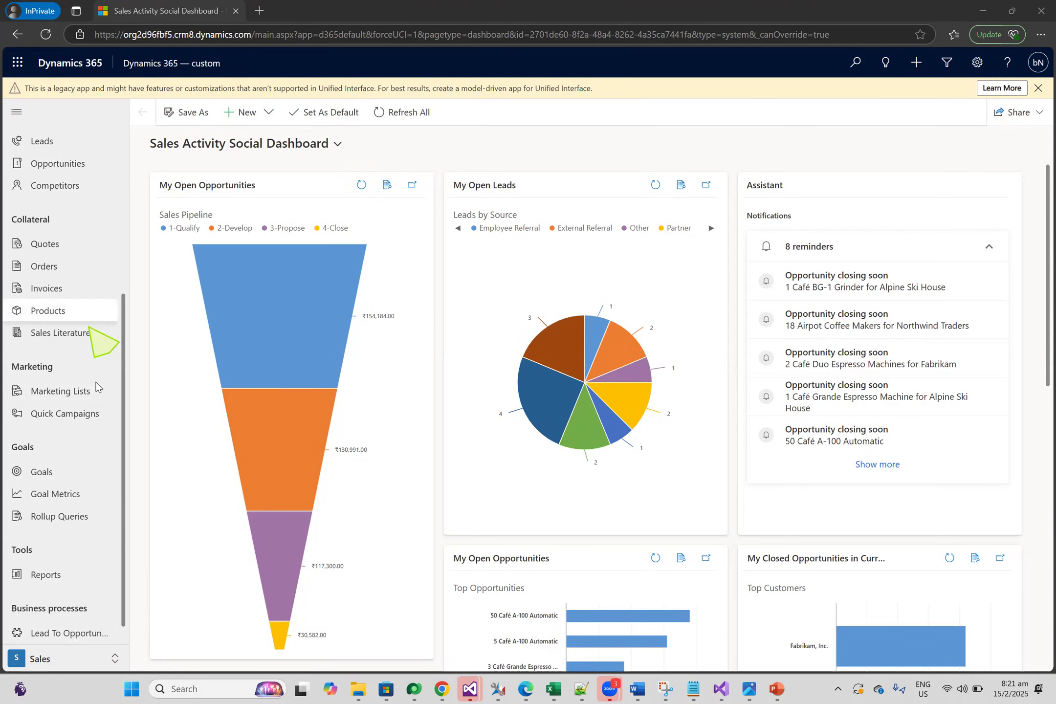
# Open the list of active customer accounts in the Sales area
pyautogui.moveTo(122, 539); pyautogui.dragTo(114, 320)
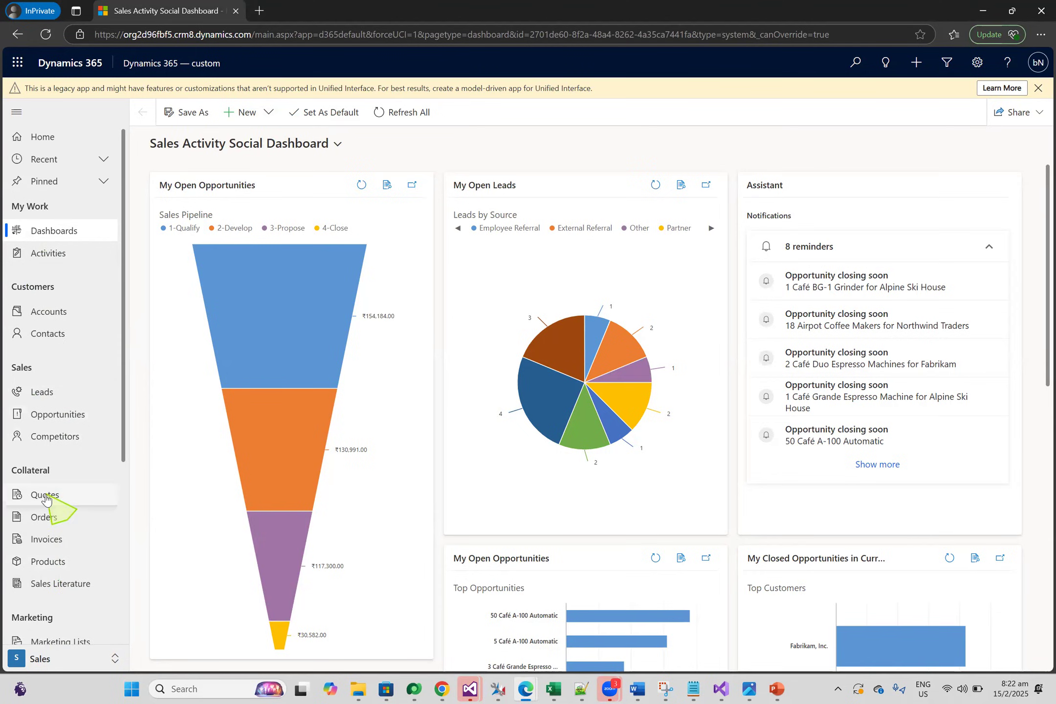
pyautogui.click(38, 401)
pyautogui.click(43, 317)
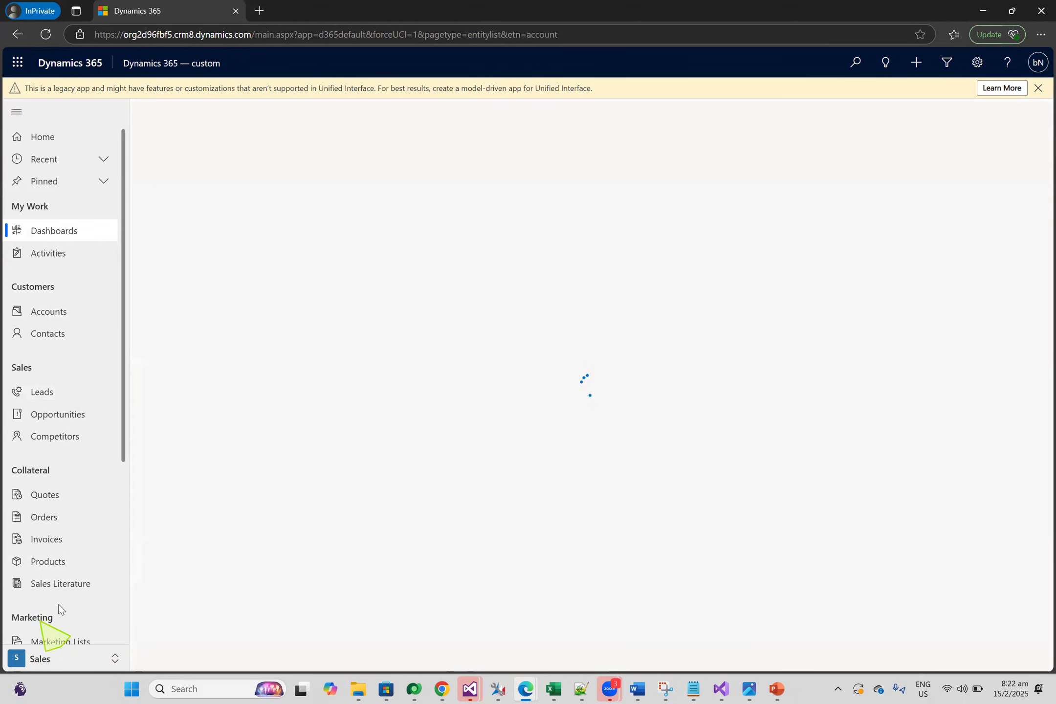
pyautogui.click(46, 392)
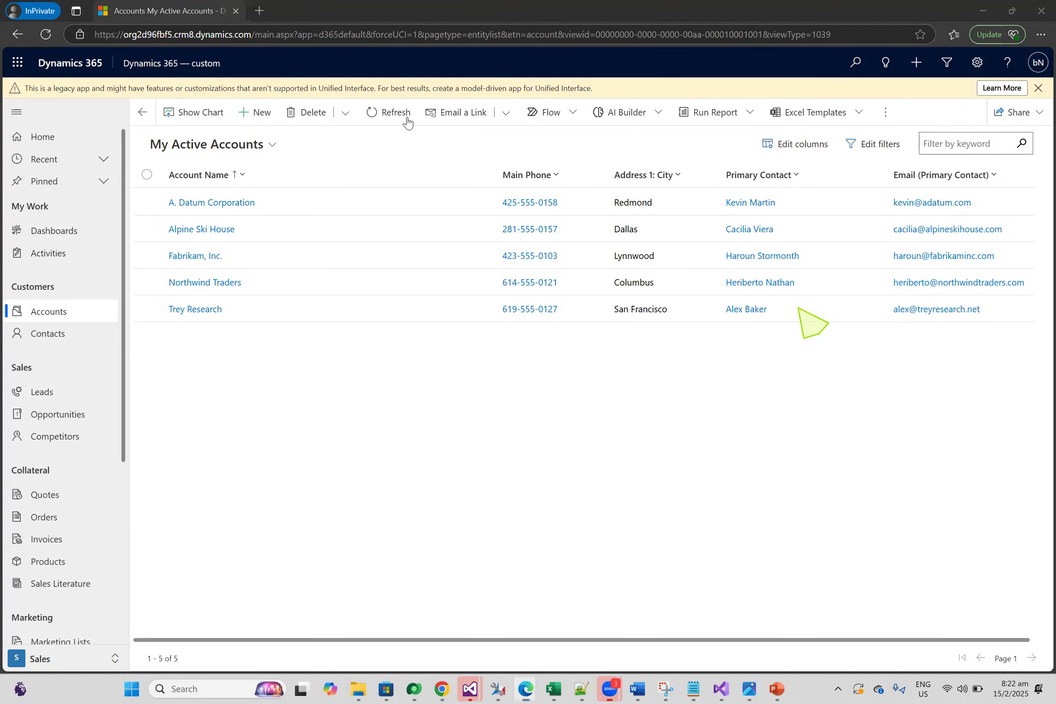
# Reopen the Dynamics 365 — custom app from the app list and look through its Sales site map
pyautogui.click(172, 63)
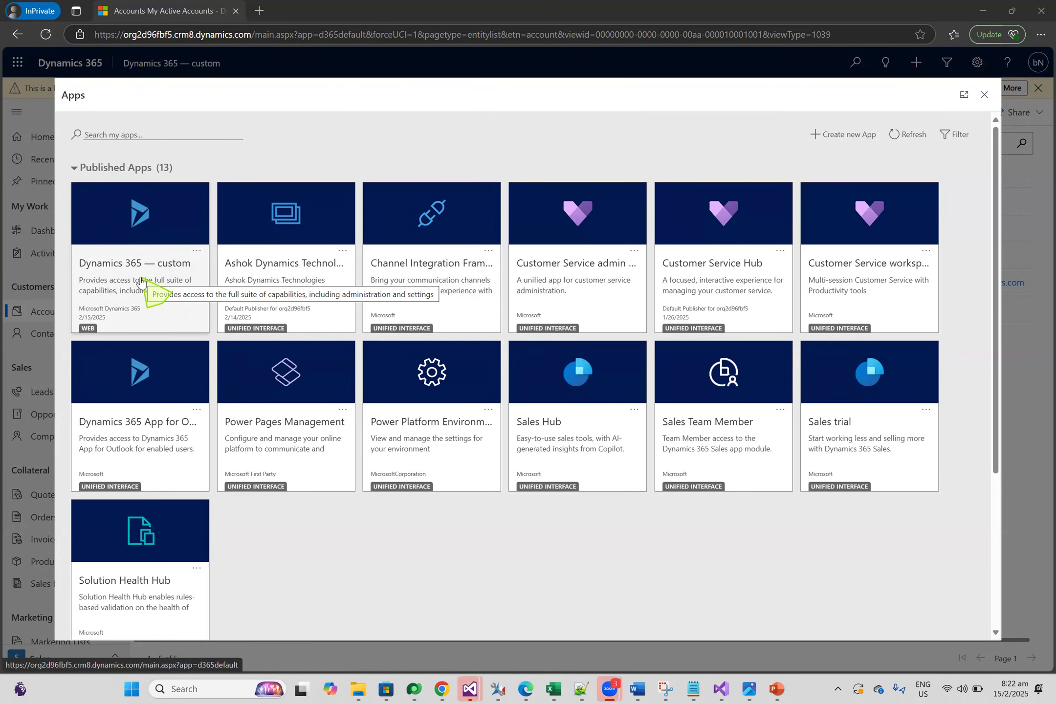
pyautogui.click(131, 244)
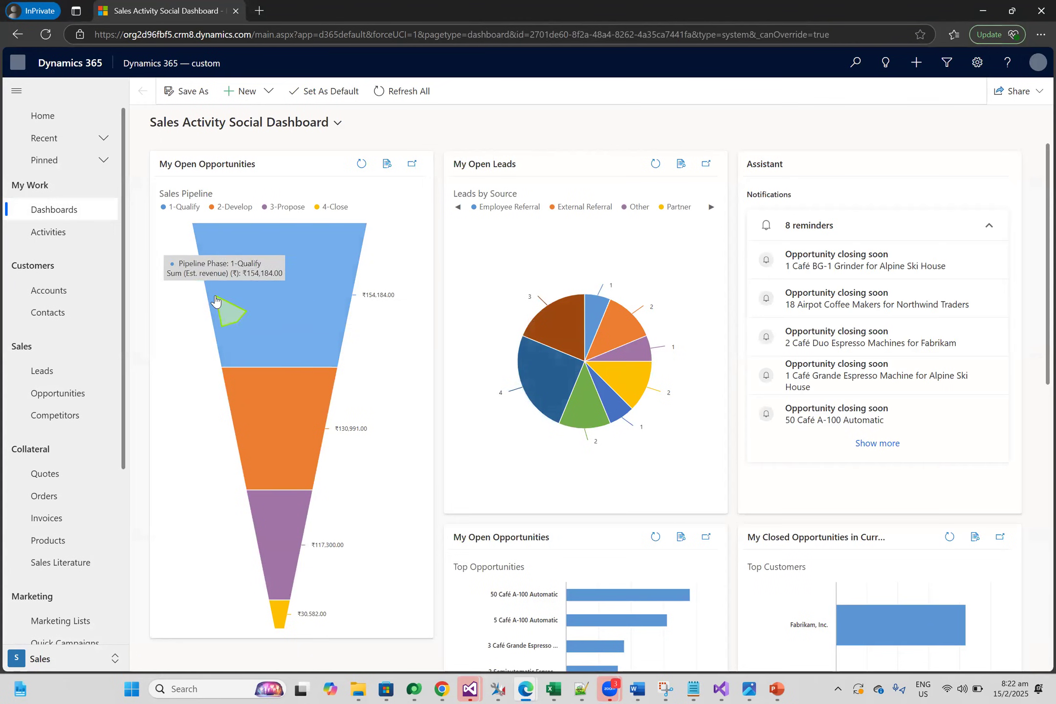
pyautogui.scroll(-5, 112, 440)
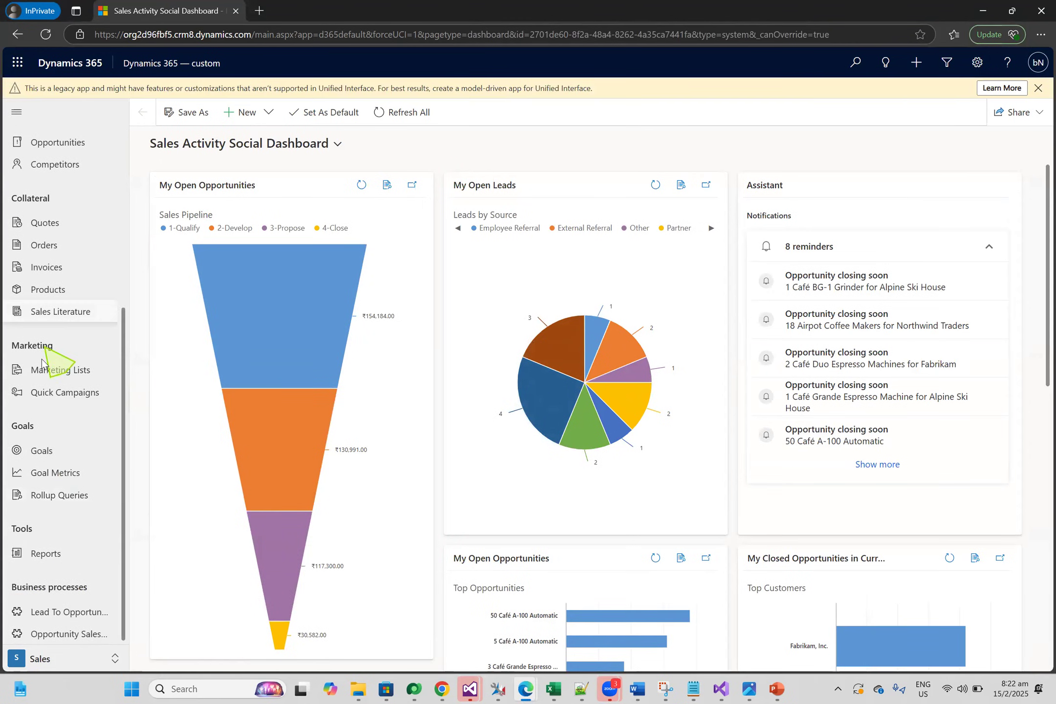
pyautogui.click(76, 660)
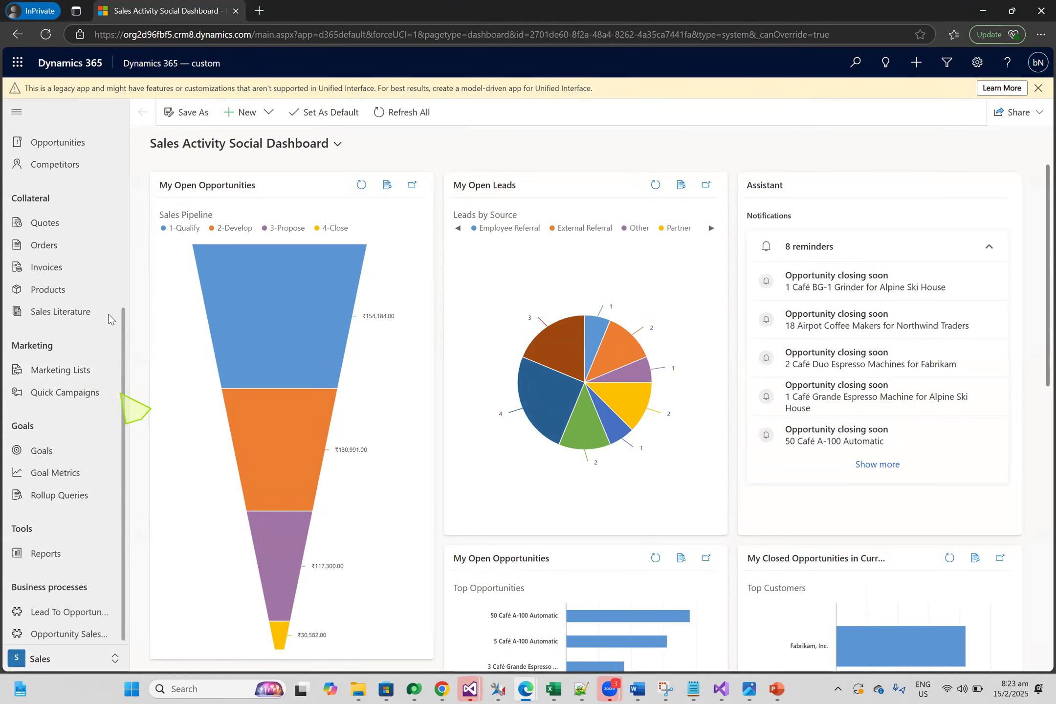
pyautogui.scroll(4, 103, 293)
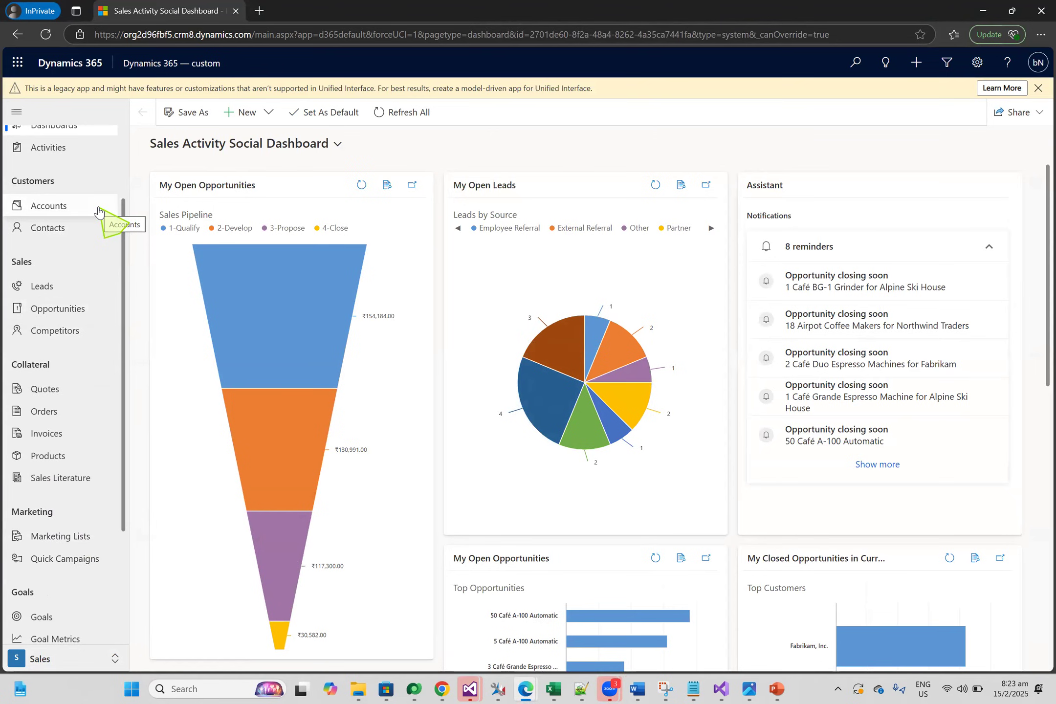
pyautogui.moveTo(317, 490)
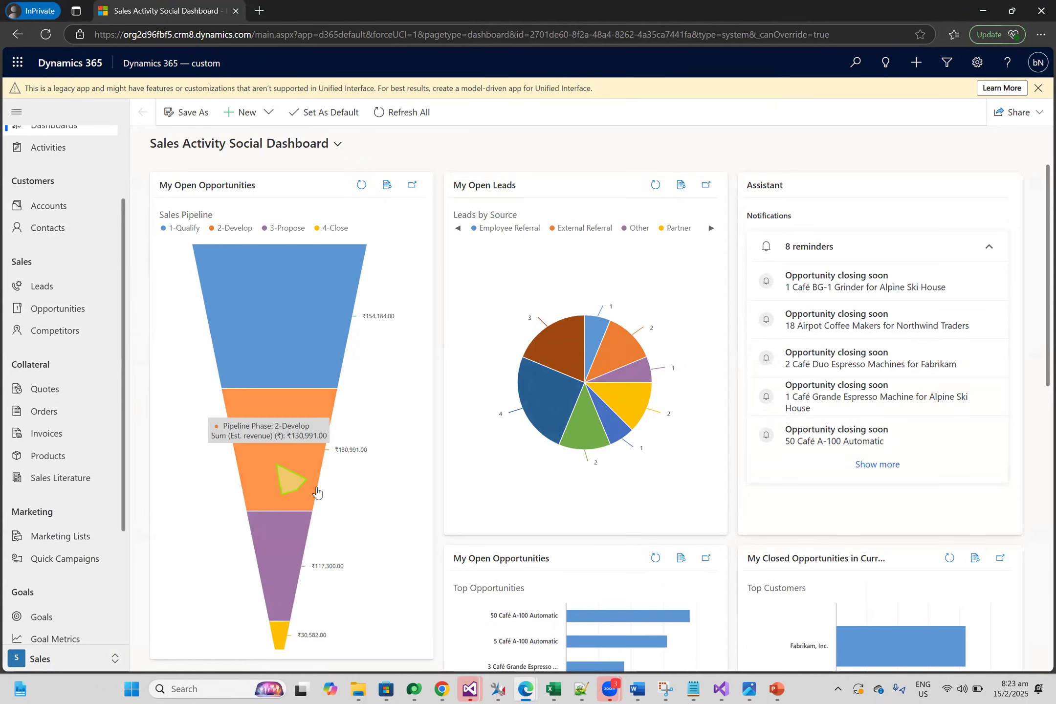
# Switch to the Notepad++ notes and add the line "Out of the box" below the link, after a blank line
pyautogui.moveTo(583, 688)
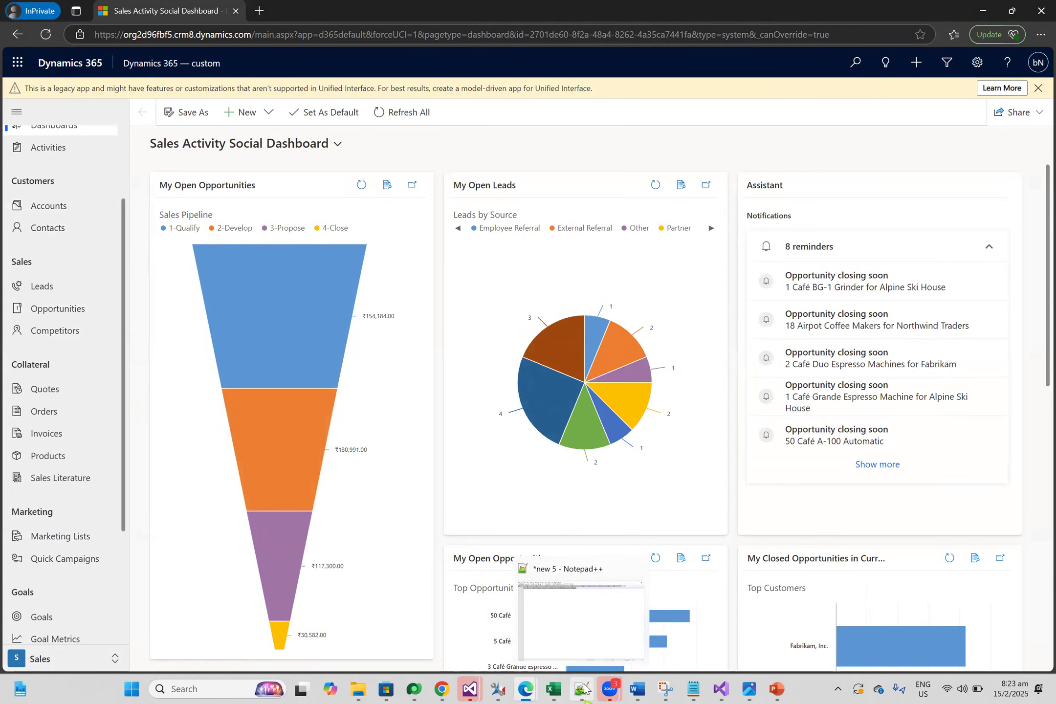
pyautogui.click(563, 612)
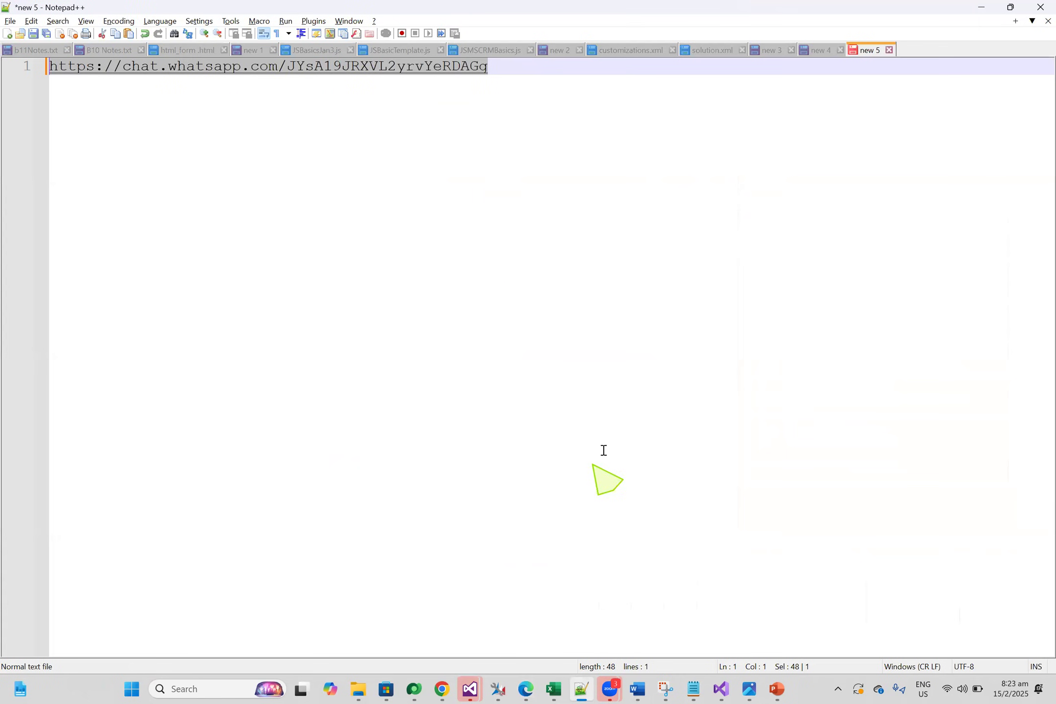
pyautogui.click(555, 115)
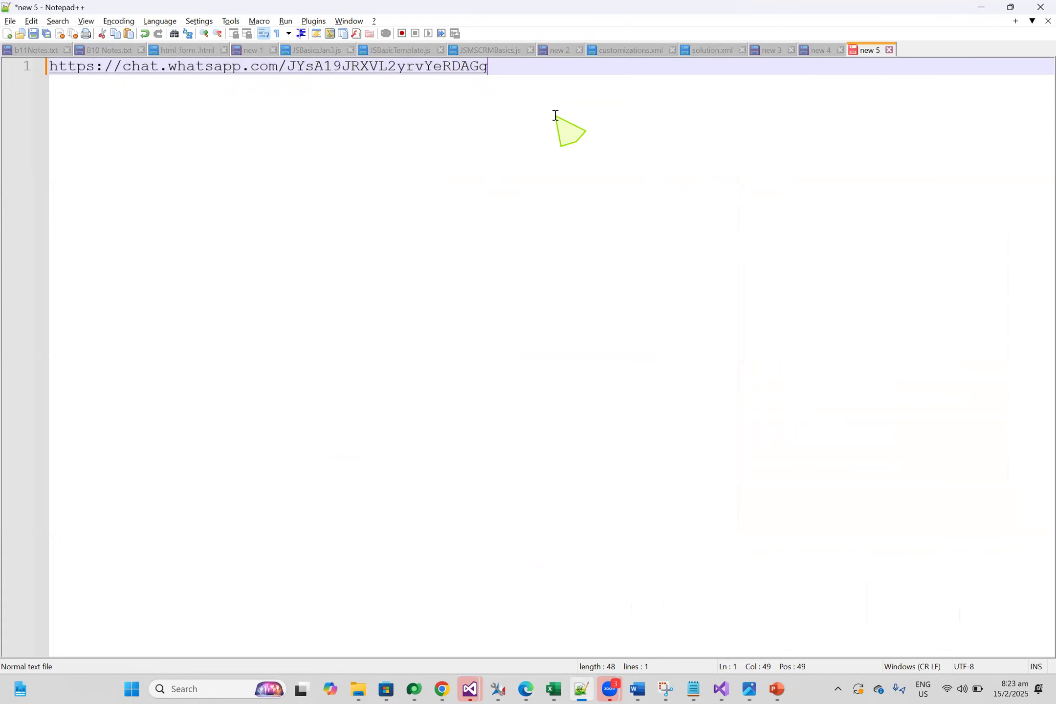
pyautogui.press('Return')
pyautogui.press('Return')
pyautogui.write('Ou')
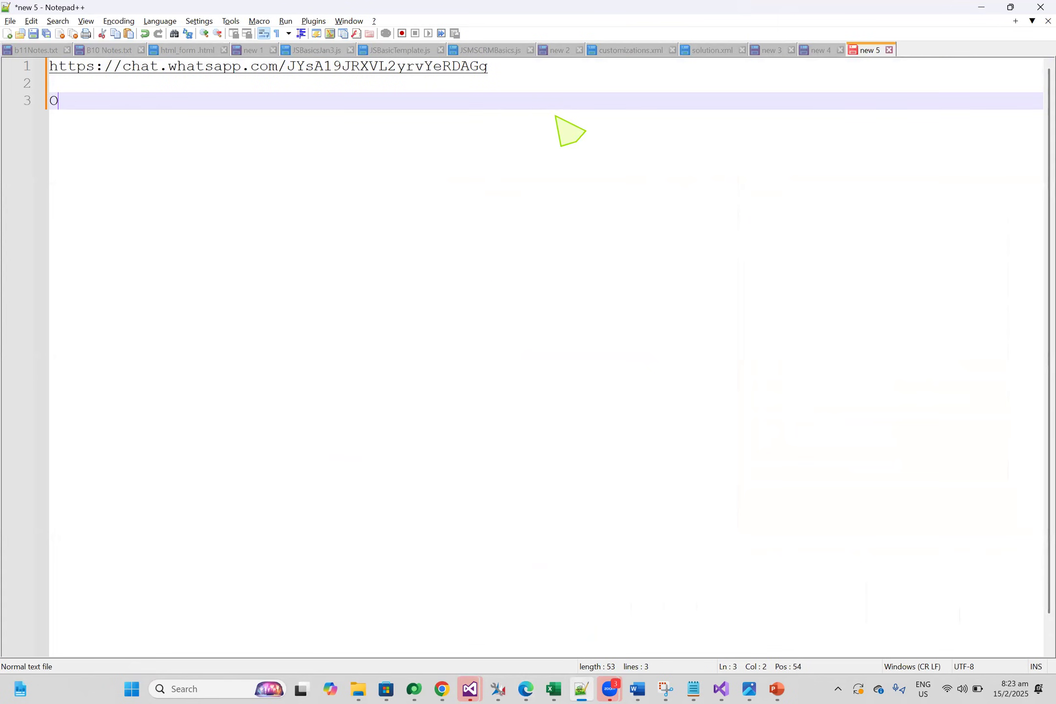
pyautogui.press('BackSpace')
pyautogui.write('ut of the box')
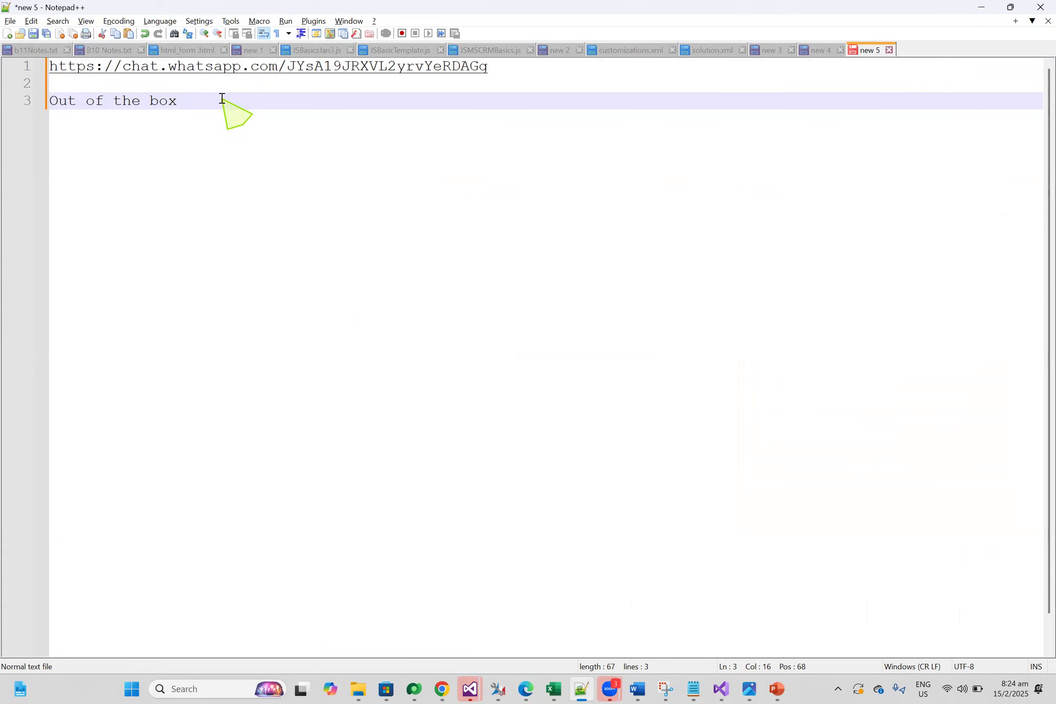
pyautogui.moveTo(221, 98); pyautogui.dragTo(51, 106)
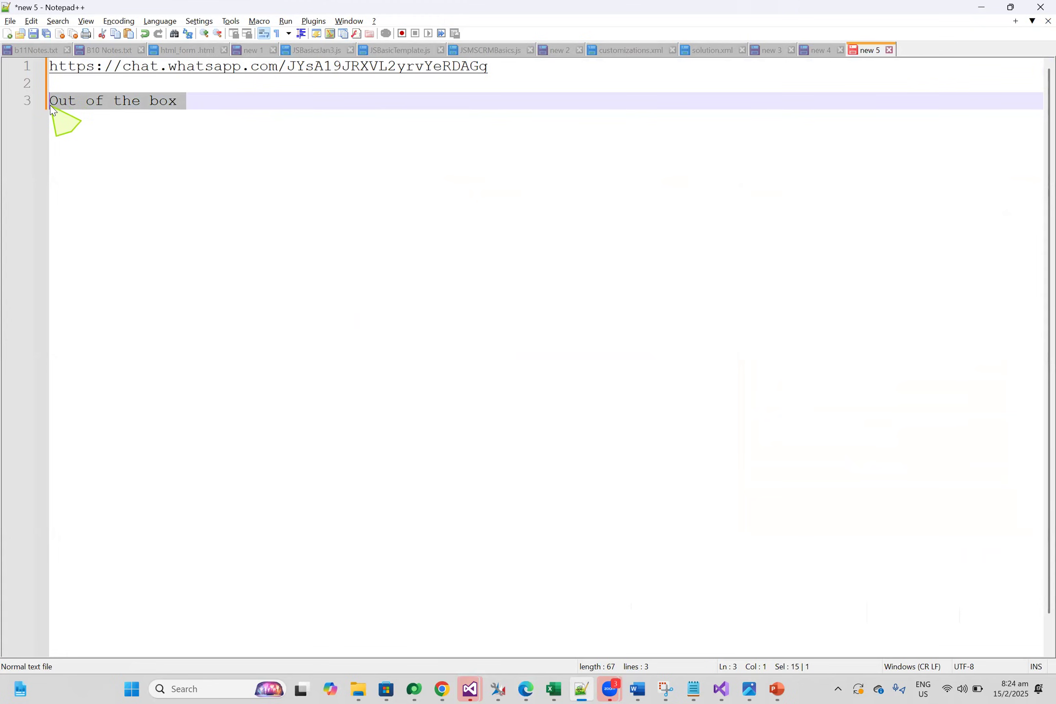
pyautogui.click(157, 103)
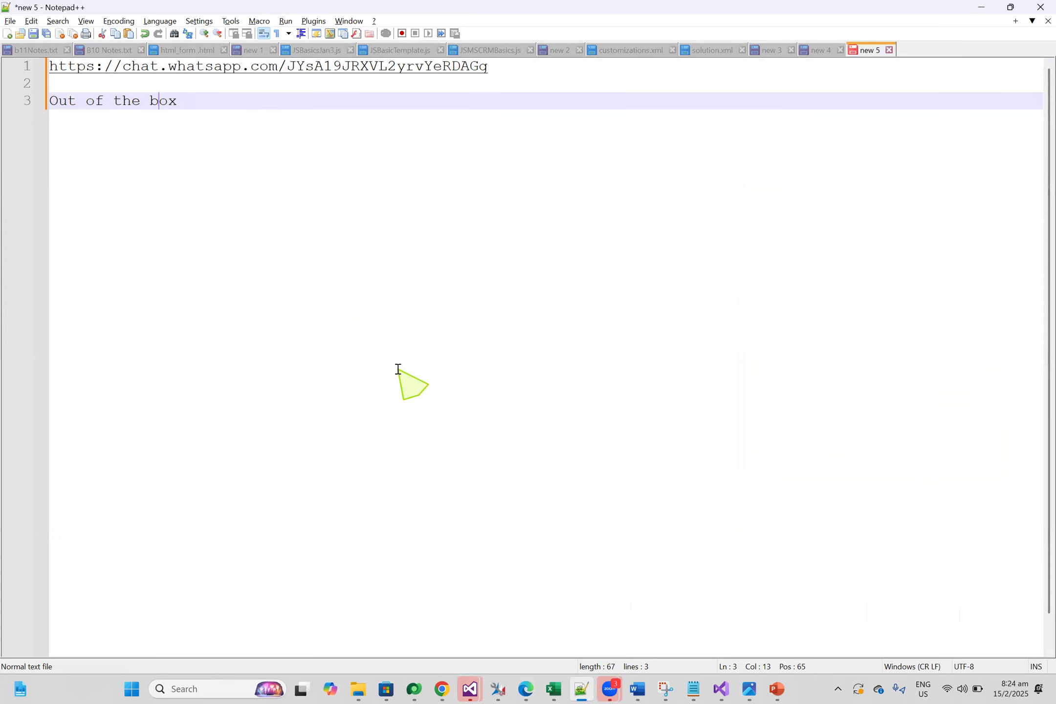
# Show the Dynamics 365 sales dashboard again and return to the Notepad++ notes
pyautogui.moveTo(527, 688)
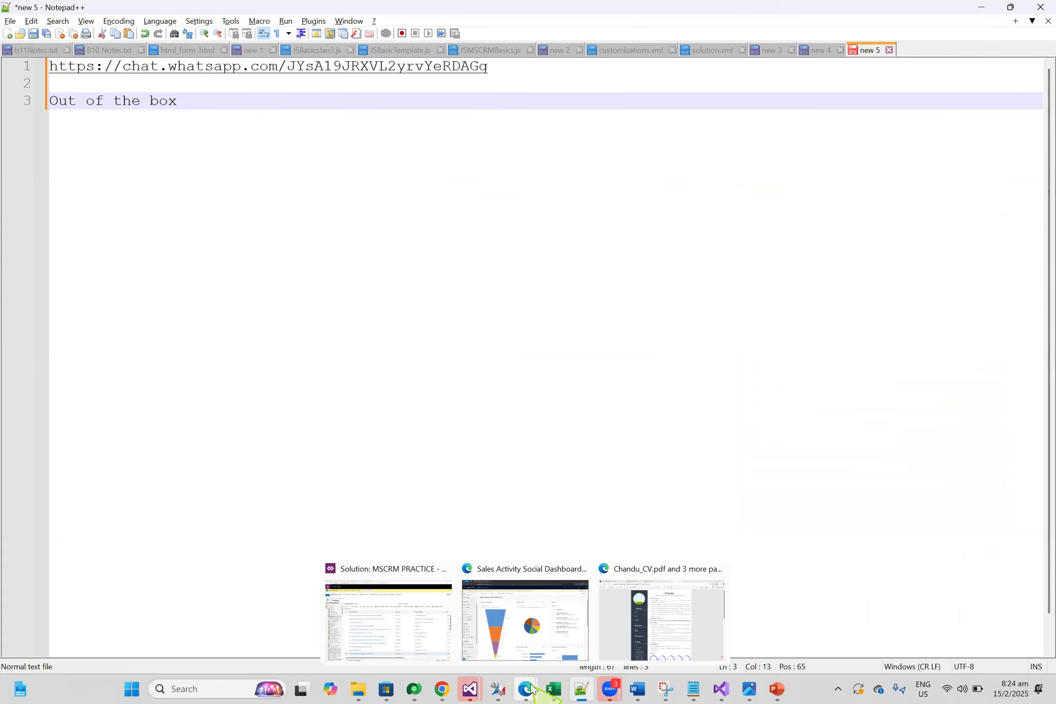
pyautogui.click(528, 646)
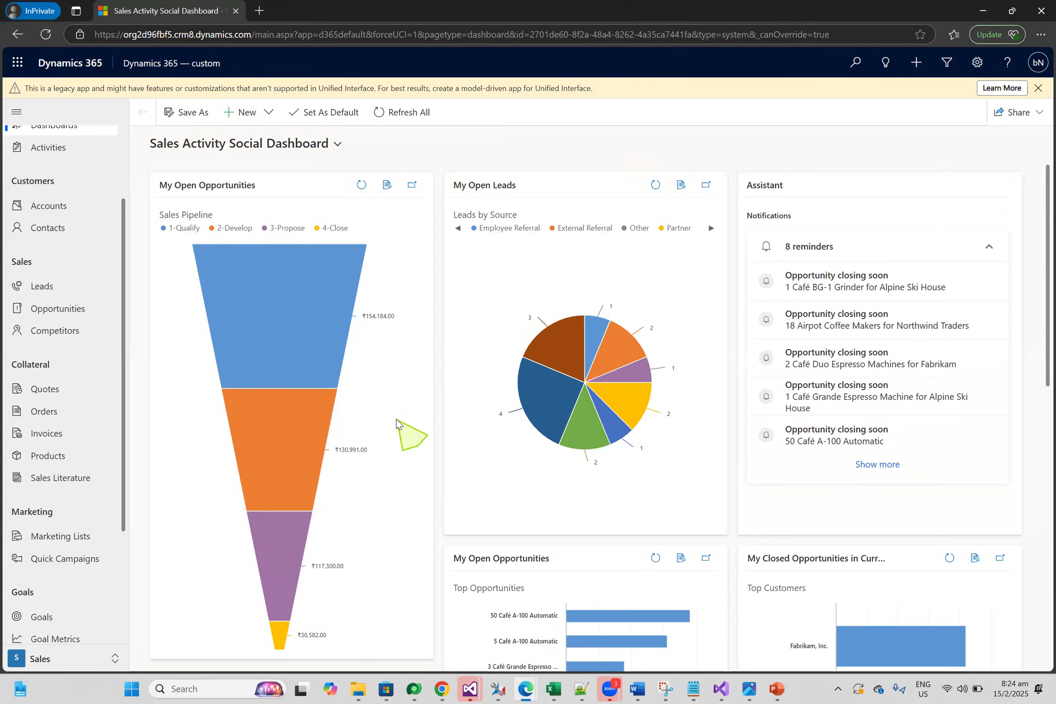
pyautogui.click(580, 688)
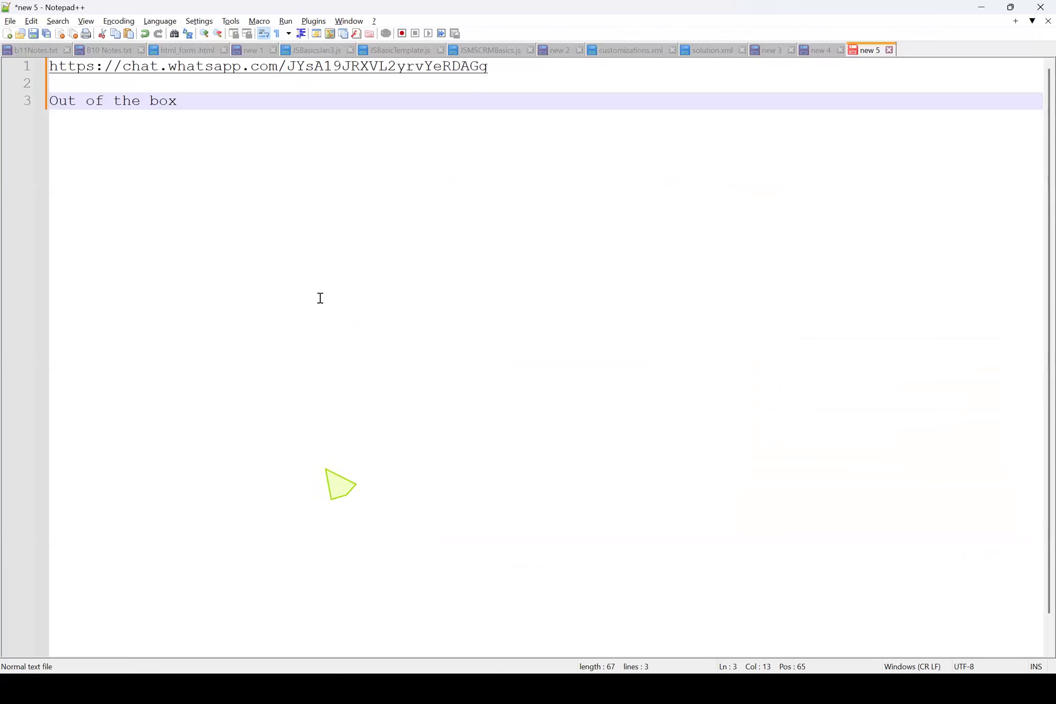
# Add the heading "SSC" below "Out of the box", with a blank line before and after it
pyautogui.click(245, 119)
pyautogui.press('Return')
pyautogui.press('Return')
pyautogui.write('SSC')
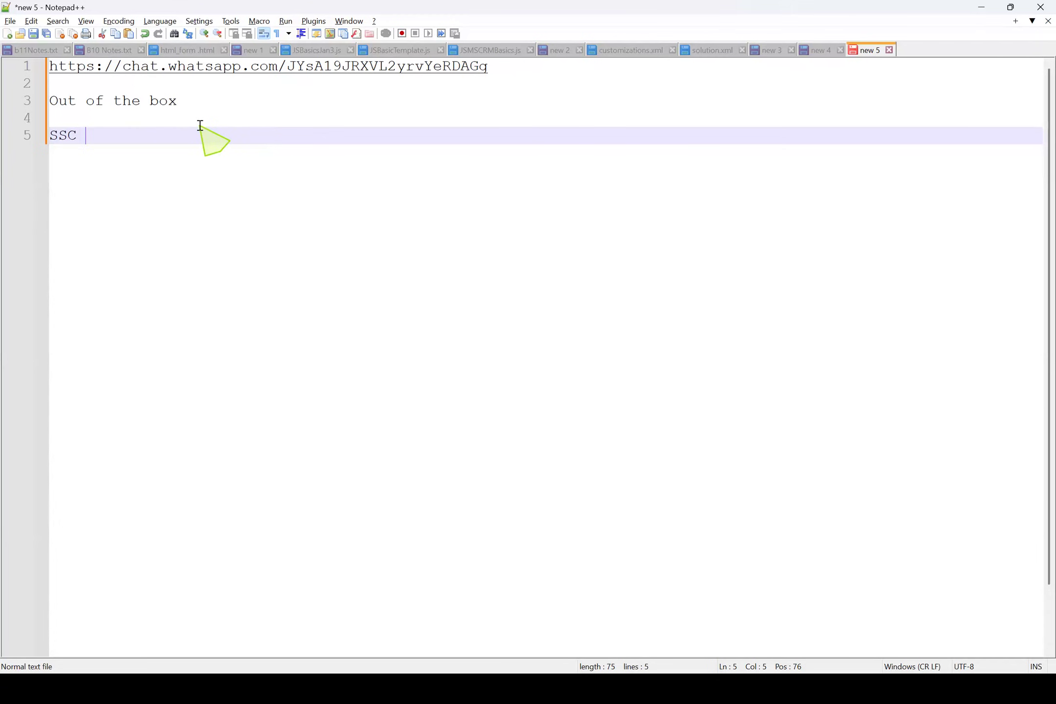
pyautogui.press('Return')
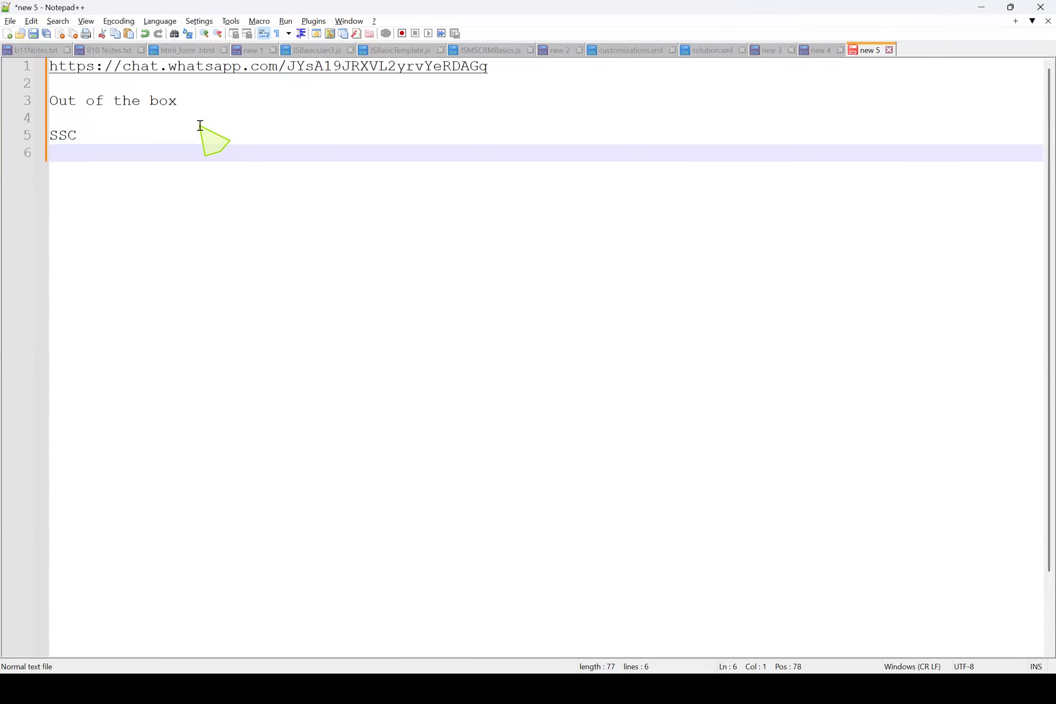
pyautogui.press('Return')
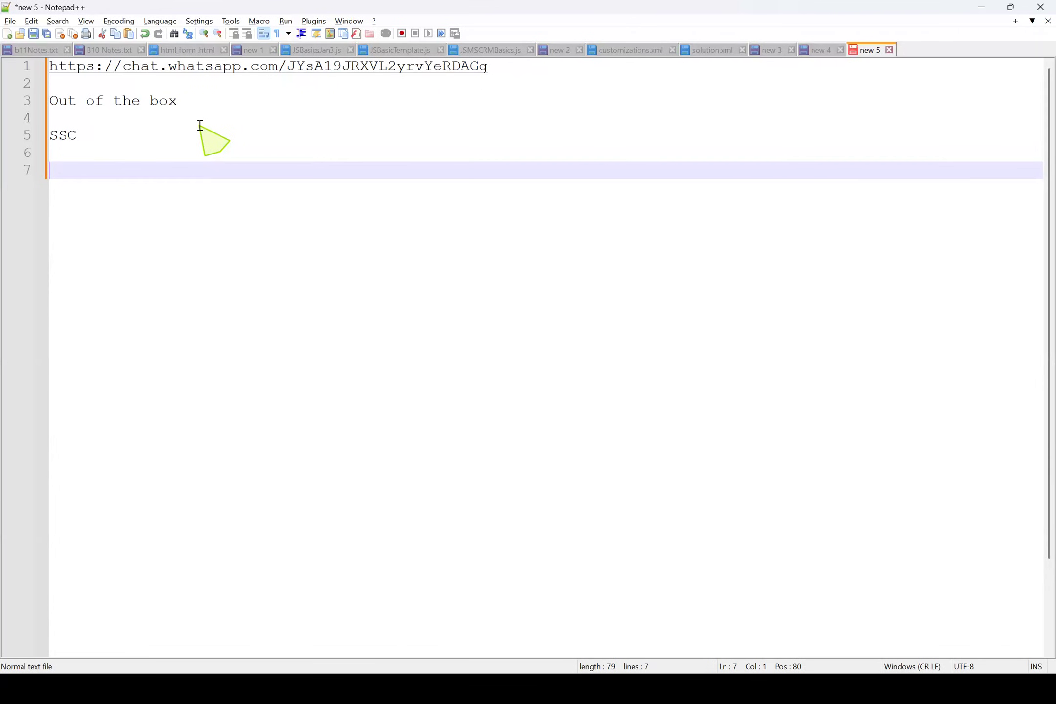
# List the fields "Student Name" and "Student Roll Number" on separate lines under the SSC heading
pyautogui.write('Student Name')
pyautogui.press('Return')
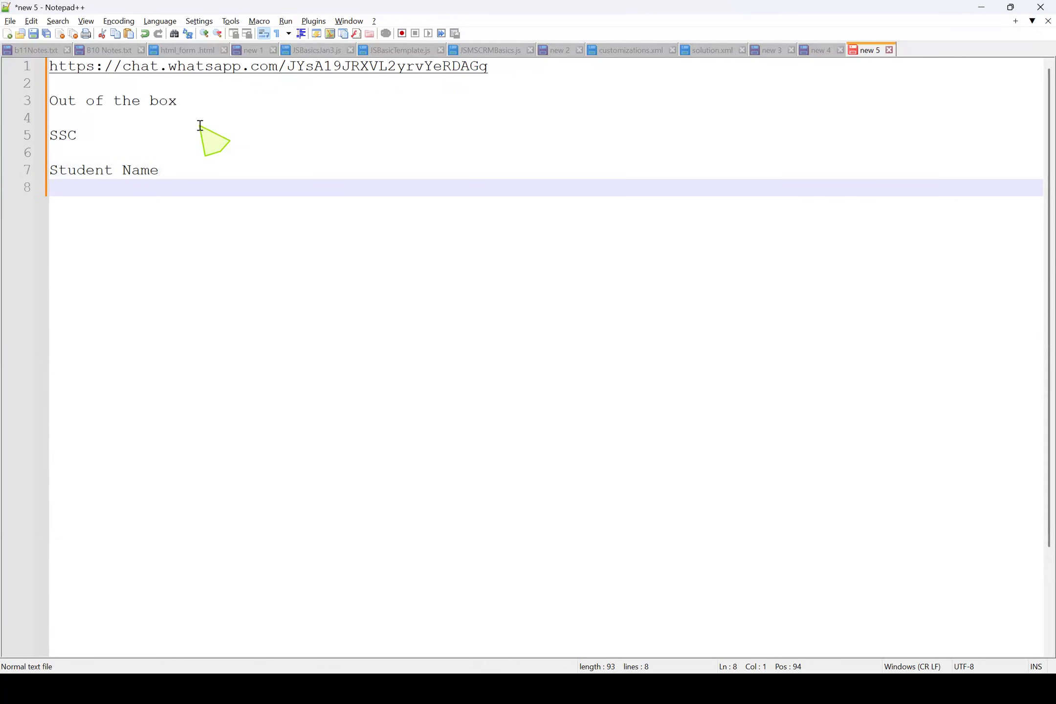
pyautogui.write('Stude')
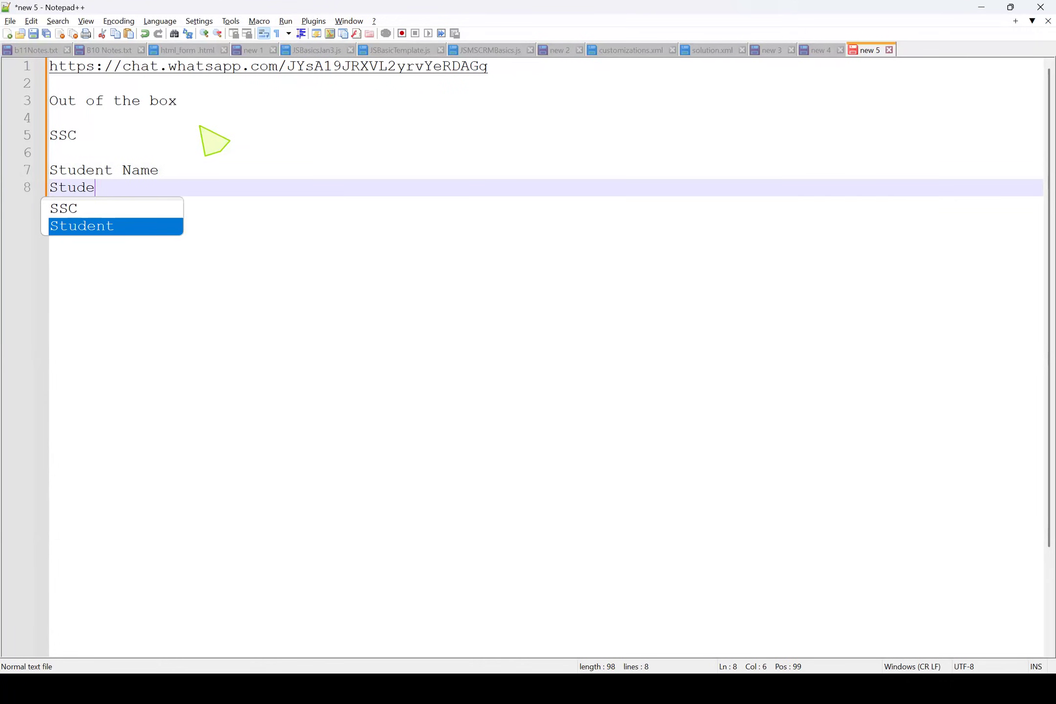
pyautogui.write('nt Roll Number')
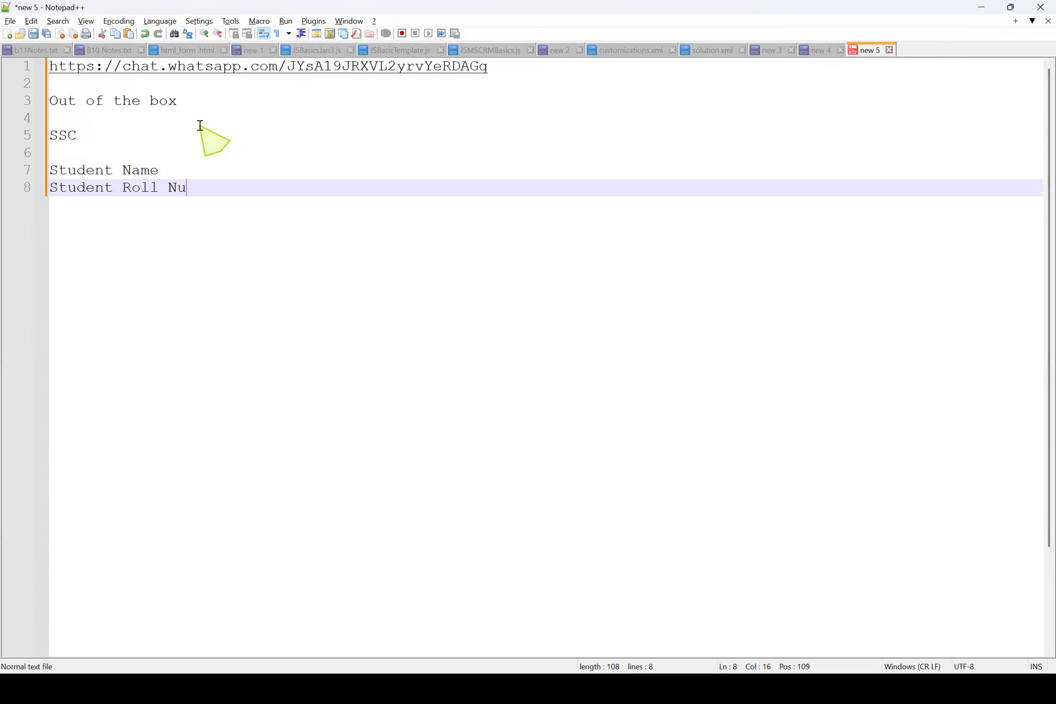
# Add "Telugu Marks" as the field below "Student Roll Number"
pyautogui.press('Return')
pyautogui.write('TElug')
pyautogui.press('BackSpace')
pyautogui.press('BackSpace')
pyautogui.press('BackSpace')
pyautogui.press('BackSpace')
pyautogui.write('elugu Marks')
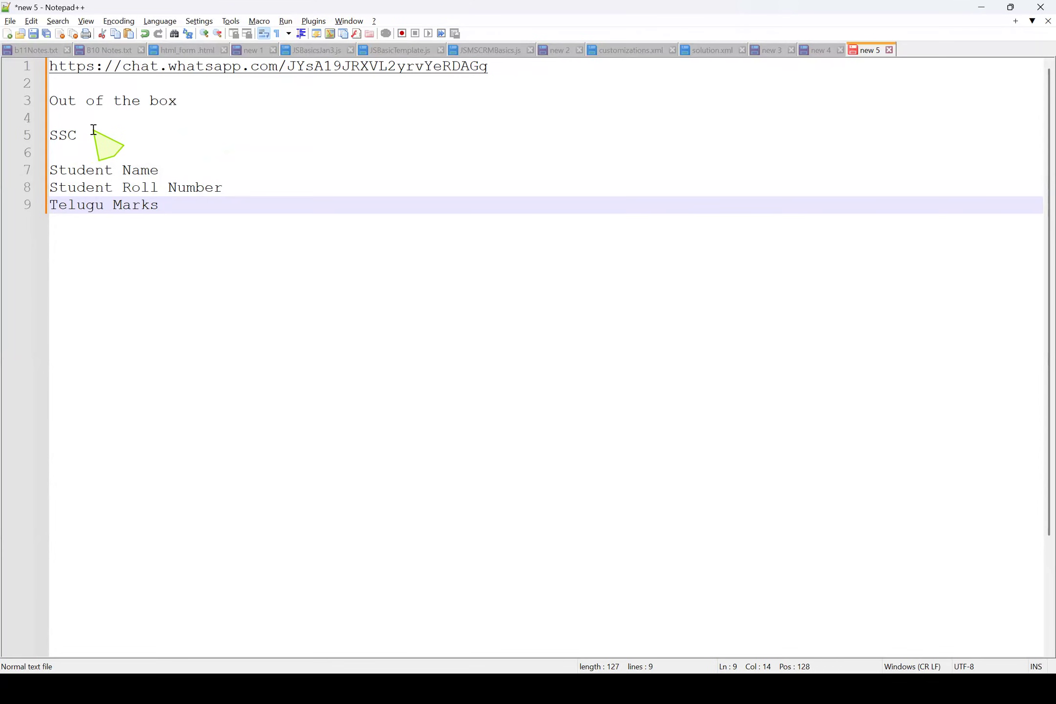
# Extend the SSC heading to read "SSC Marks"
pyautogui.click(93, 129)
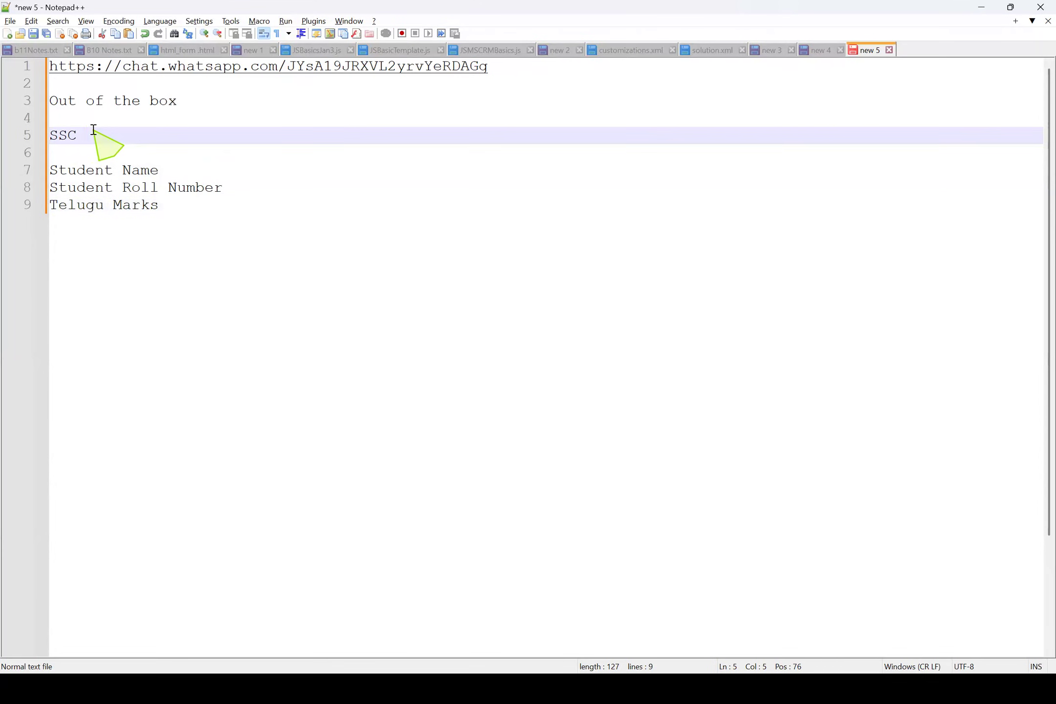
pyautogui.write('Marks')
pyautogui.moveTo(146, 135); pyautogui.dragTo(32, 141)
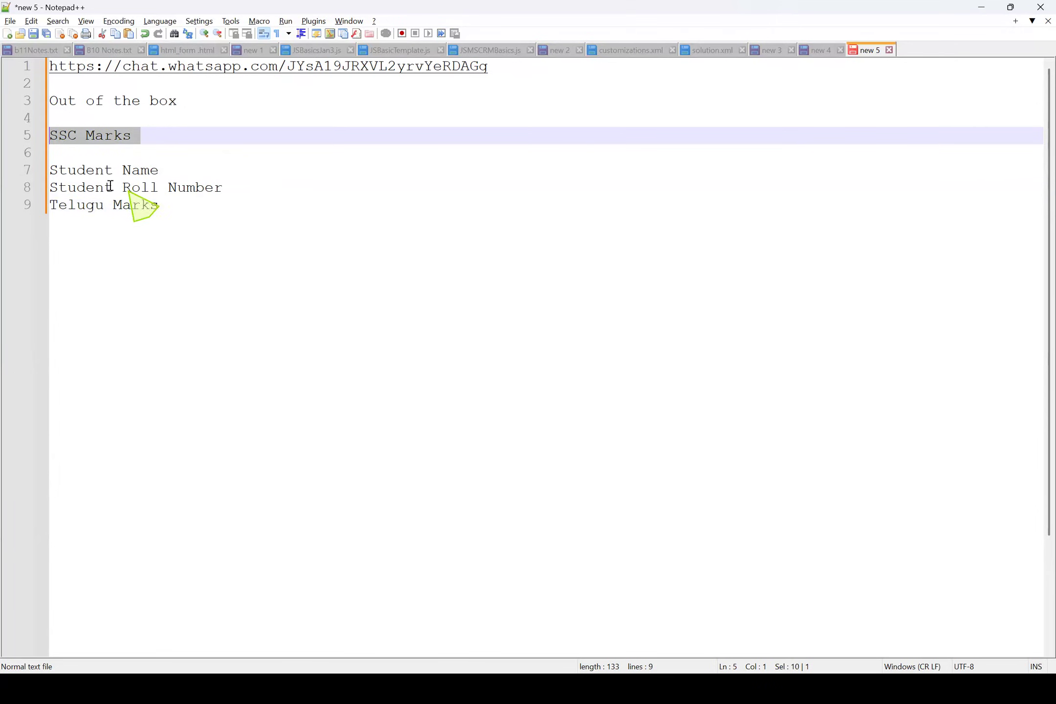
pyautogui.click(77, 156)
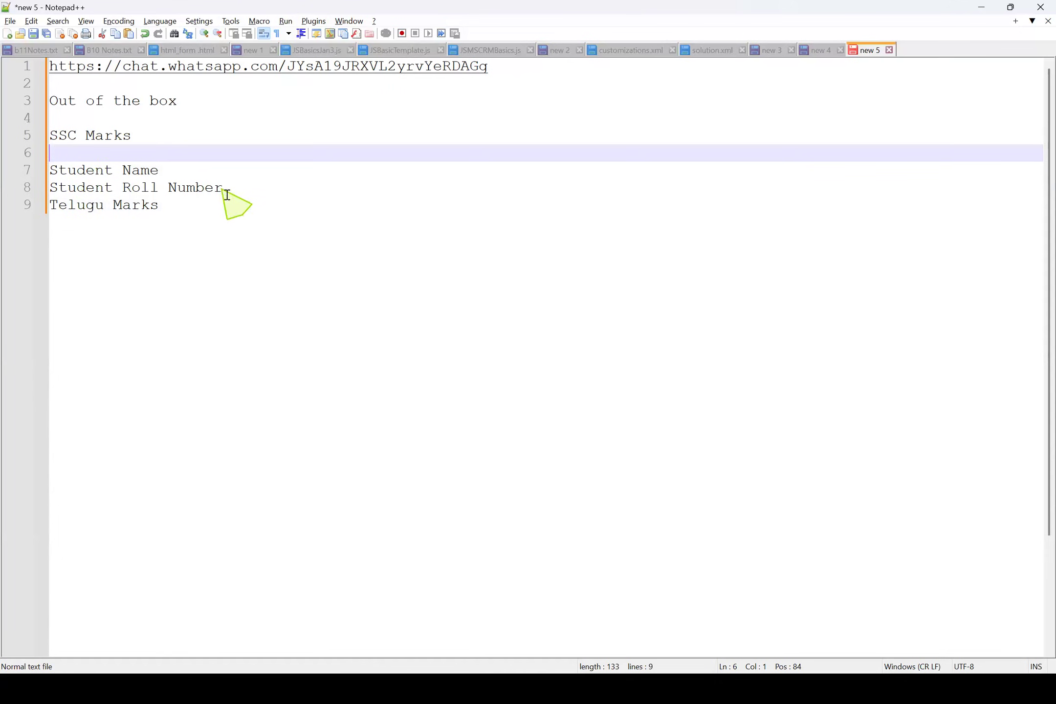
# Add "Second Language Marks" as a new field below "Telugu Marks"
pyautogui.click(165, 209)
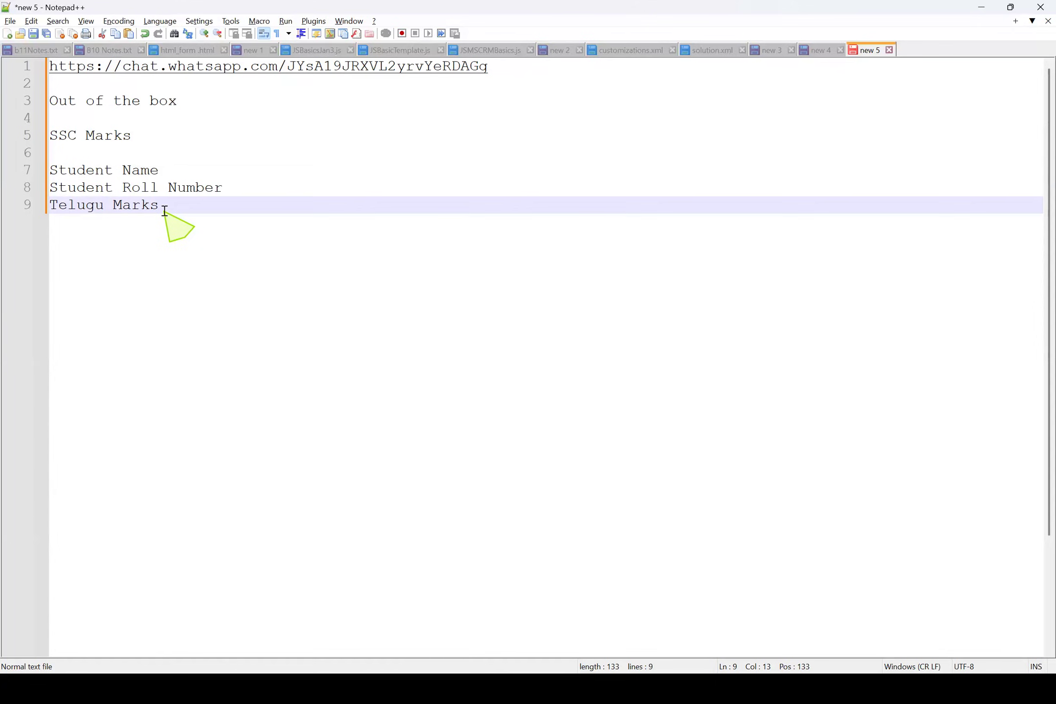
pyautogui.press('Return')
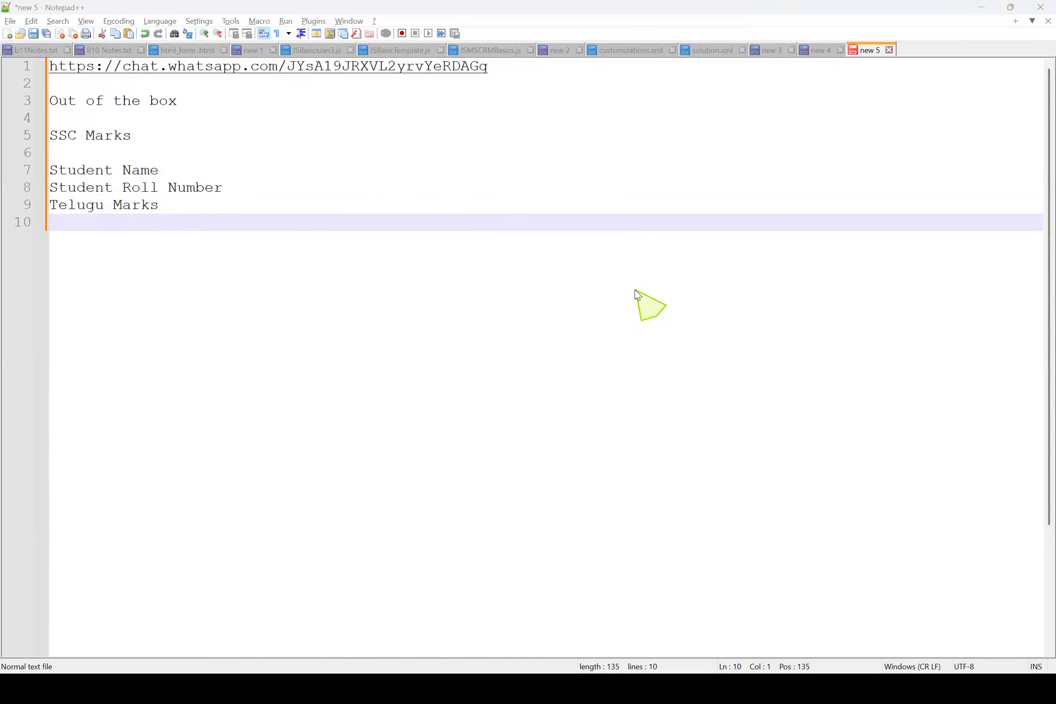
pyautogui.click(120, 225)
pyautogui.write('Se;')
pyautogui.press('BackSpace')
pyautogui.write('c')
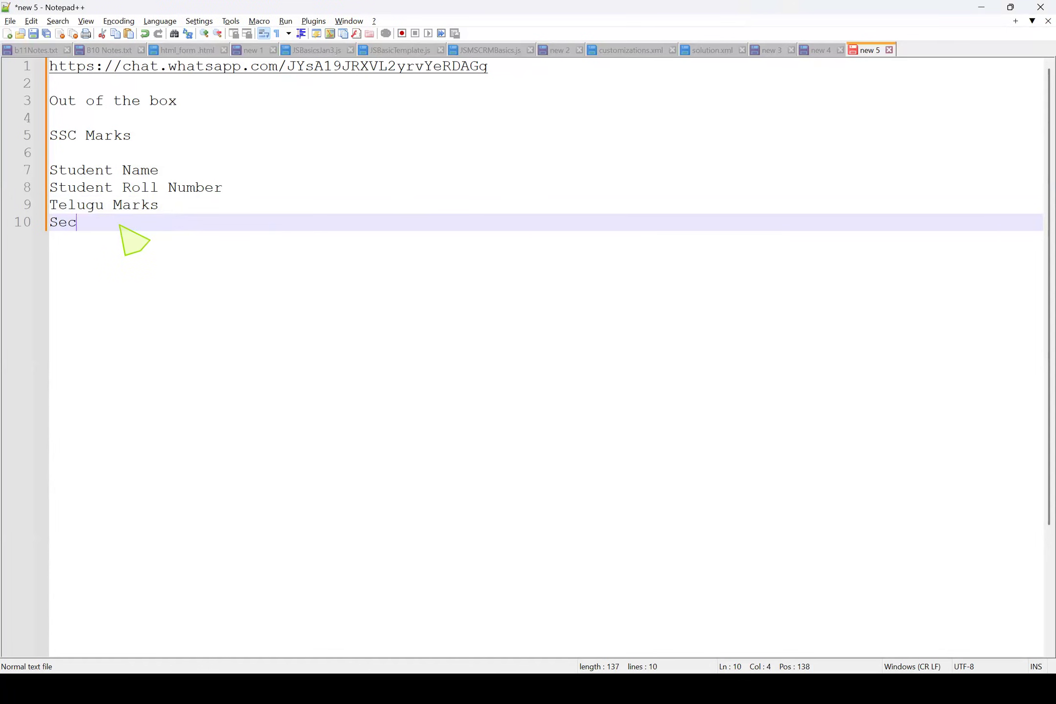
pyautogui.write('ond Languag')
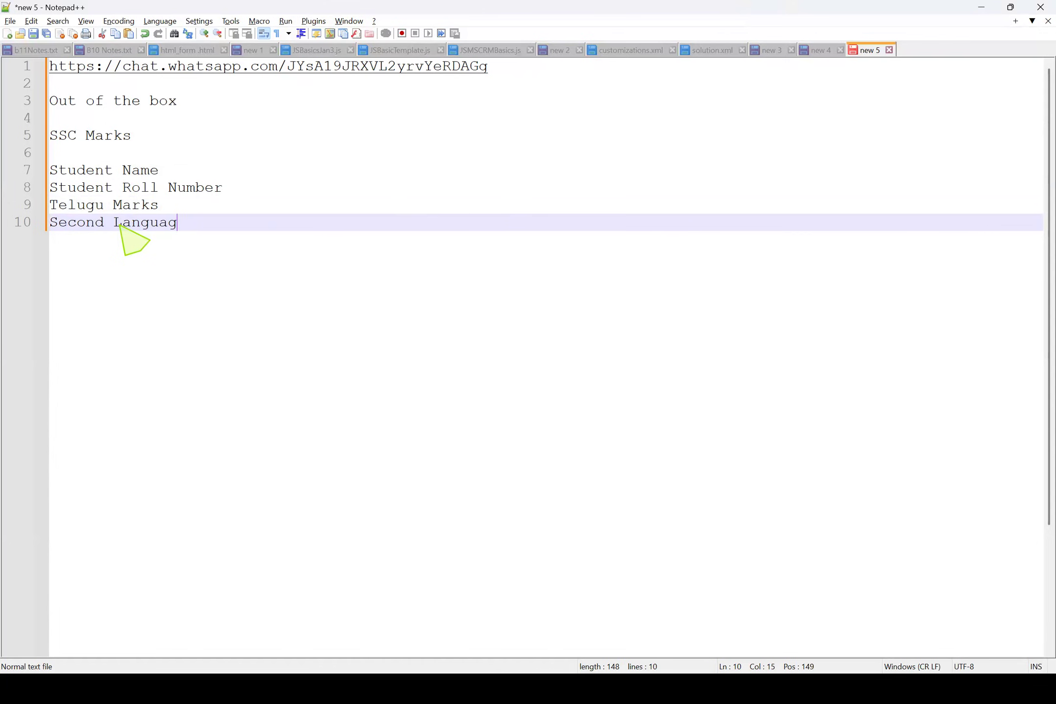
pyautogui.write('e Marks')
pyautogui.press('Return')
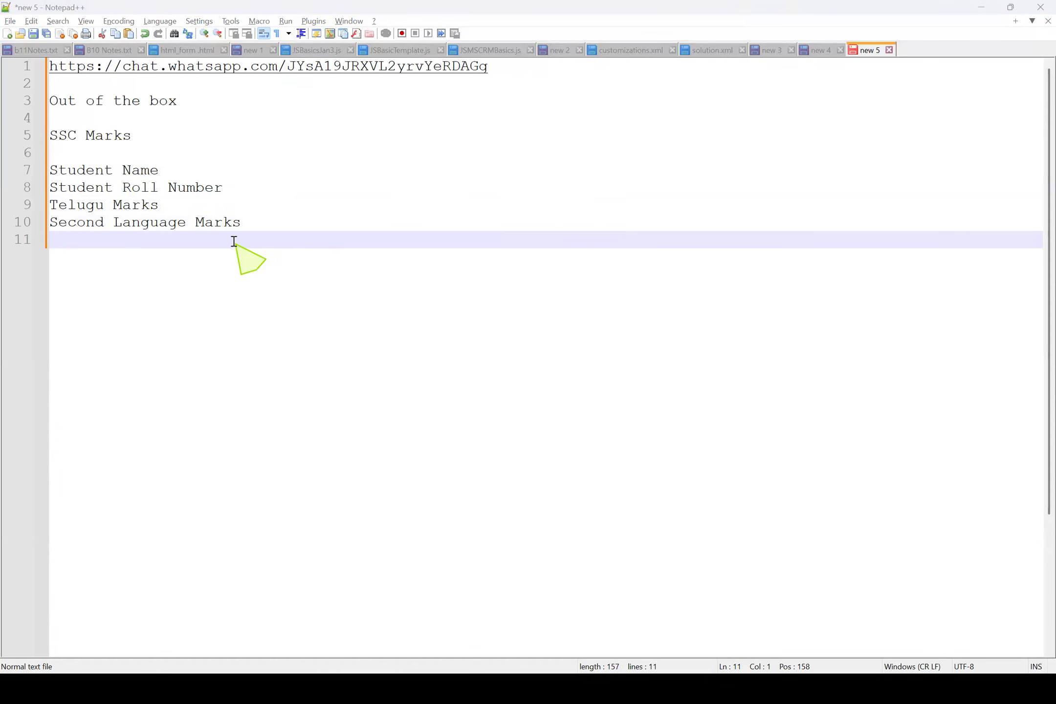
# Add the fields "English Marks" and "Maths Marks" on the following two lines
pyautogui.write('English Marks')
pyautogui.press('Return')
pyautogui.write('Maths Marks')
pyautogui.press('Return')
# Add the fields "Science Marks" and "Social Marks" on separate lines below "Maths Marks"
pyautogui.write('Soci')
pyautogui.press('BackSpace')
pyautogui.press('BackSpace')
pyautogui.press('BackSpace')
pyautogui.write('cience ')
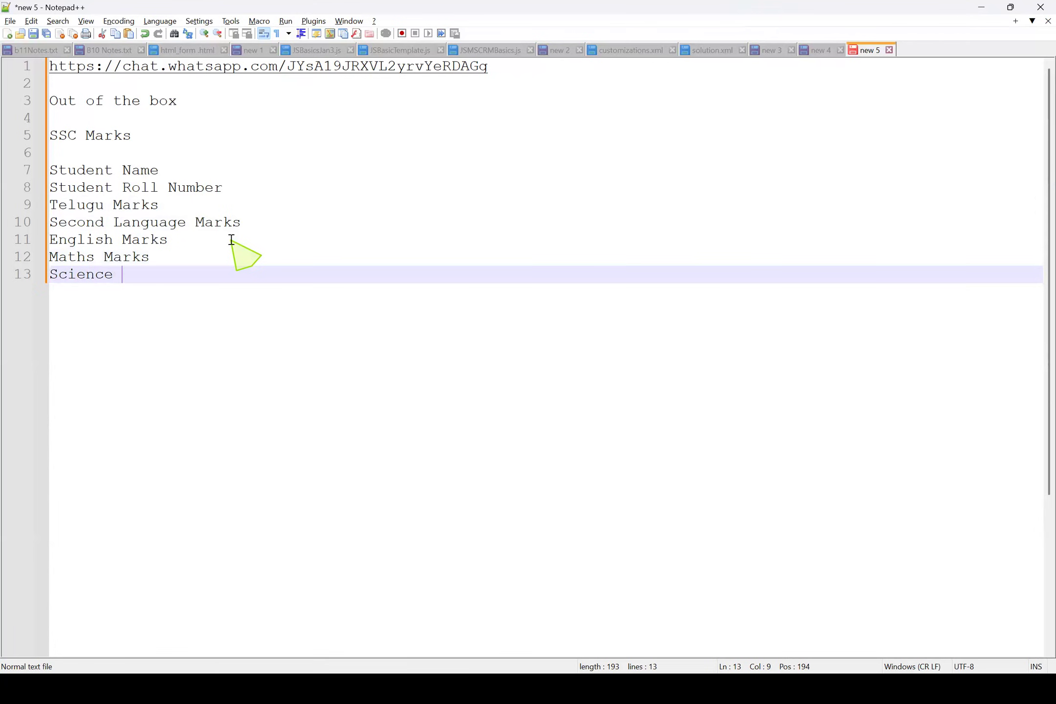
pyautogui.write('Marks')
pyautogui.press('Return')
pyautogui.write('Social Marks')
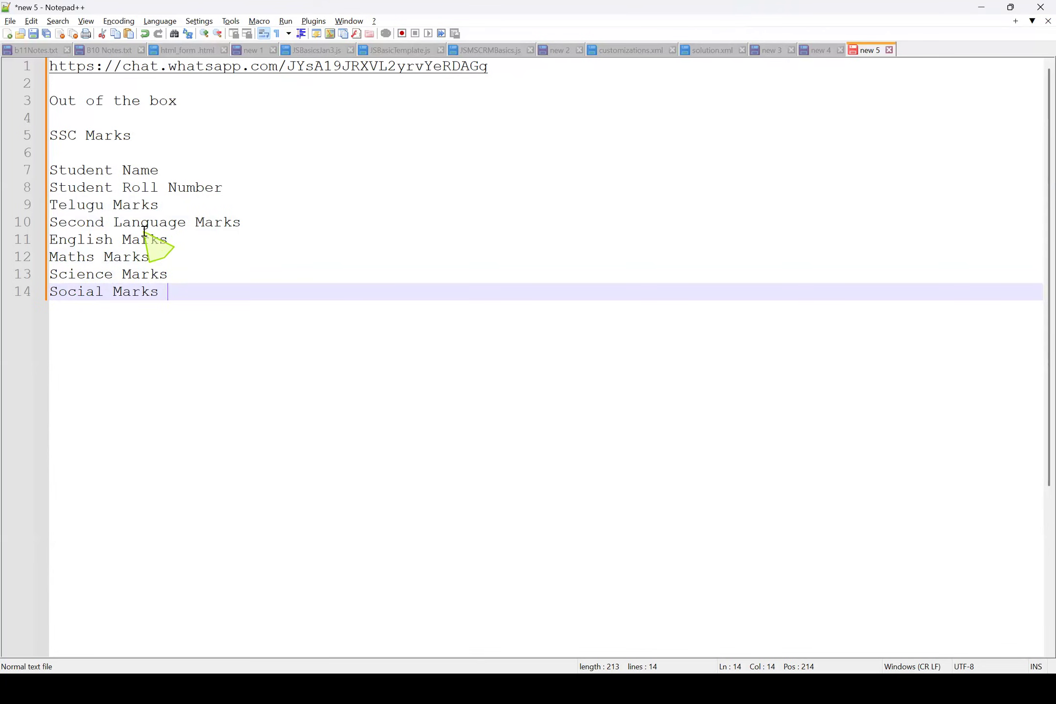
# Add the lines "Total Marks - 600" and "Total Secured Marks" below "Social Marks"
pyautogui.press('Return')
pyautogui.write('Total Marks')
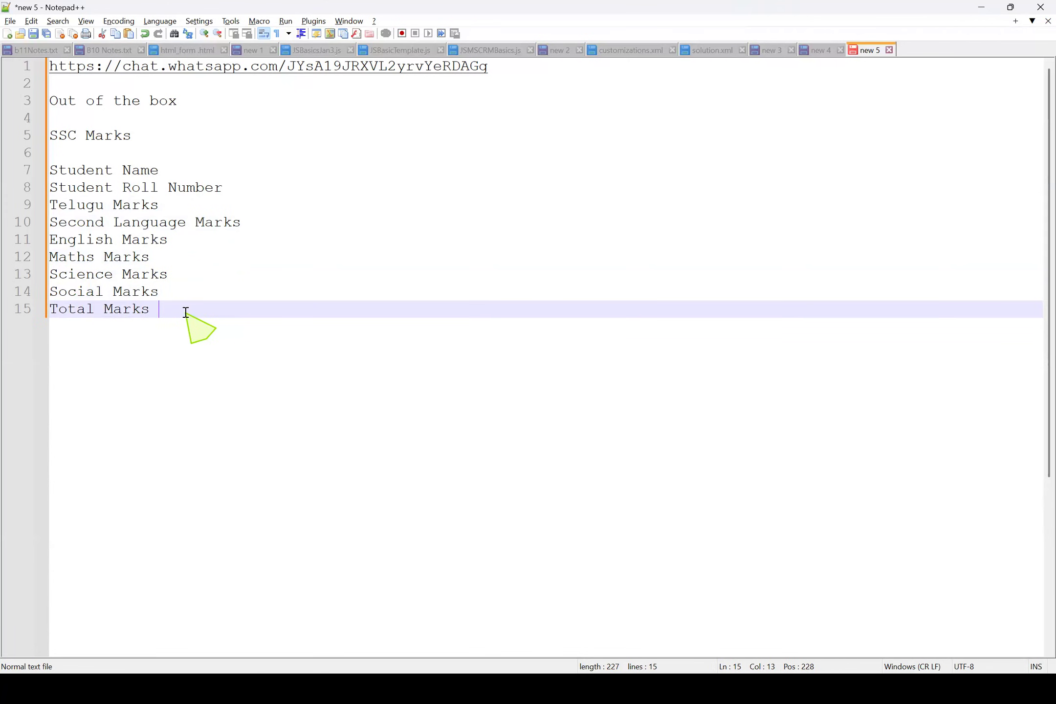
pyautogui.press('Return')
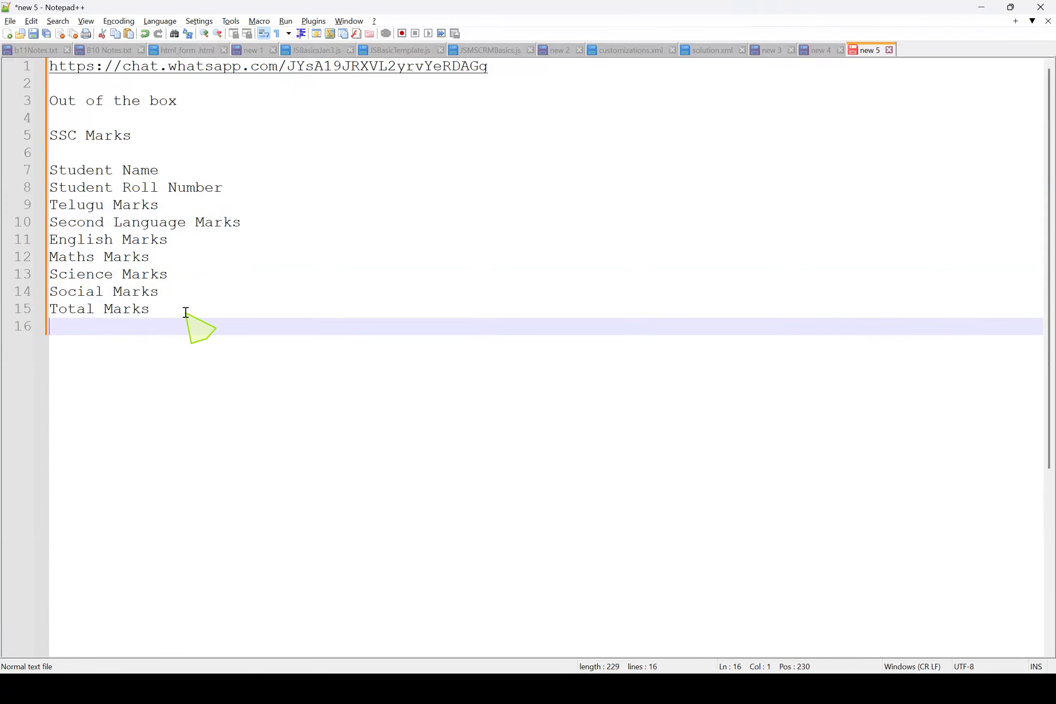
pyautogui.write('Total Secured Marks')
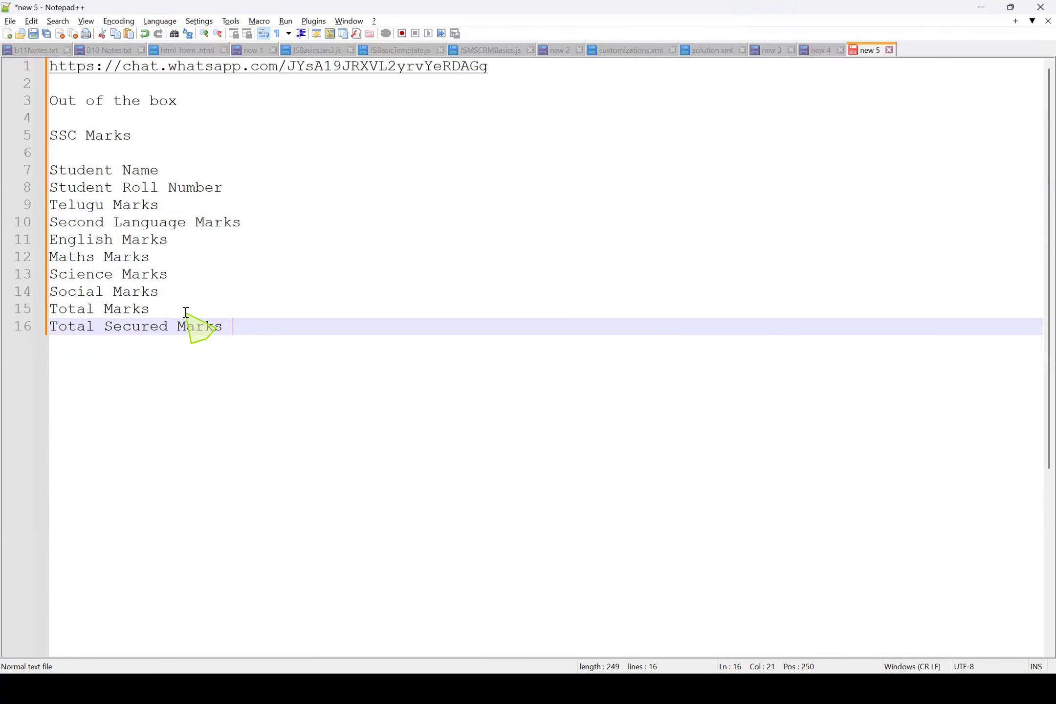
pyautogui.click(185, 312)
pyautogui.write('- 600')
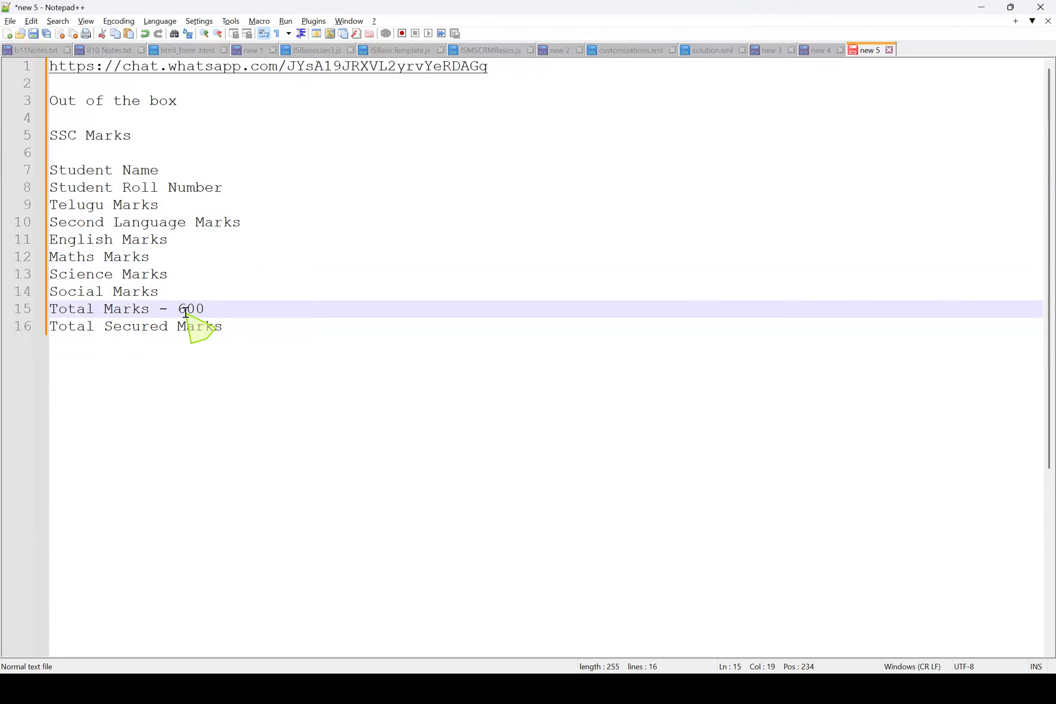
# Add "Total Secured Percentage" as a new field below "Total Secured Marks"
pyautogui.click(242, 328)
pyautogui.moveTo(173, 289); pyautogui.dragTo(28, 205)
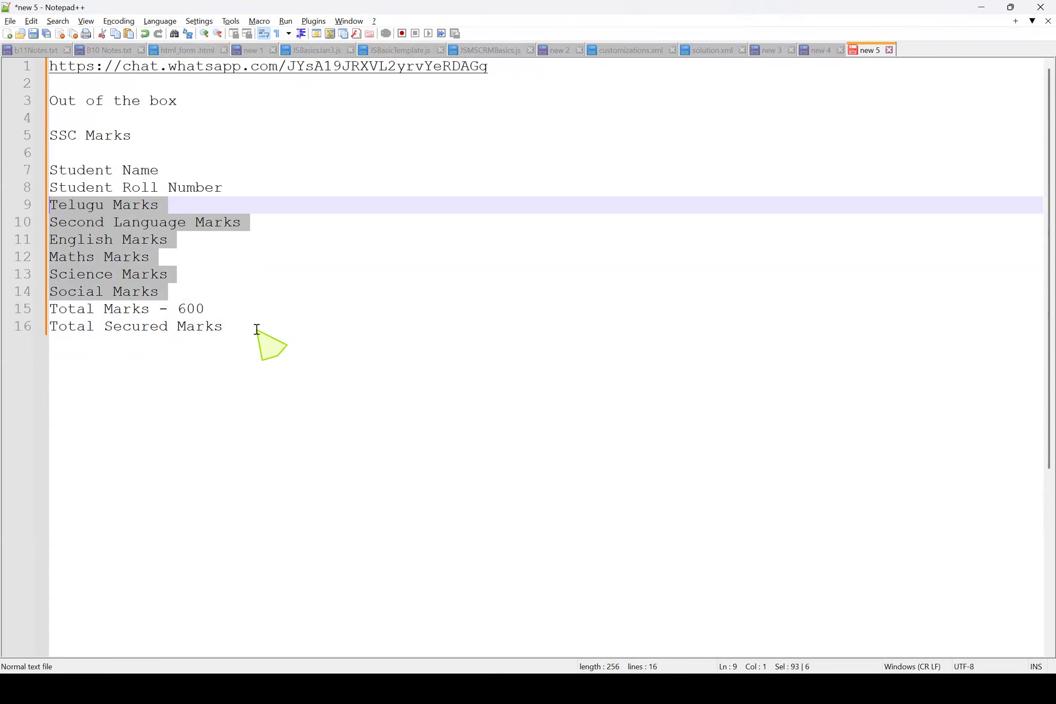
pyautogui.click(241, 327)
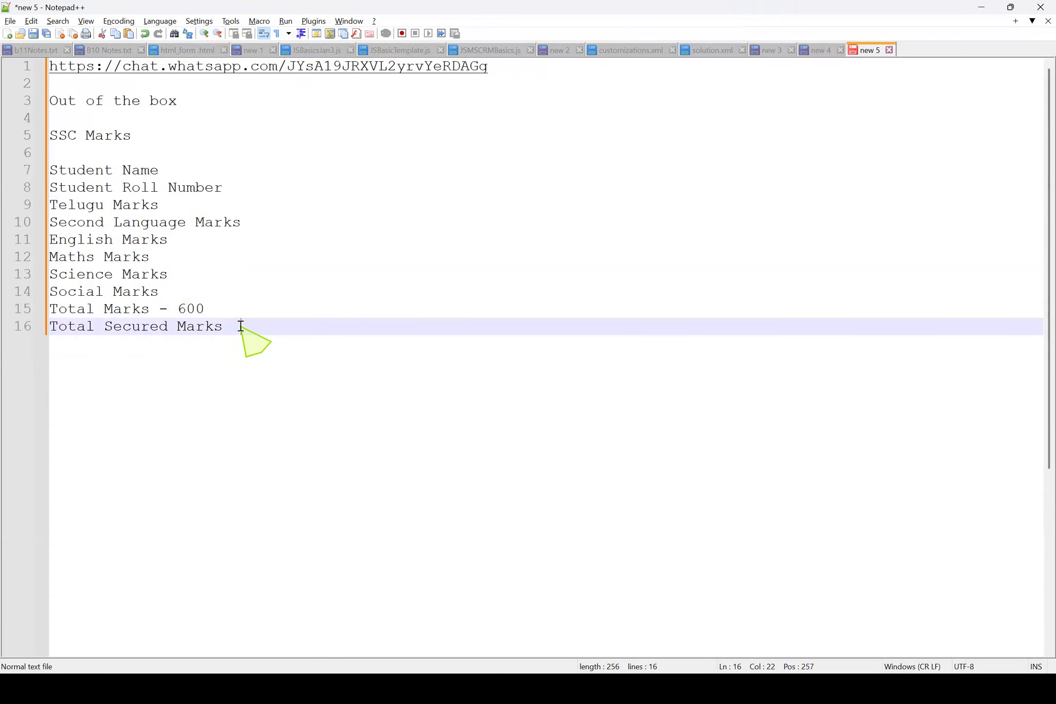
pyautogui.press('Return')
pyautogui.write('Total Secured Percentage')
# Add the fields "Grade" and "Result" on the following two lines
pyautogui.press('Return')
pyautogui.write('Grade')
pyautogui.press('Return')
pyautogui.write('Result')
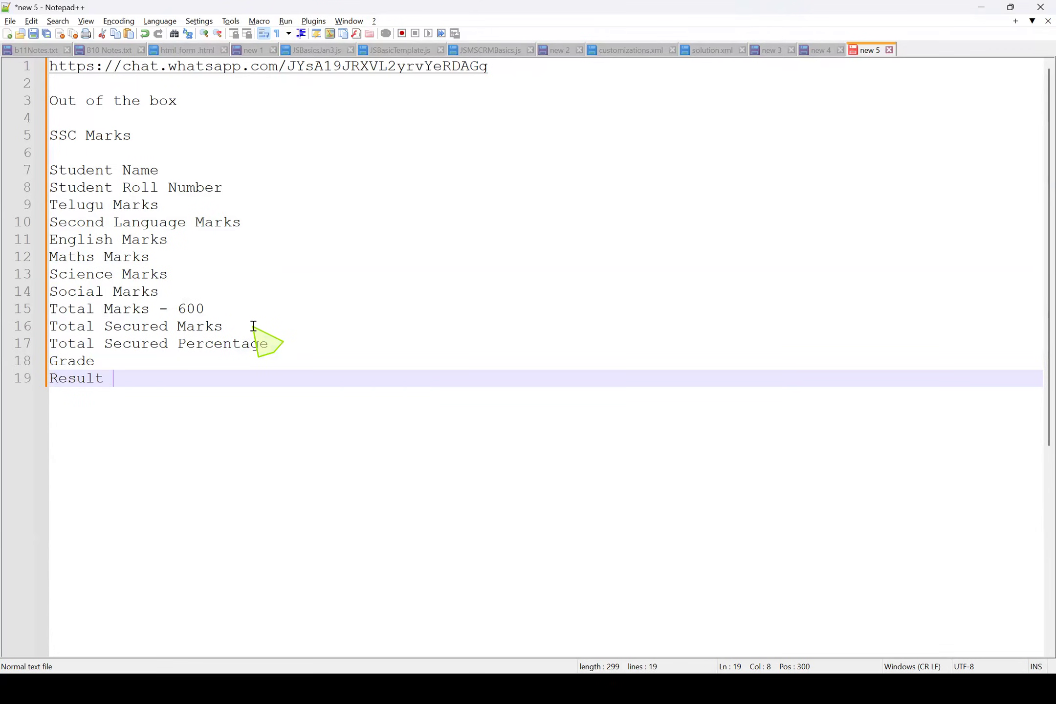
pyautogui.press('Return')
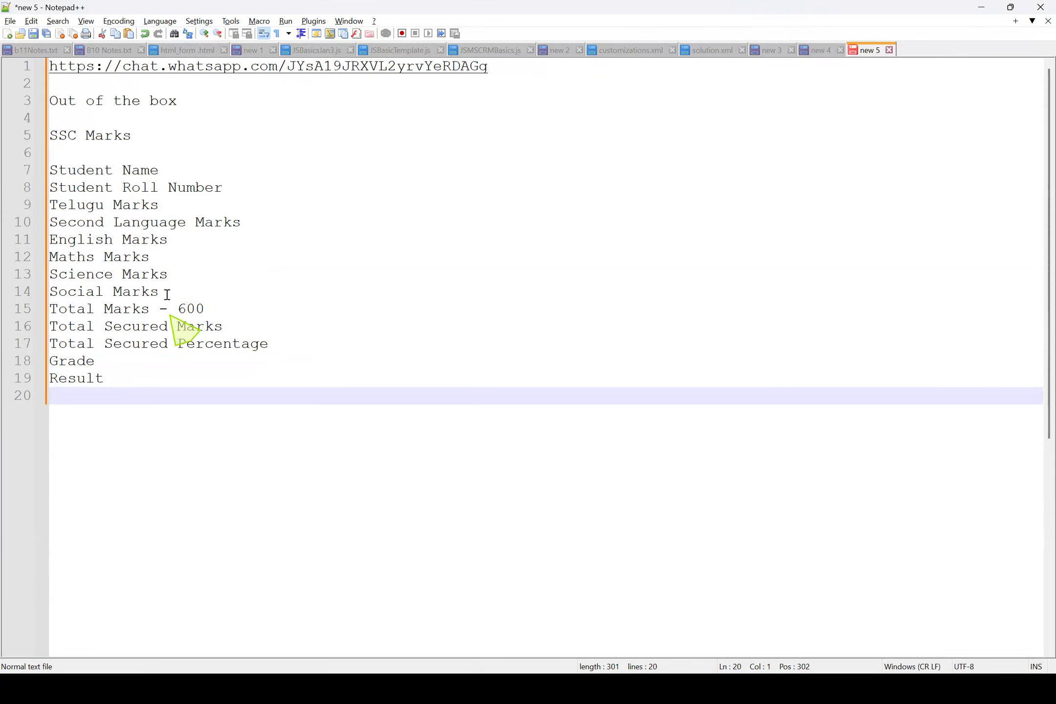
pyautogui.moveTo(128, 378); pyautogui.dragTo(10, 158)
pyautogui.click(35, 205)
pyautogui.click(96, 239)
pyautogui.click(37, 205)
# Add "Year of passing" as a new field below "Result"
pyautogui.click(135, 384)
pyautogui.press('Return')
pyautogui.write('Ya')
pyautogui.press('BackSpace')
pyautogui.write('ear')
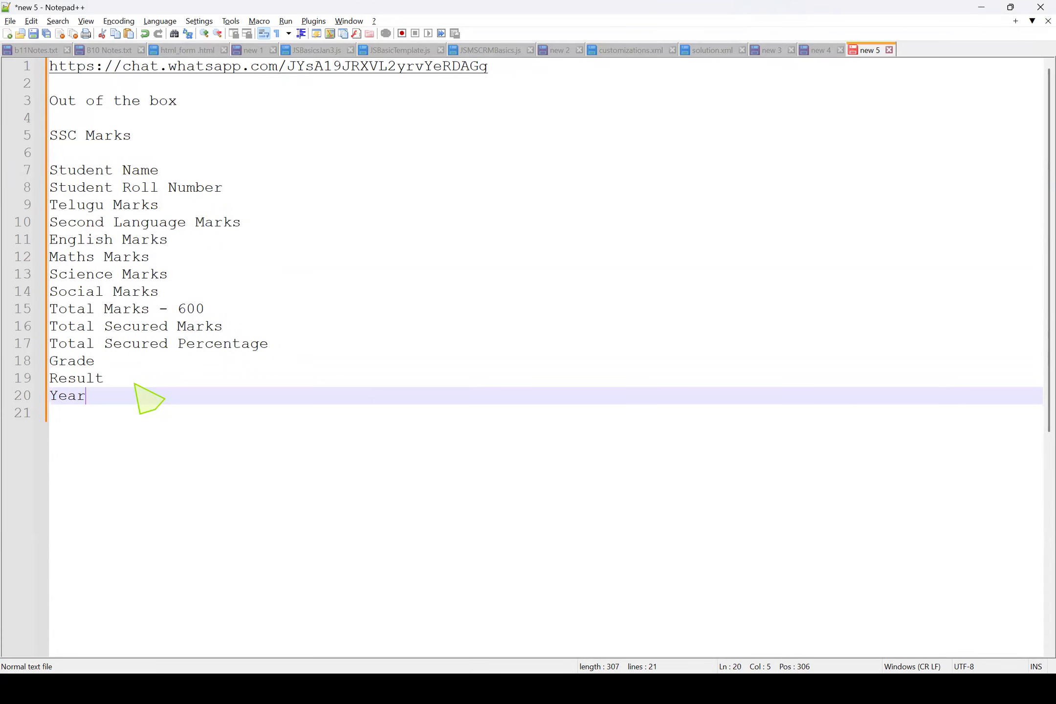
pyautogui.write(' of passing')
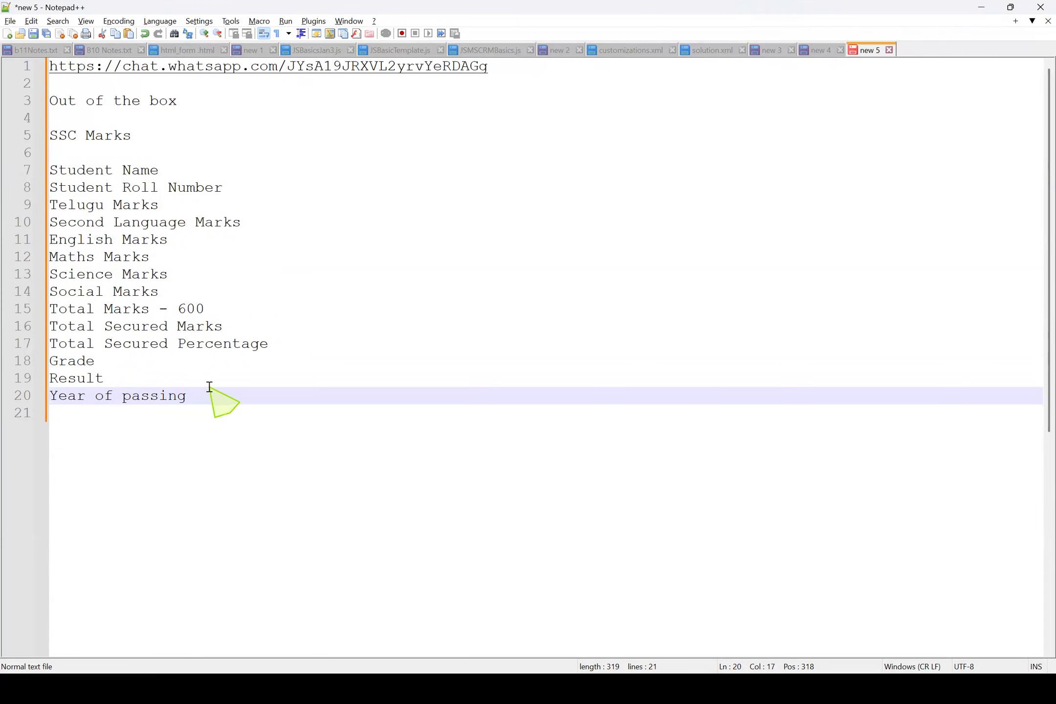
# Add the fields "DOB" and "Gender" below "Year of passing"
pyautogui.press('Return')
pyautogui.write('DO')
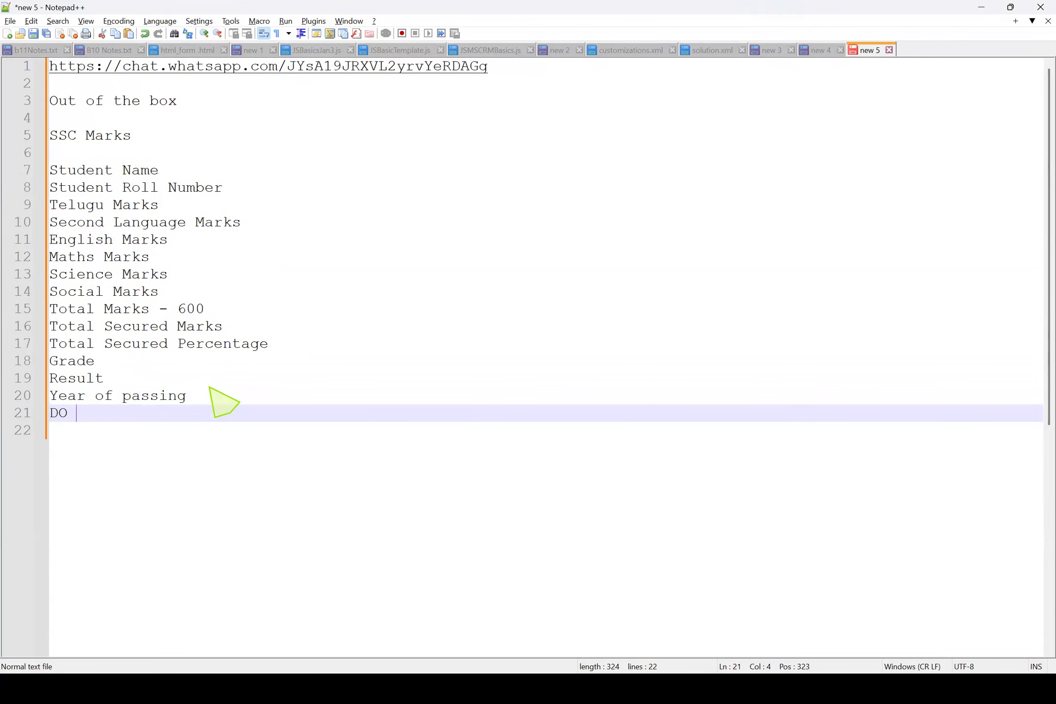
pyautogui.write('B')
pyautogui.press('Return')
pyautogui.write('Gender')
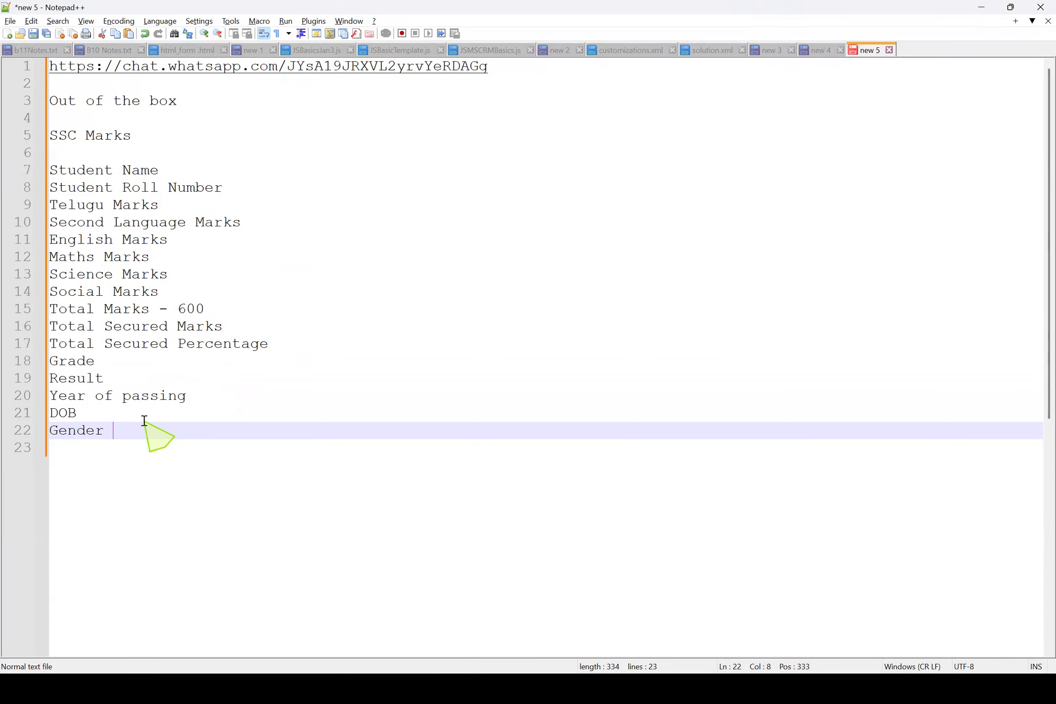
pyautogui.moveTo(143, 430); pyautogui.dragTo(7, 171)
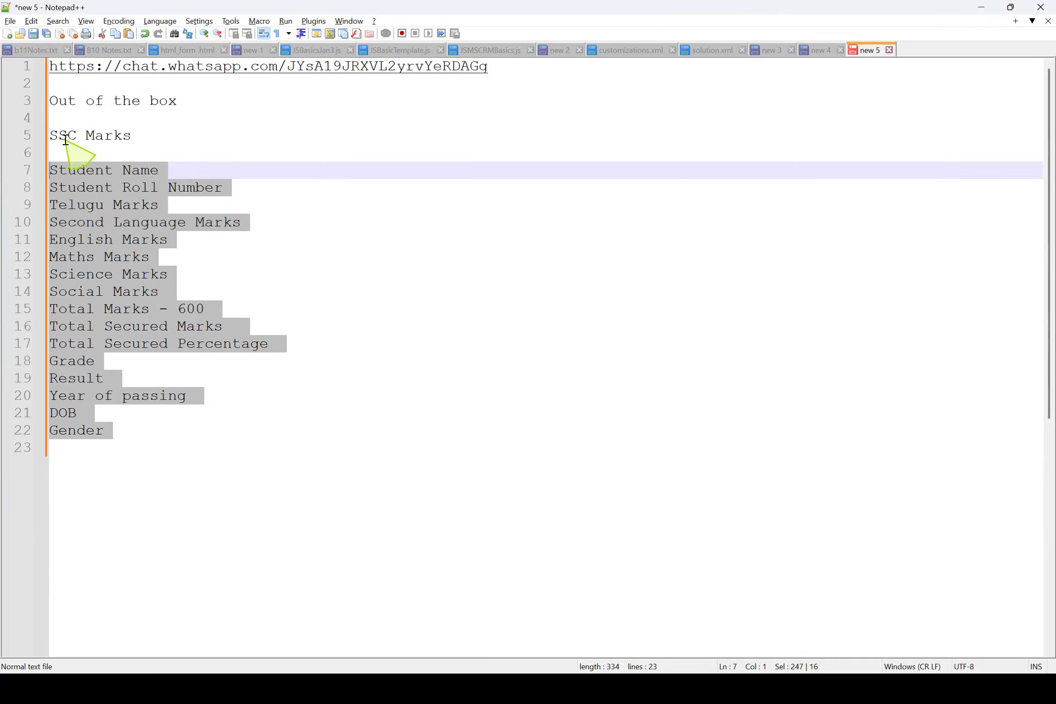
pyautogui.click(107, 205)
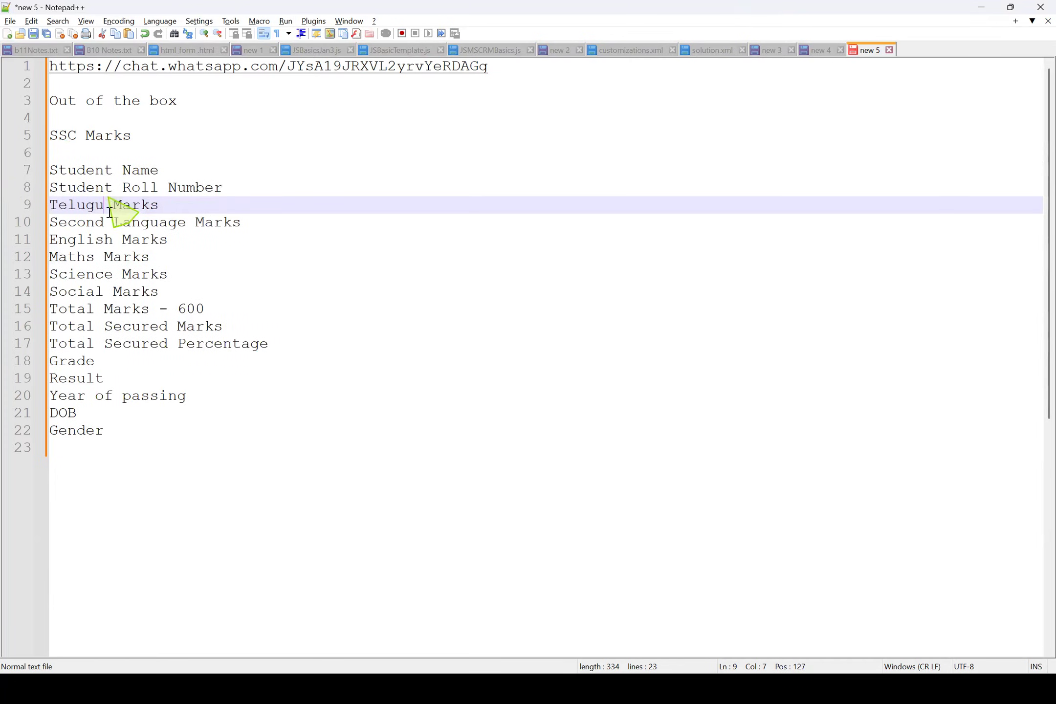
pyautogui.moveTo(147, 427); pyautogui.dragTo(38, 170)
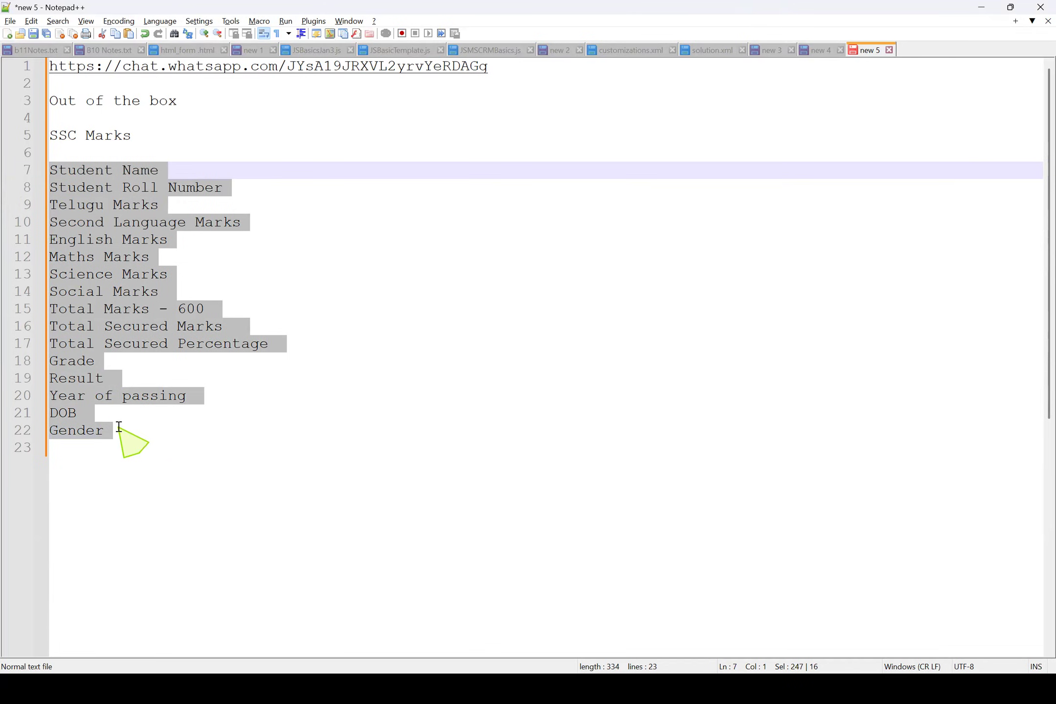
# Leave a blank line after "Gender" and add the lines "Entities" and "Fields"
pyautogui.click(134, 437)
pyautogui.press('Return')
pyautogui.press('Return')
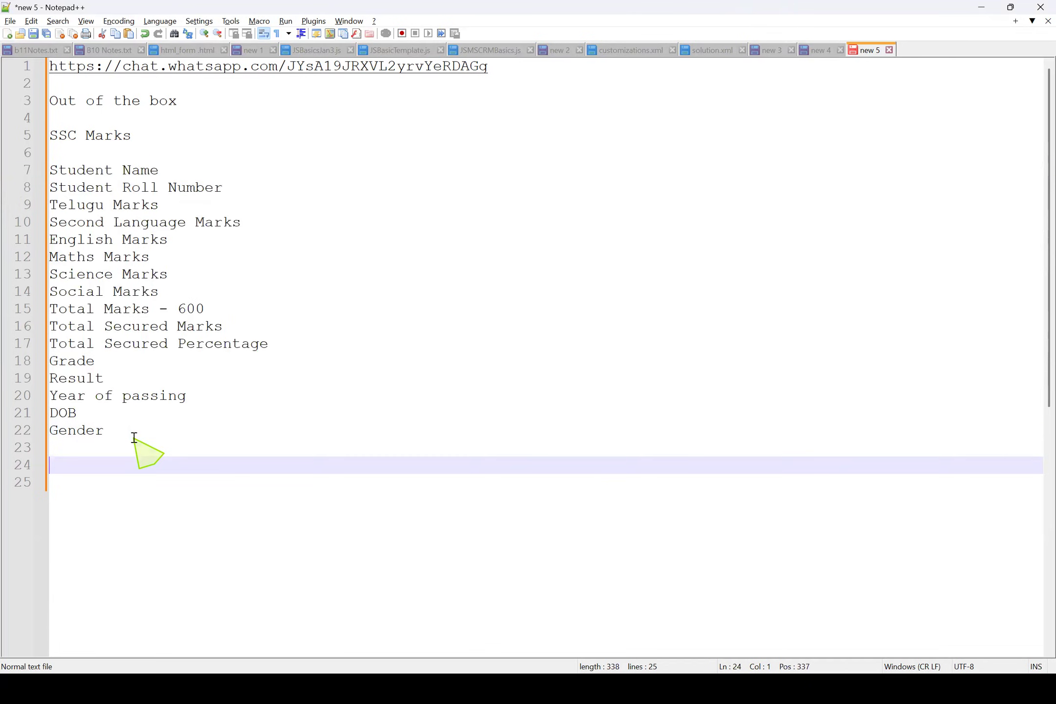
pyautogui.write('Entities')
pyautogui.press('Return')
pyautogui.write('Fields')
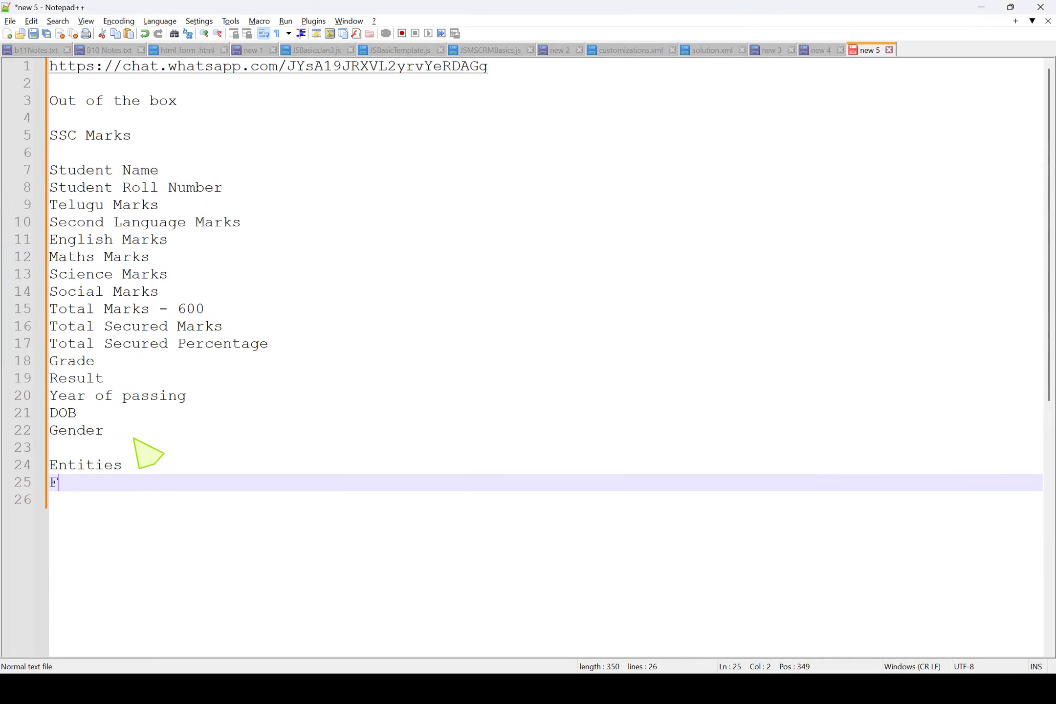
# Add "Forms" as the third item below "Fields"
pyautogui.press('Return')
pyautogui.write('form')
pyautogui.press('BackSpace')
pyautogui.press('BackSpace')
pyautogui.press('BackSpace')
pyautogui.press('BackSpace')
pyautogui.write('Forms')
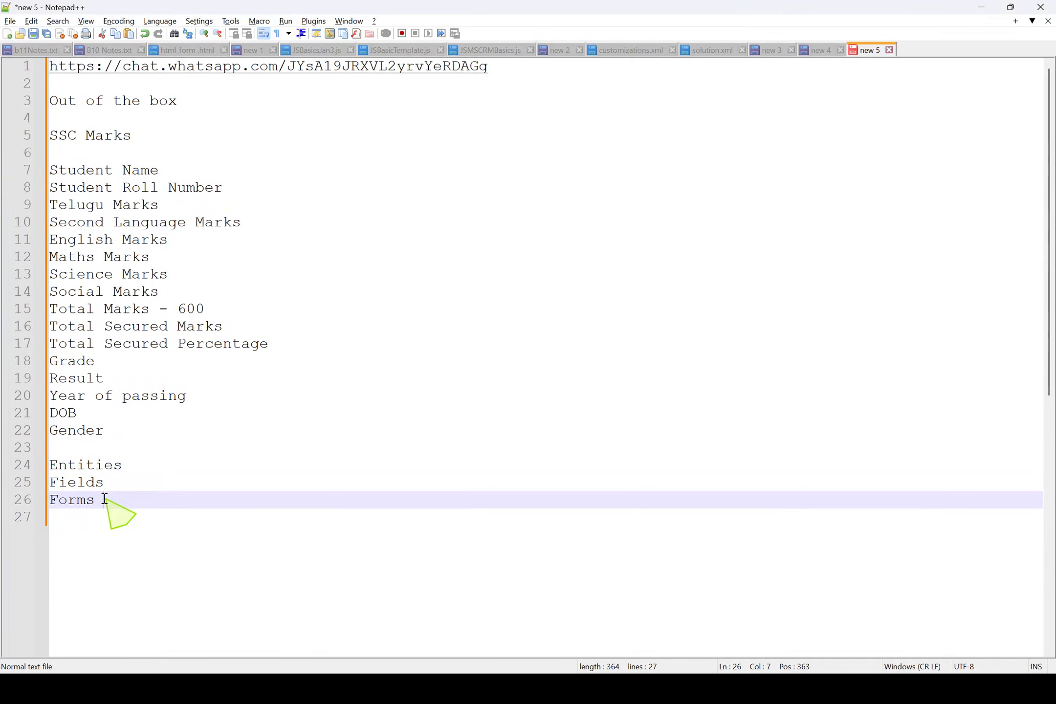
# Extend the "Entities" line with "-- SSC Student Marks"
pyautogui.moveTo(104, 499); pyautogui.dragTo(49, 465)
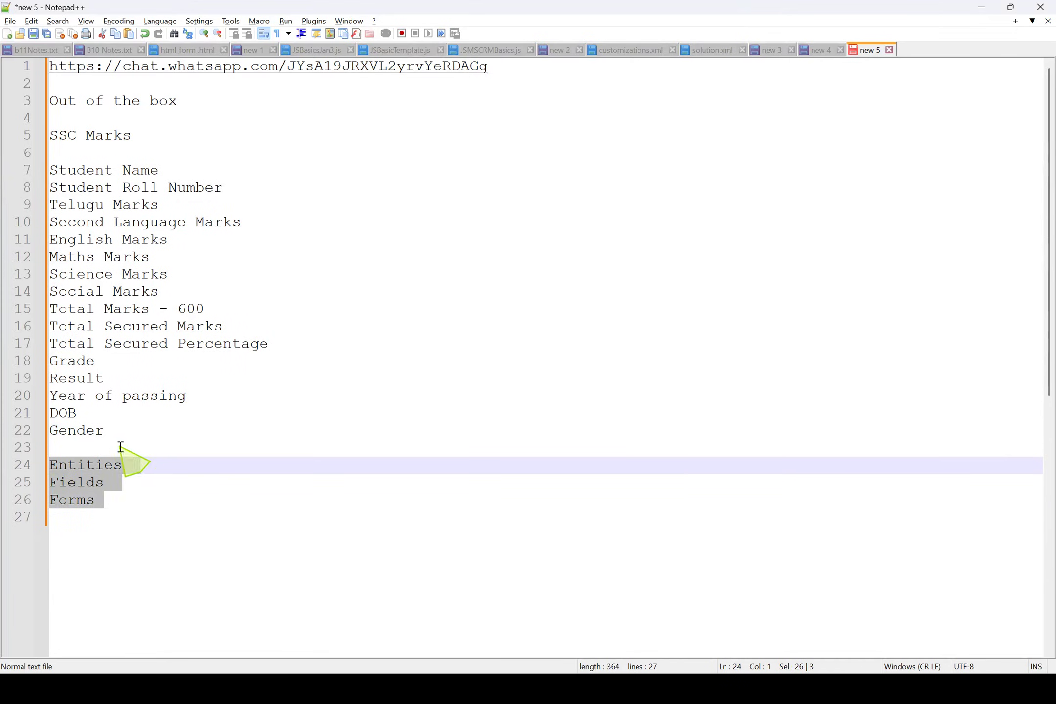
pyautogui.doubleClick(98, 467)
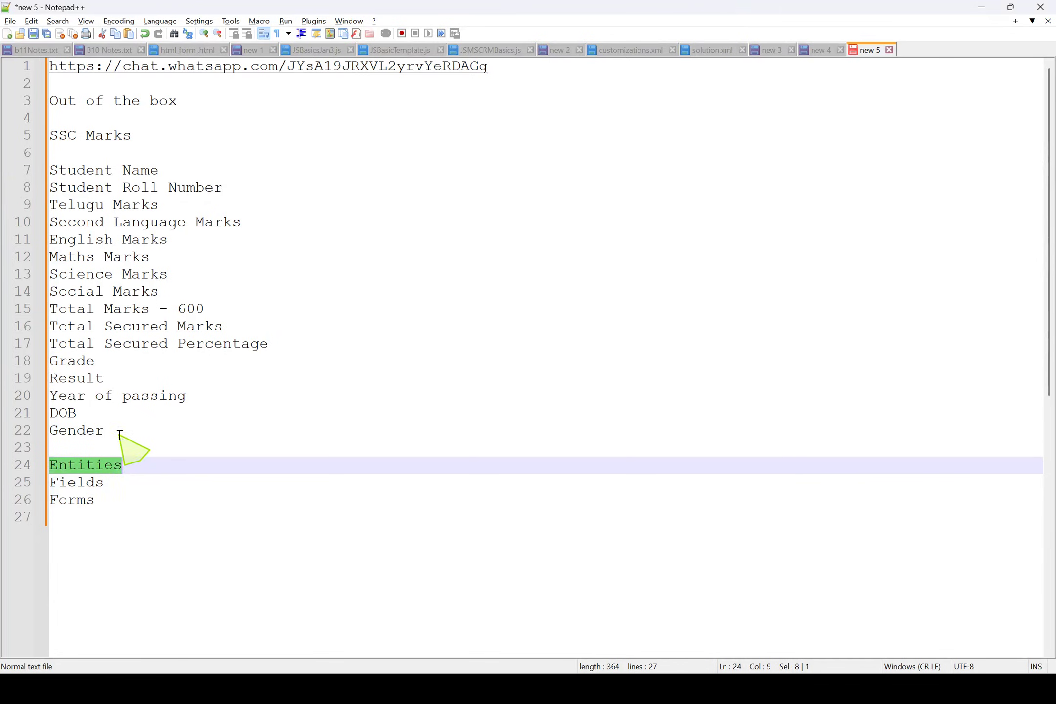
pyautogui.click(105, 465)
pyautogui.press('End')
pyautogui.write('-')
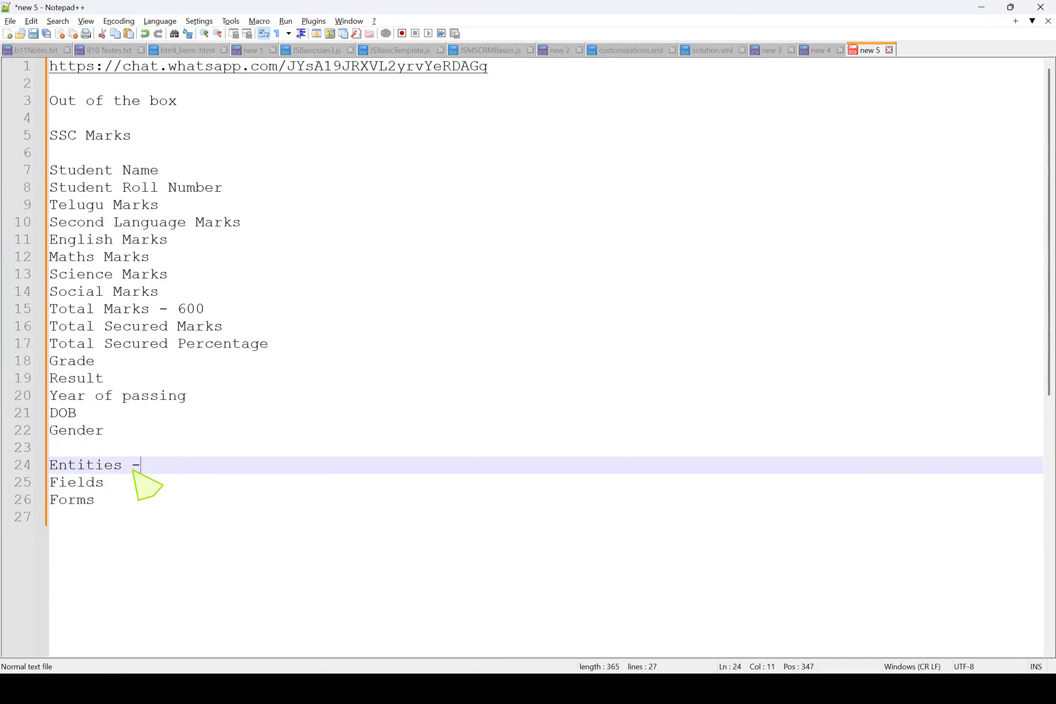
pyautogui.write('- SS')
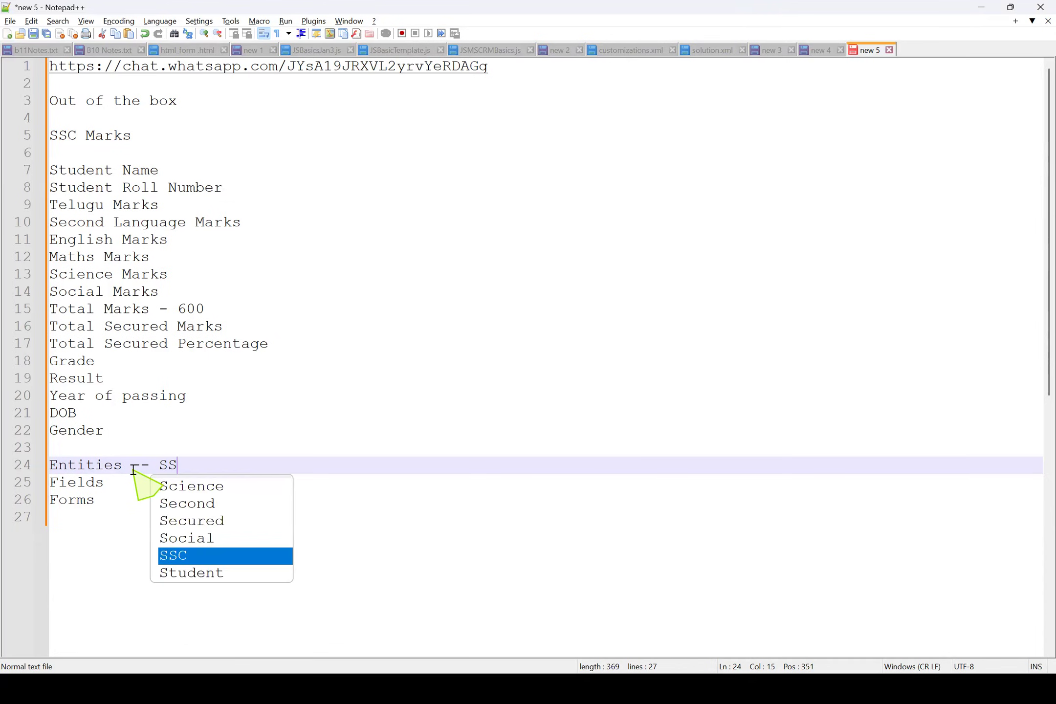
pyautogui.write('C Student')
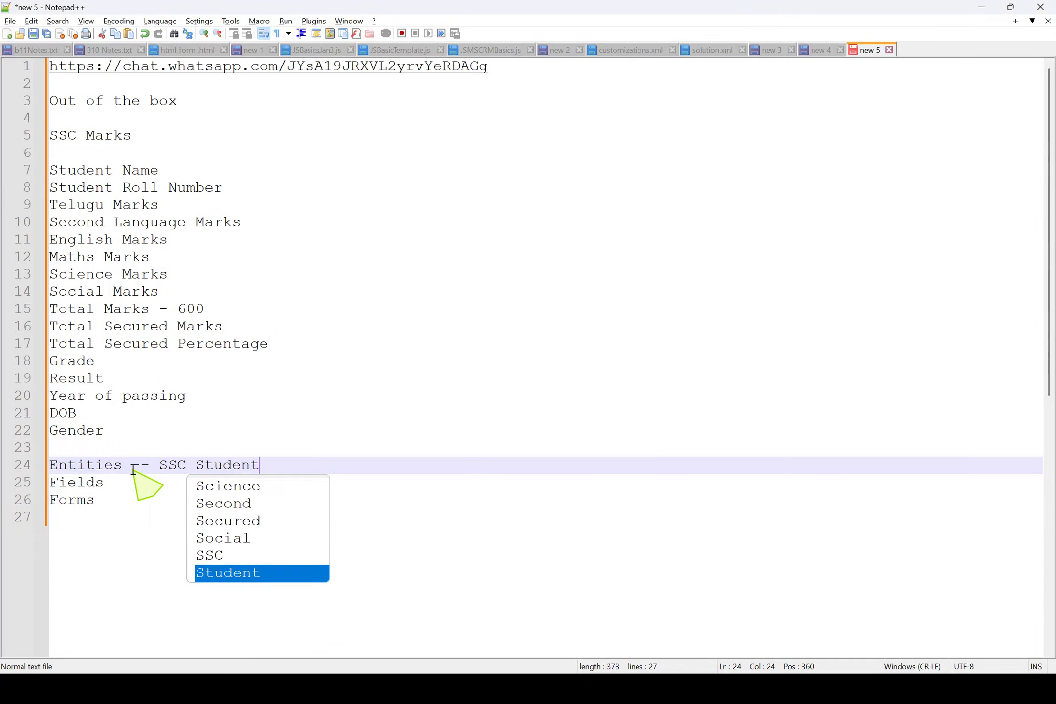
pyautogui.write(' Makrs')
pyautogui.press('BackSpace')
pyautogui.press('BackSpace')
pyautogui.press('BackSpace')
pyautogui.write('rks')
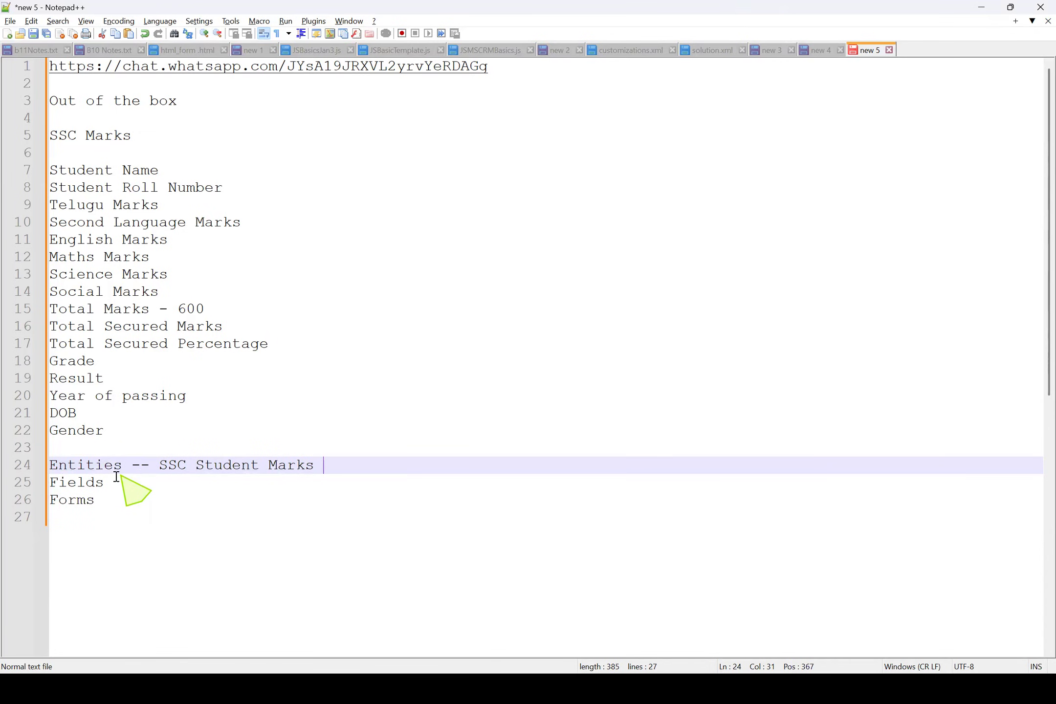
# Extend the "Fields" line with "-- fields" and the "Forms" line with an aligned "--"
pyautogui.click(120, 483)
pyautogui.write('--')
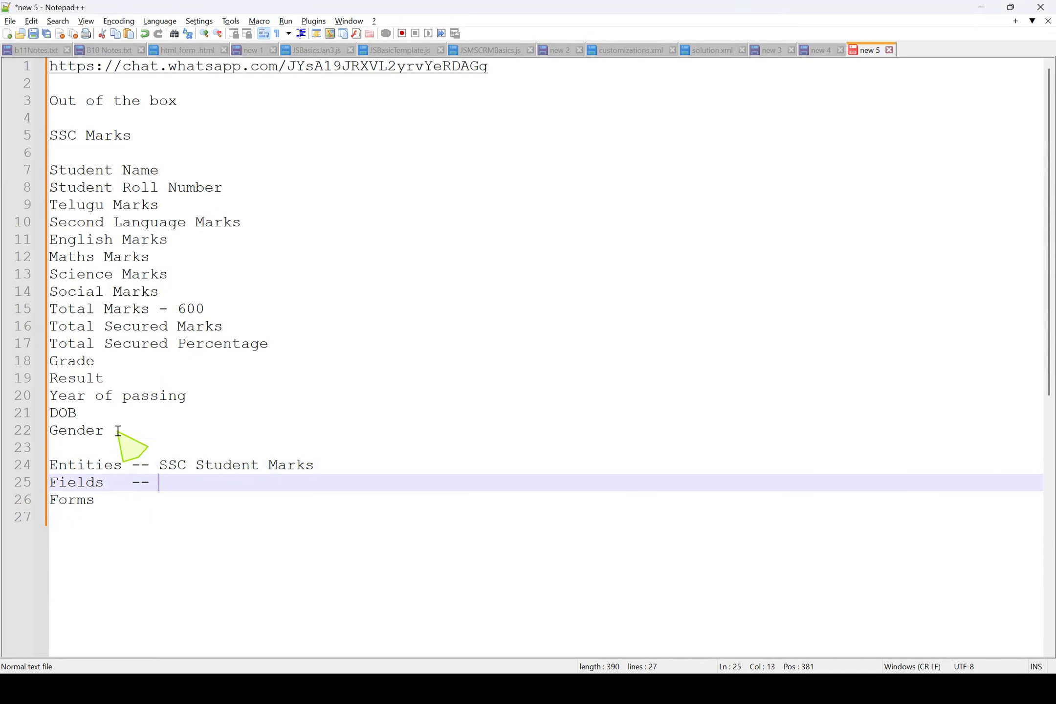
pyautogui.moveTo(120, 431); pyautogui.dragTo(28, 169)
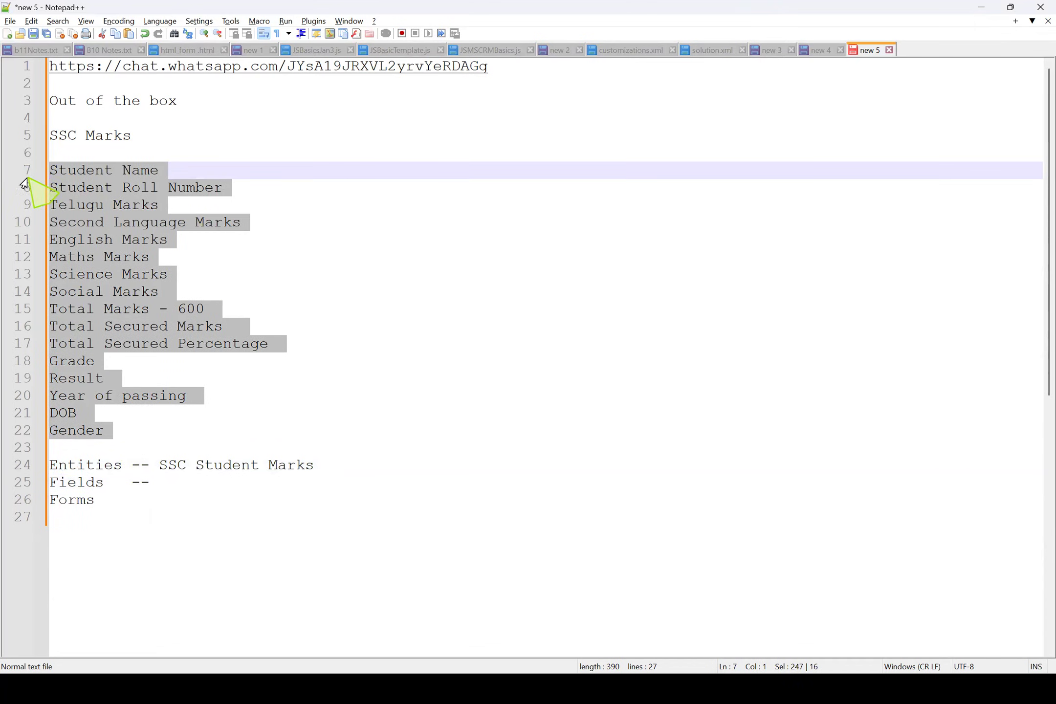
pyautogui.click(105, 412)
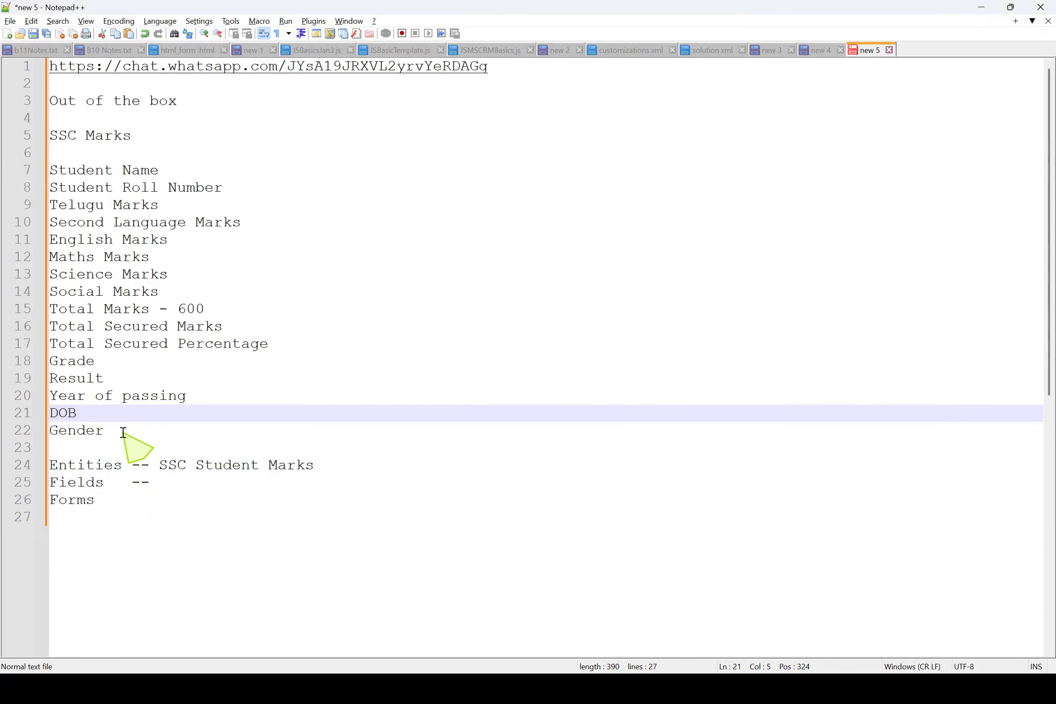
pyautogui.click(193, 482)
pyautogui.write('fields')
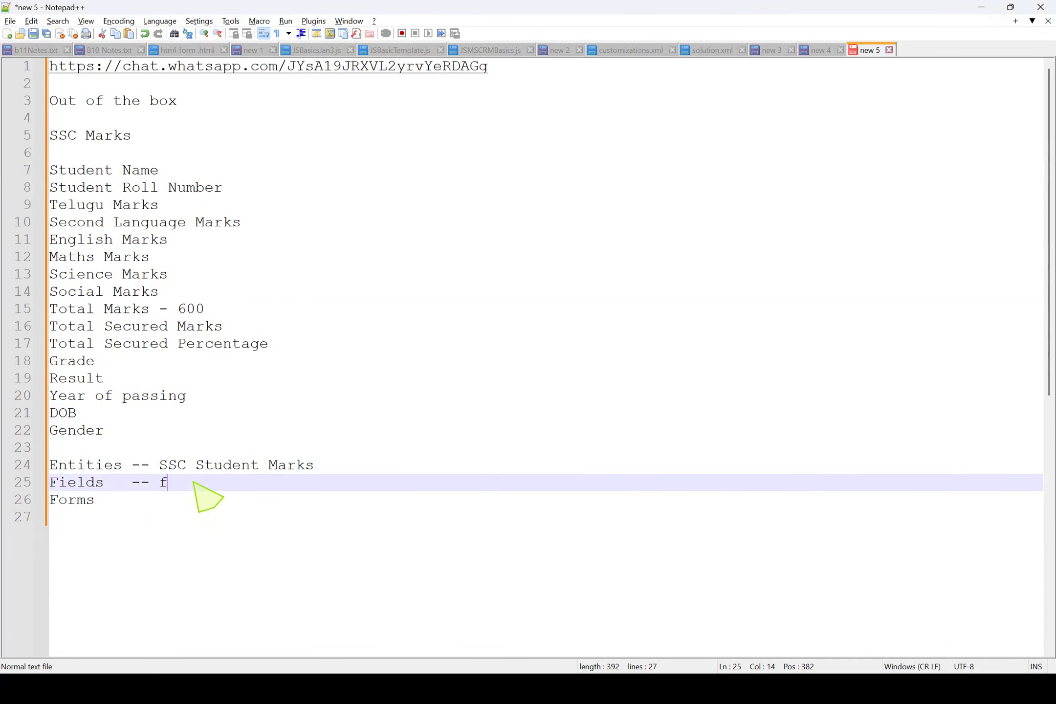
pyautogui.click(157, 499)
pyautogui.write('--')
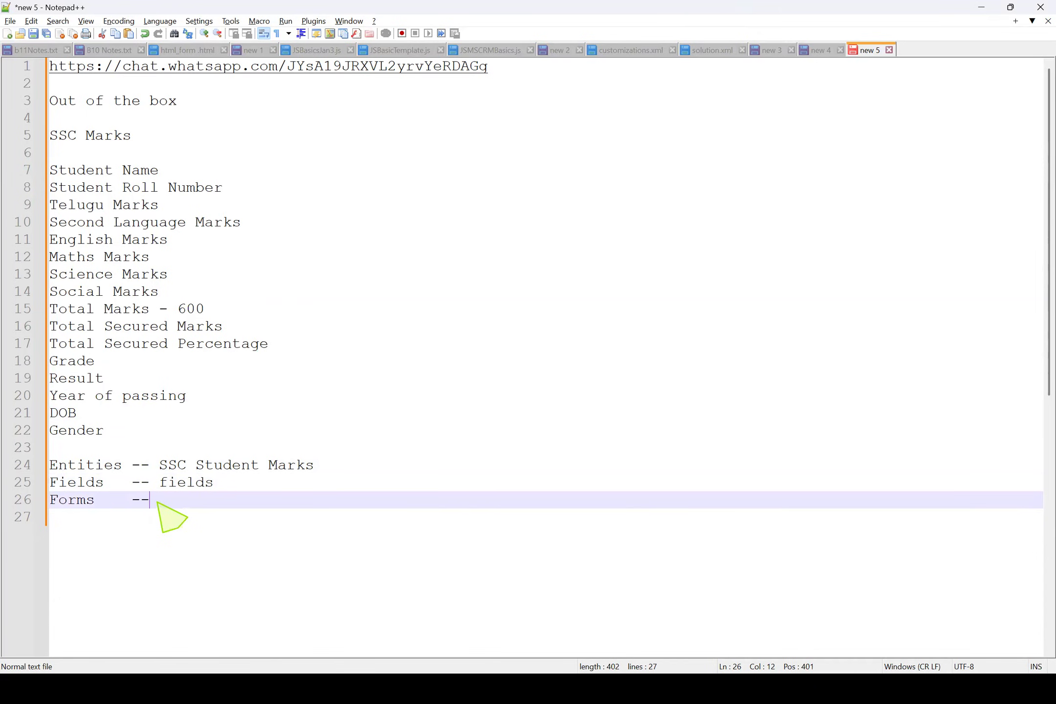
pyautogui.moveTo(162, 504); pyautogui.dragTo(39, 507)
pyautogui.moveTo(223, 484); pyautogui.dragTo(150, 464)
pyautogui.moveTo(65, 466); pyautogui.dragTo(32, 466)
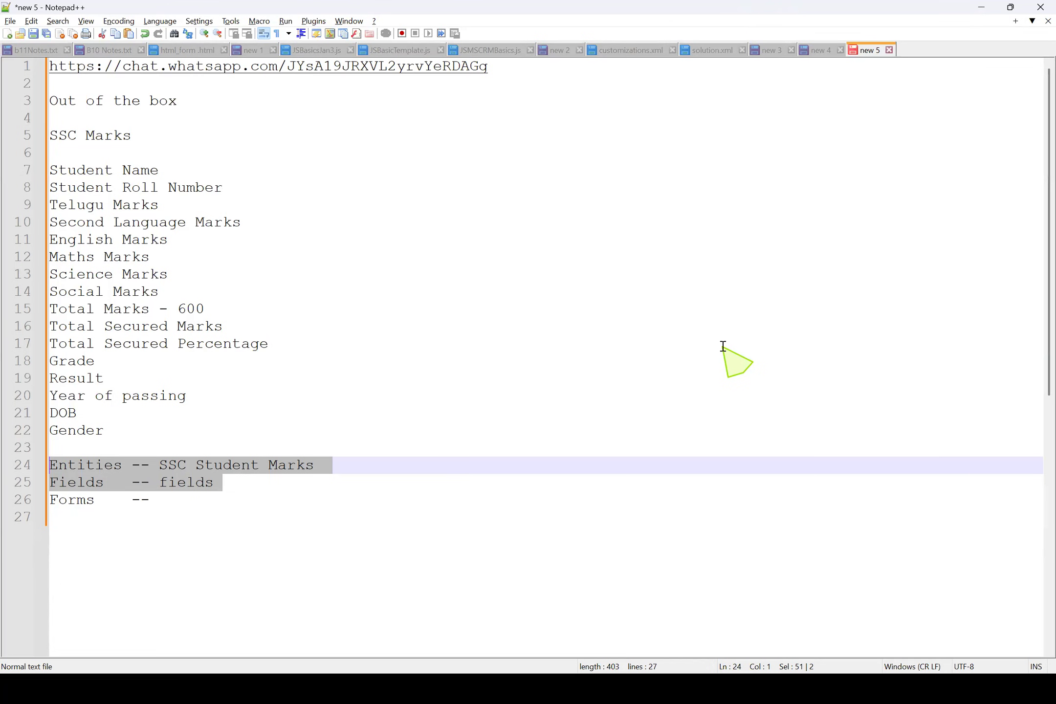
# Switch to Dynamics 365 in the browser and open its Advanced Settings
pyautogui.hotkey('alt', 'Tab')
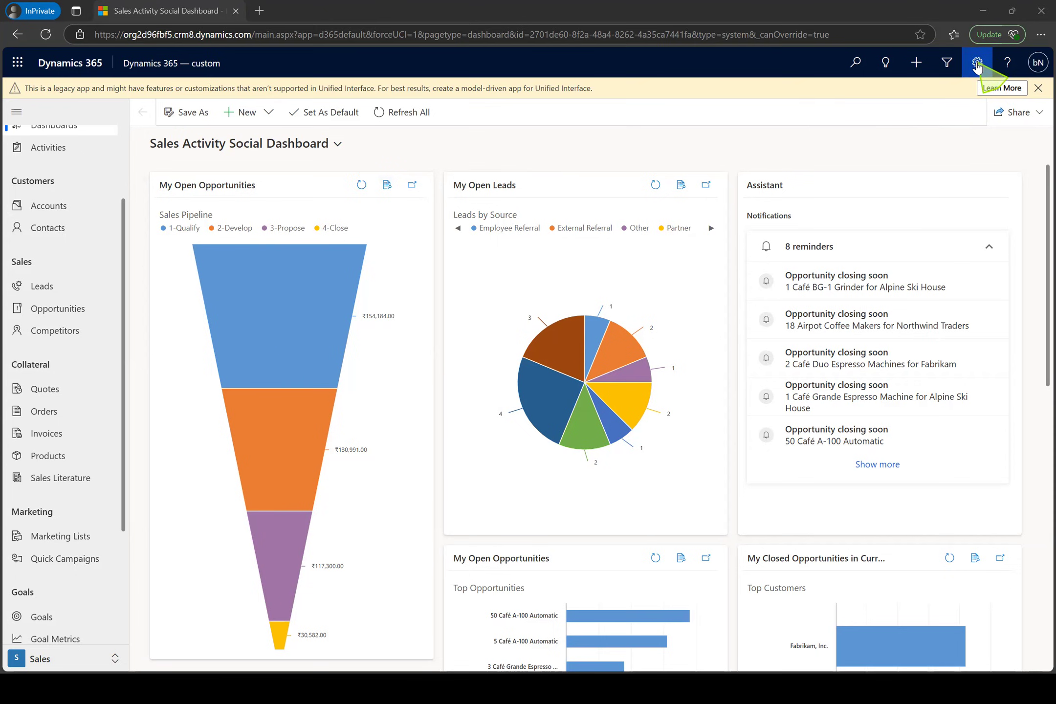
pyautogui.click(977, 64)
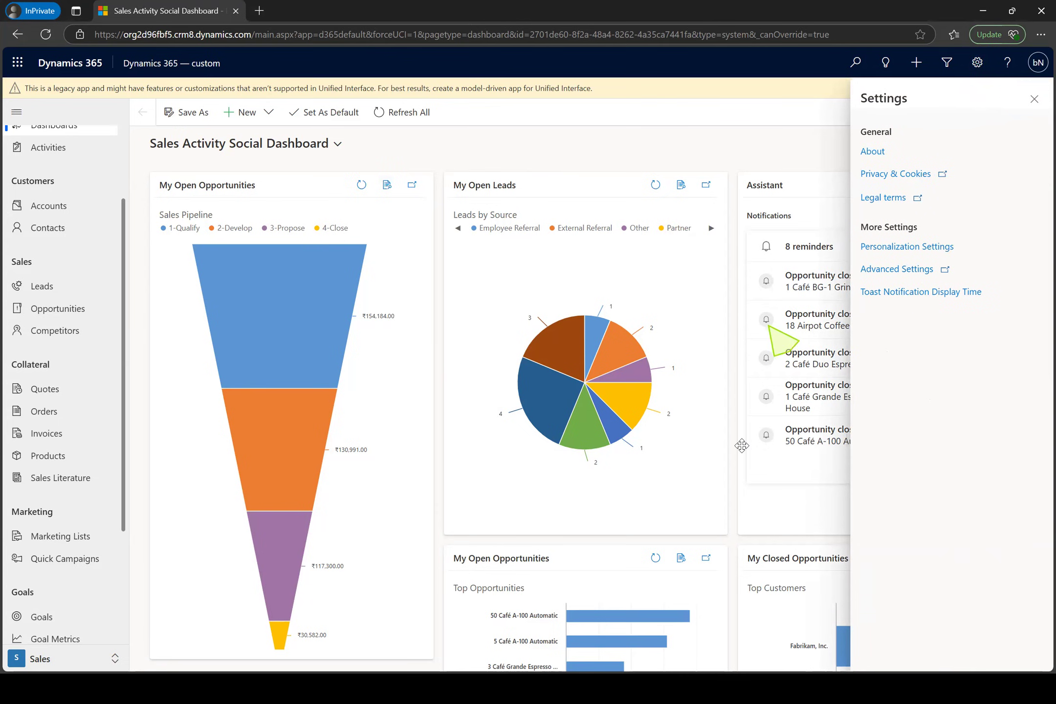
pyautogui.click(879, 275)
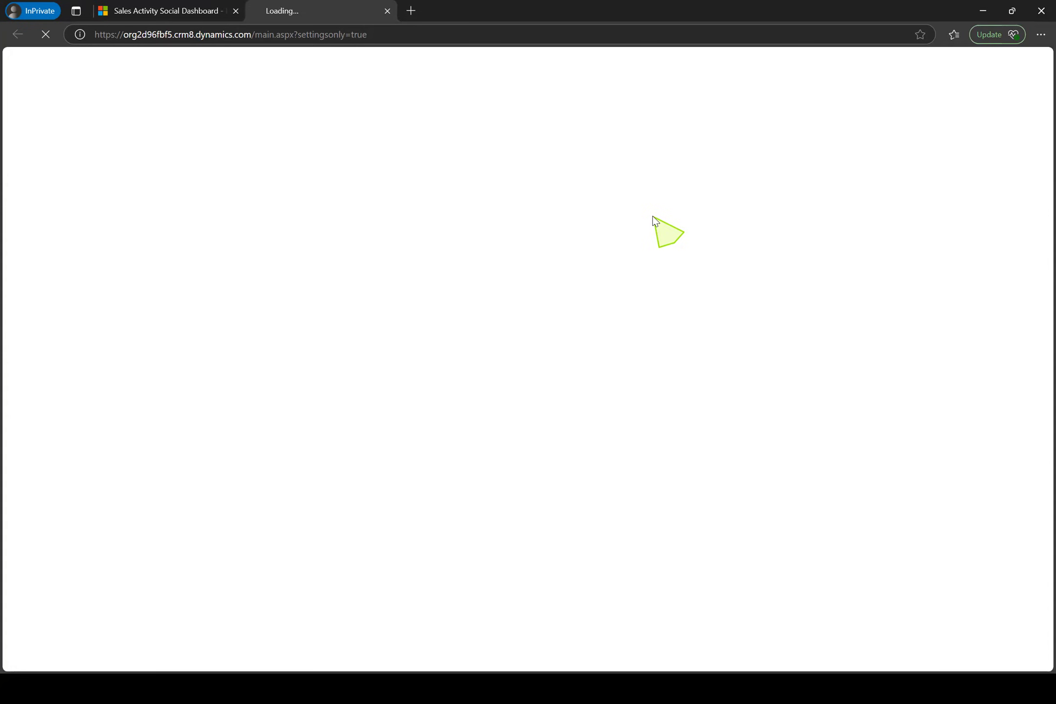
pyautogui.click(385, 38)
pyautogui.press('Return')
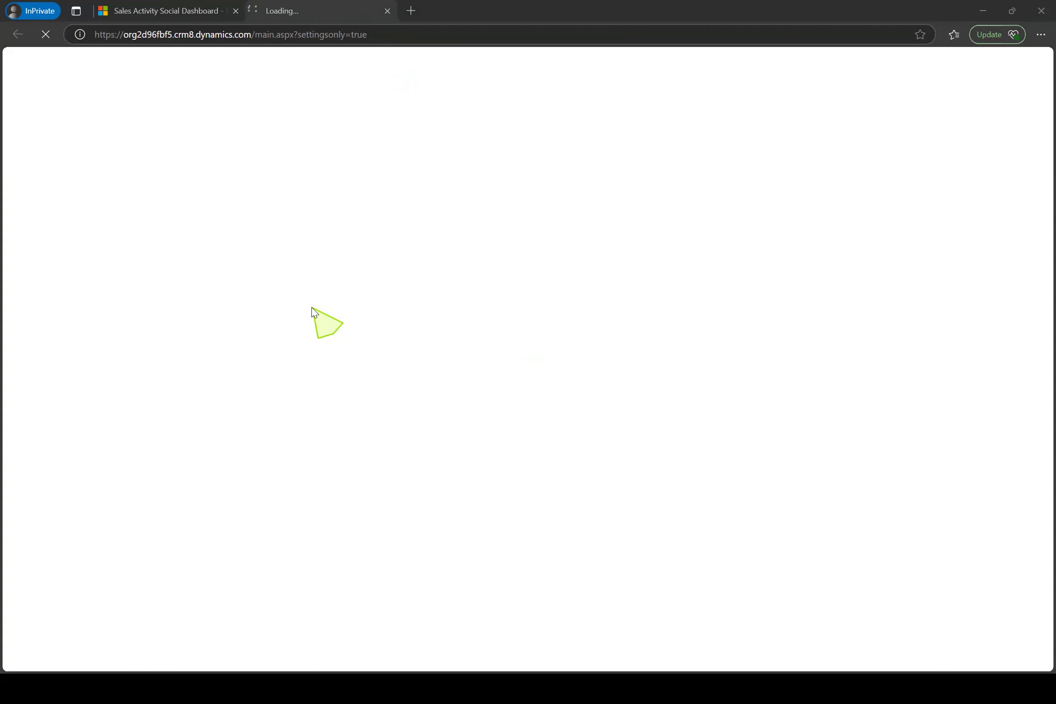
pyautogui.click(182, 7)
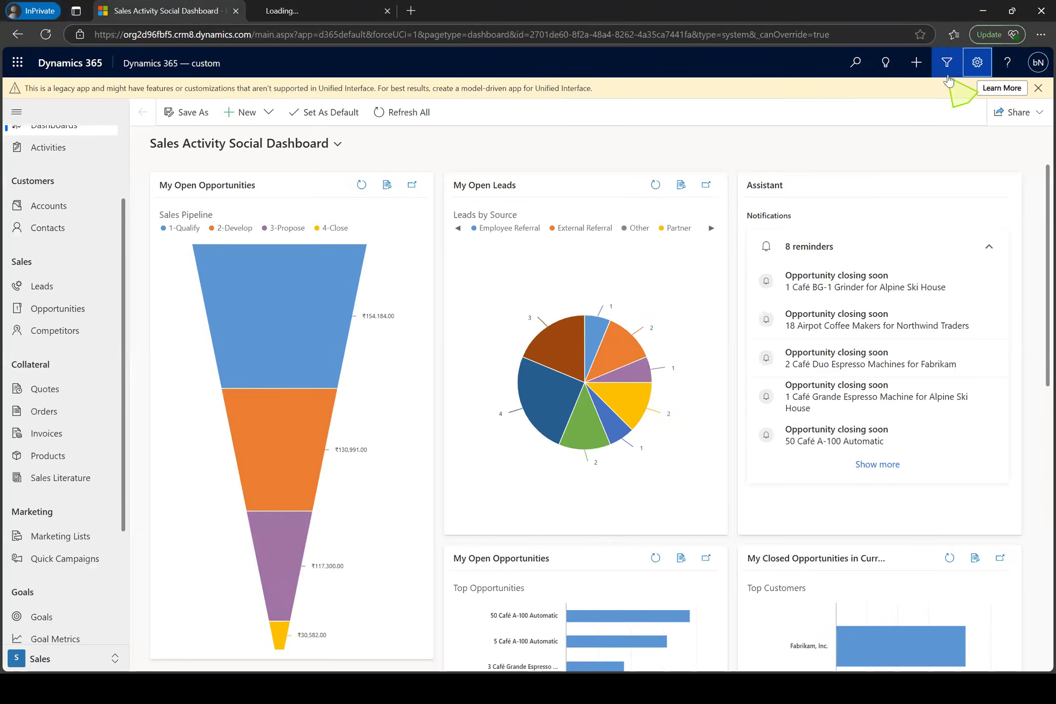
pyautogui.click(977, 63)
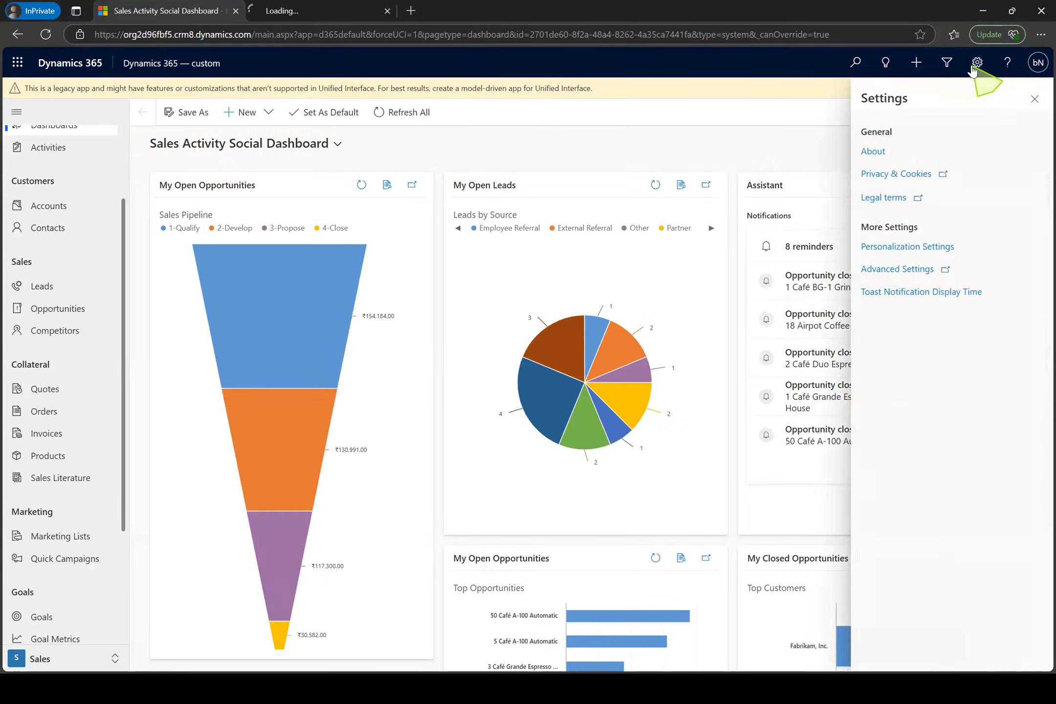
pyautogui.click(907, 269)
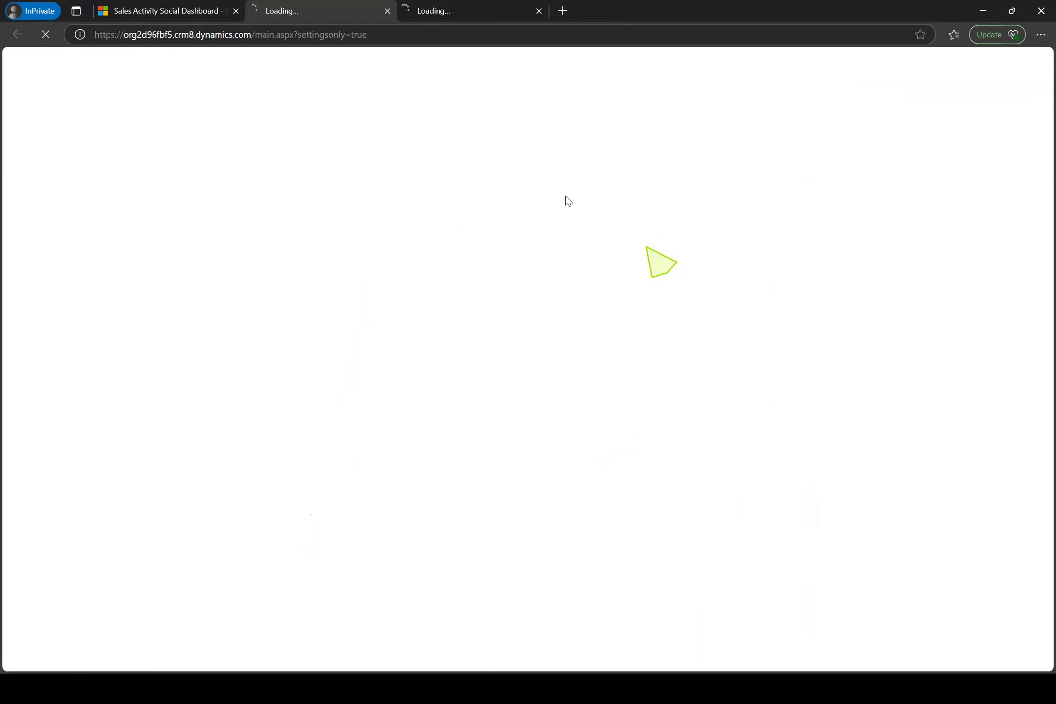
pyautogui.click(537, 13)
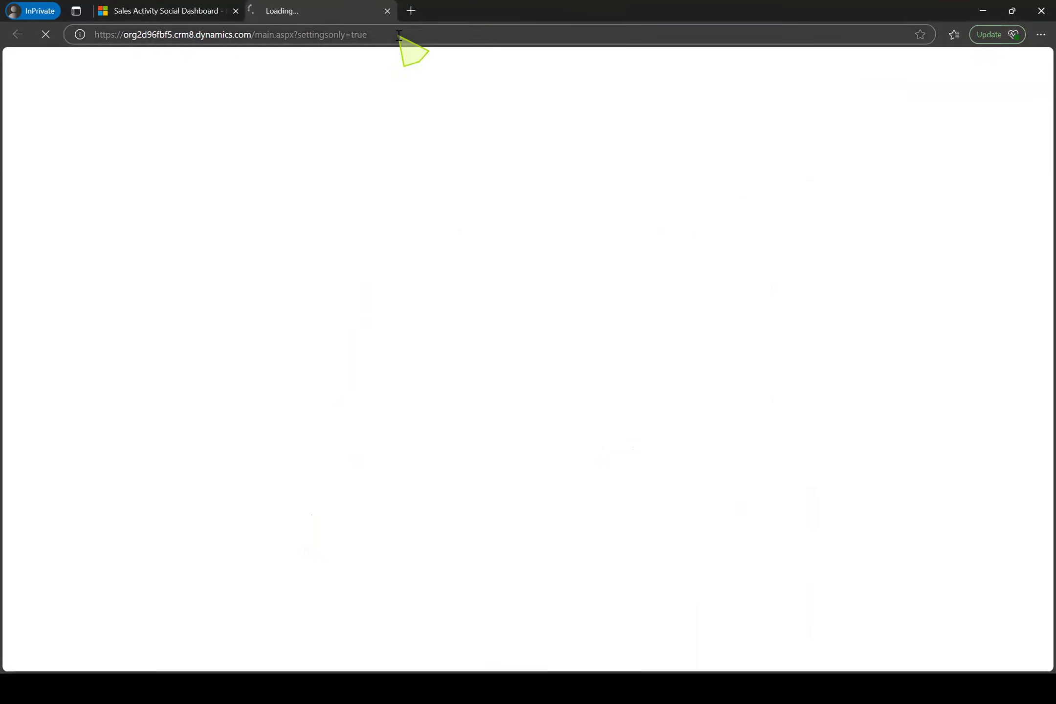
pyautogui.click(403, 38)
pyautogui.click(459, 101)
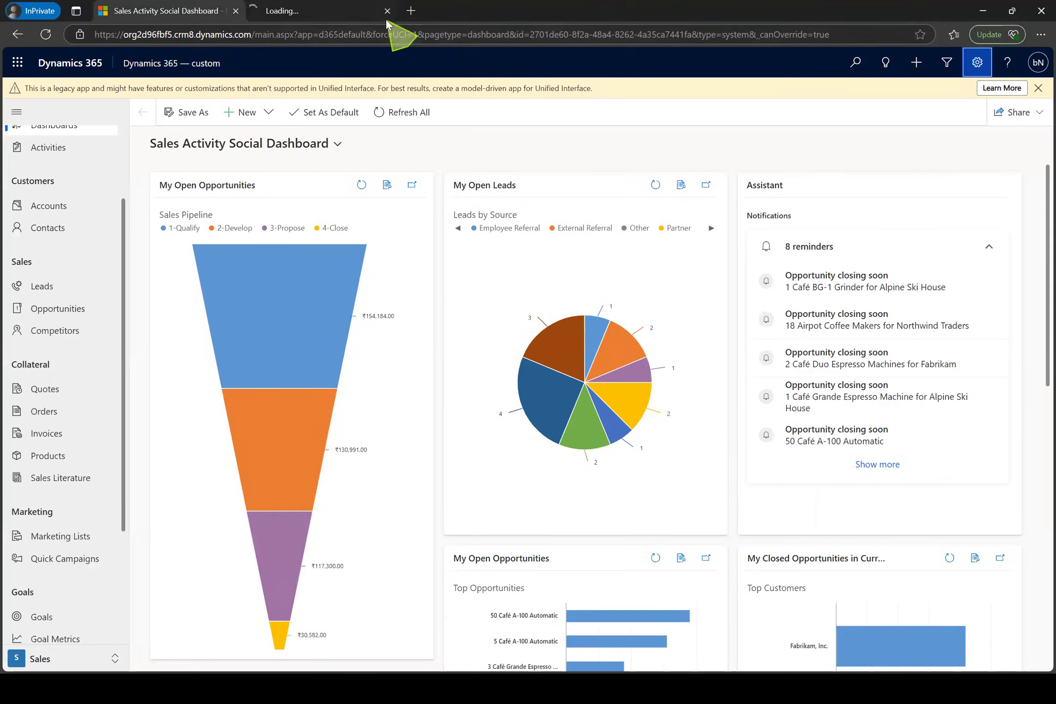
pyautogui.click(386, 20)
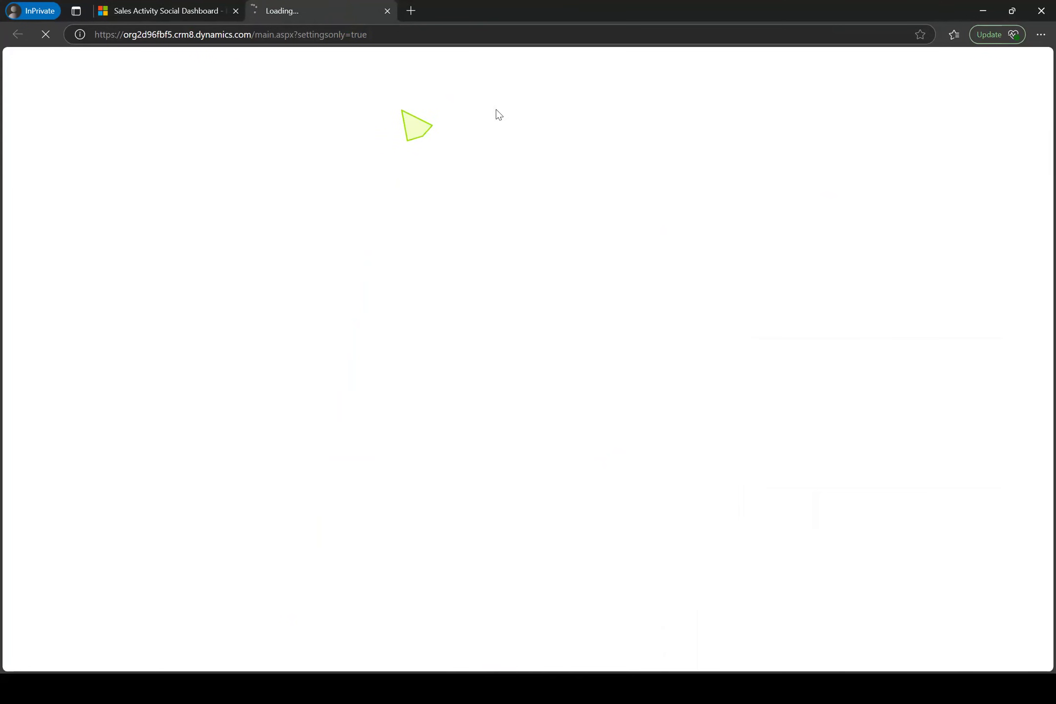
# Open Advanced Settings again from the Sales Activity Social Dashboard and go to the newly opened settings page
pyautogui.click(187, 12)
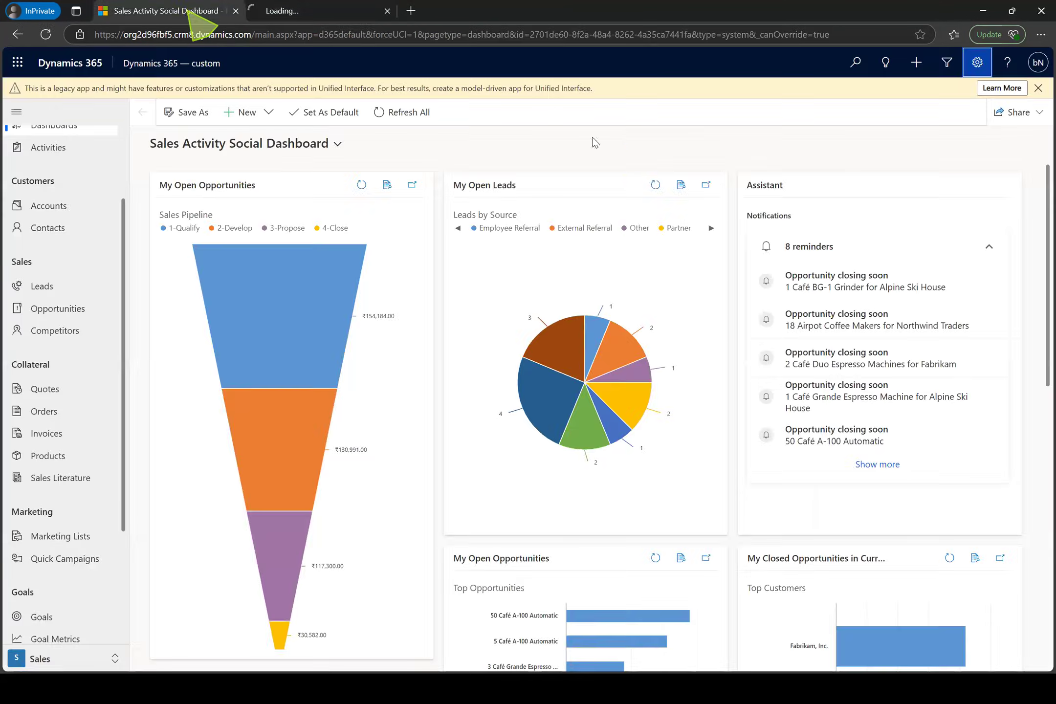
pyautogui.click(976, 63)
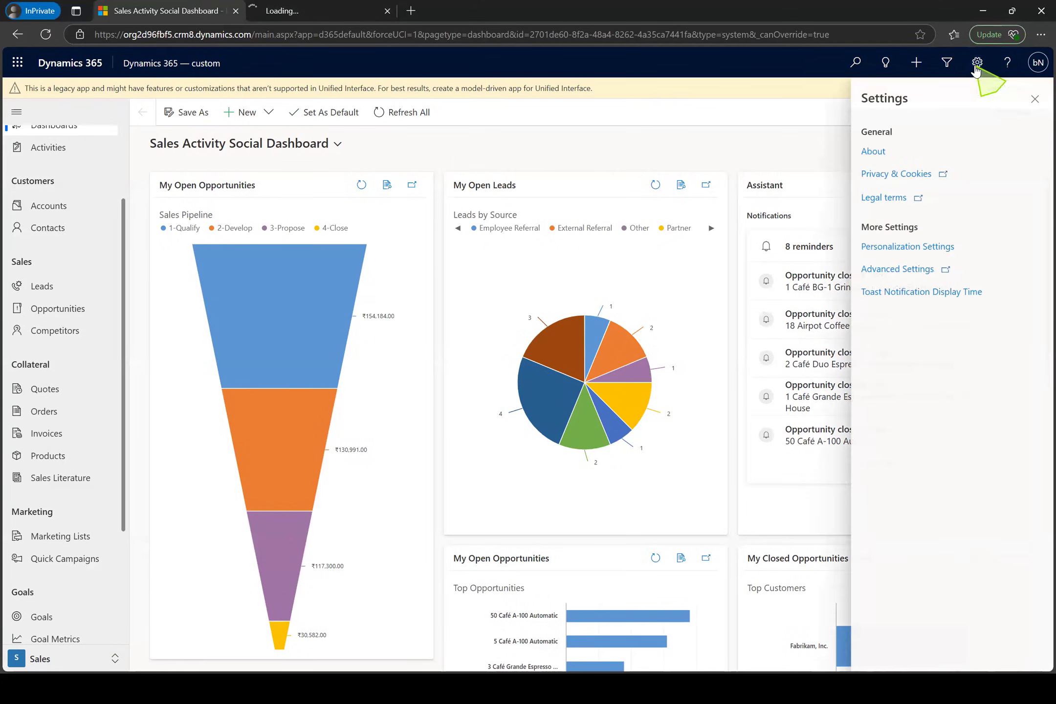
pyautogui.click(948, 270)
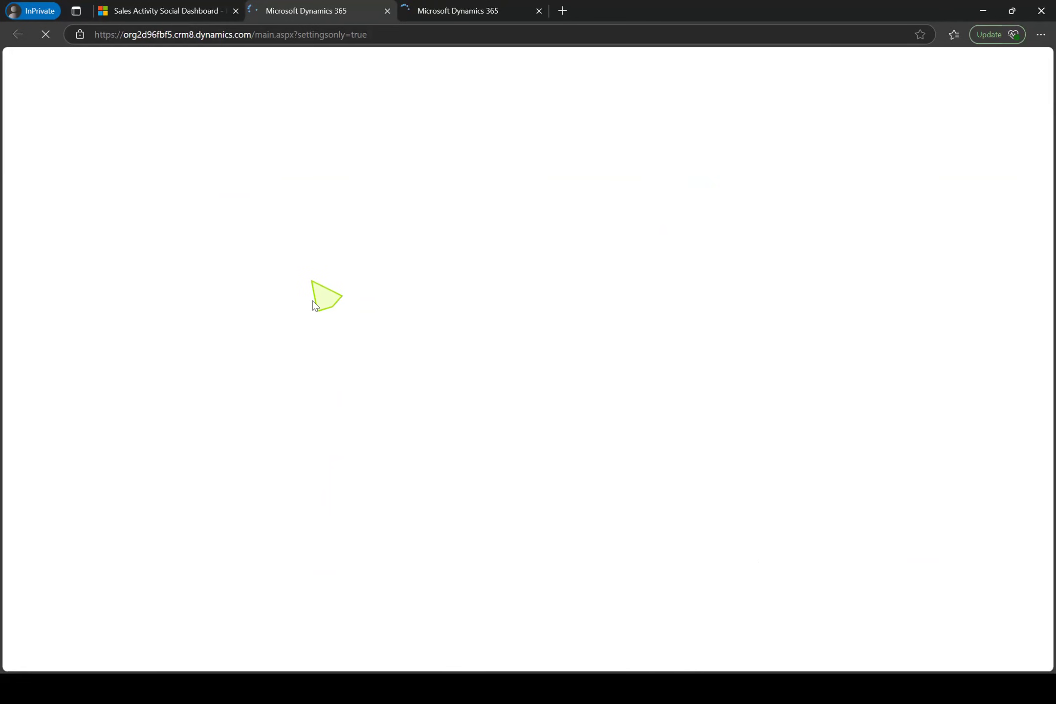
pyautogui.click(456, 6)
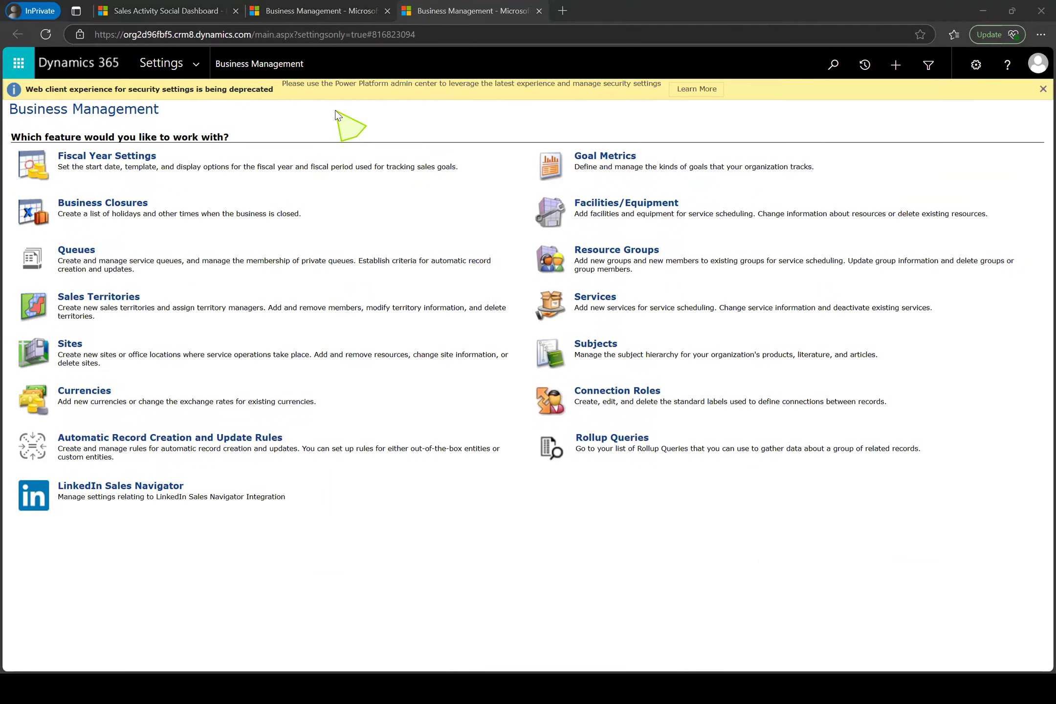
# Reopen the Dynamics 365 — custom app from the app list, view its settings options, and return to the Business Management page
pyautogui.click(164, 11)
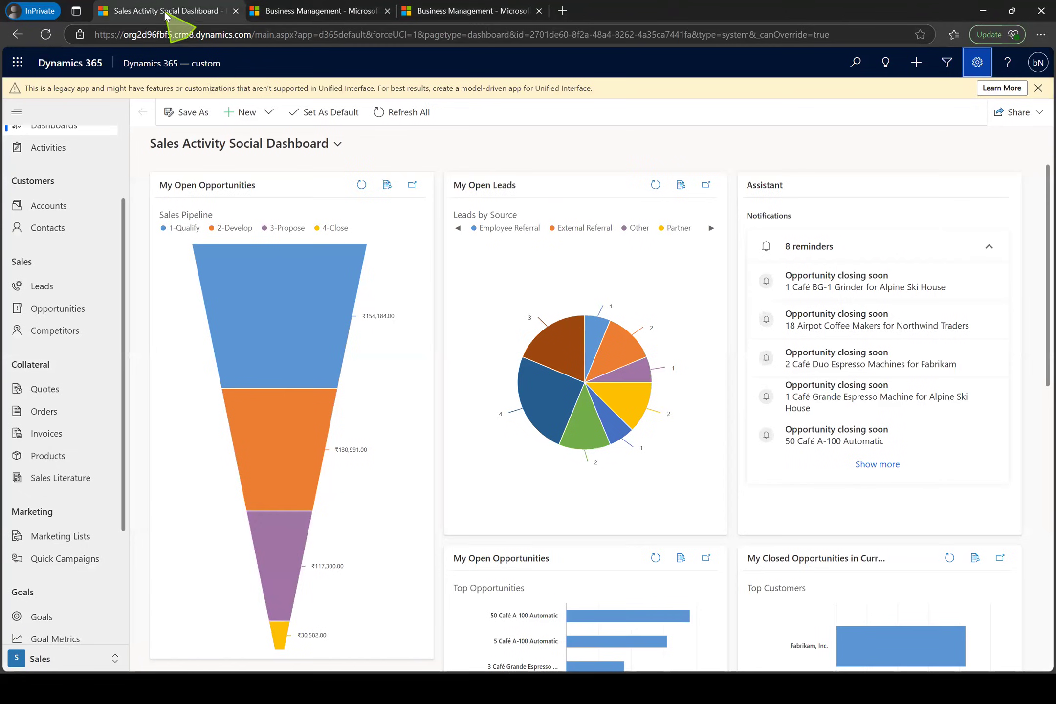
pyautogui.click(193, 64)
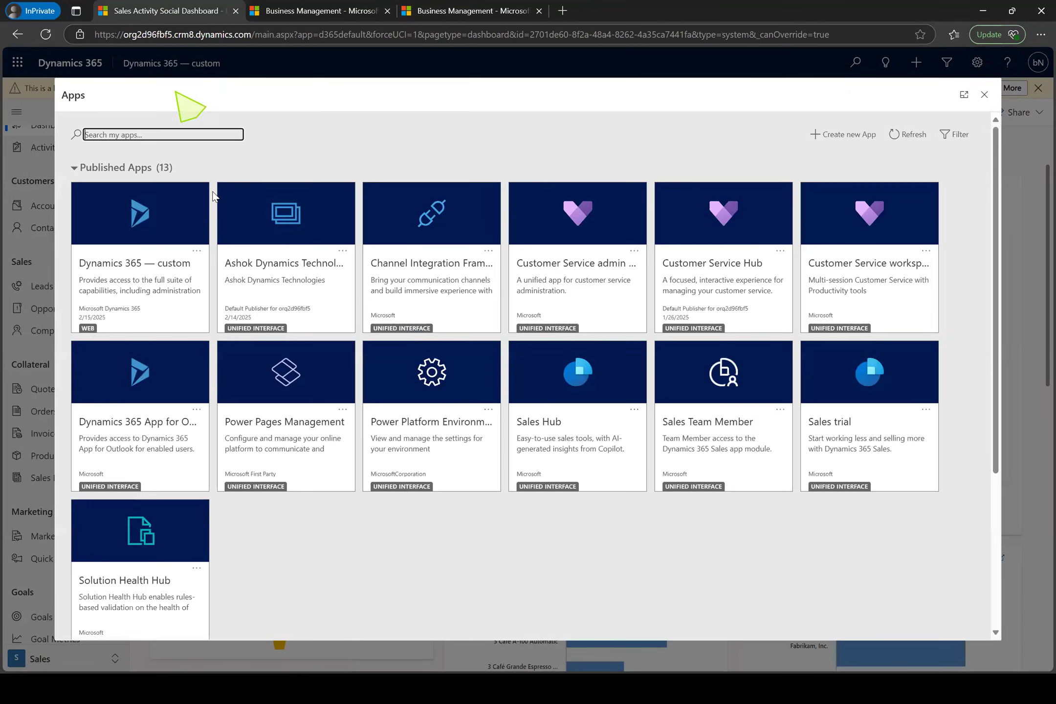
pyautogui.click(144, 259)
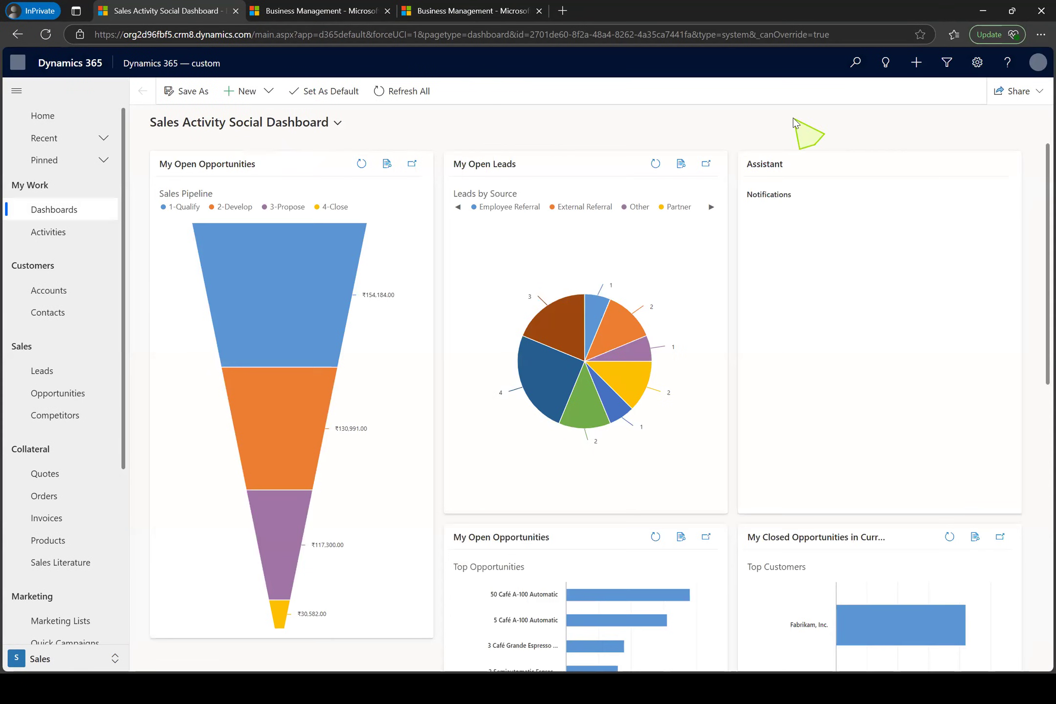
pyautogui.click(976, 62)
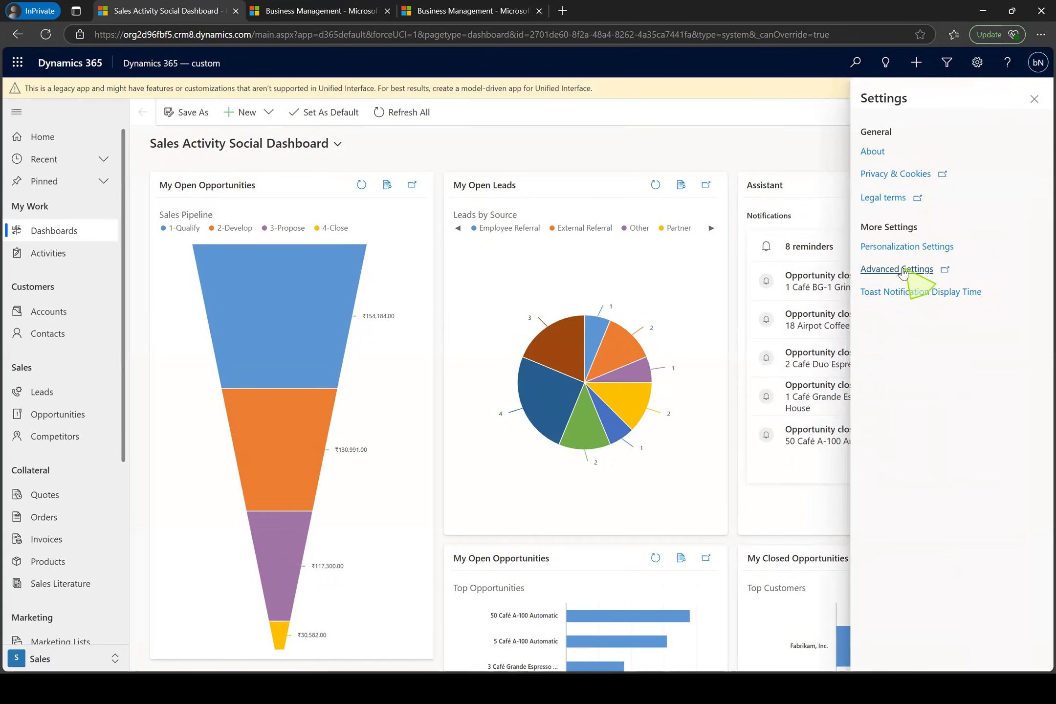
pyautogui.click(458, 4)
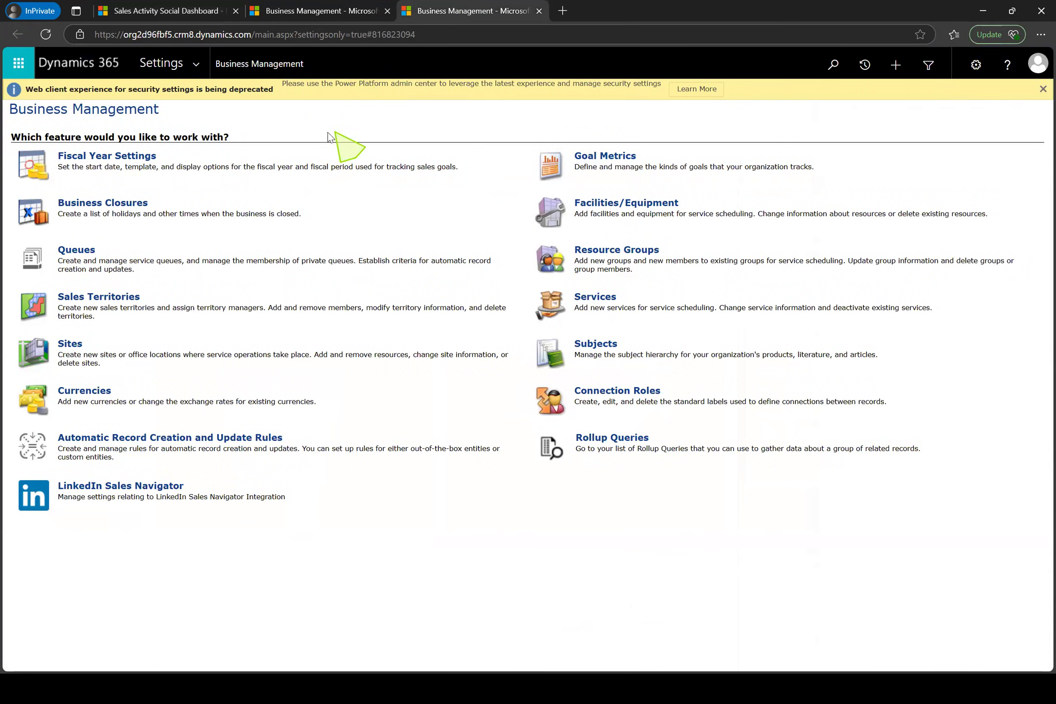
# Open the list of all solutions from the Customization area of Settings
pyautogui.click(198, 66)
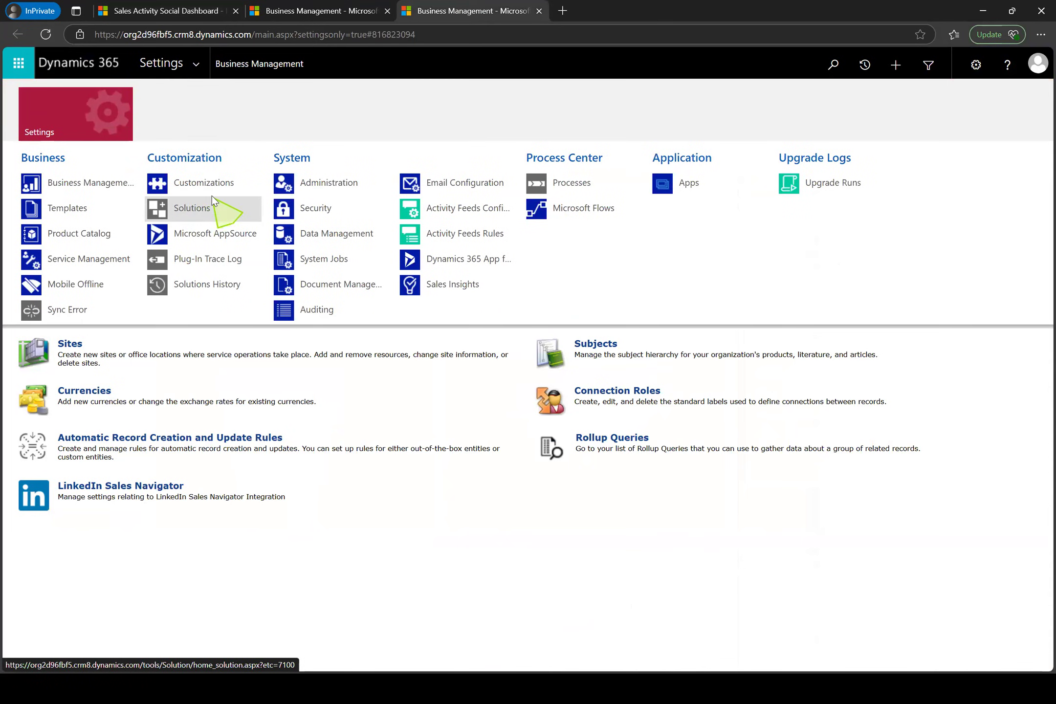
pyautogui.click(199, 65)
pyautogui.click(199, 65)
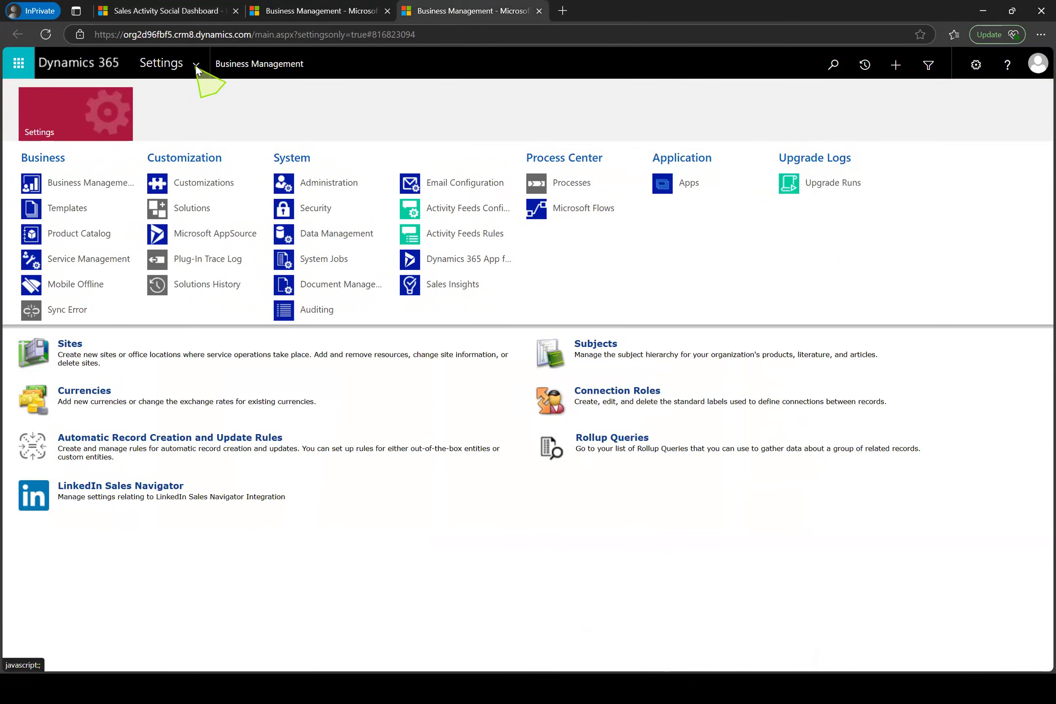
pyautogui.click(201, 214)
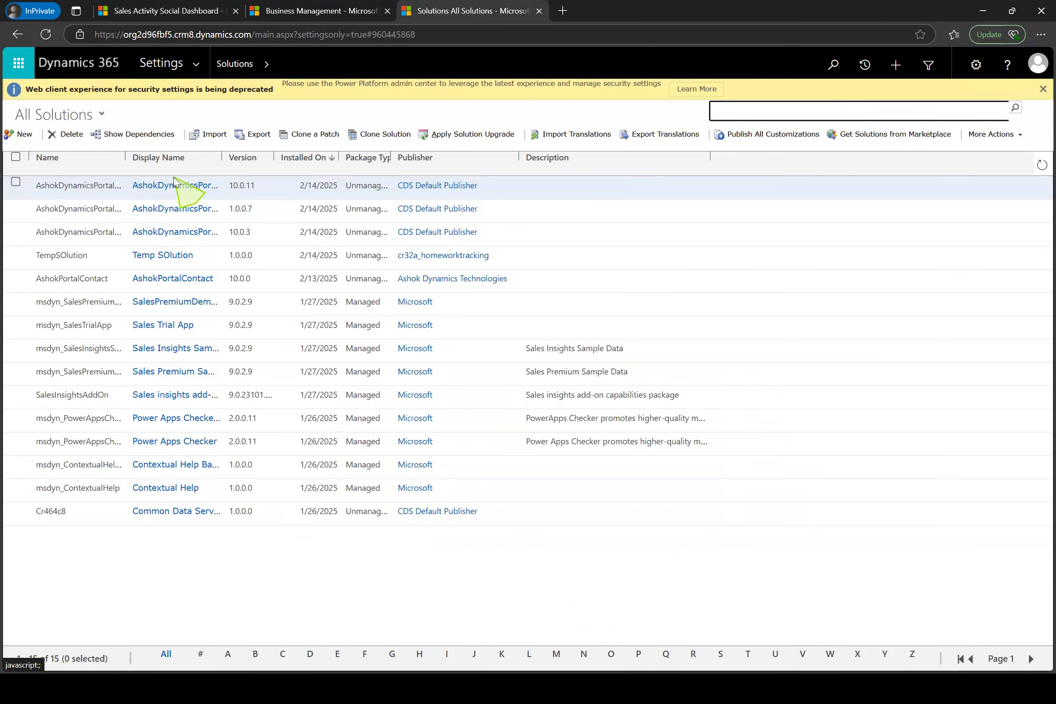
# Start a new solution named MSCRMCustomizations, maximize its window and show the available publishers
pyautogui.click(20, 140)
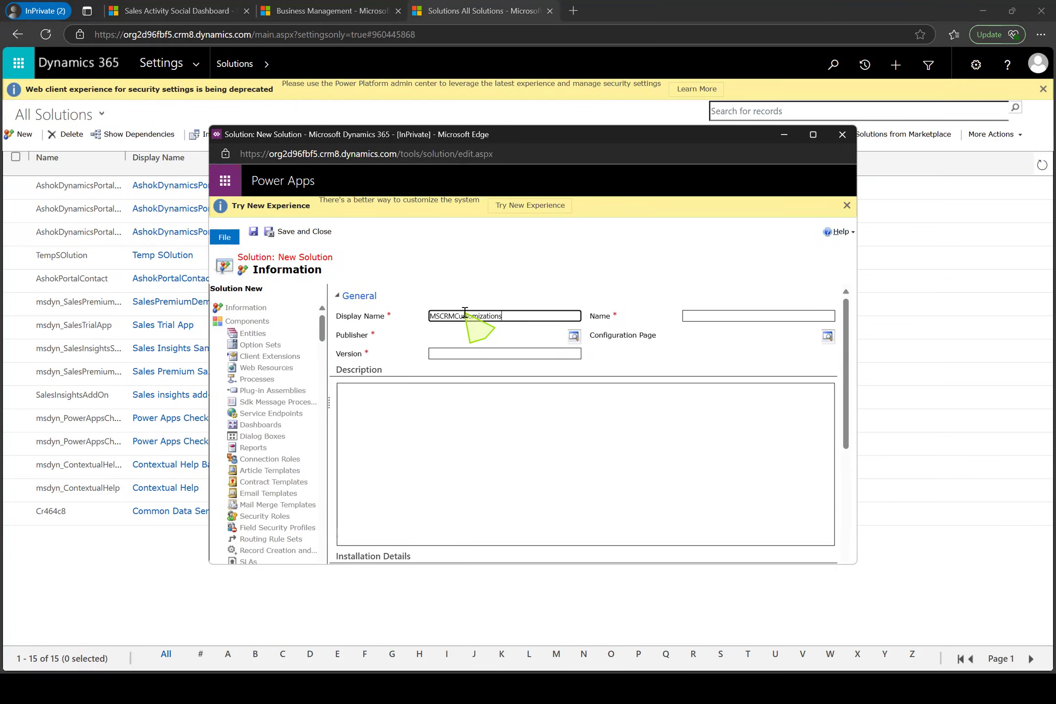
pyautogui.click(491, 337)
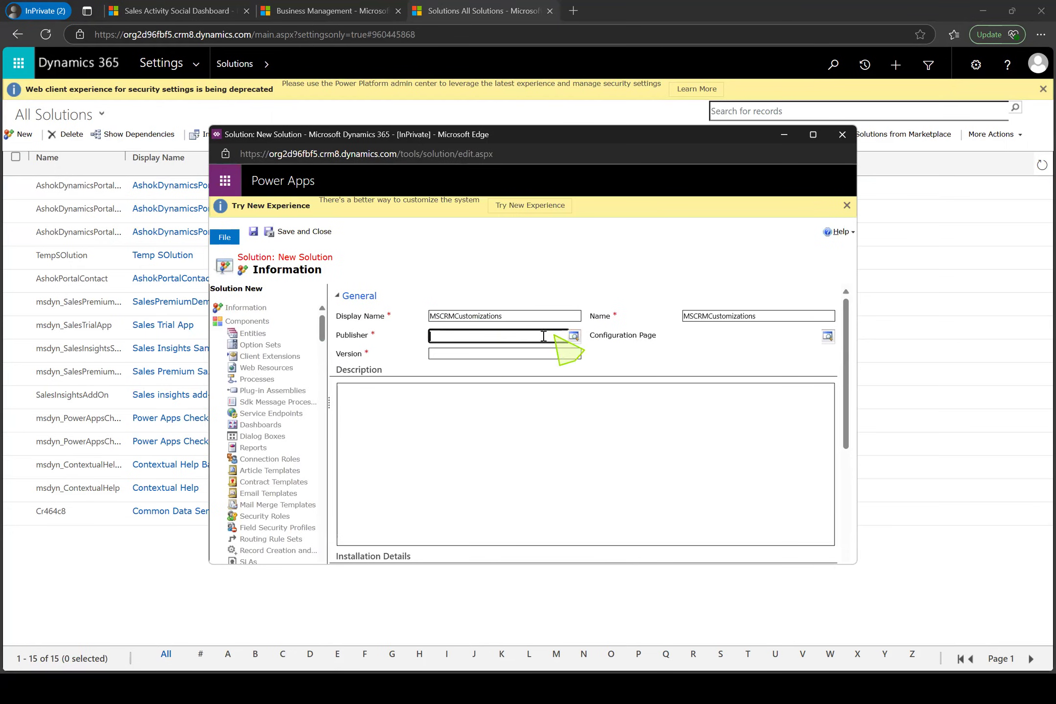
pyautogui.click(573, 337)
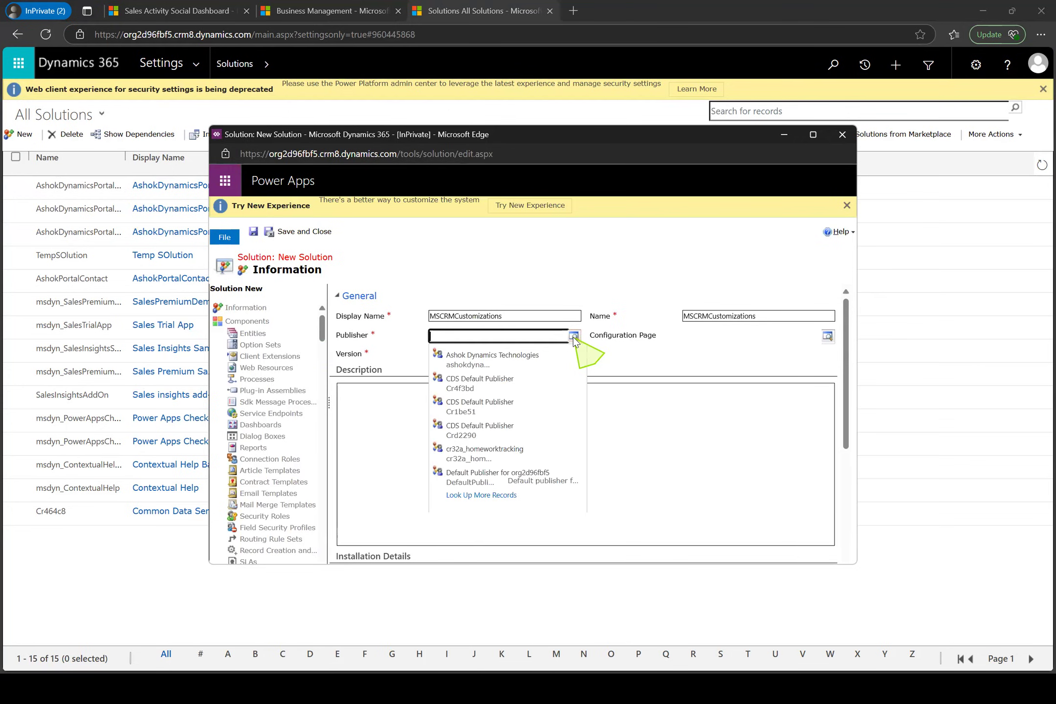
pyautogui.click(813, 134)
pyautogui.click(570, 208)
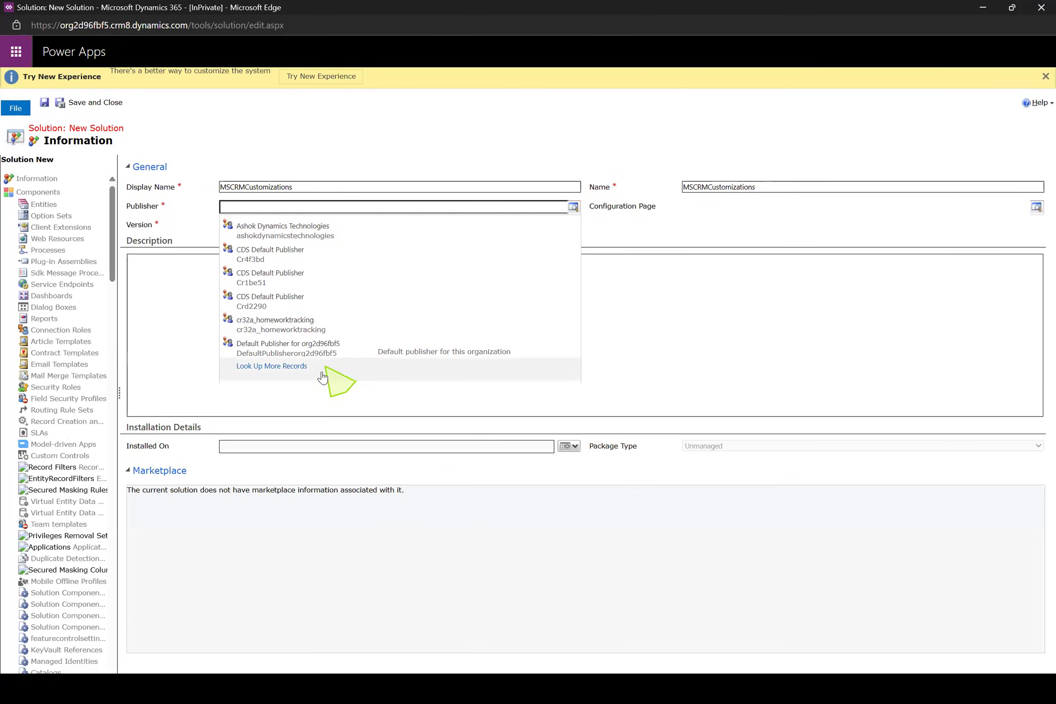
pyautogui.click(316, 376)
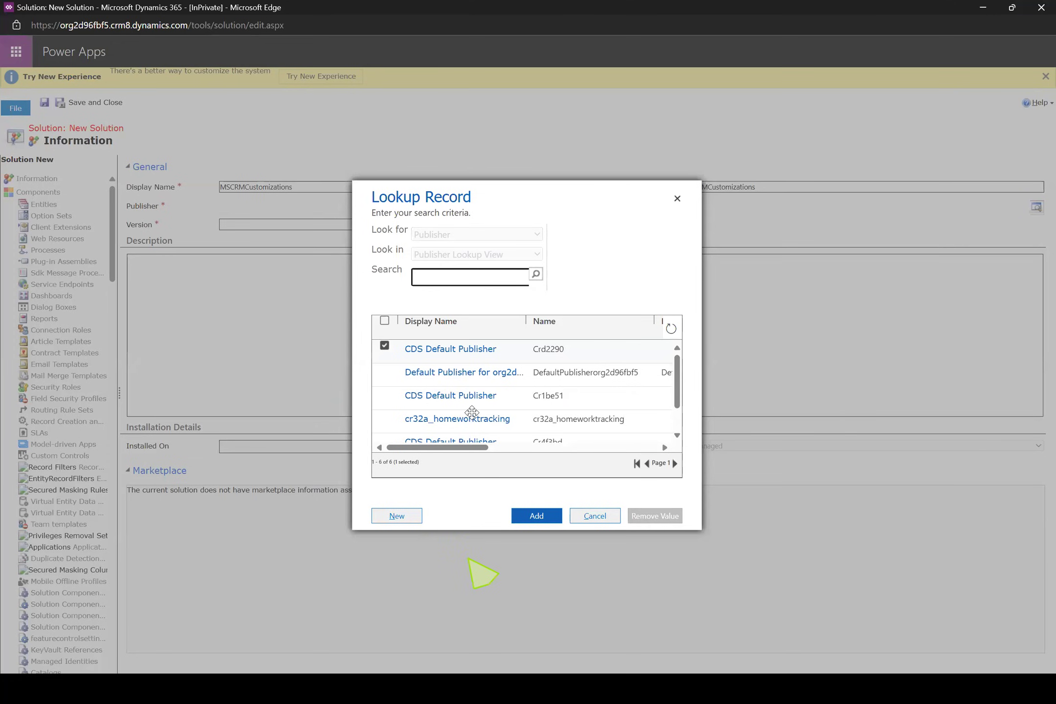
pyautogui.click(405, 517)
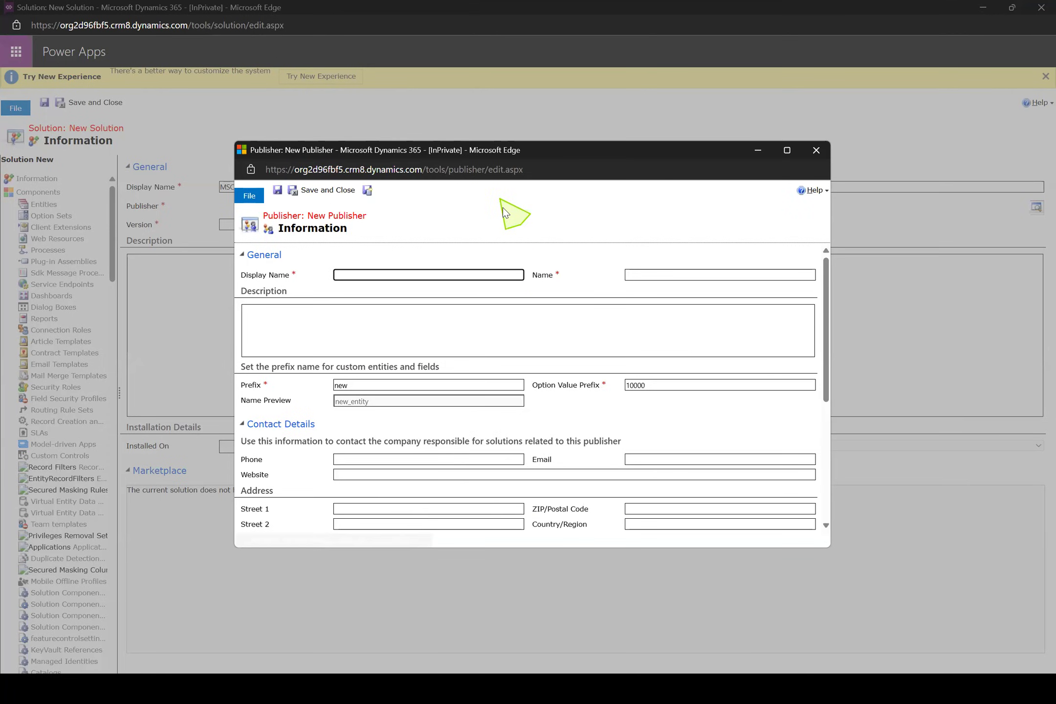
pyautogui.click(822, 151)
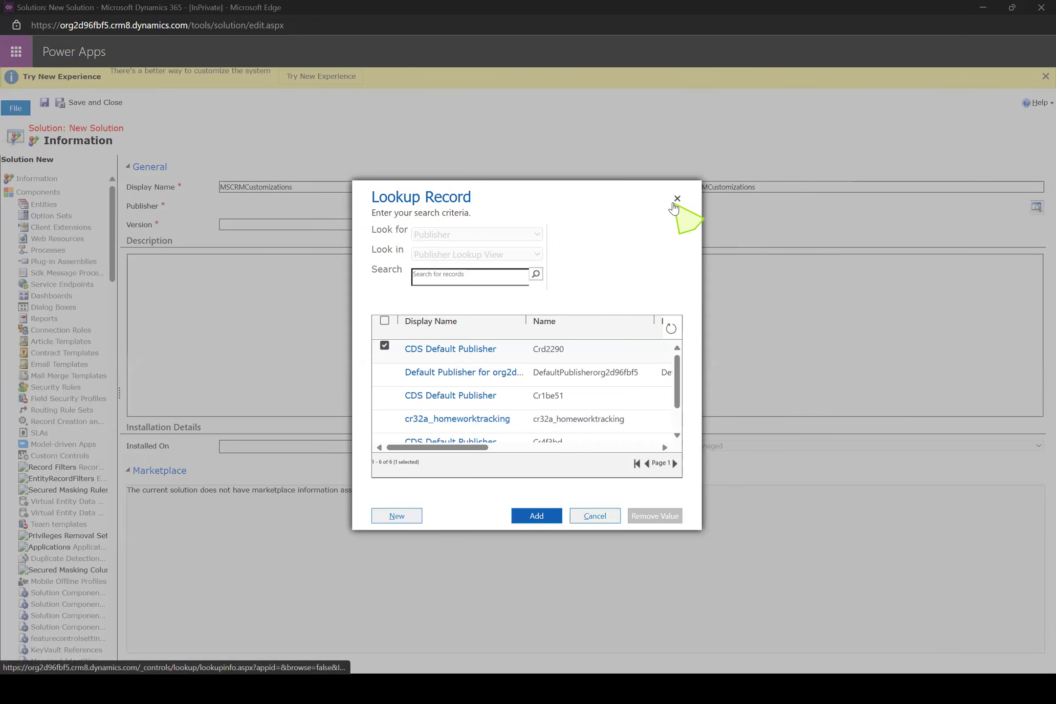
pyautogui.click(675, 201)
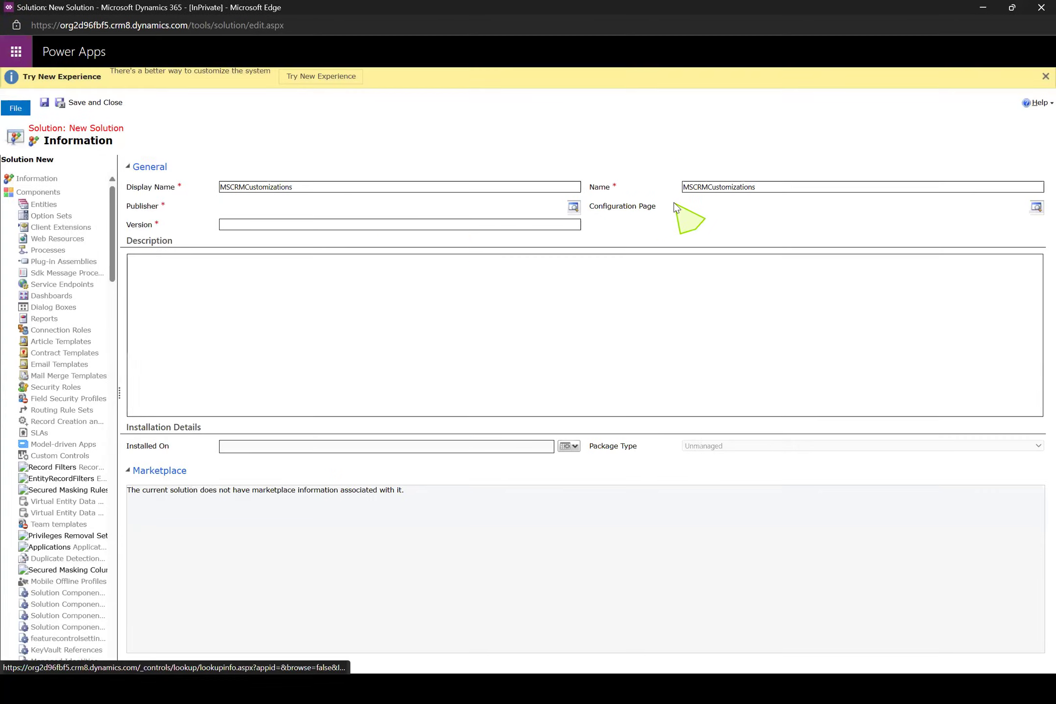
# Start a new publisher from the solution's Publisher lookup and give it the display name MSCRMCustomization
pyautogui.click(573, 207)
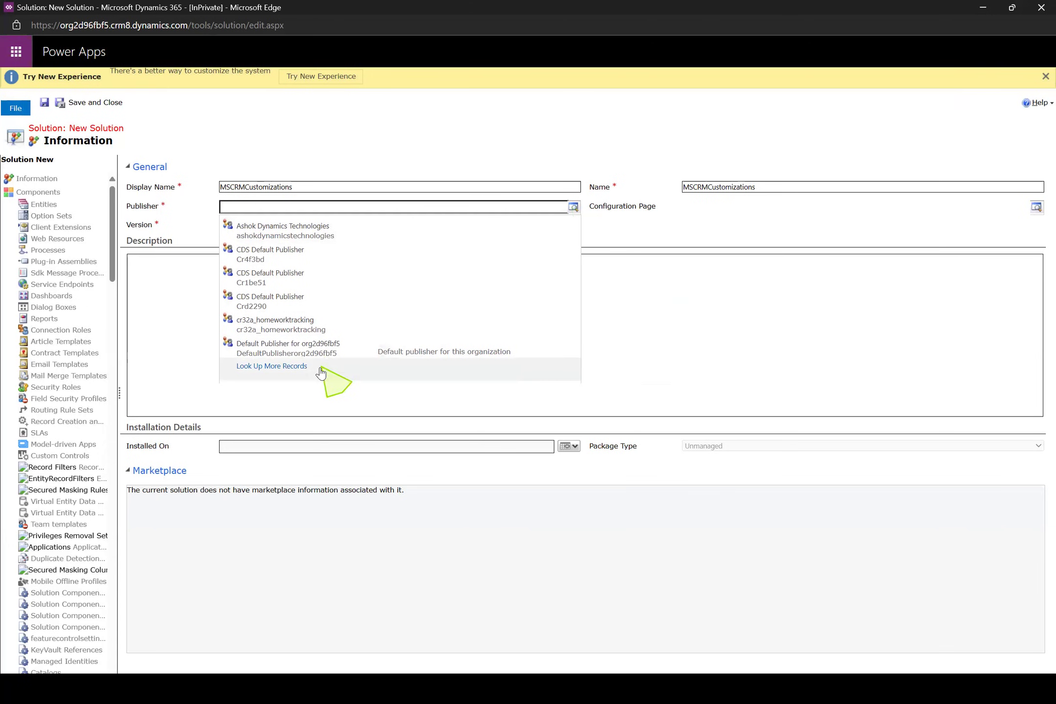
pyautogui.click(296, 371)
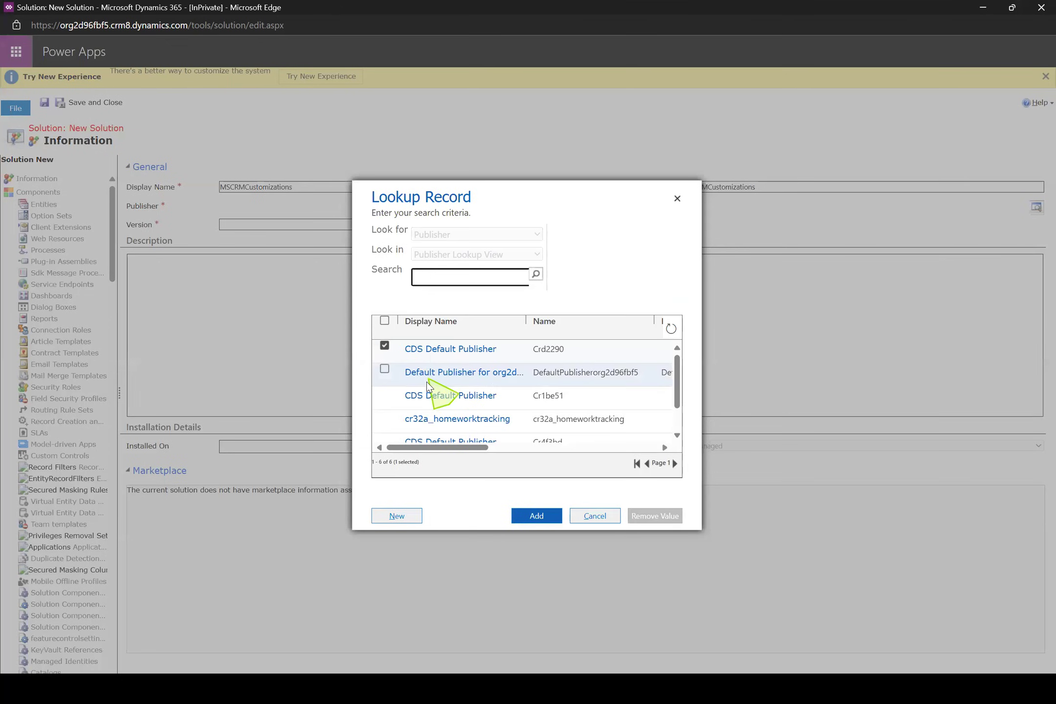
pyautogui.click(397, 515)
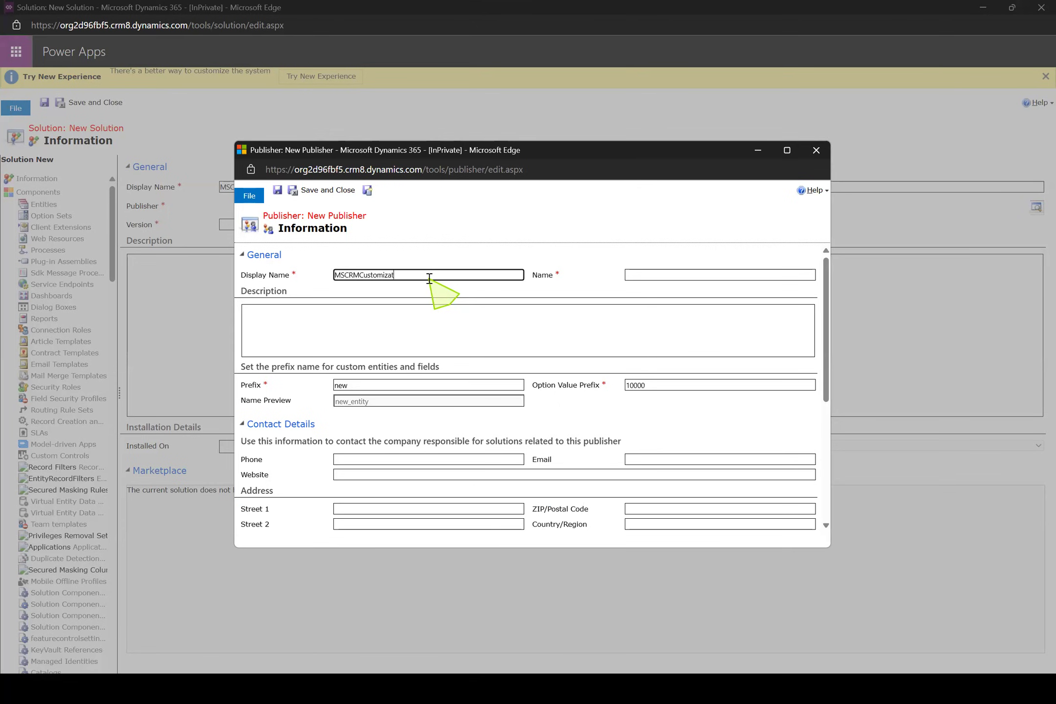
pyautogui.moveTo(429, 279); pyautogui.dragTo(330, 274)
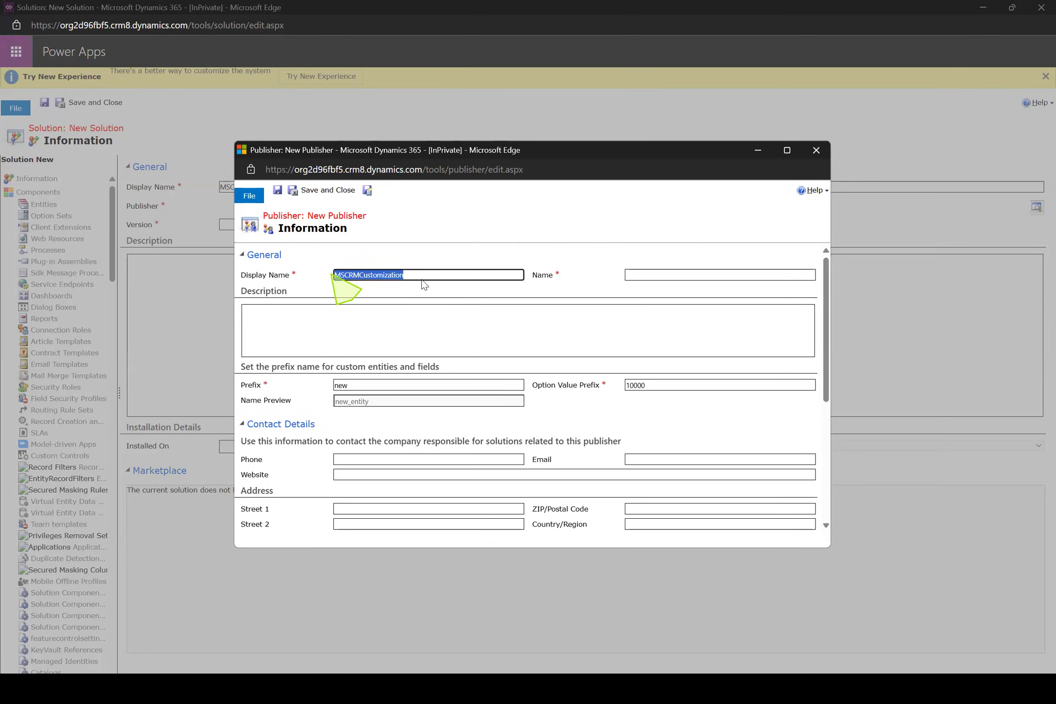
pyautogui.click(620, 290)
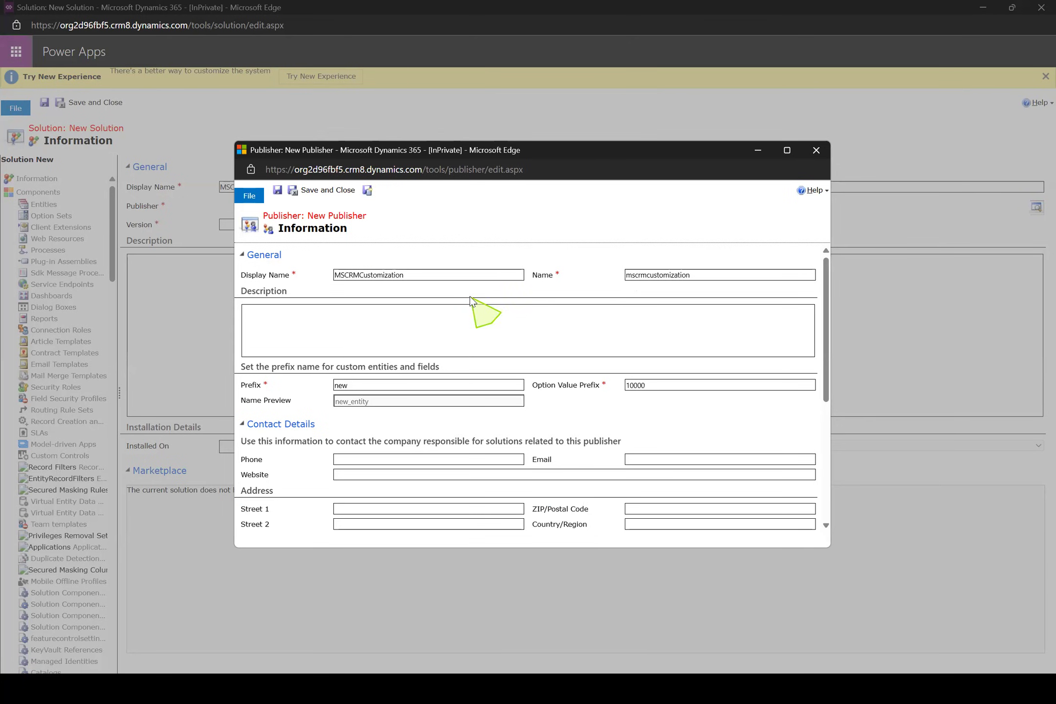
# Set the new publisher's prefix to crm, then save and close the publisher record
pyautogui.doubleClick(368, 389)
pyautogui.write('crm')
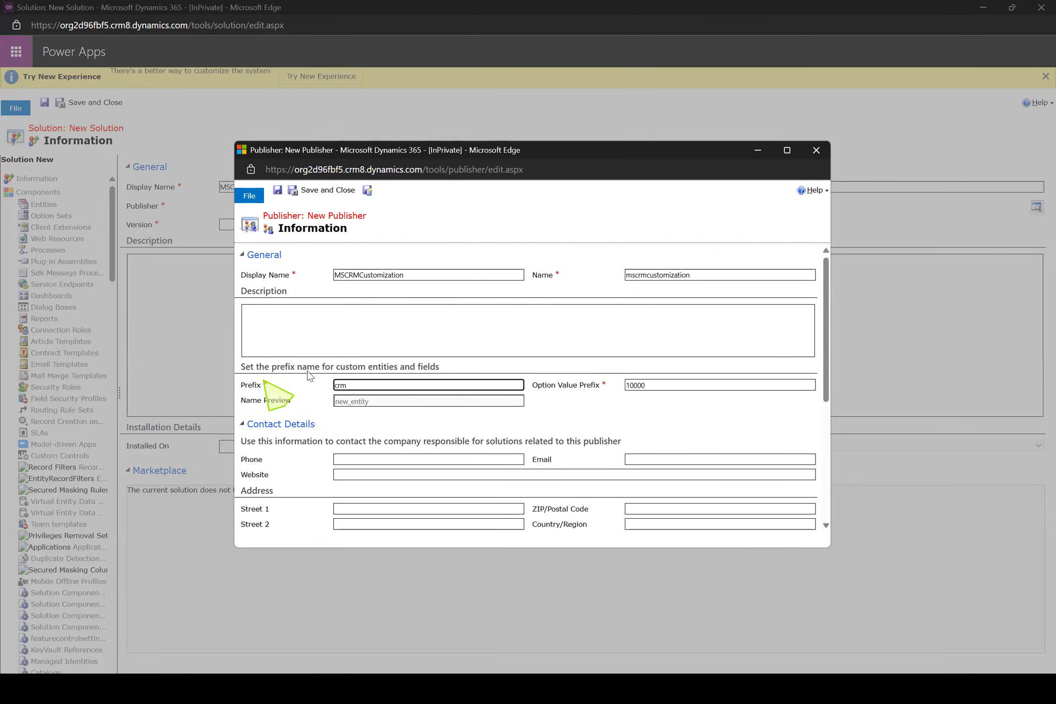
pyautogui.click(519, 440)
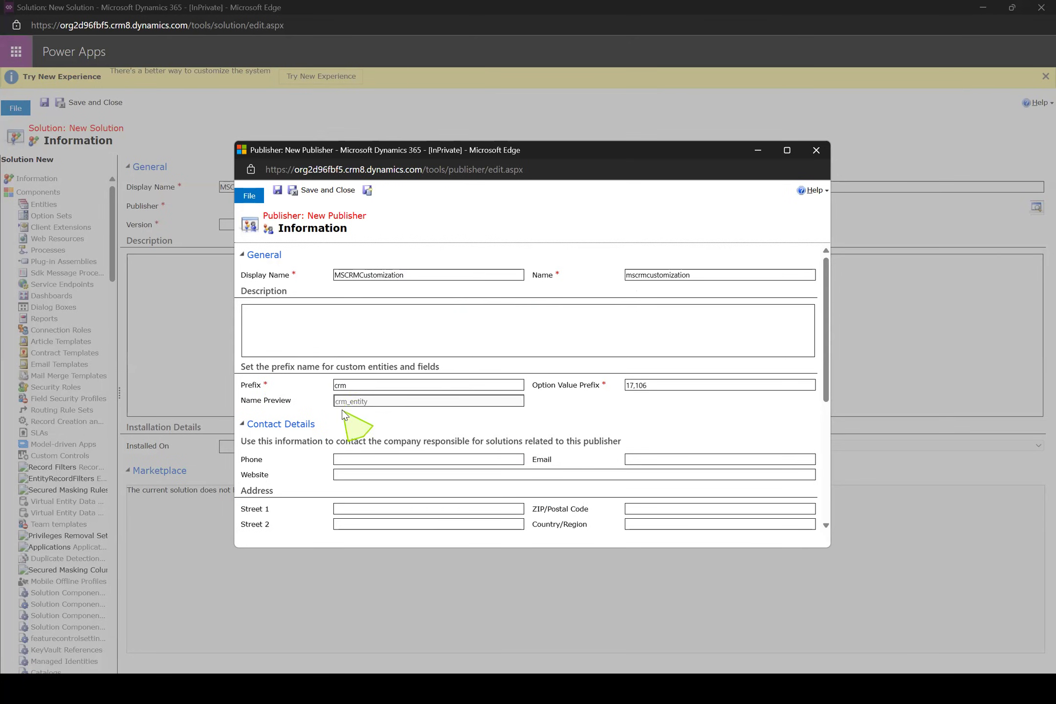
pyautogui.click(329, 194)
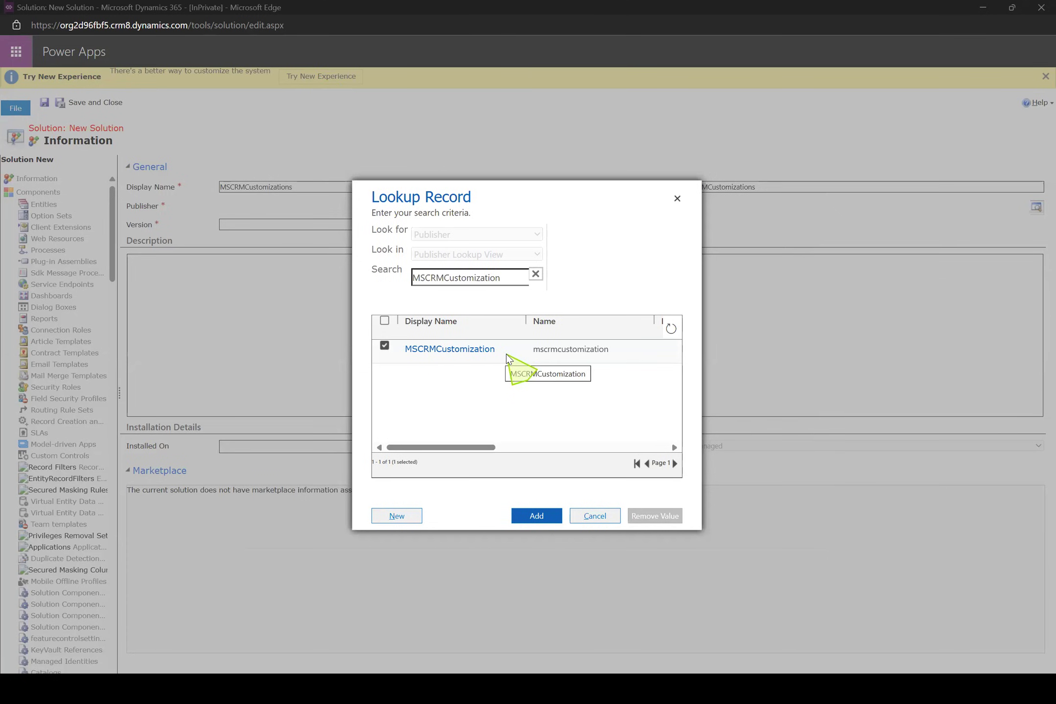
# Assign the MSCRMCustomization publisher to the solution, set its version to 10.0.0 and save the solution
pyautogui.click(538, 514)
pyautogui.click(382, 224)
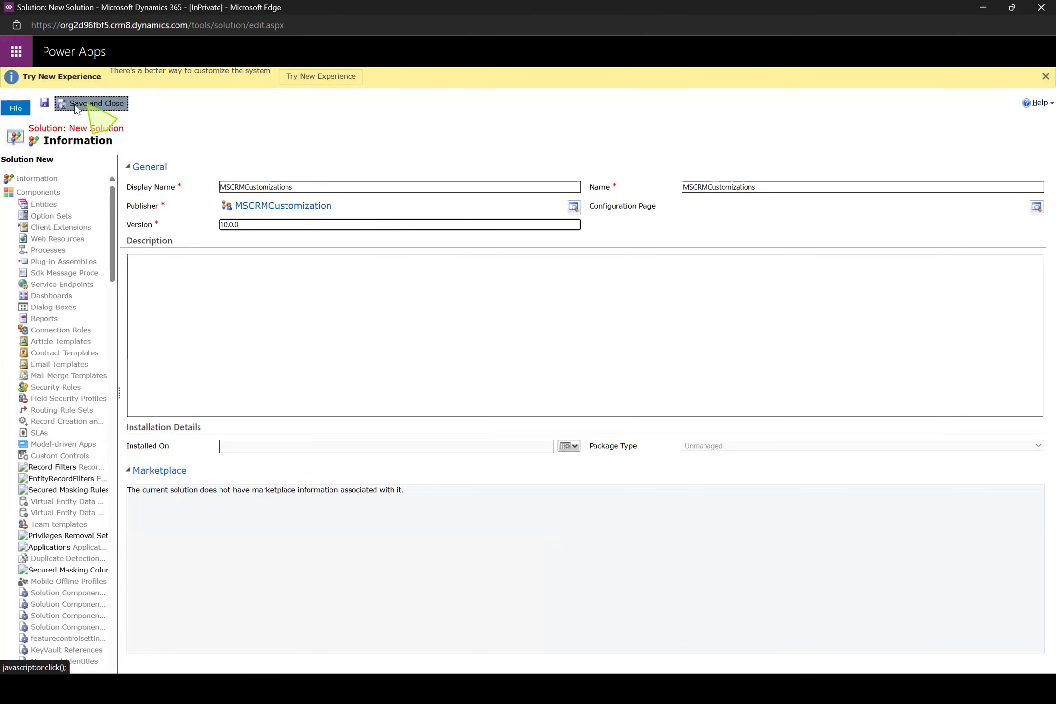
pyautogui.click(44, 104)
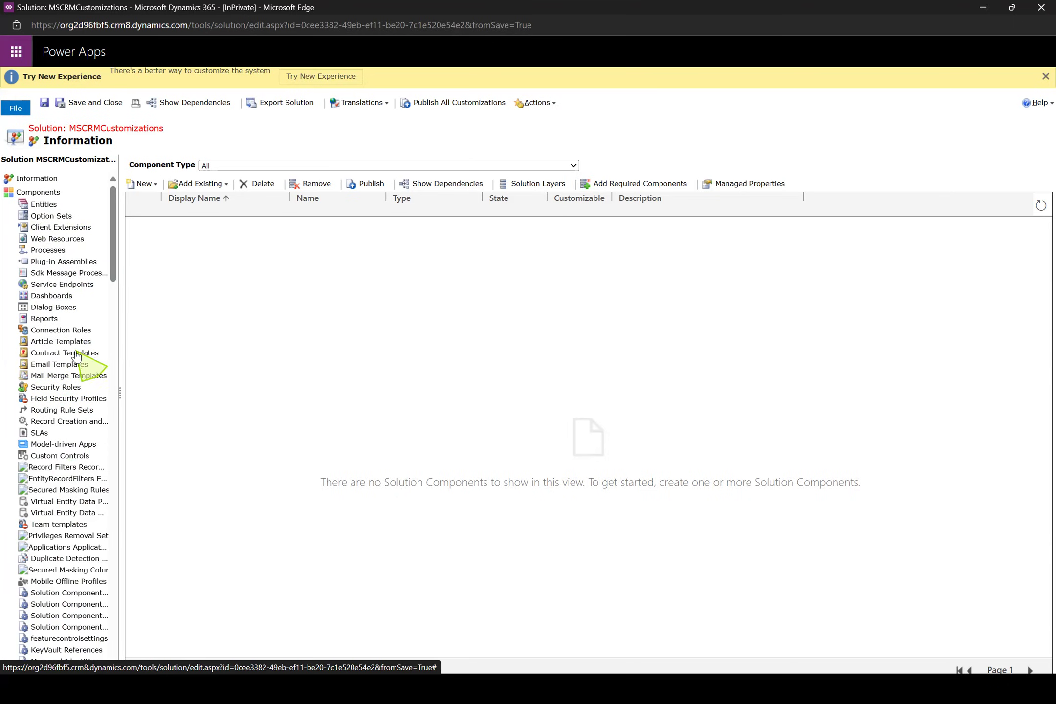
# Start a new entity in the solution with the display name and plural name SSC Student Marks
pyautogui.click(45, 208)
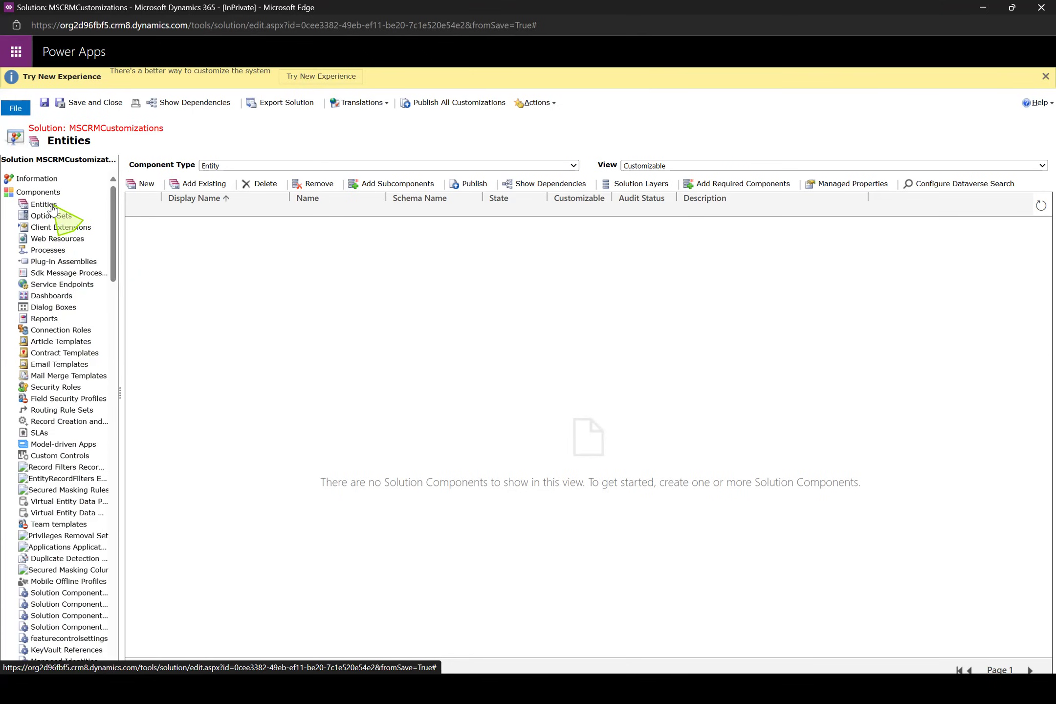
pyautogui.click(147, 184)
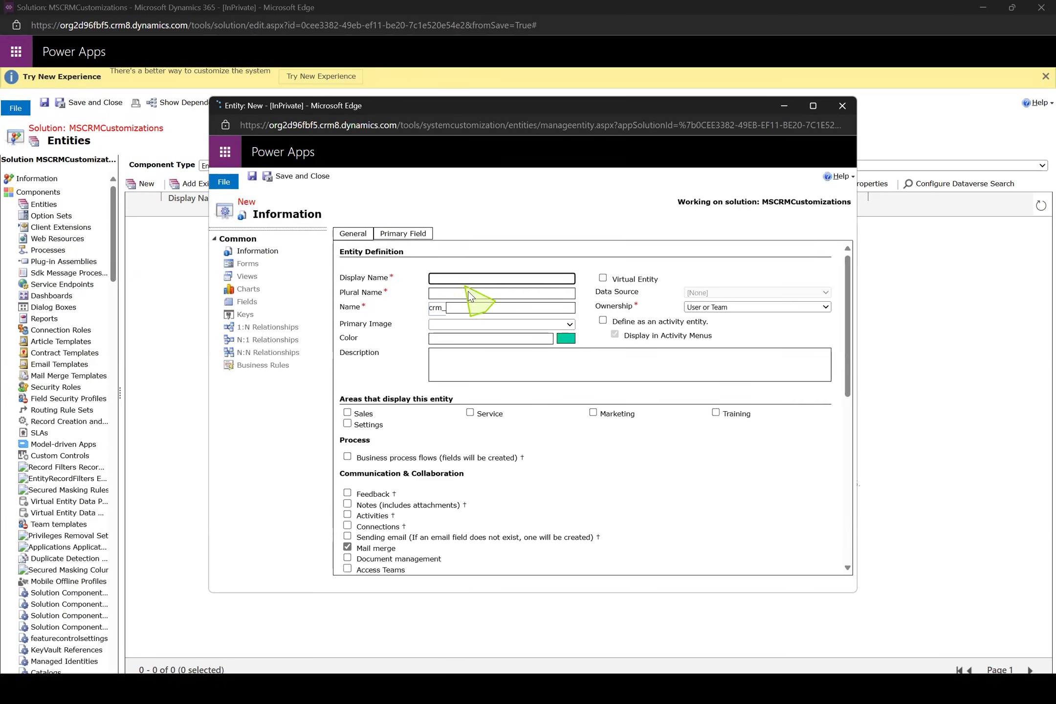
pyautogui.write('SSC Student Marks')
pyautogui.click(563, 267)
pyautogui.moveTo(517, 279); pyautogui.dragTo(376, 259)
pyautogui.hotkey('ctrl', 'c')
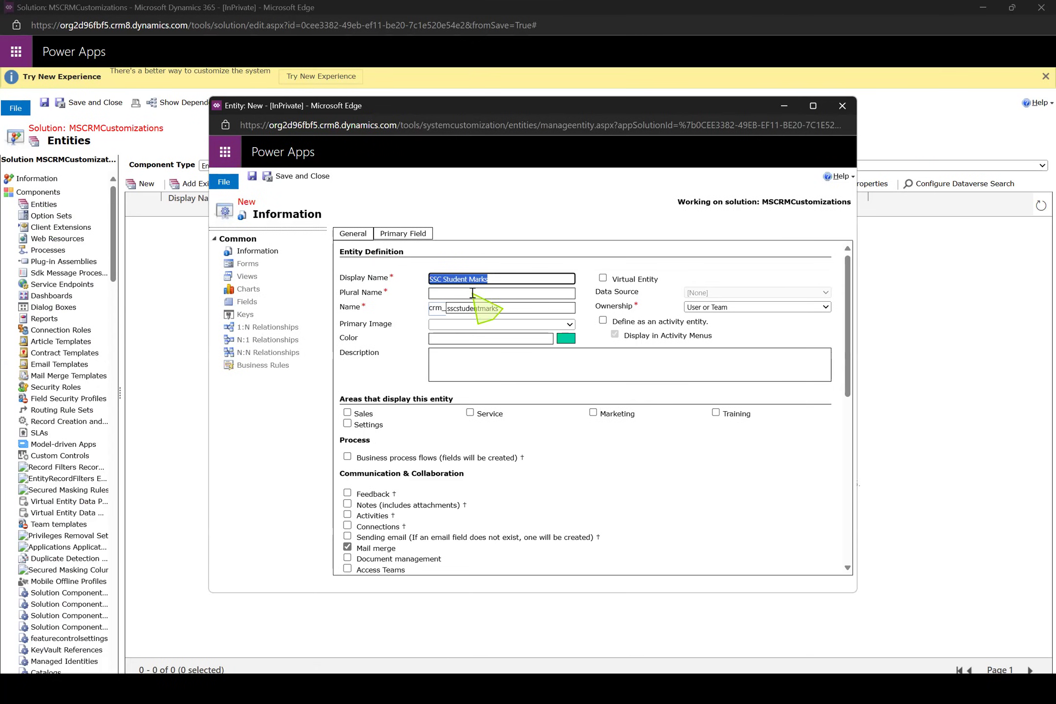
pyautogui.click(472, 292)
pyautogui.hotkey('ctrl', 'v')
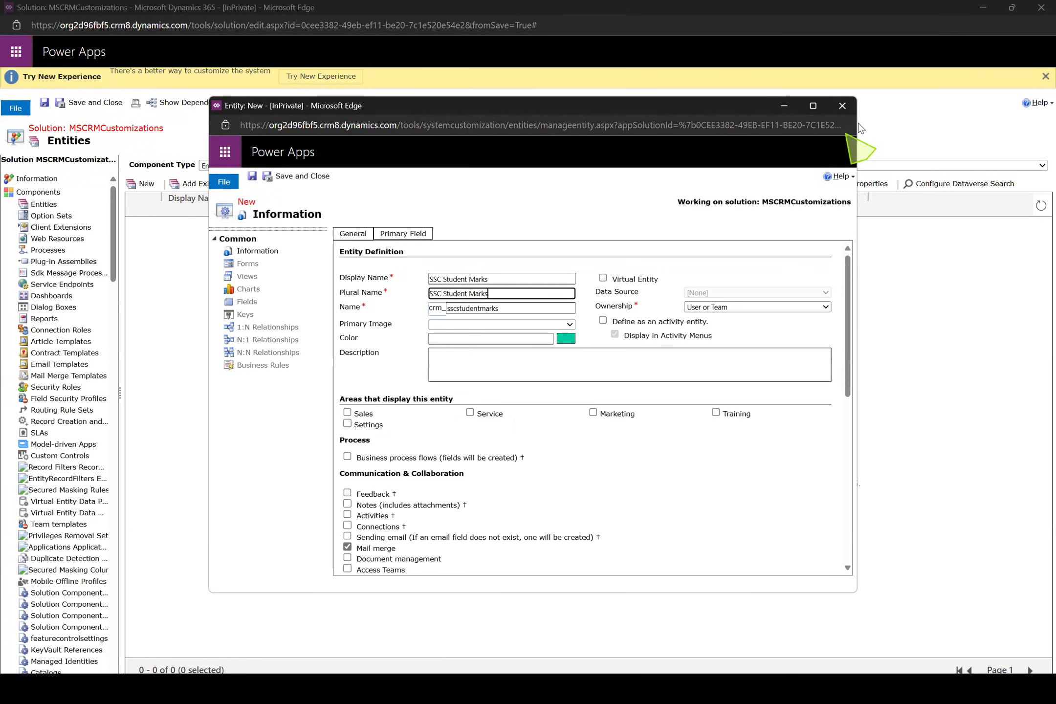
# Look through the Sales and Service areas of the Dynamics 365 — custom app, and return to the new entity's window
pyautogui.click(975, 10)
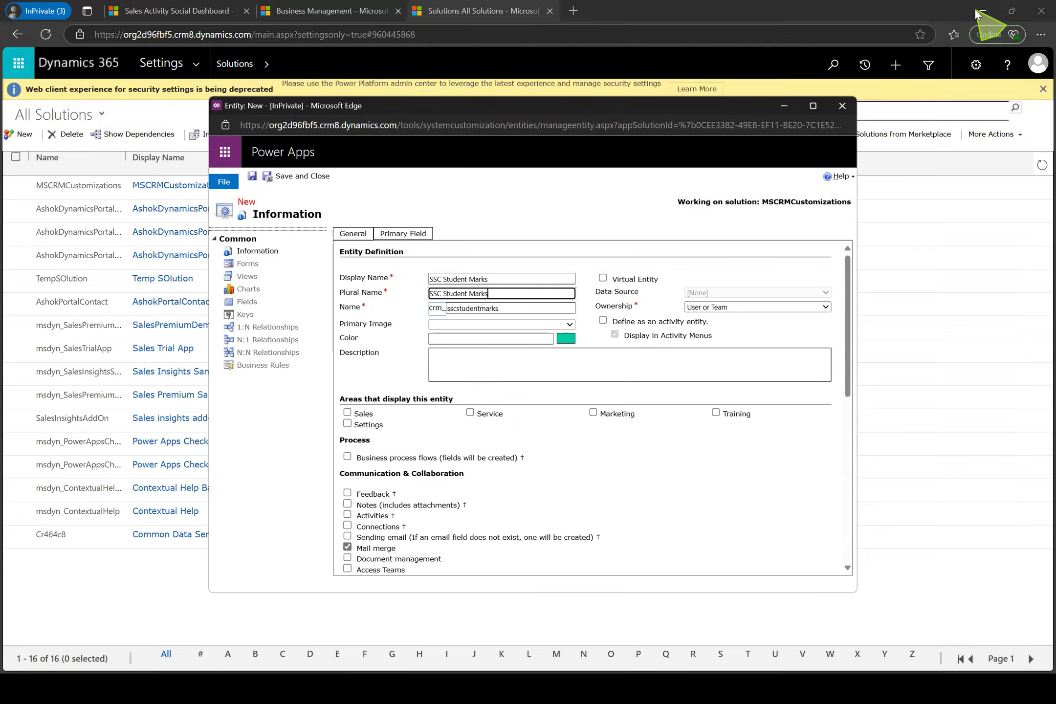
pyautogui.click(151, 9)
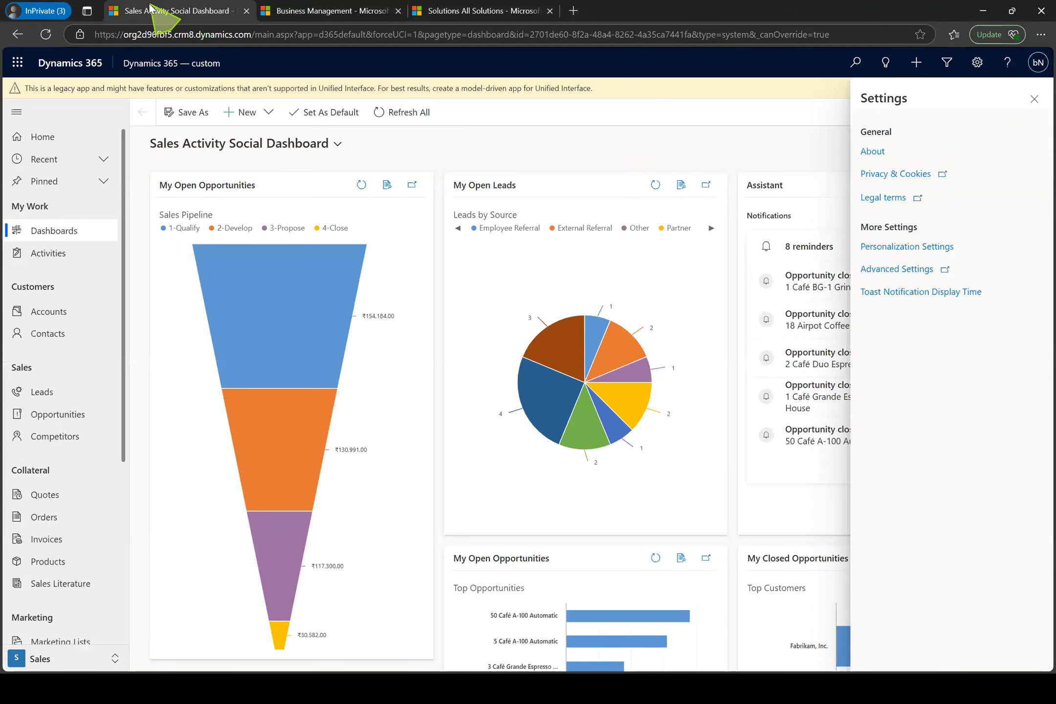
pyautogui.click(76, 662)
pyautogui.click(70, 662)
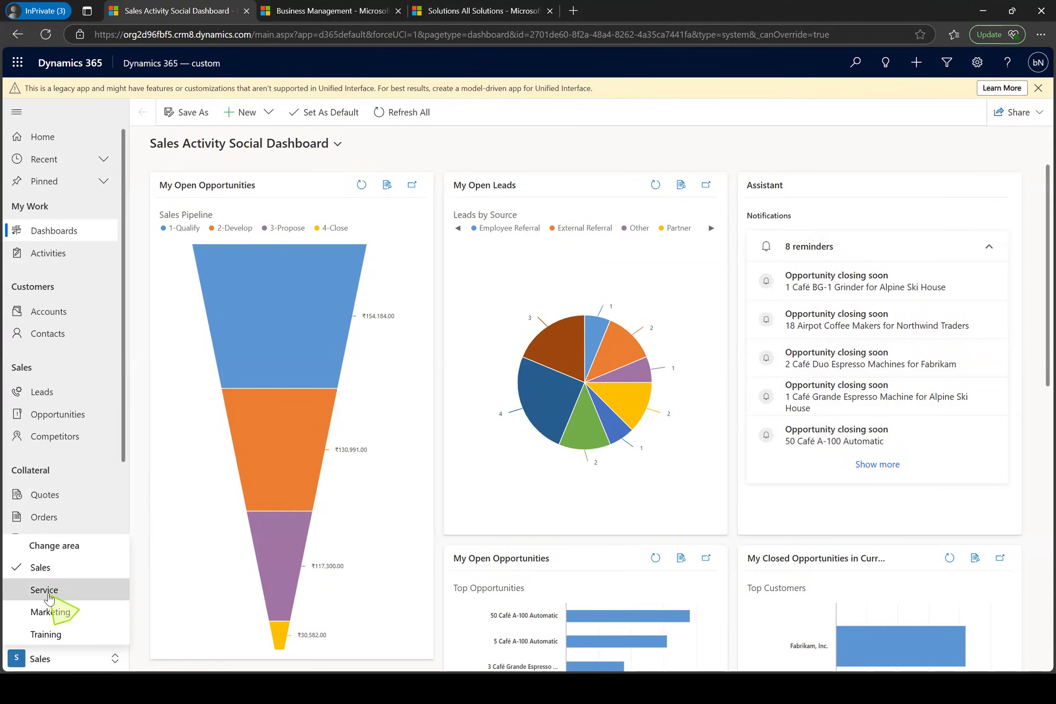
pyautogui.click(49, 595)
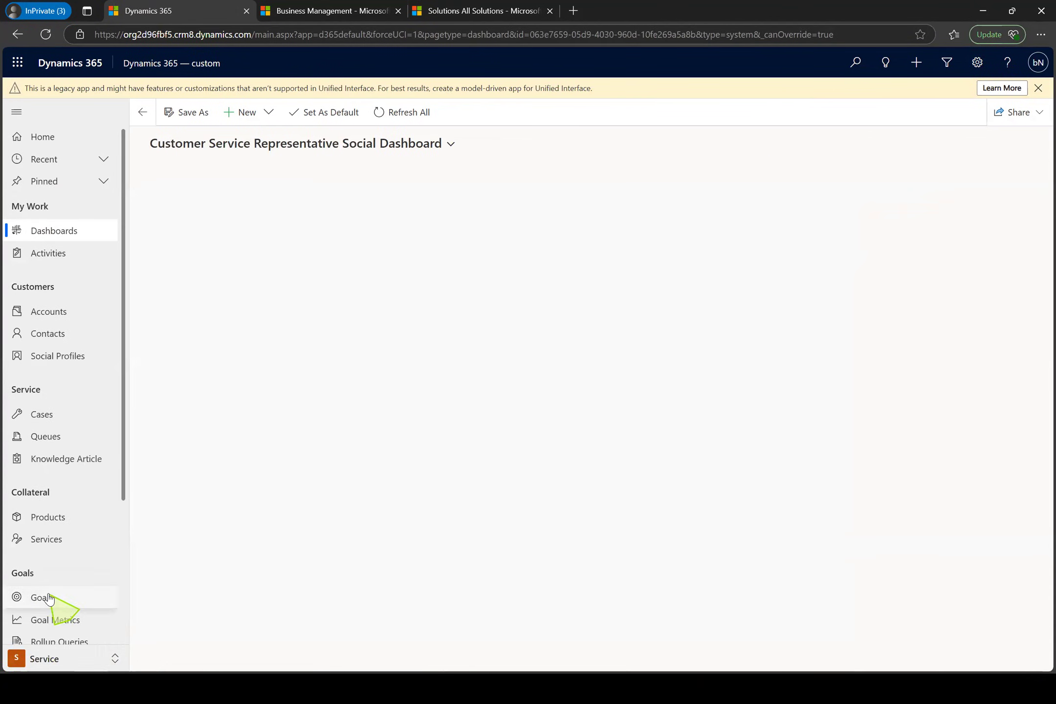
pyautogui.click(79, 660)
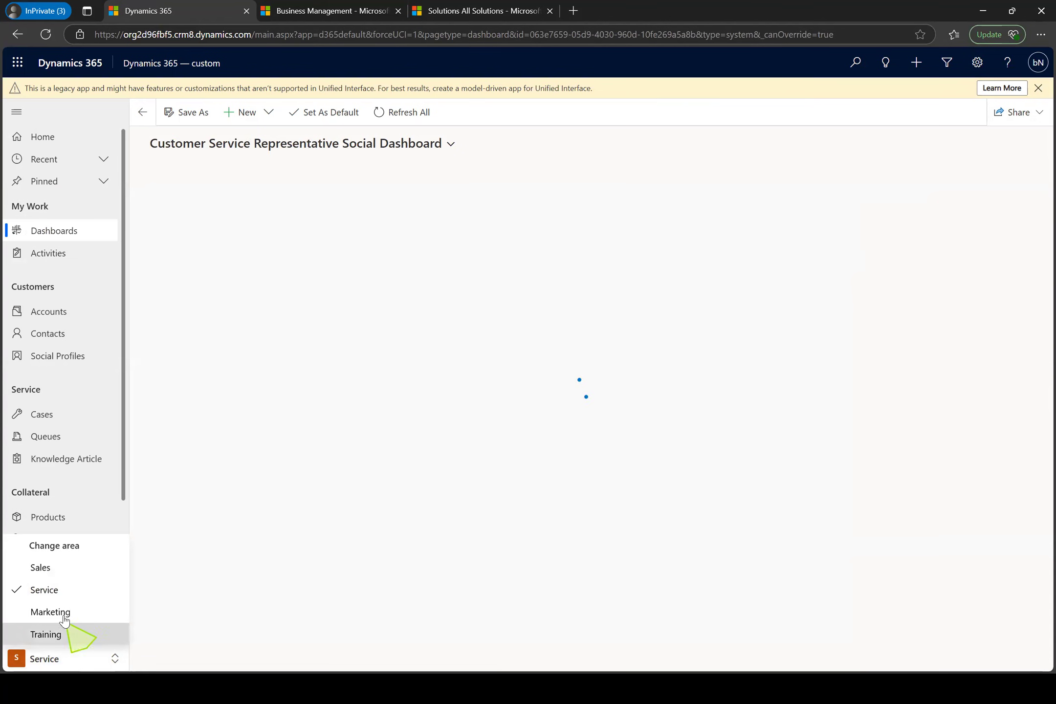
pyautogui.click(56, 570)
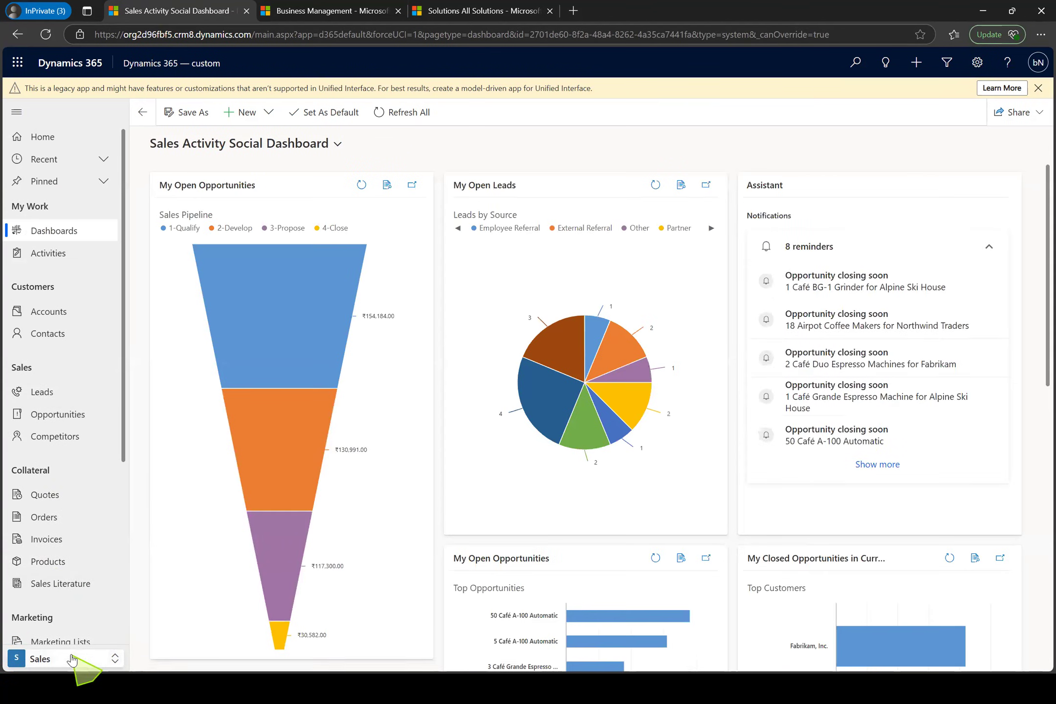
pyautogui.click(70, 657)
pyautogui.click(56, 591)
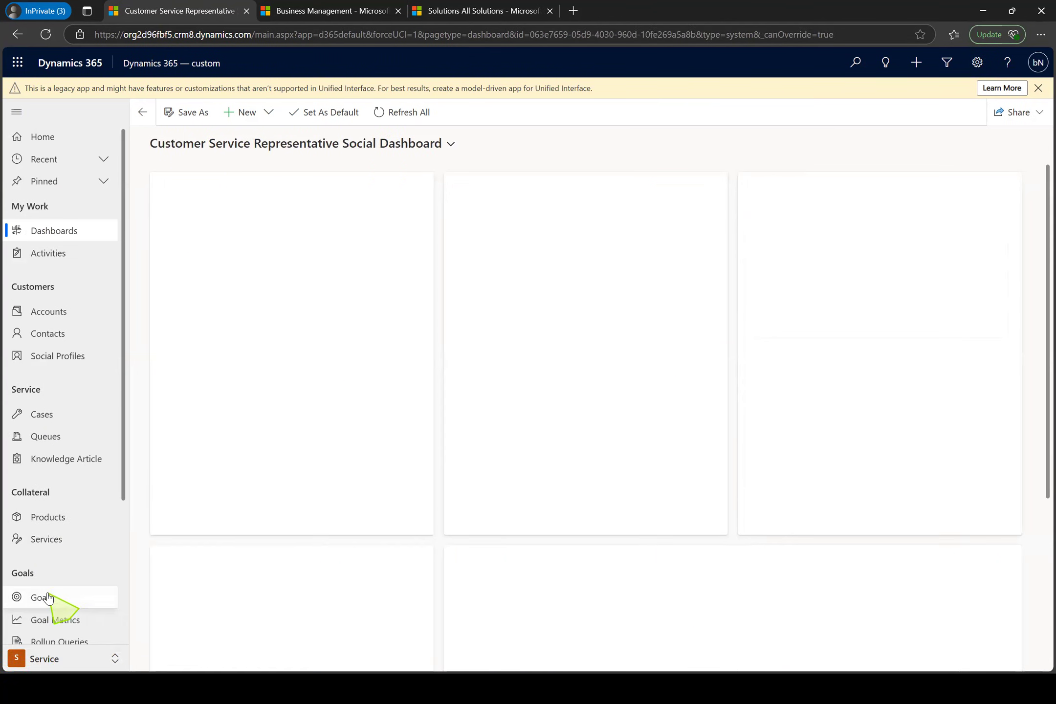
pyautogui.click(79, 660)
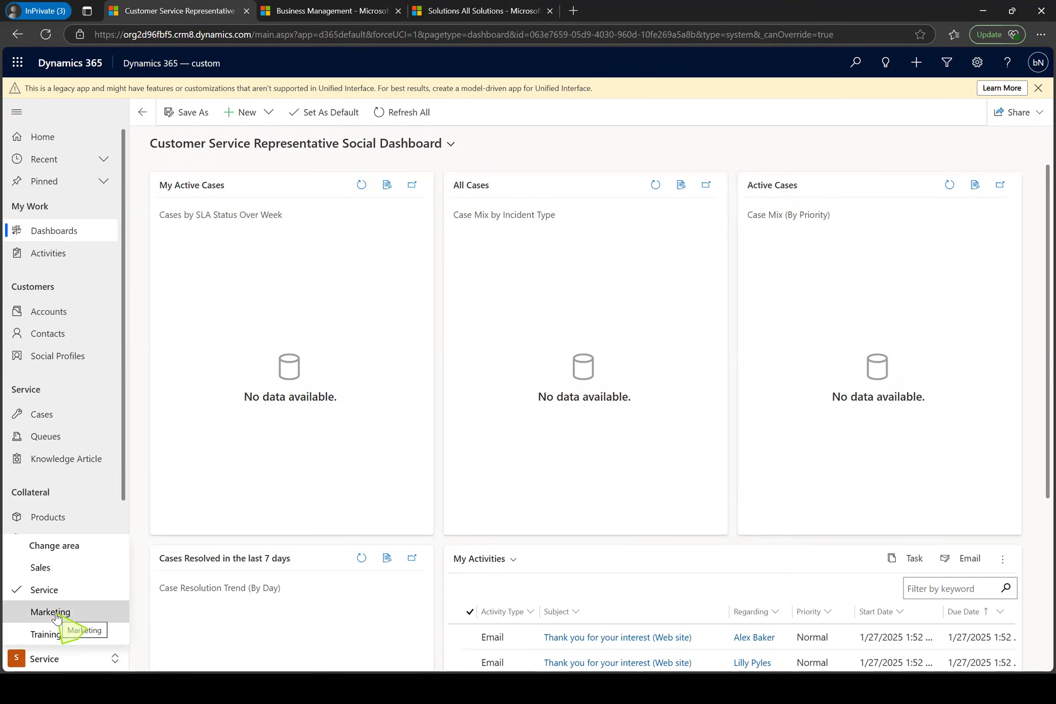
pyautogui.click(65, 567)
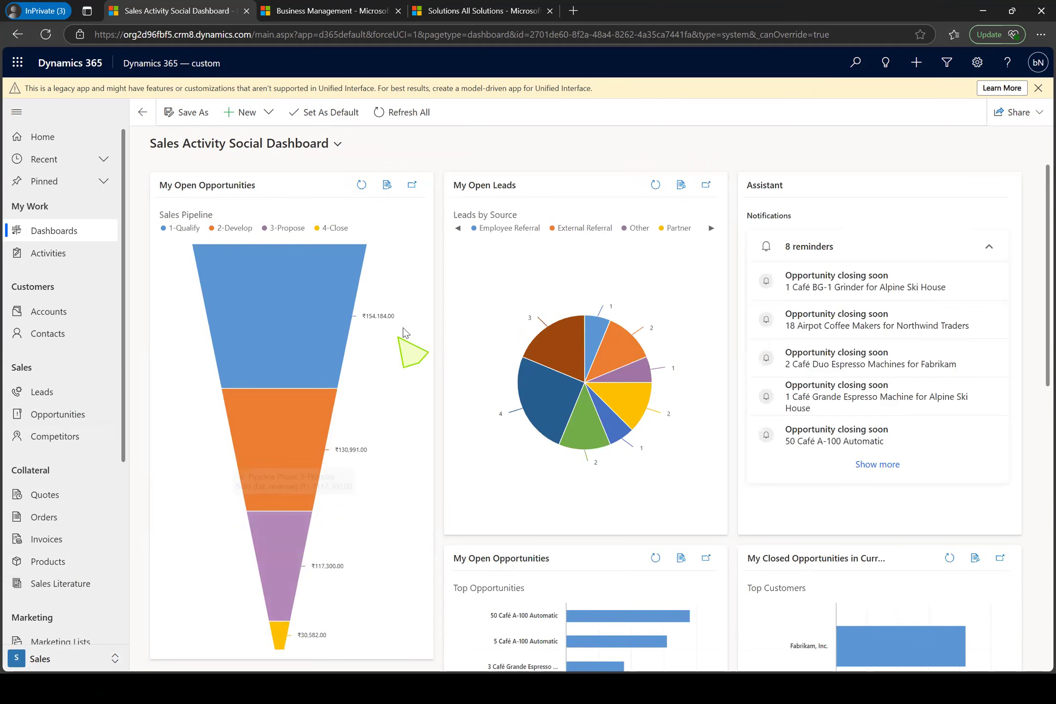
pyautogui.hotkey('alt', 'Tab')
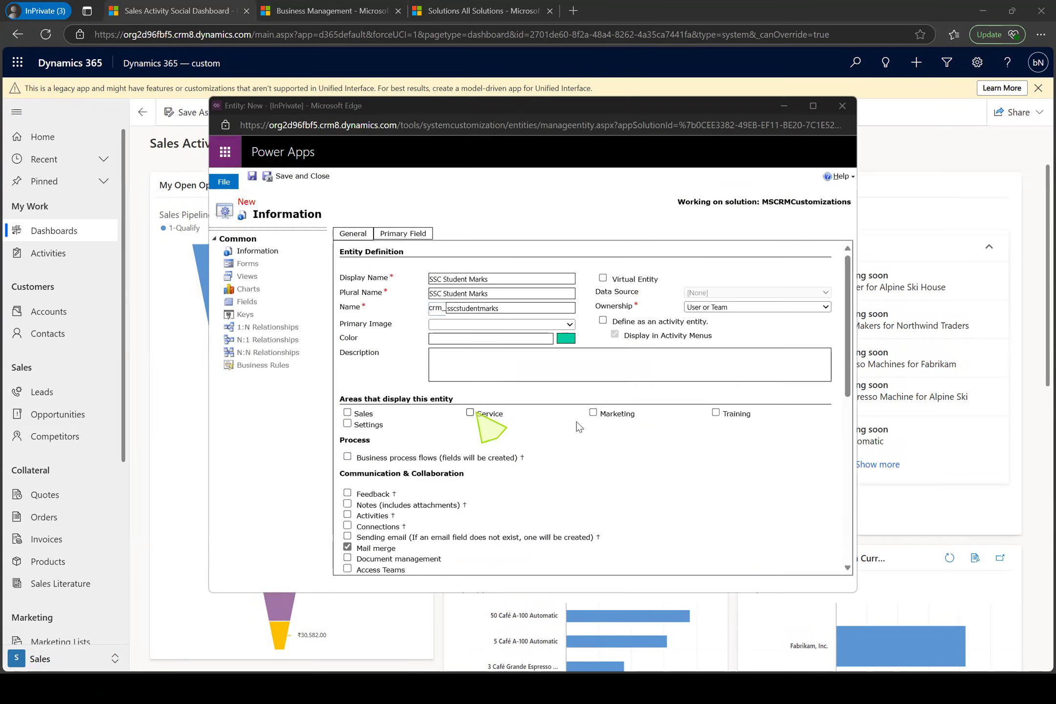
# Make the SSC Student Marks entity display in the Sales area, then save and close the entity
pyautogui.click(348, 413)
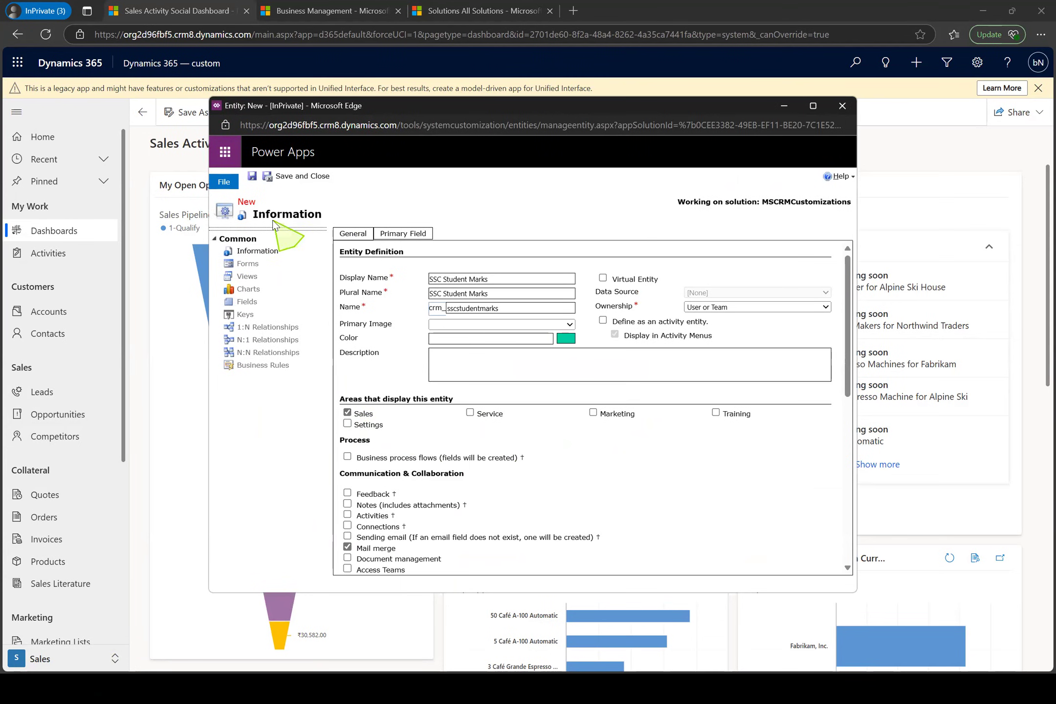
pyautogui.click(252, 177)
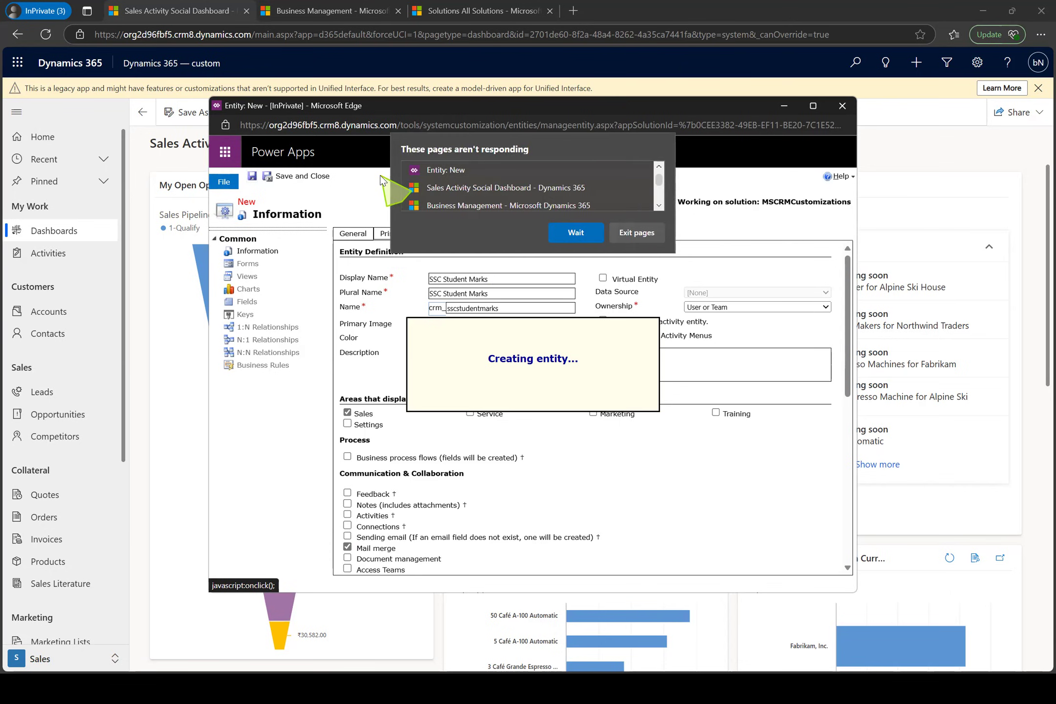
pyautogui.click(555, 237)
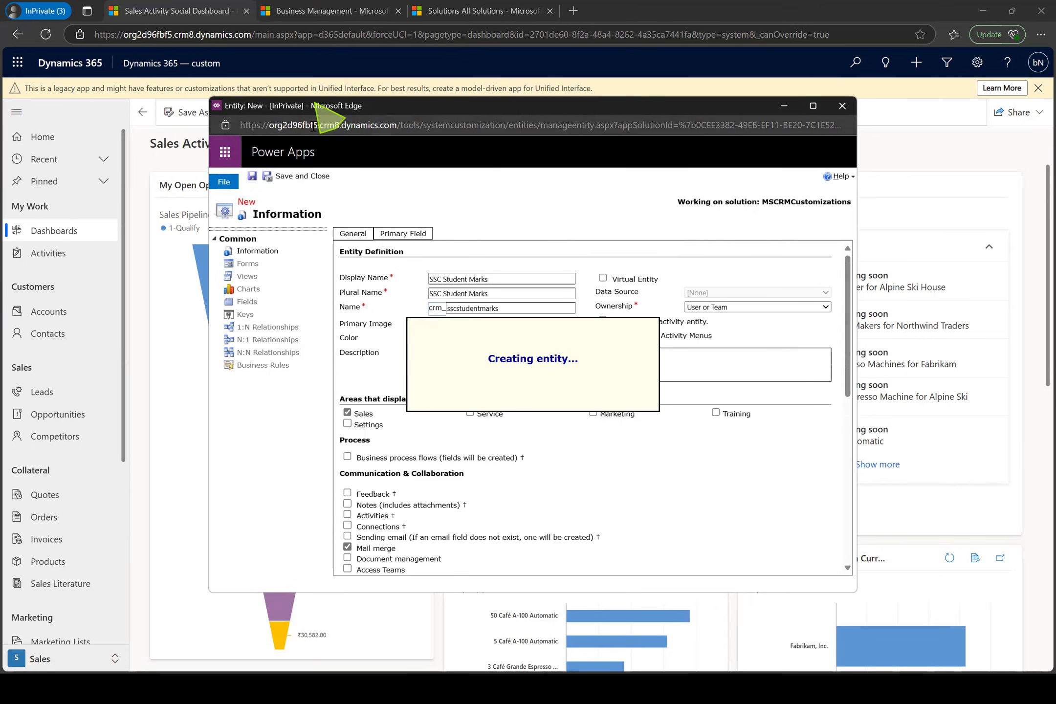
pyautogui.click(310, 91)
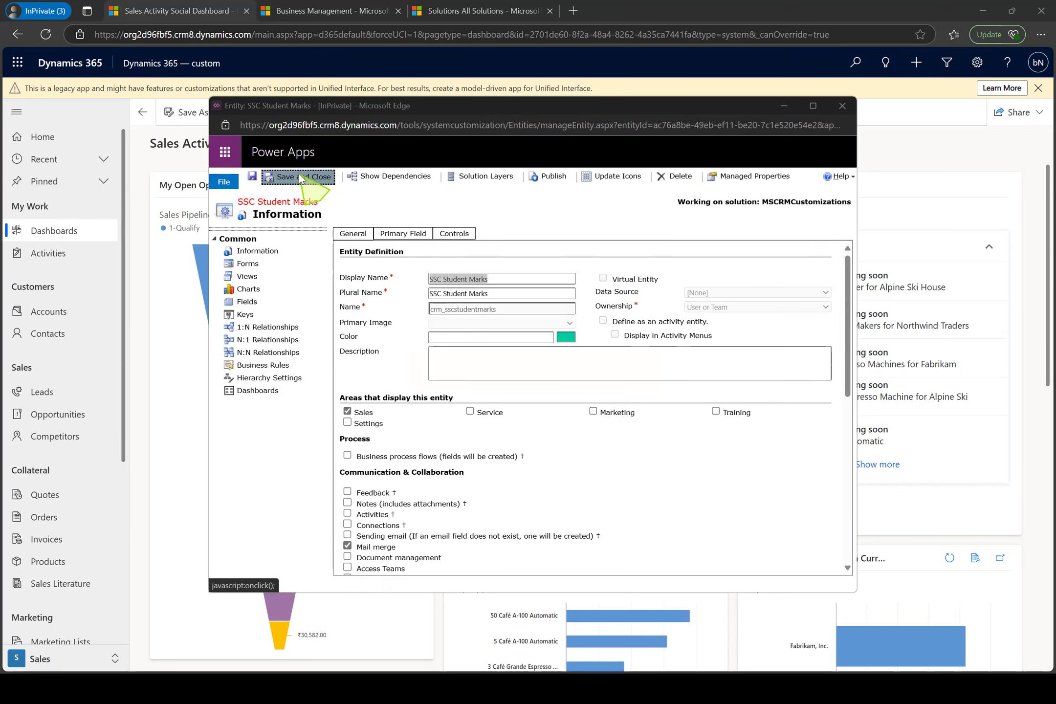
pyautogui.click(249, 306)
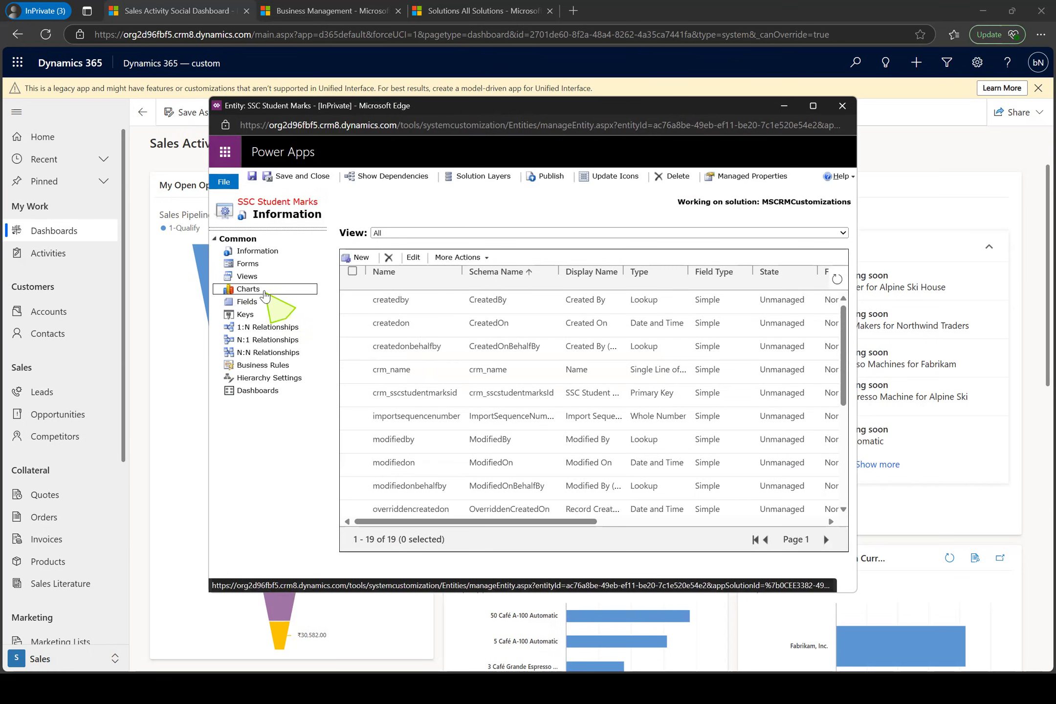
pyautogui.click(299, 178)
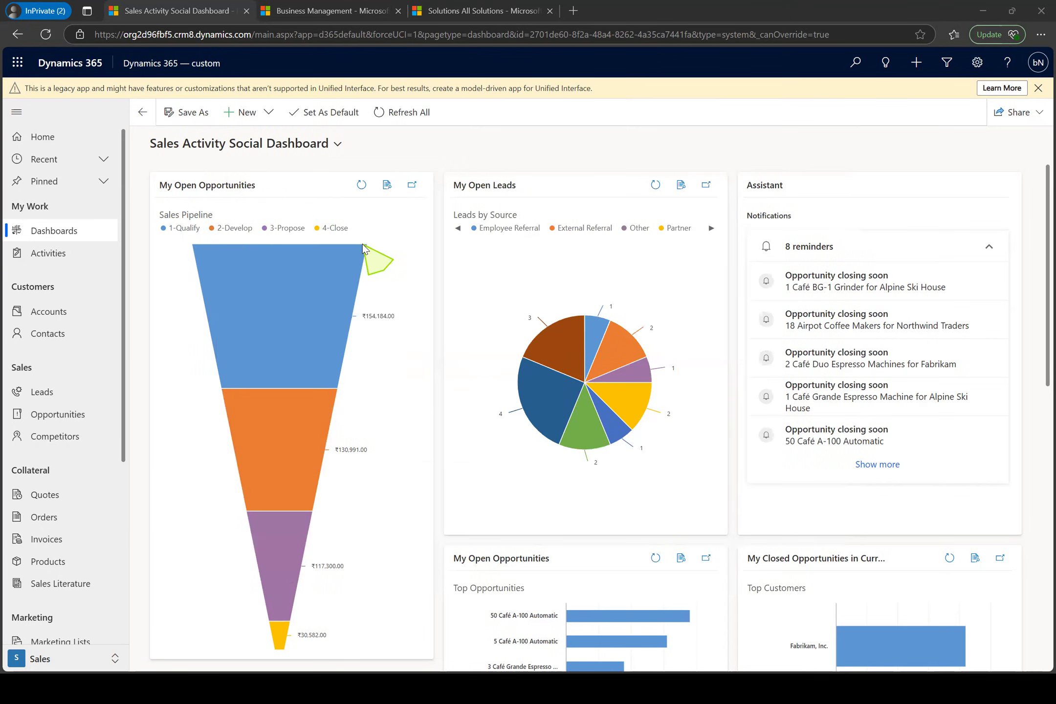
# Return to the MSCRMCustomizations solution window and open the list of fields of the SSC Student Marks entity
pyautogui.hotkey('alt', 'Tab')
pyautogui.hotkey('alt', 'Tab')
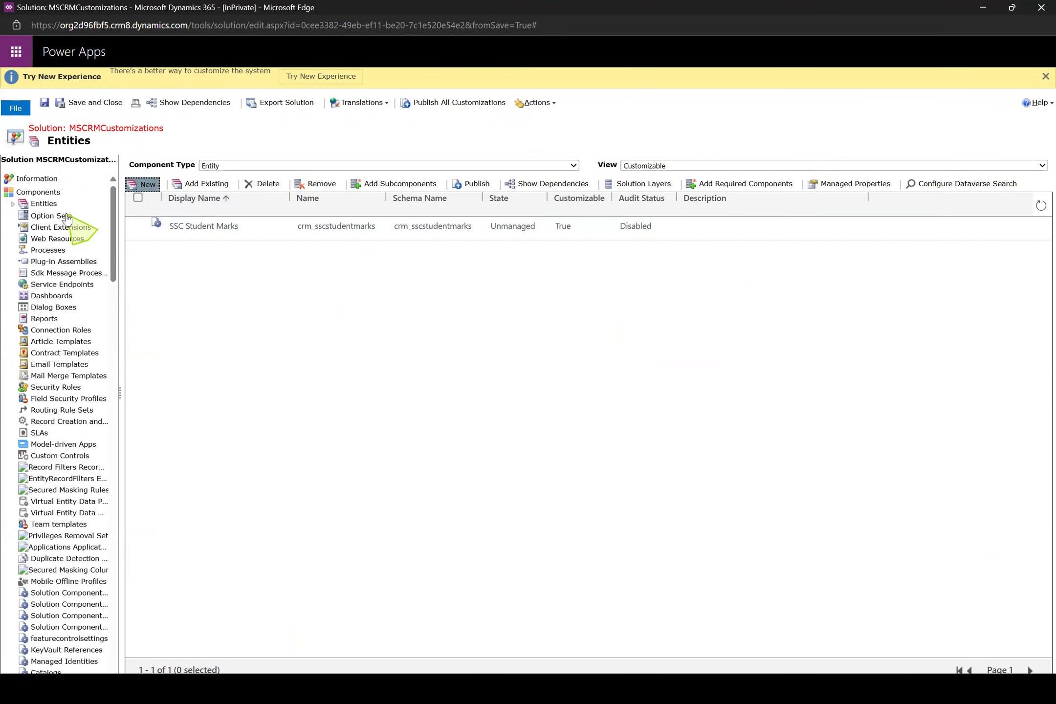
pyautogui.click(12, 204)
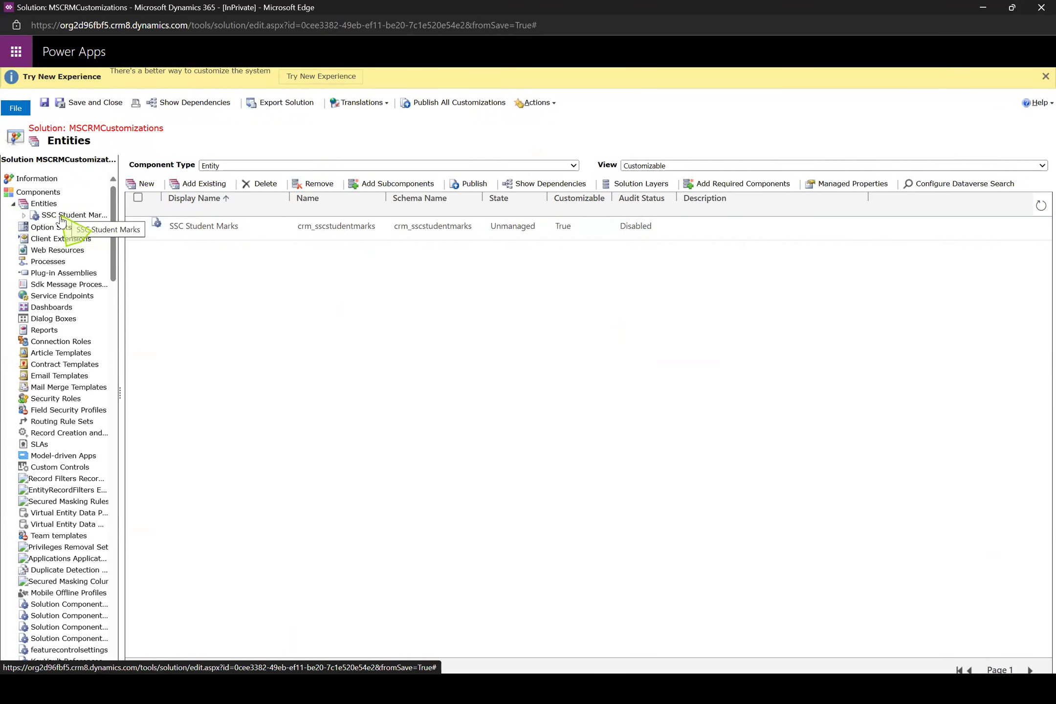
pyautogui.click(24, 217)
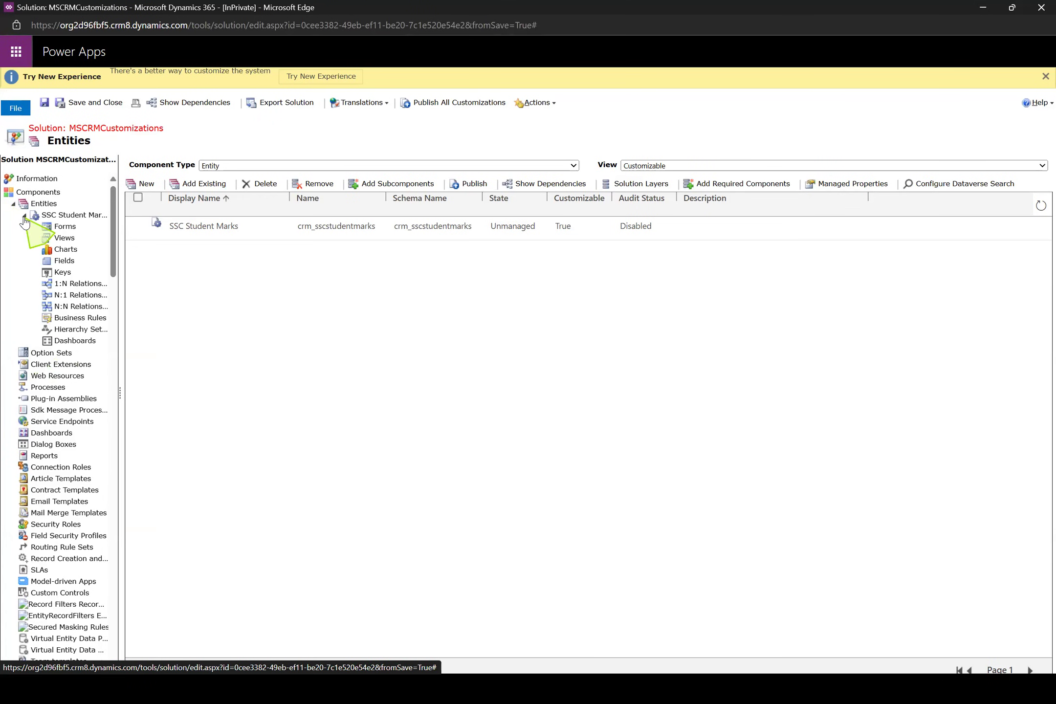
pyautogui.click(64, 261)
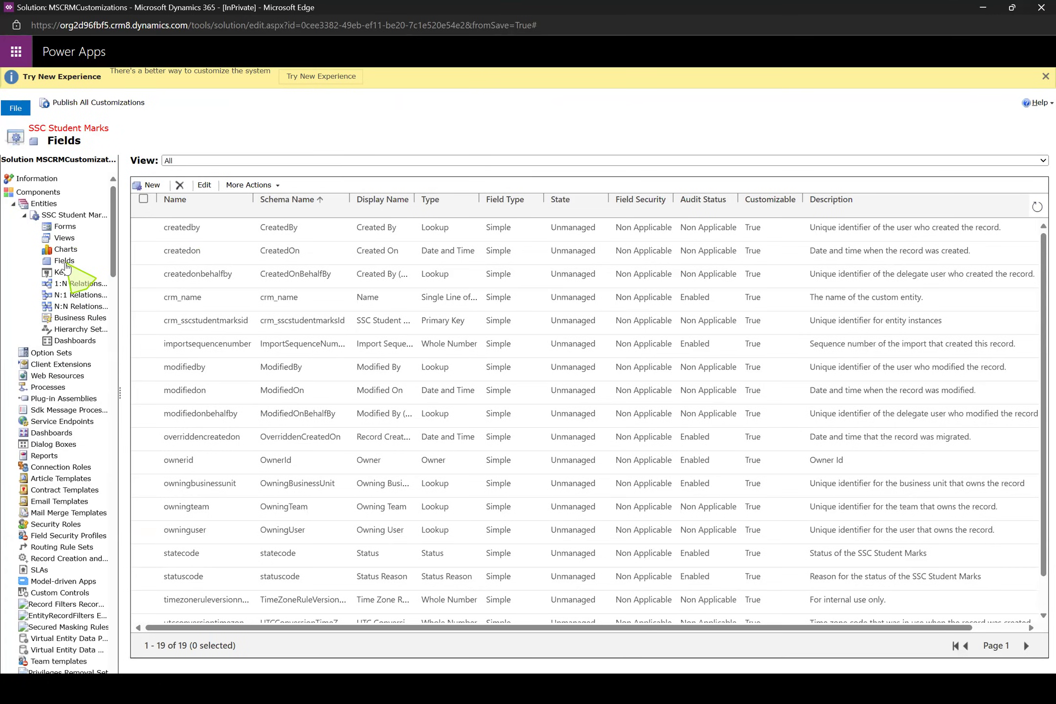
# Review the entity's default fields, select the crm_name field and widen the Display Name column
pyautogui.click(156, 186)
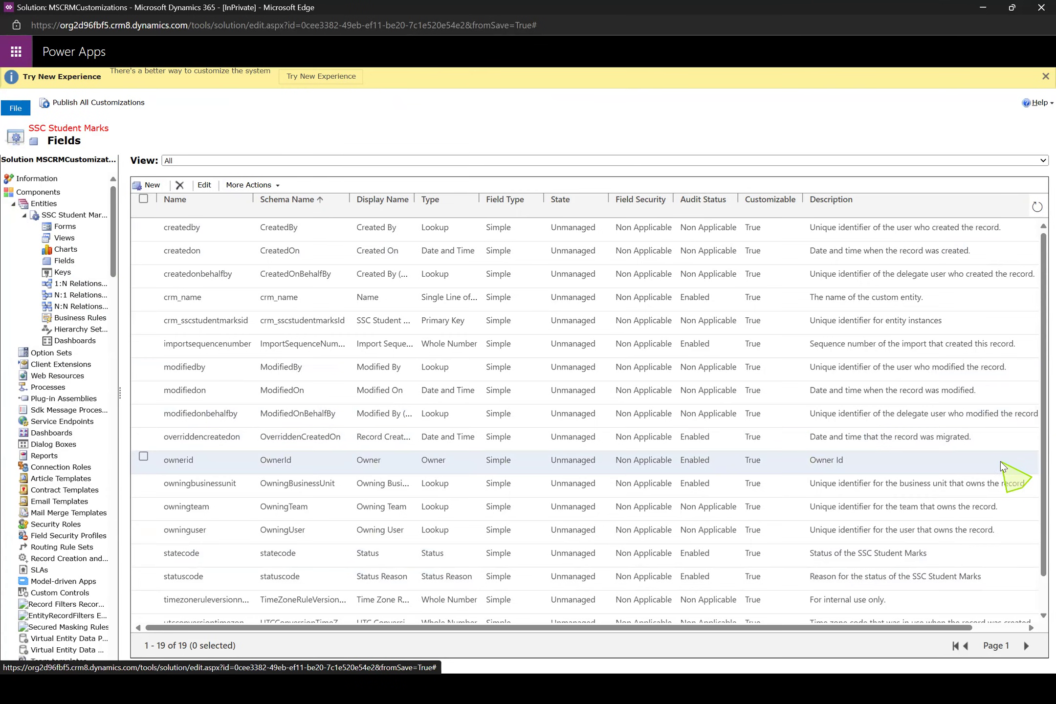
pyautogui.moveTo(1036, 508); pyautogui.dragTo(1037, 550)
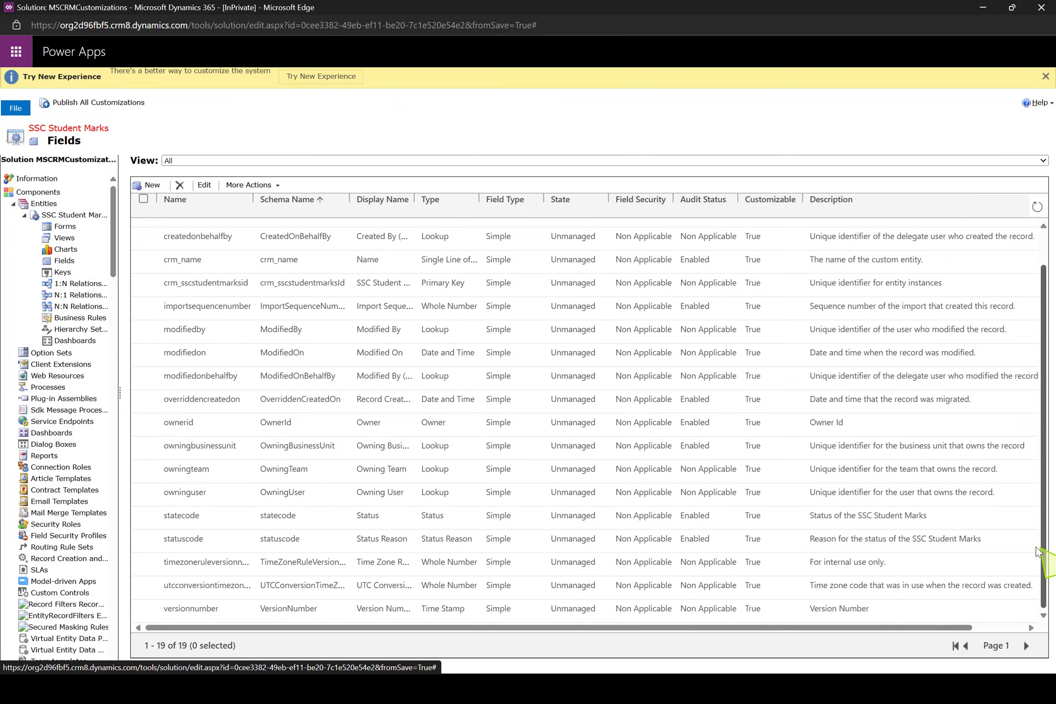
pyautogui.moveTo(1036, 550); pyautogui.dragTo(1036, 514)
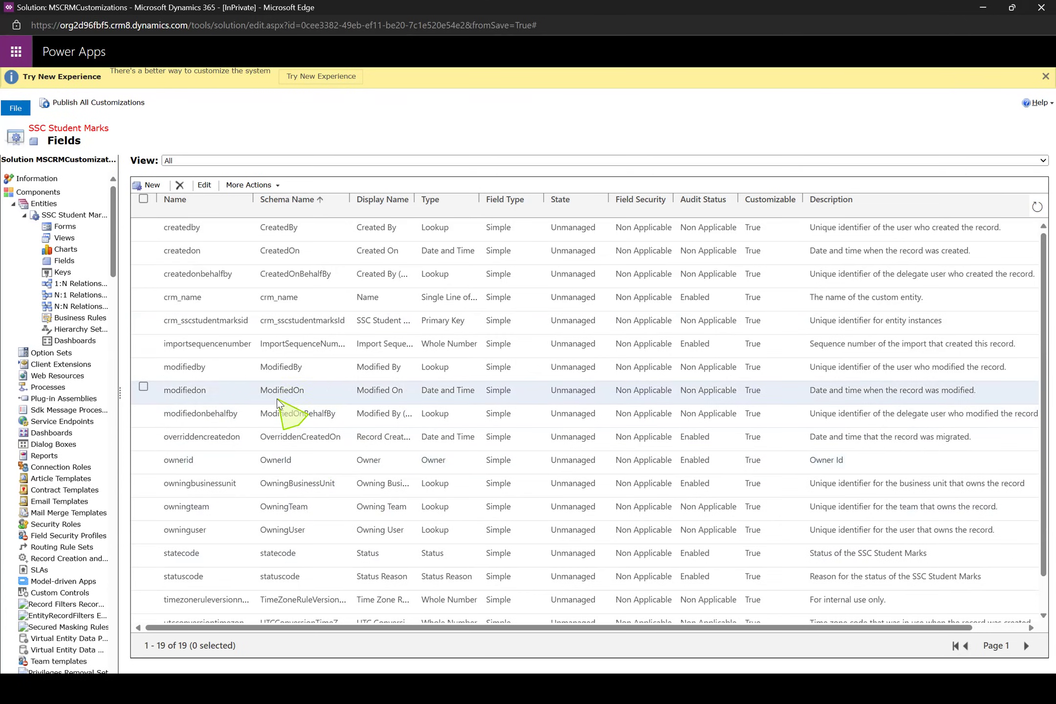
pyautogui.click(232, 299)
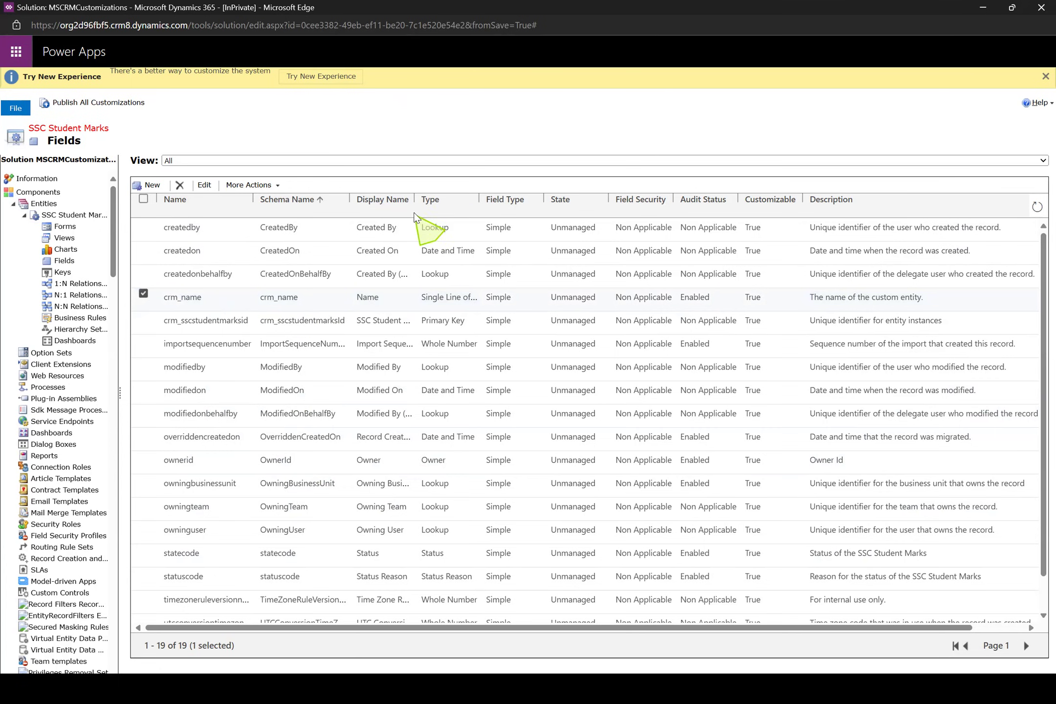
pyautogui.moveTo(414, 196); pyautogui.dragTo(499, 198)
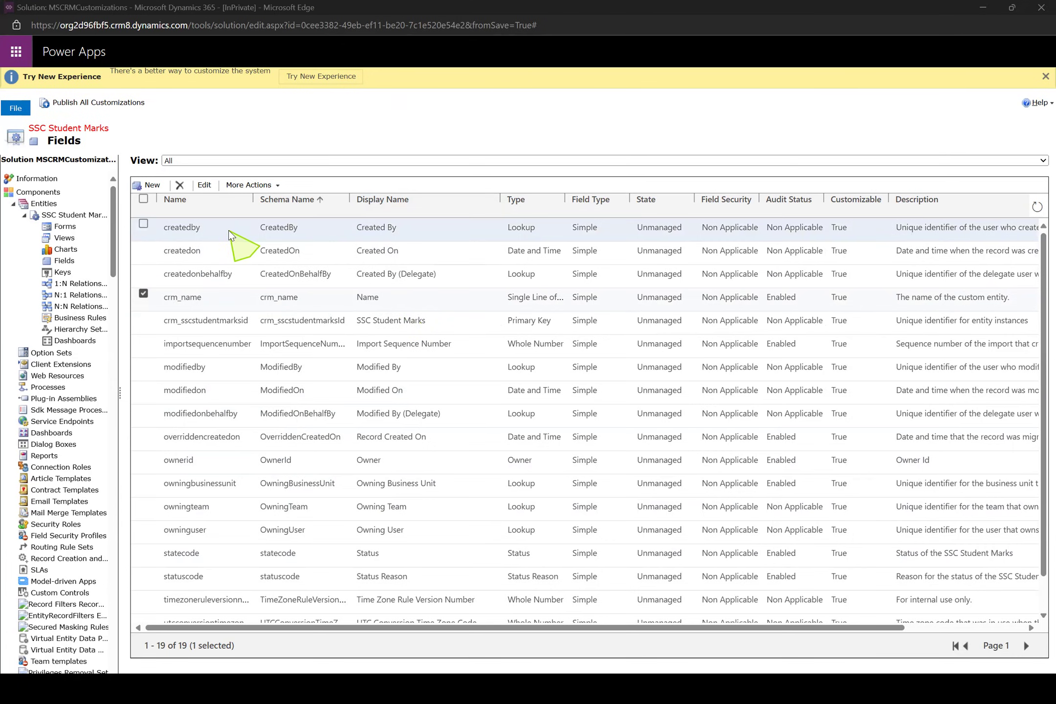
# Consult the planned field list in Notepad++, and start a new SSC Student Marks field with the display name Student Roll Number
pyautogui.hotkey('alt', 'Tab')
pyautogui.hotkey('alt', 'Tab')
pyautogui.hotkey('alt', 'Tab')
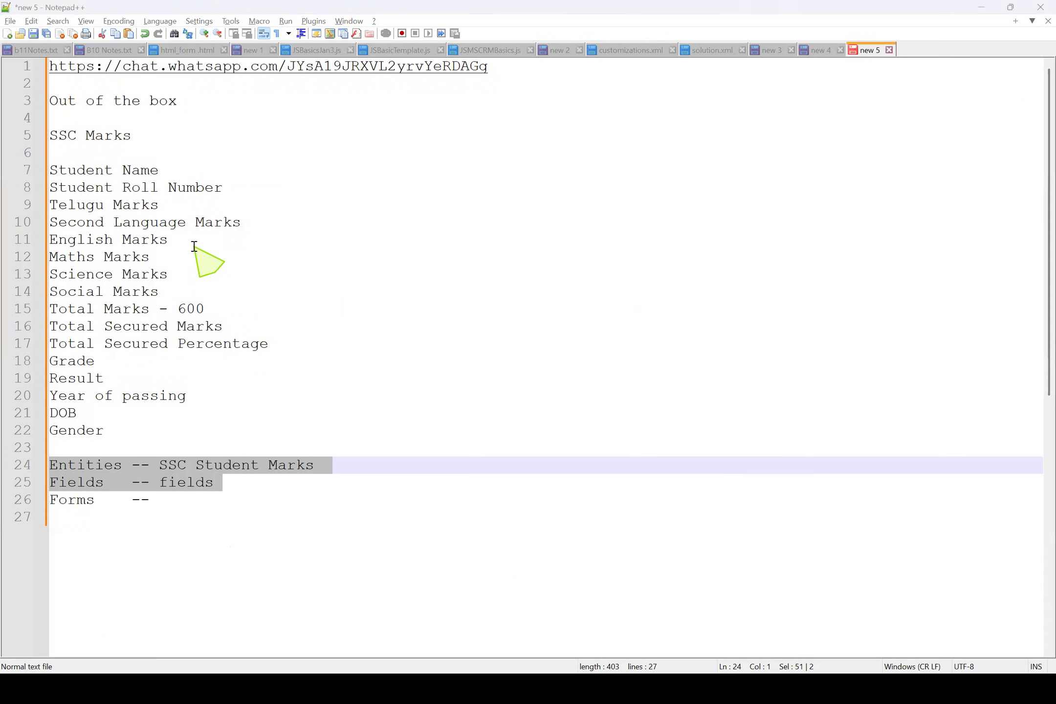
pyautogui.hotkey('alt', 'Tab')
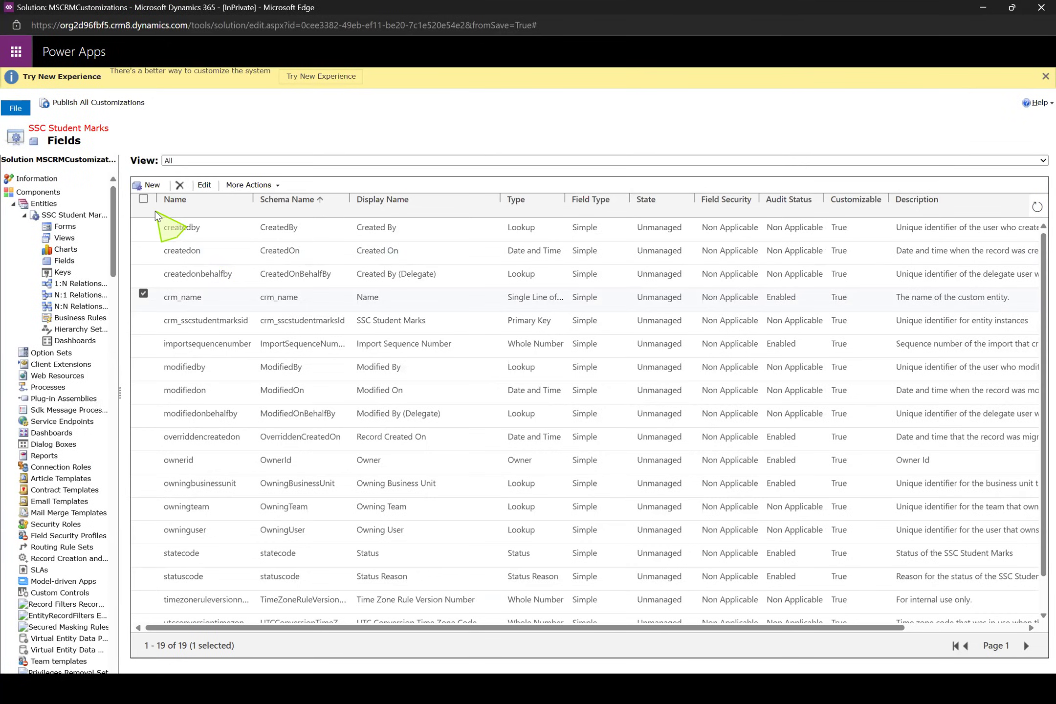
pyautogui.click(149, 185)
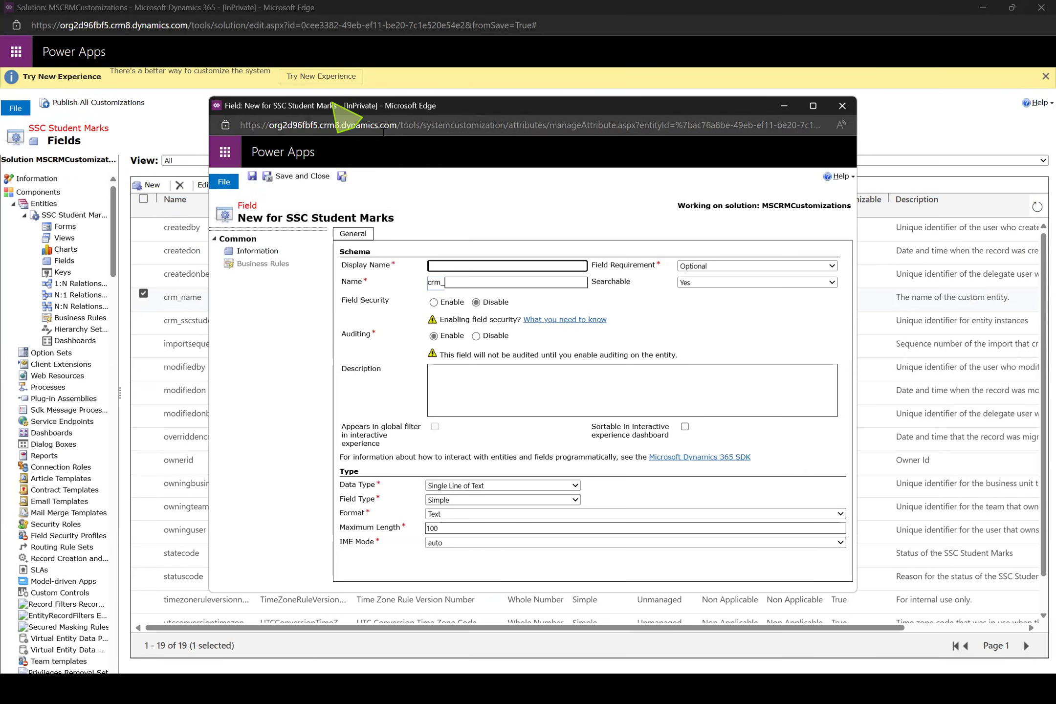
pyautogui.click(520, 266)
pyautogui.write('Student Roll Number')
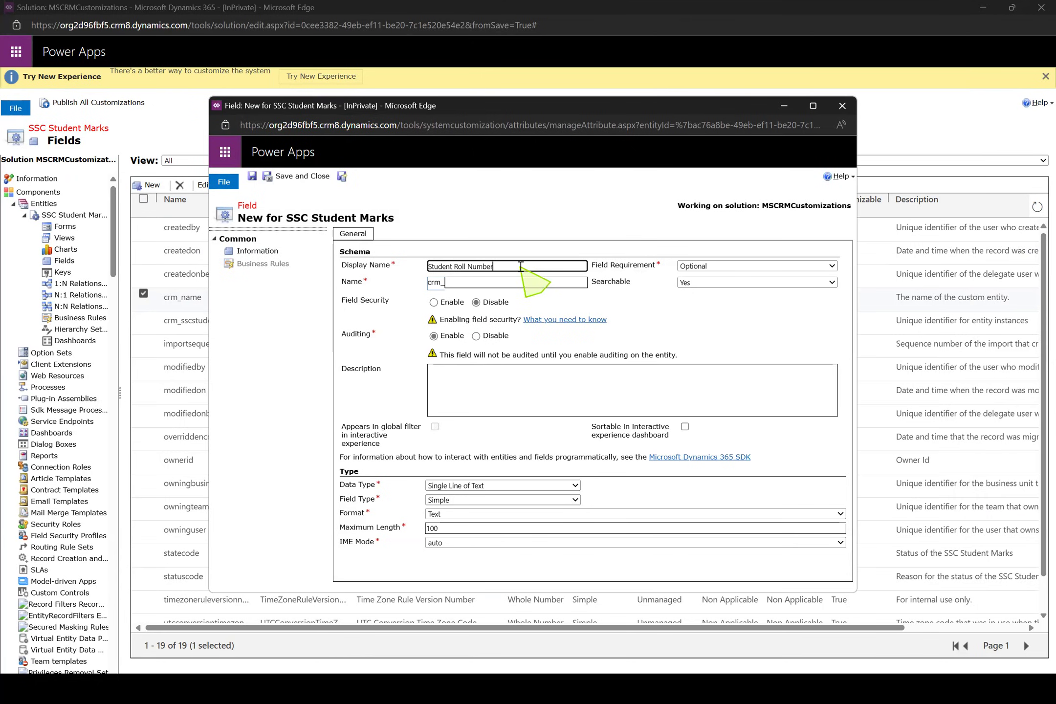
pyautogui.click(696, 315)
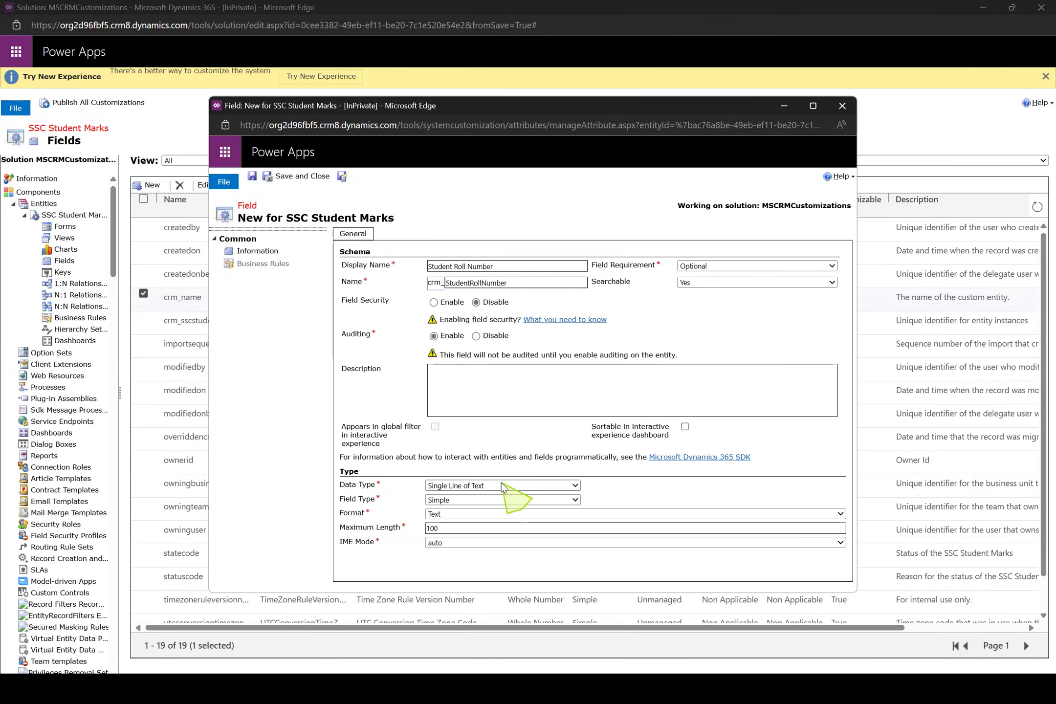
# Review the planned fields in the Notepad++ notes, covering Student Name, Student Roll Number and the subject marks
pyautogui.hotkey('alt', 'Tab')
pyautogui.hotkey('alt', 'Tab')
pyautogui.hotkey('alt', 'Tab')
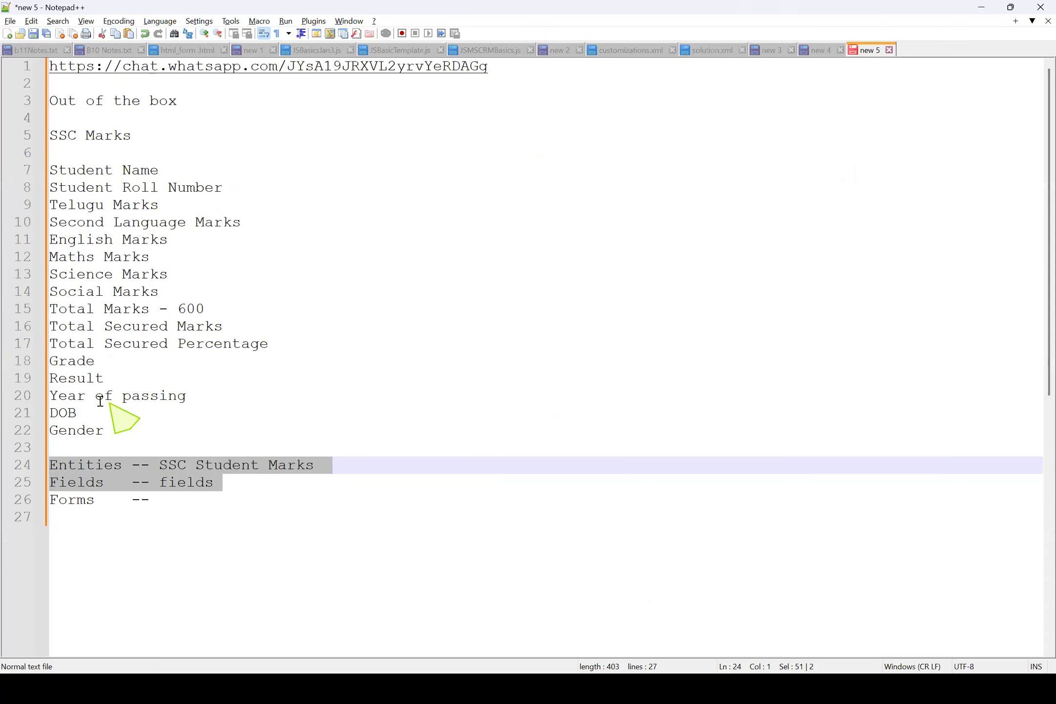
pyautogui.click(77, 378)
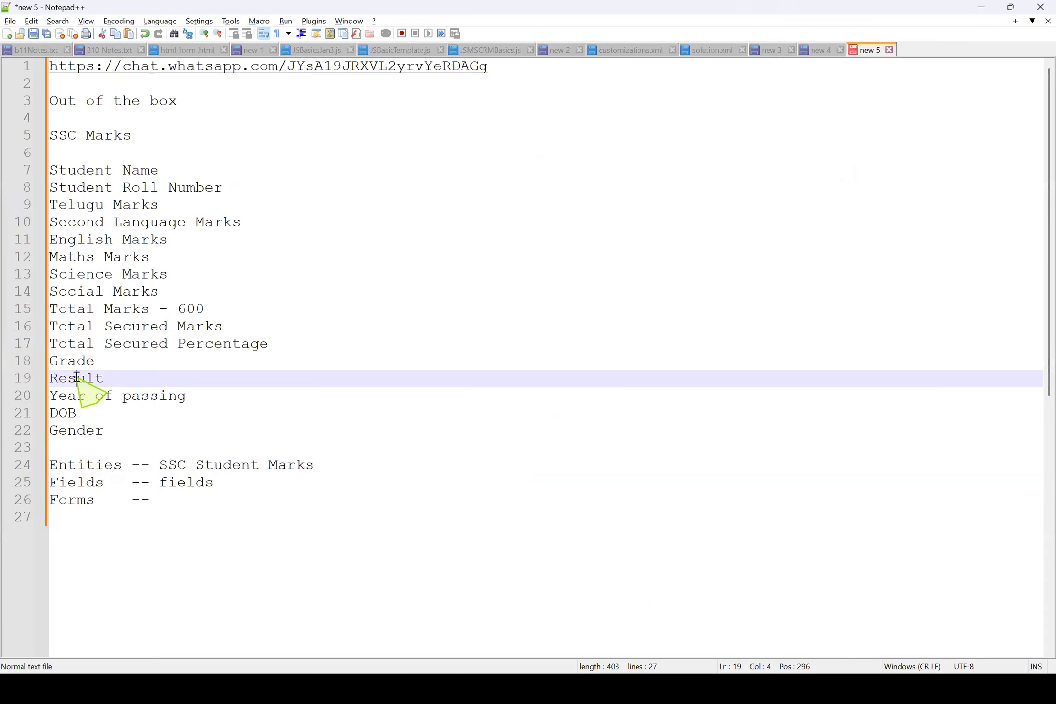
pyautogui.doubleClick(86, 285)
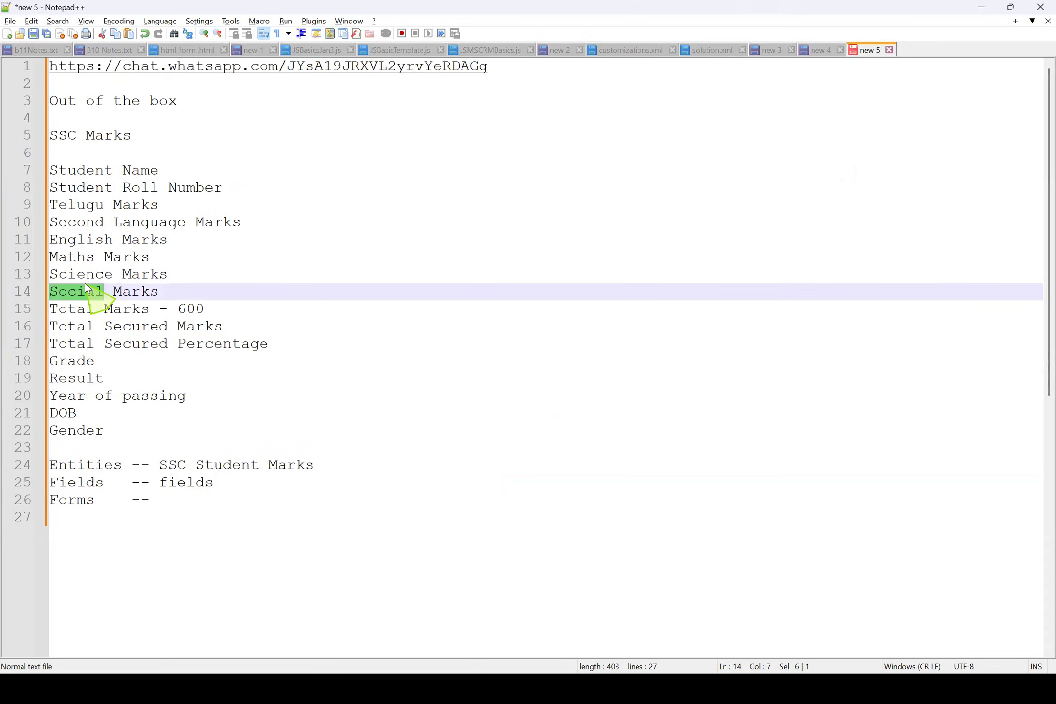
pyautogui.moveTo(157, 258); pyautogui.dragTo(24, 259)
pyautogui.click(163, 243)
pyautogui.moveTo(193, 239); pyautogui.dragTo(25, 220)
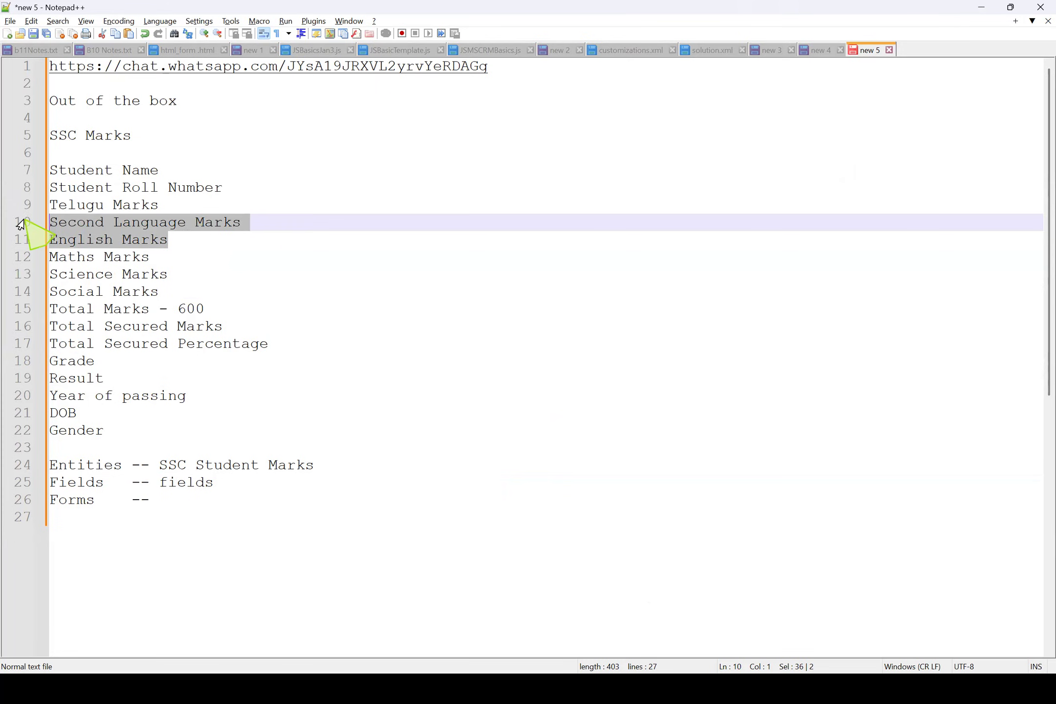
pyautogui.click(86, 224)
pyautogui.moveTo(207, 262); pyautogui.dragTo(40, 215)
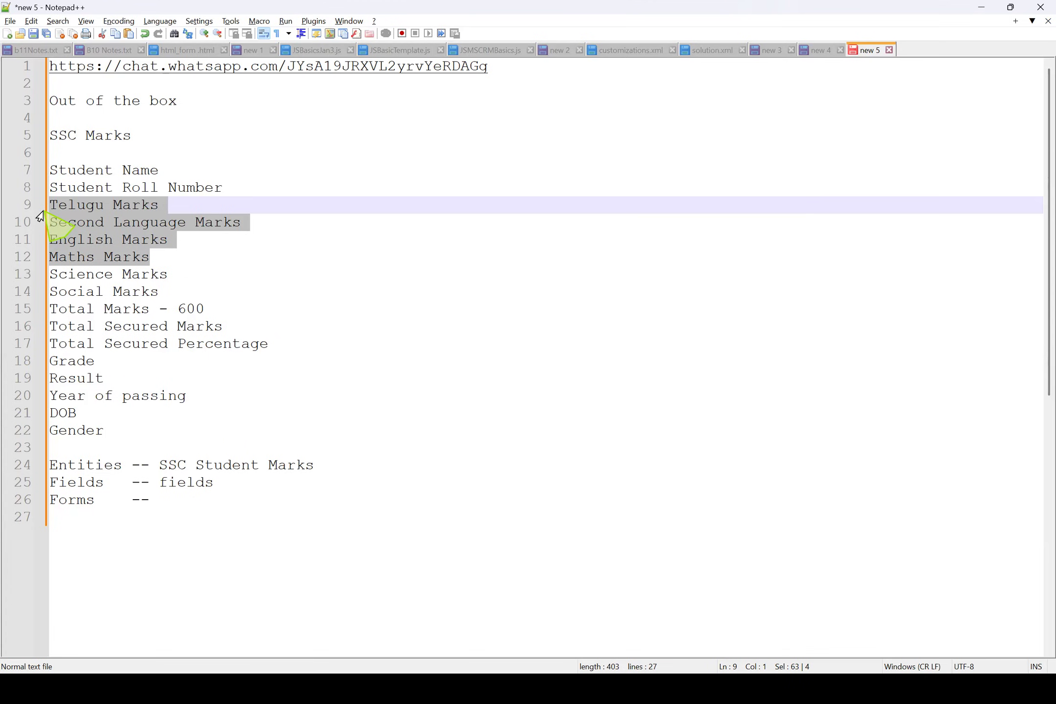
pyautogui.doubleClick(144, 239)
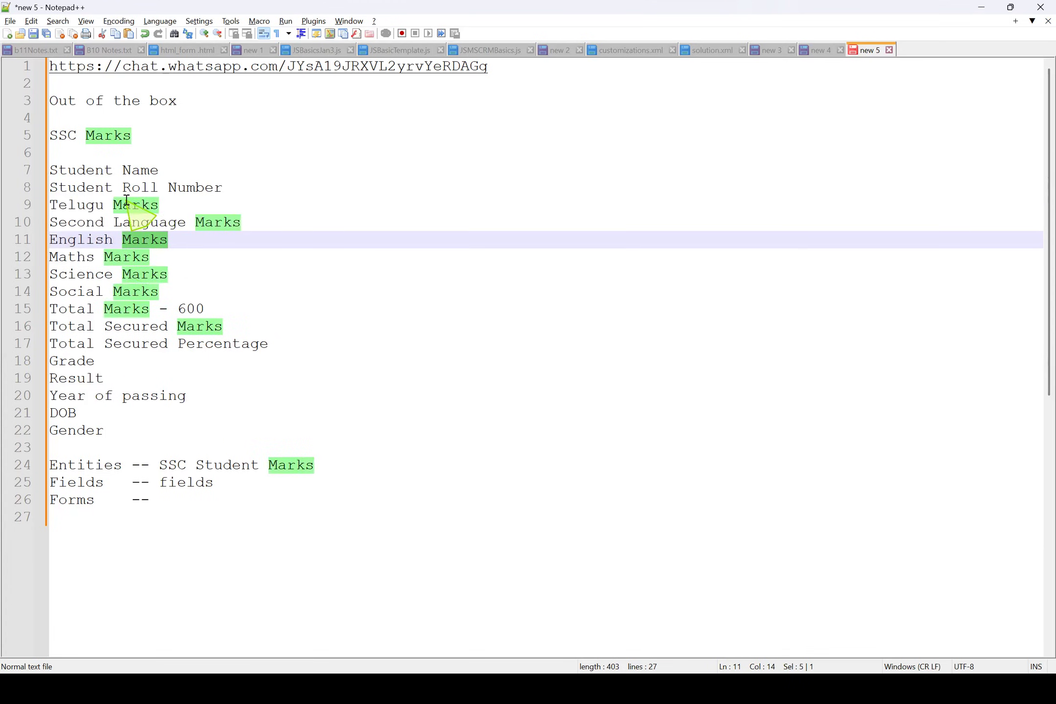
pyautogui.doubleClick(89, 168)
pyautogui.moveTo(174, 167); pyautogui.dragTo(9, 174)
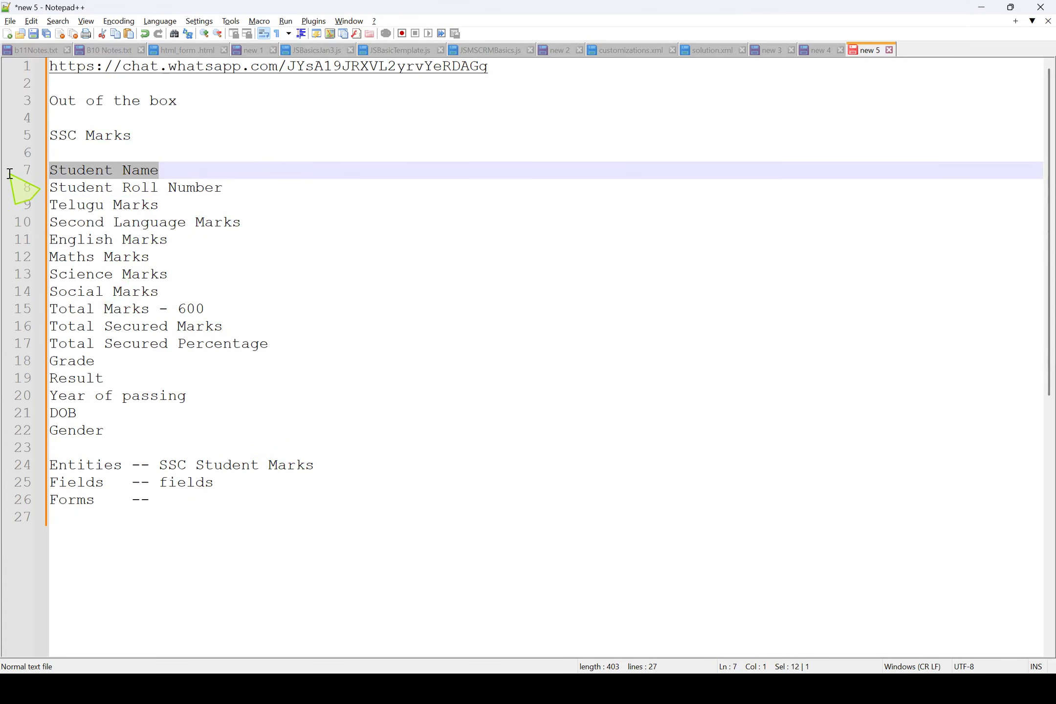
pyautogui.click(122, 188)
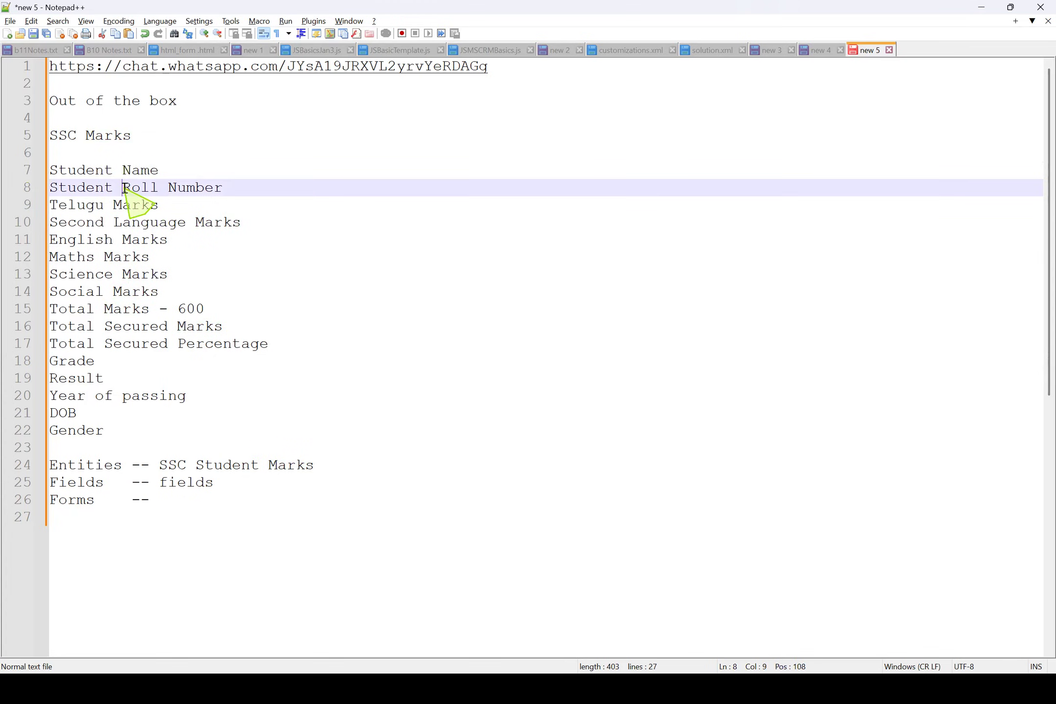
pyautogui.doubleClick(88, 171)
pyautogui.moveTo(225, 187); pyautogui.dragTo(42, 198)
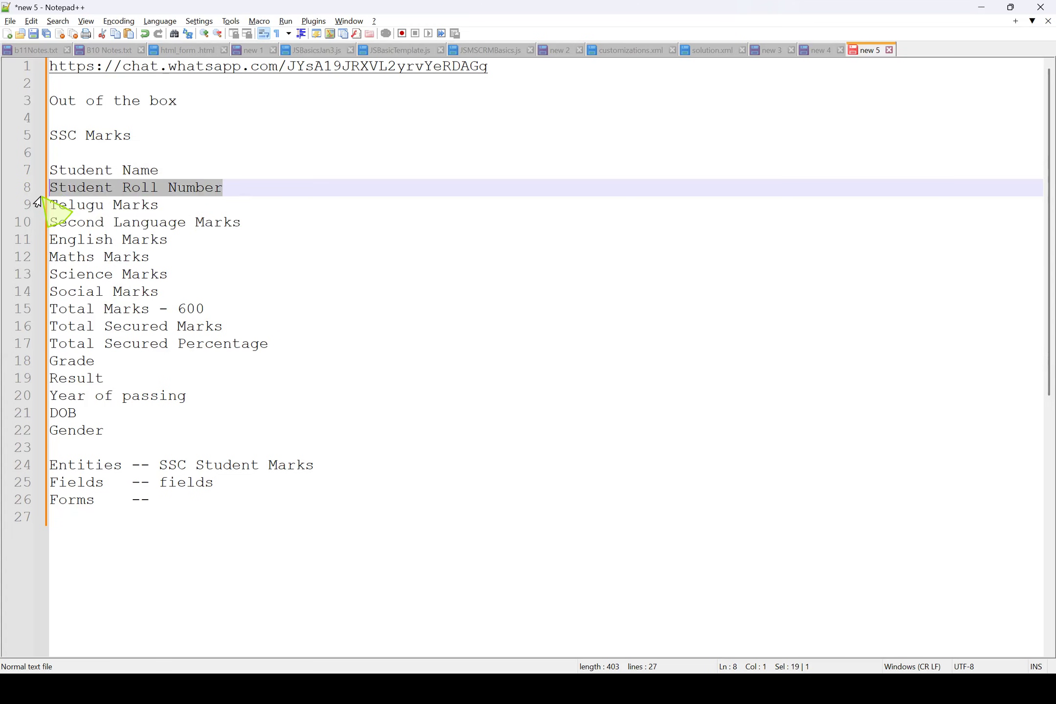
# Return to the new field's form and choose Single Line of Text as the data type of Student Roll Number
pyautogui.hotkey('alt', 'Tab')
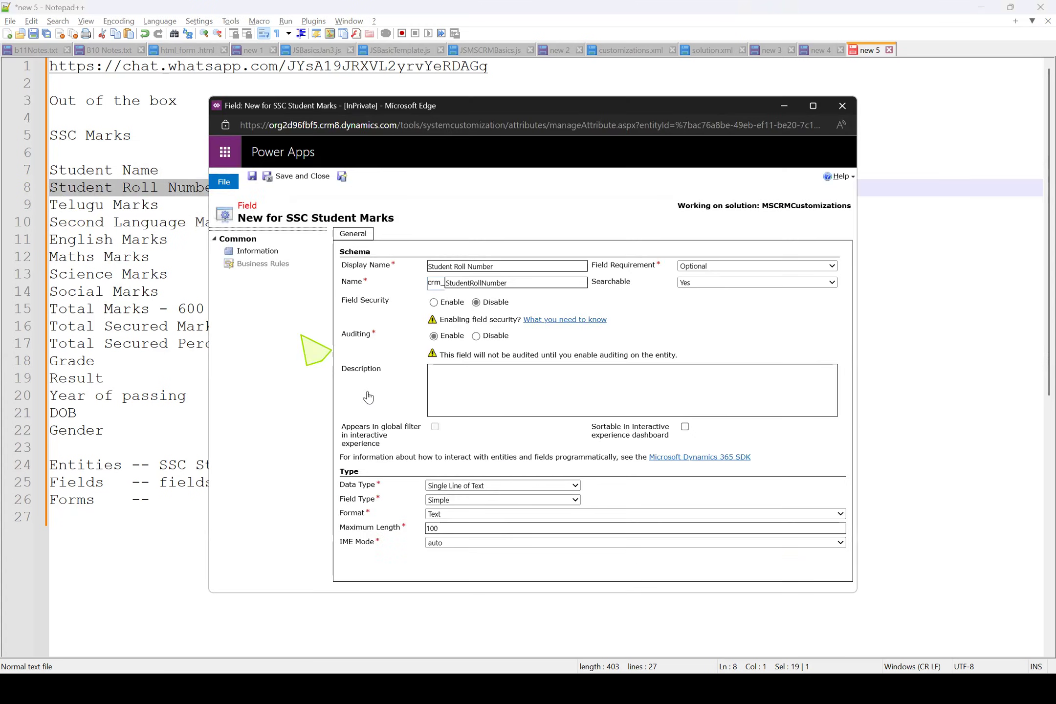
pyautogui.click(515, 484)
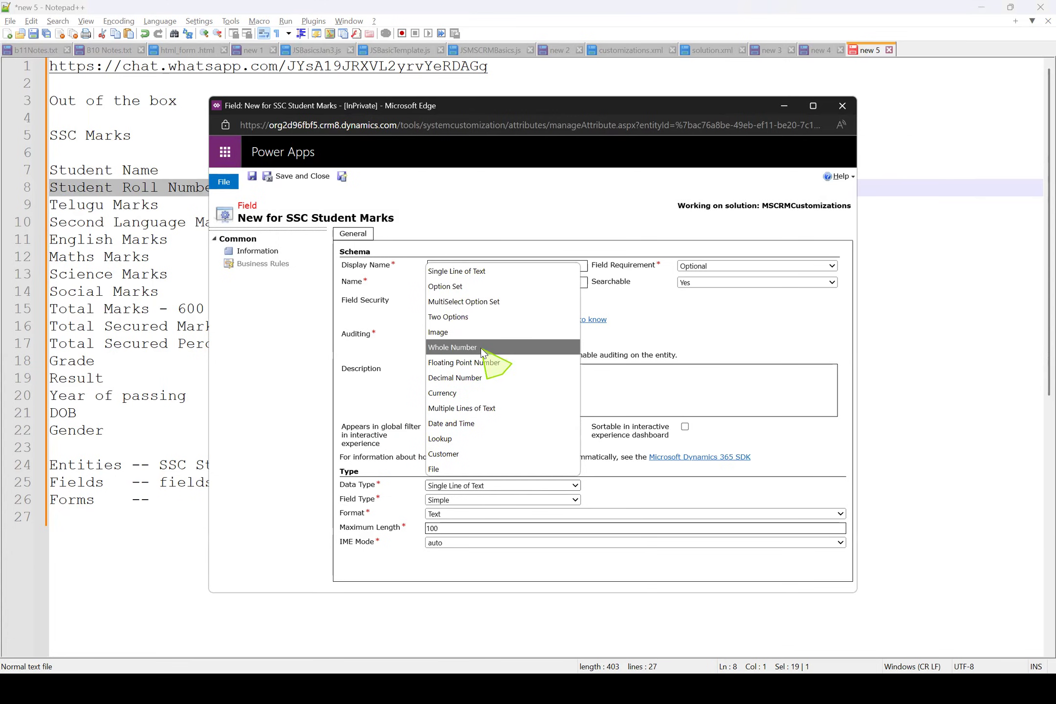
pyautogui.click(456, 273)
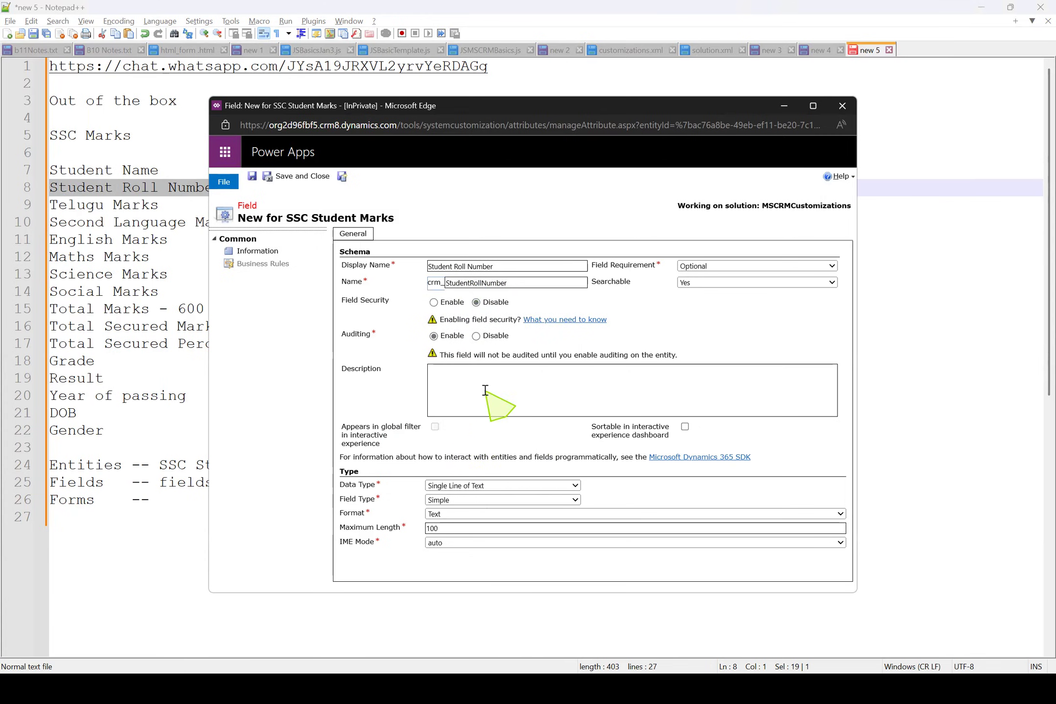
pyautogui.moveTo(513, 267); pyautogui.dragTo(403, 263)
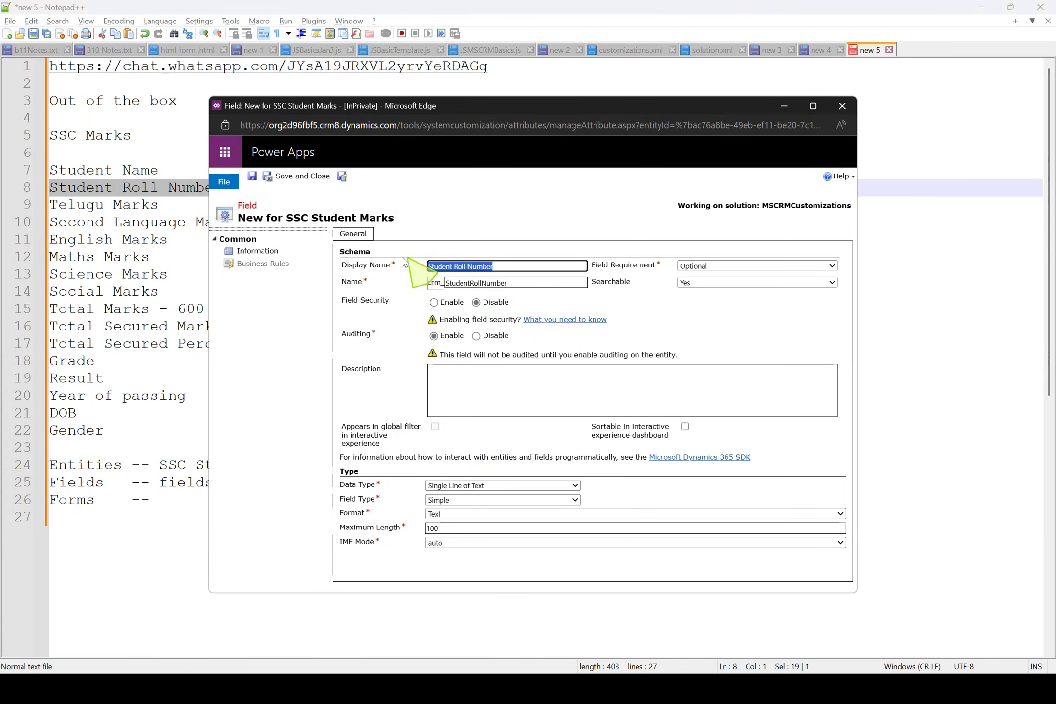
# Add the sample value SSC001 after Student Roll Number in the Notepad++ notes
pyautogui.click(170, 192)
pyautogui.click(242, 189)
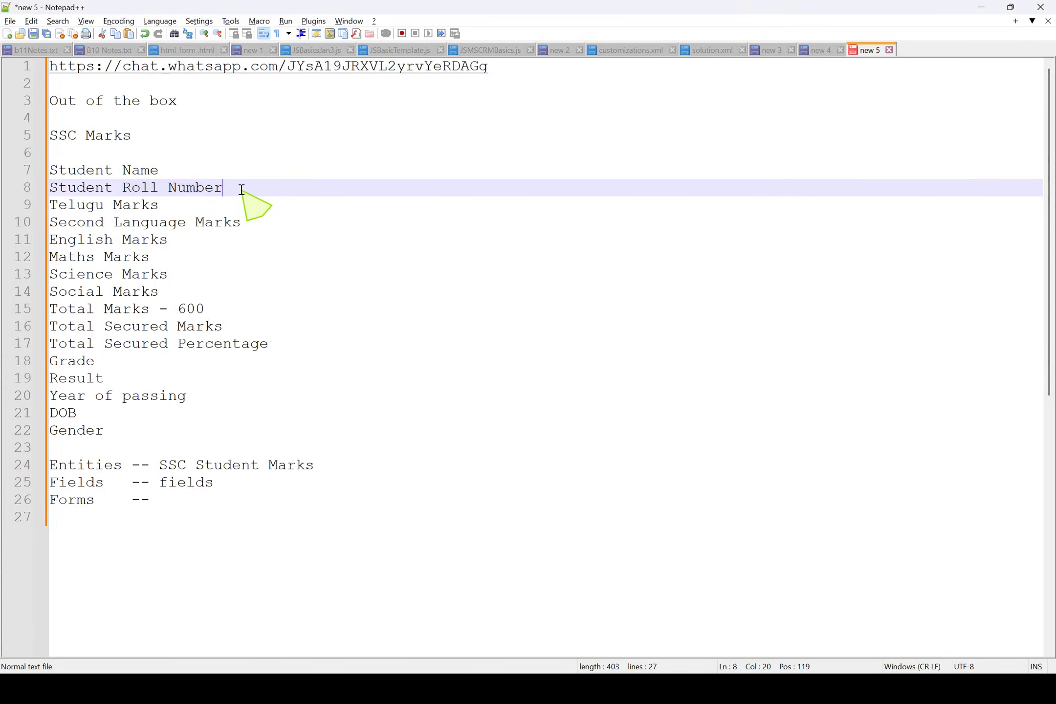
pyautogui.write('SSC001')
# Examine the letters and digits of the sample roll number in the notes against the data type of the new field
pyautogui.doubleClick(263, 191)
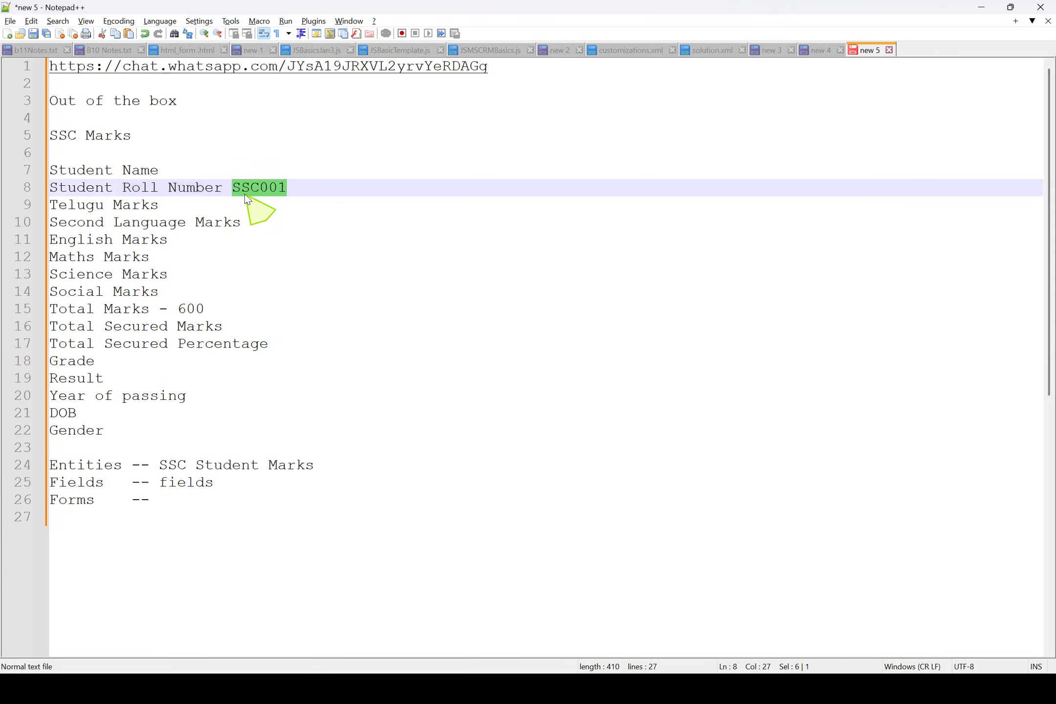
pyautogui.click(290, 191)
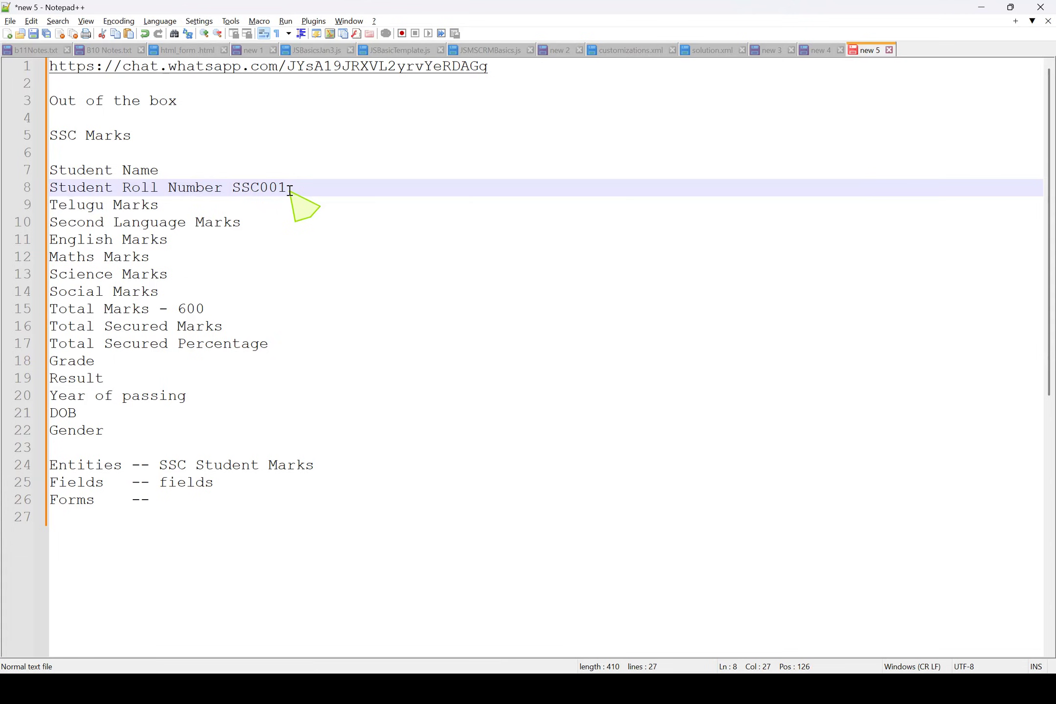
pyautogui.moveTo(232, 188); pyautogui.dragTo(282, 187)
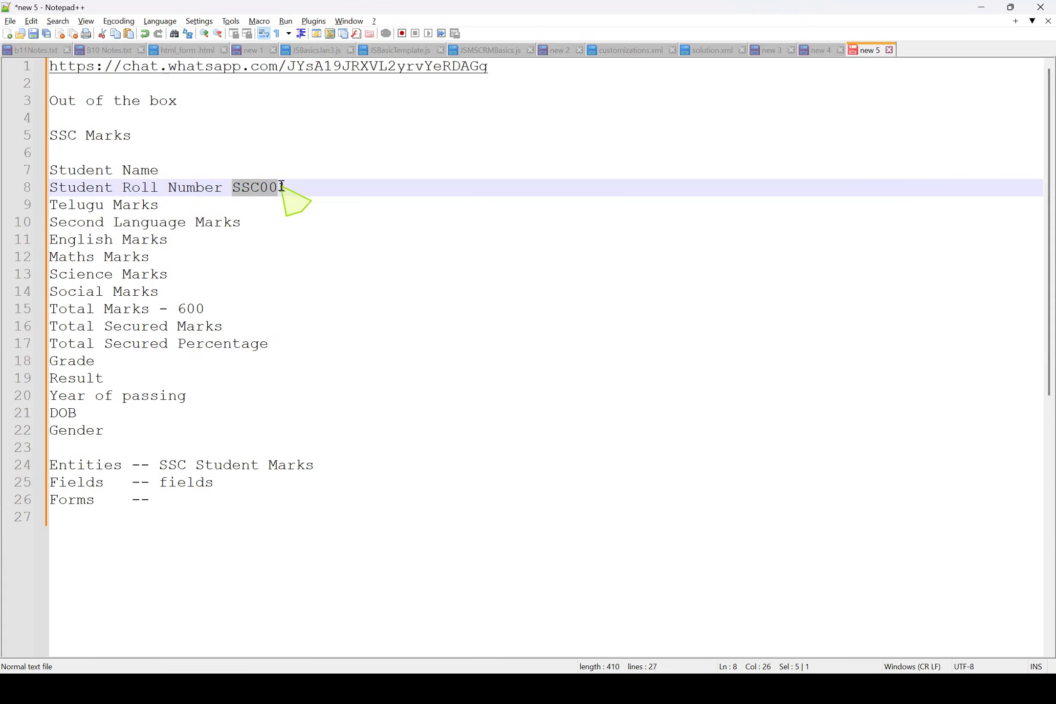
pyautogui.tripleClick(281, 186)
pyautogui.doubleClick(272, 187)
pyautogui.hotkey('alt', 'Tab')
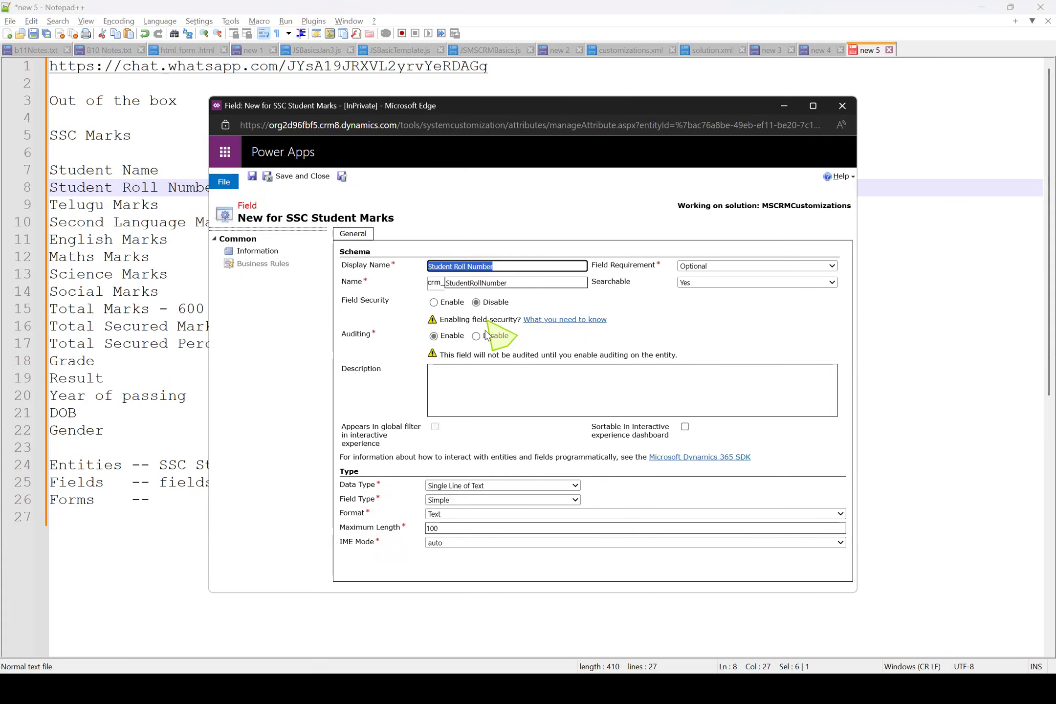
pyautogui.click(477, 487)
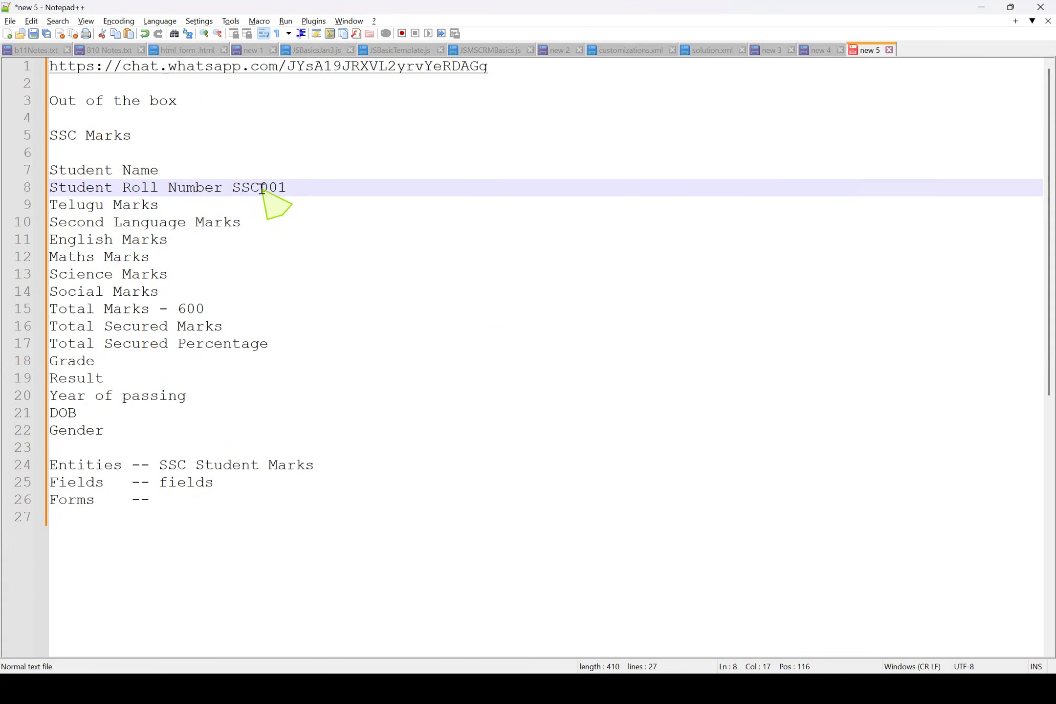
pyautogui.moveTo(259, 187); pyautogui.dragTo(287, 187)
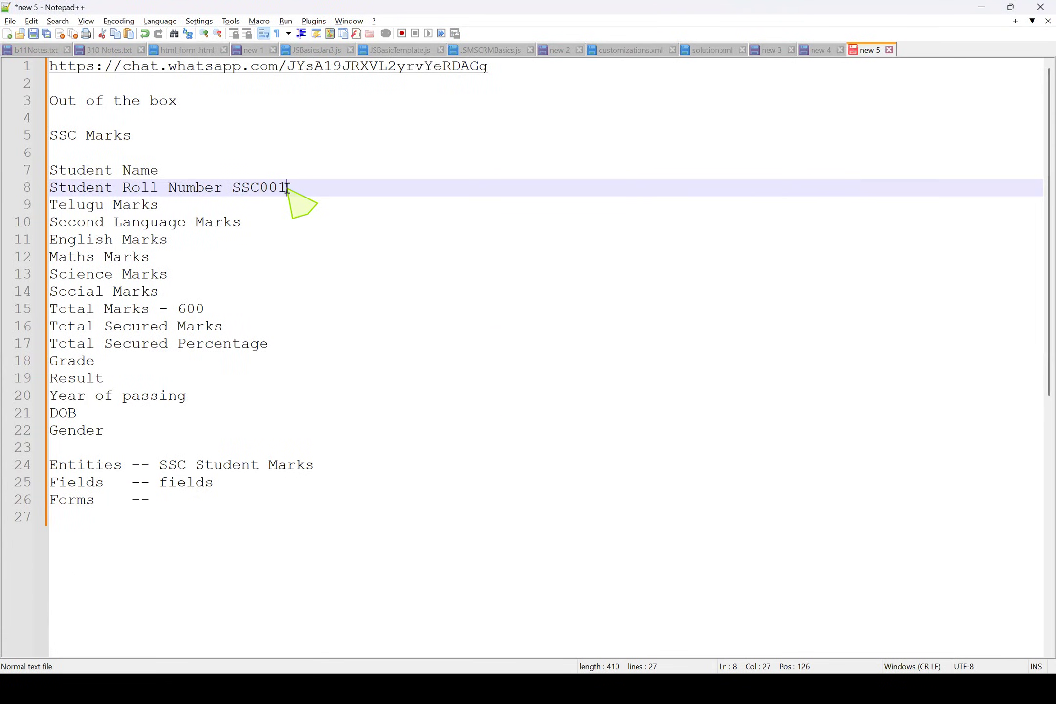
pyautogui.doubleClick(284, 188)
pyautogui.click(277, 188)
pyautogui.doubleClick(264, 189)
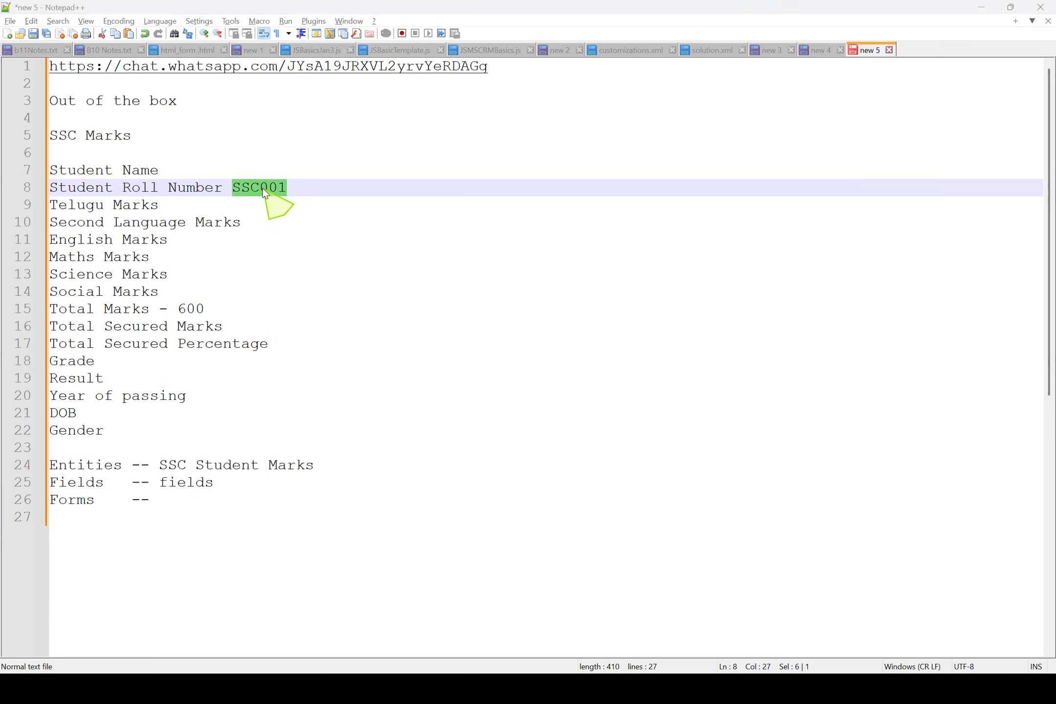
# Return to the field form, save the Student Roll Number field and start another new field
pyautogui.hotkey('alt', 'Tab')
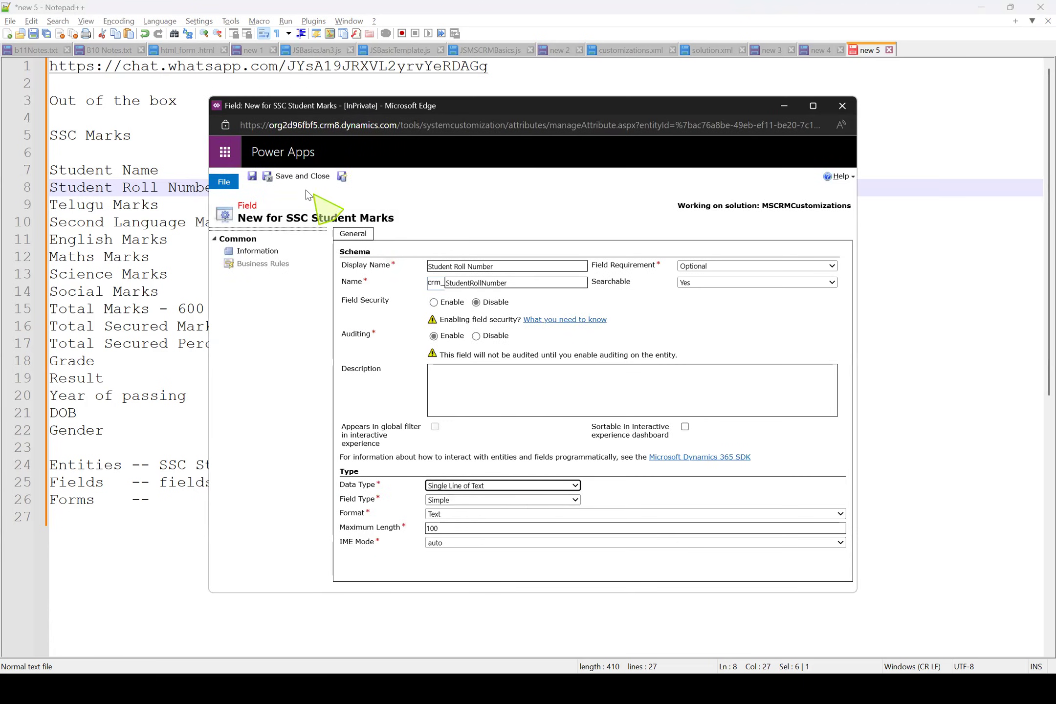
pyautogui.click(280, 181)
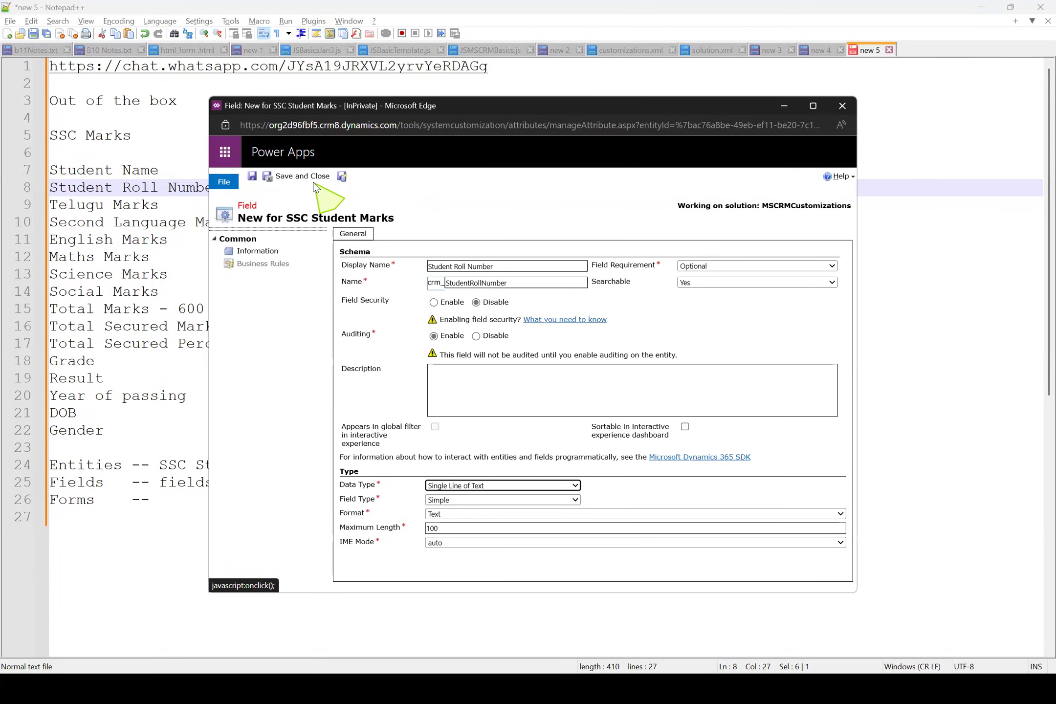
pyautogui.click(343, 179)
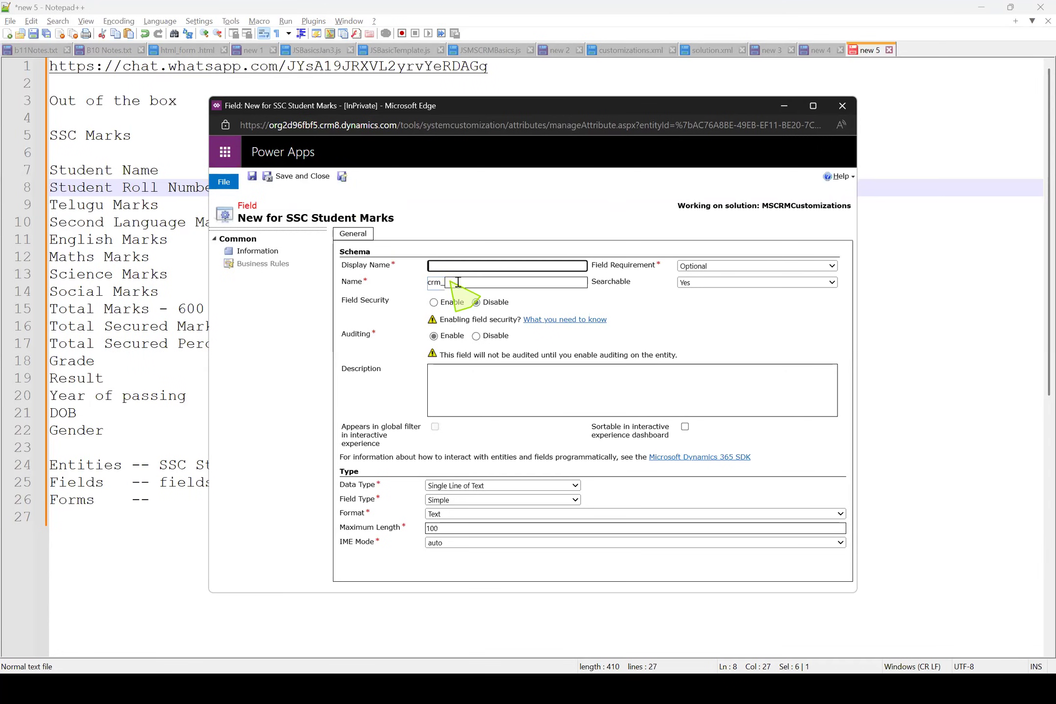
# Name the new field Telugu Marks and make it a Whole Number with minimum value 0 and maximum value 100
pyautogui.write('Telugu Marks')
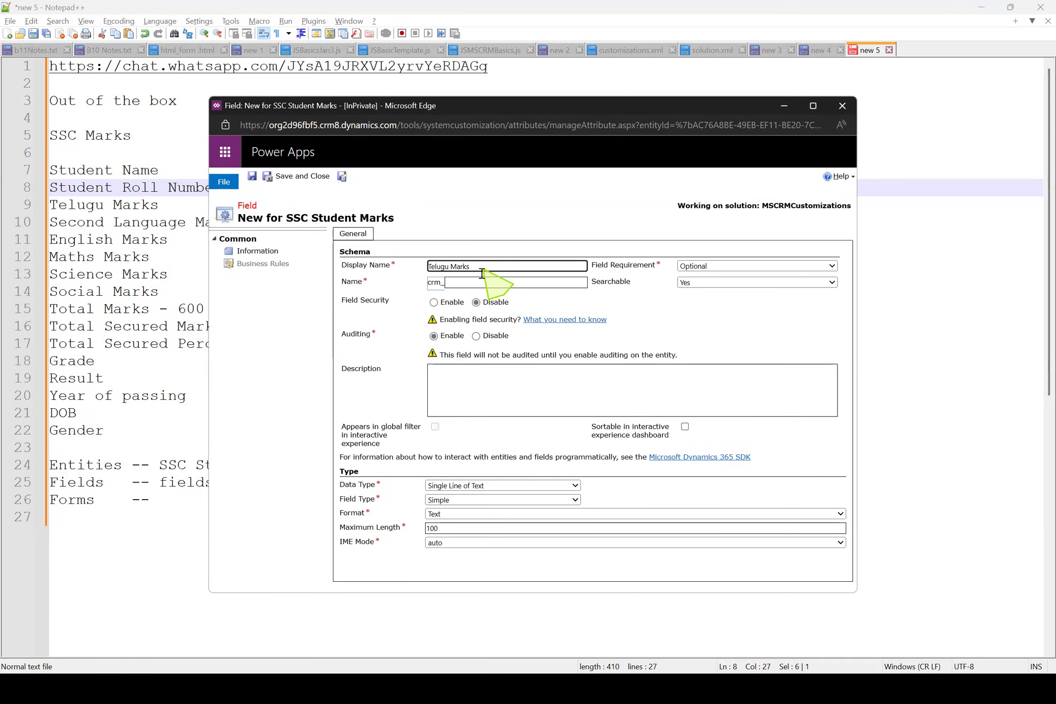
pyautogui.click(522, 487)
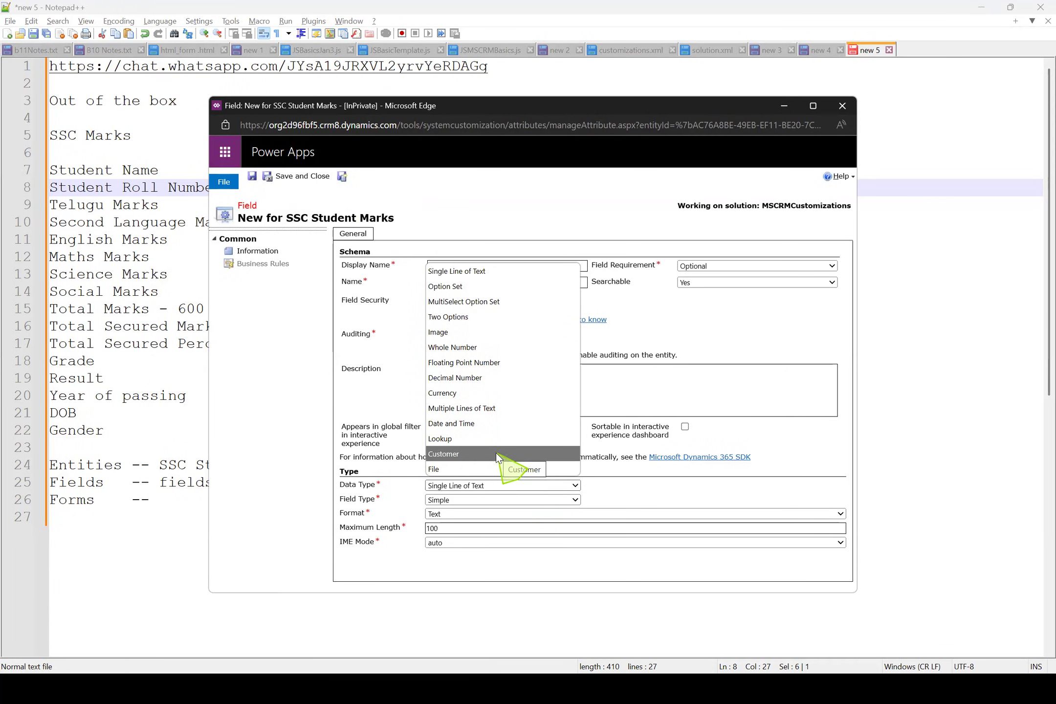
pyautogui.click(475, 349)
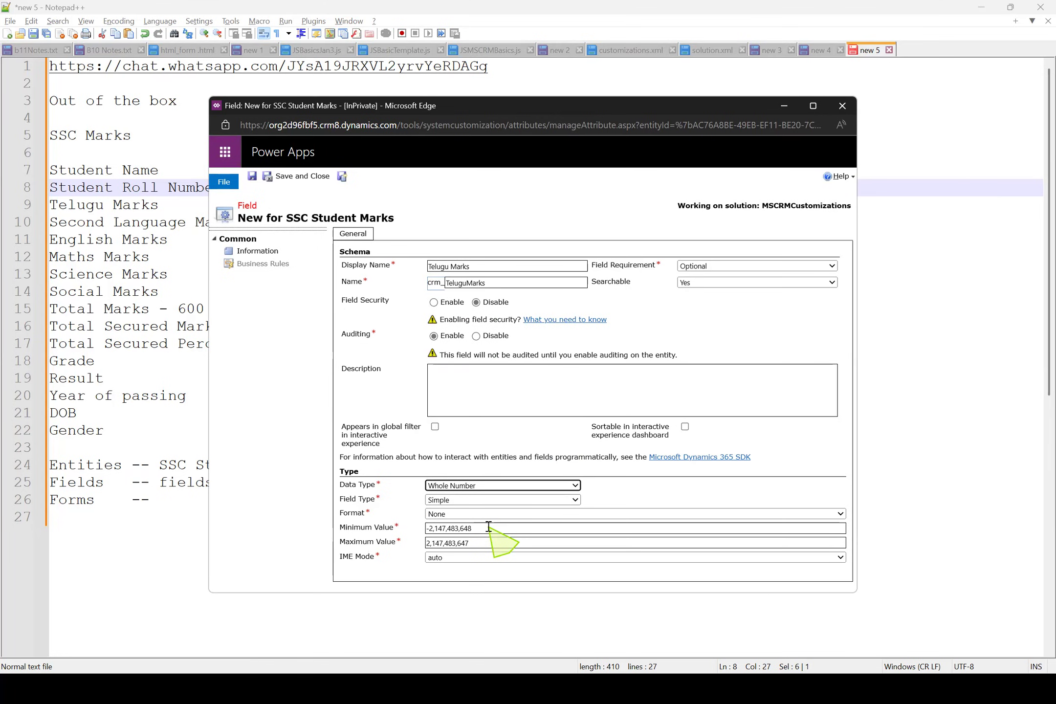
pyautogui.moveTo(488, 527); pyautogui.dragTo(412, 517)
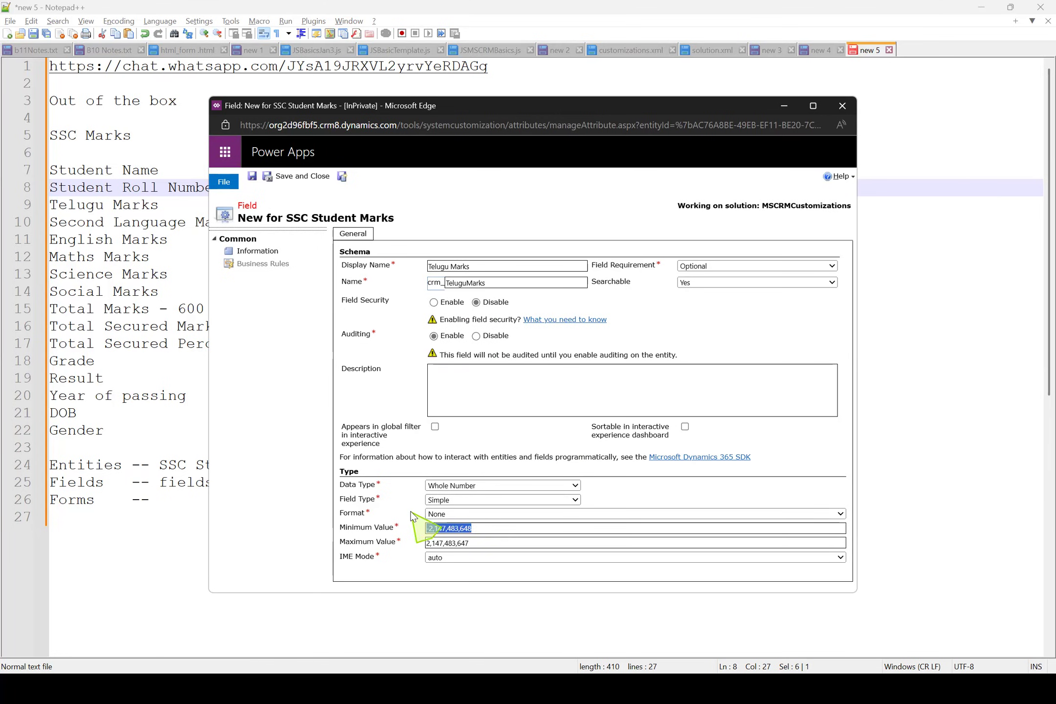
pyautogui.press('BackSpace')
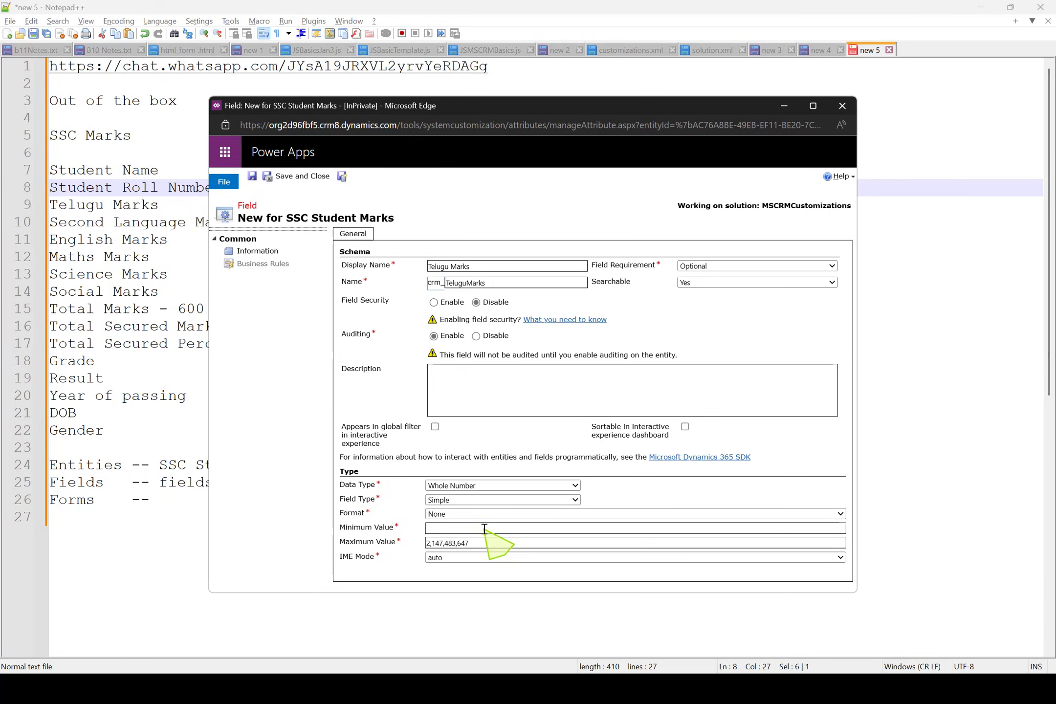
pyautogui.press('Tab')
pyautogui.write('100')
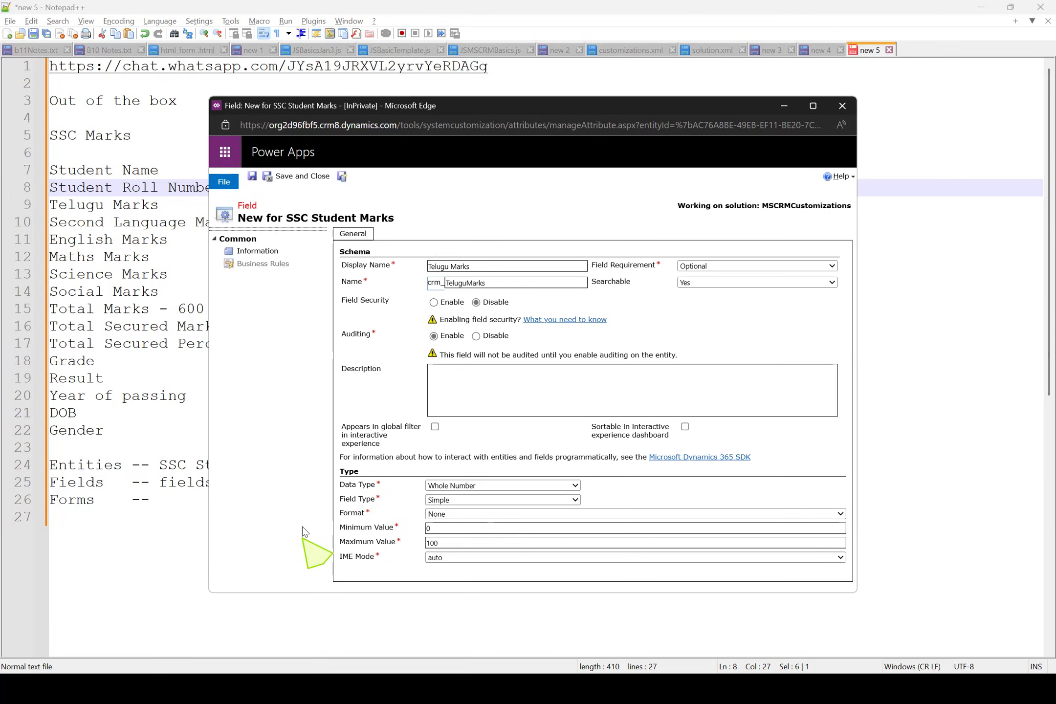
# Save and close the Telugu Marks field and return to the field list of the SSC Student Marks entity
pyautogui.click(252, 178)
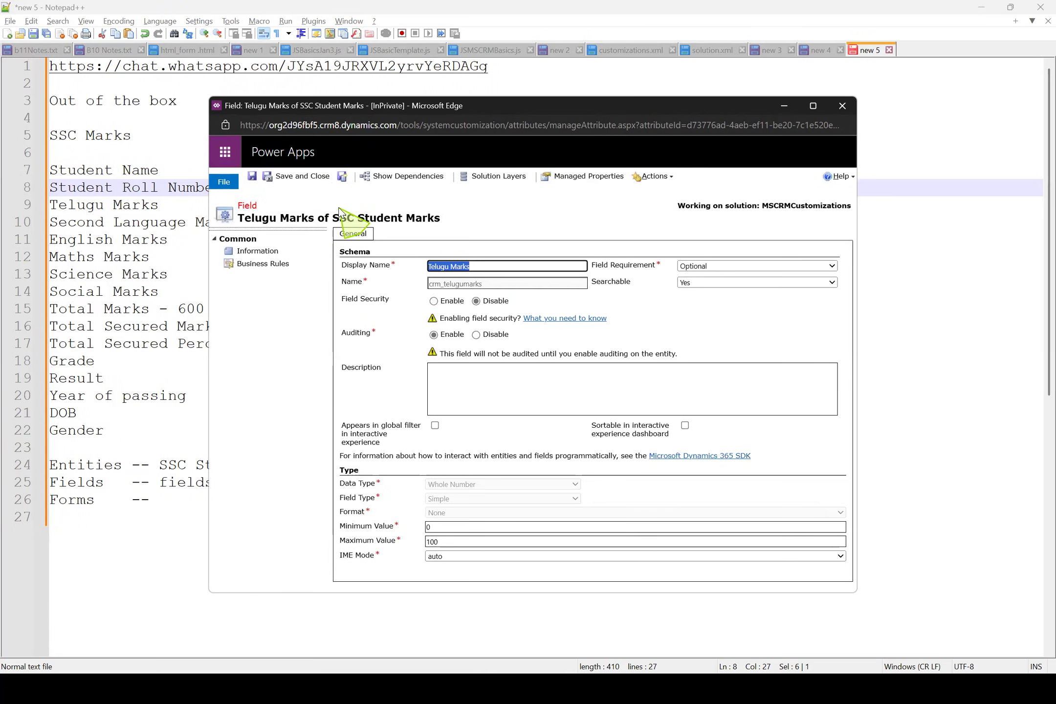
pyautogui.click(470, 266)
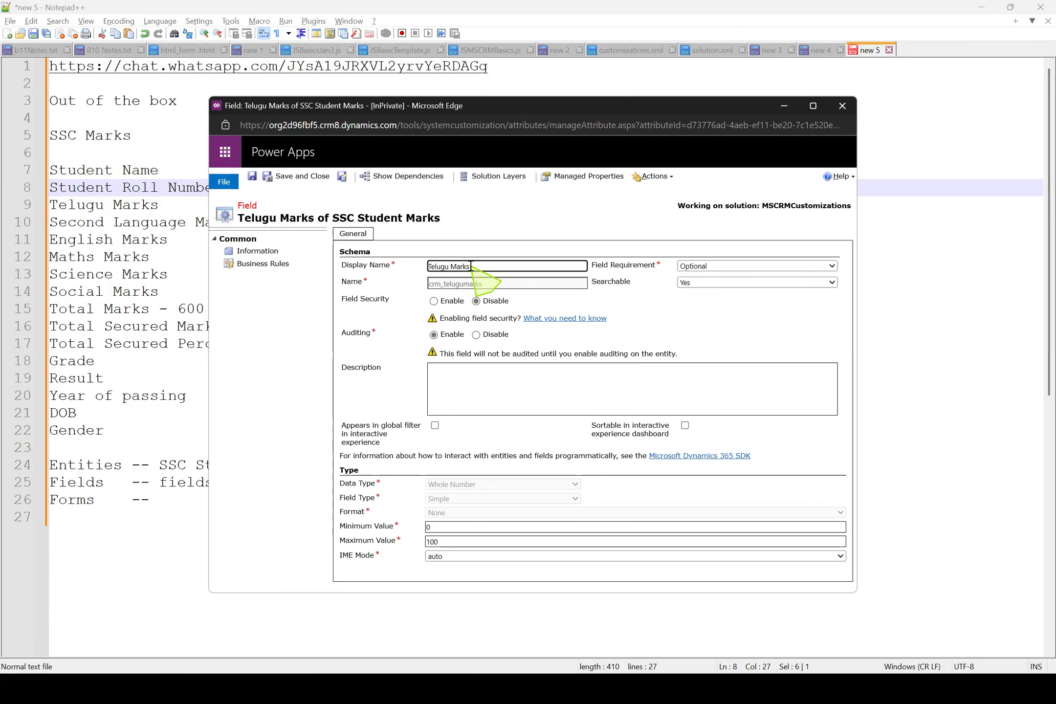
pyautogui.click(299, 178)
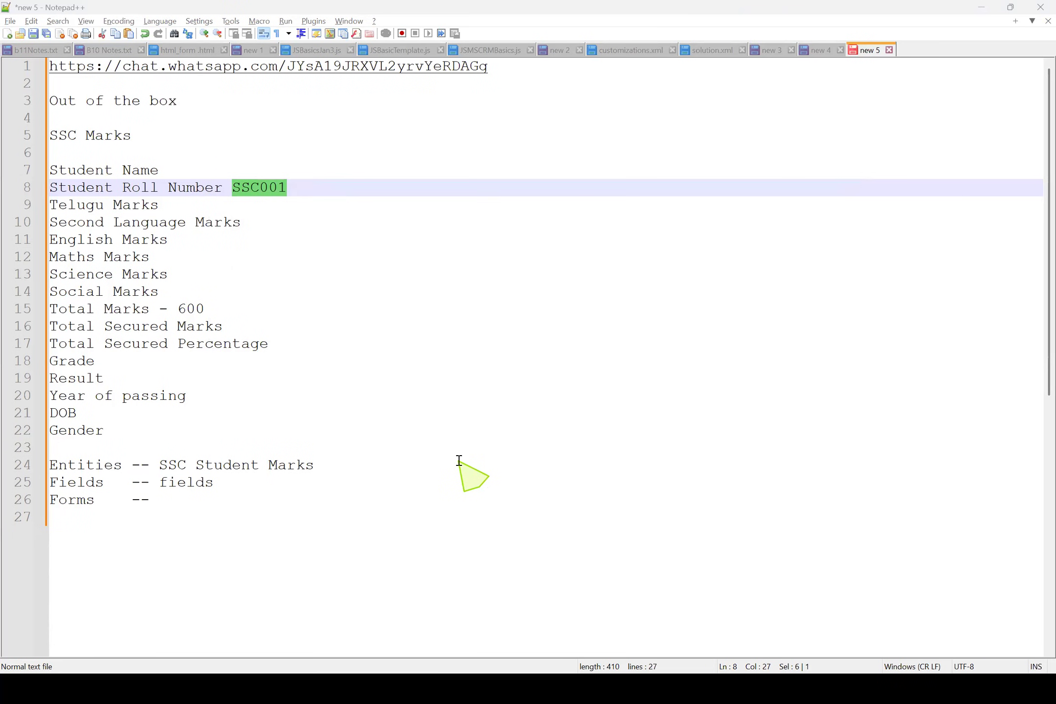
pyautogui.hotkey('alt', 'Tab')
pyautogui.hotkey('alt', 'Tab')
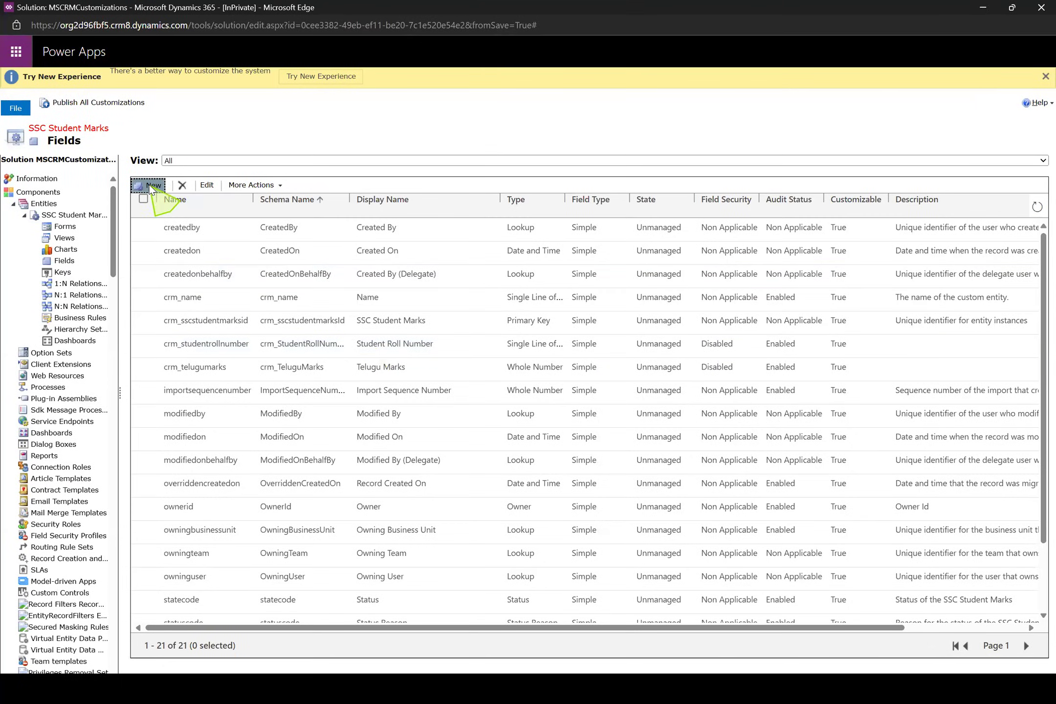
# Start a new field on the SSC Student Marks entity with the display name Second Language Marks
pyautogui.click(150, 189)
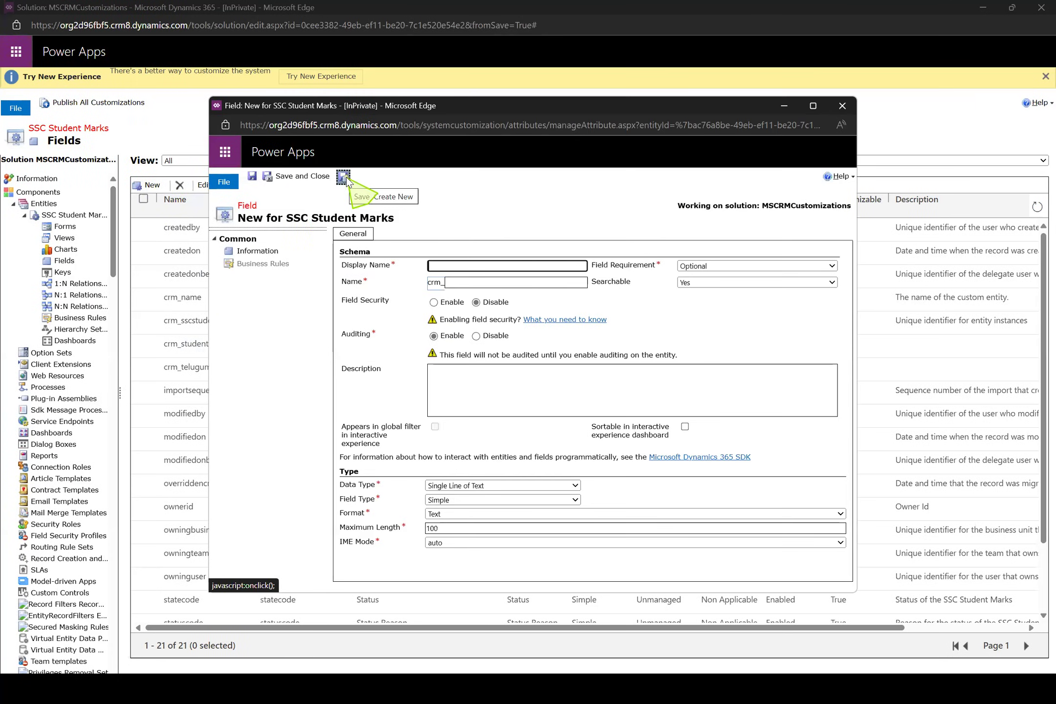
pyautogui.click(488, 266)
pyautogui.write('En')
pyautogui.press('BackSpace')
pyautogui.press('BackSpace')
pyautogui.write('Se')
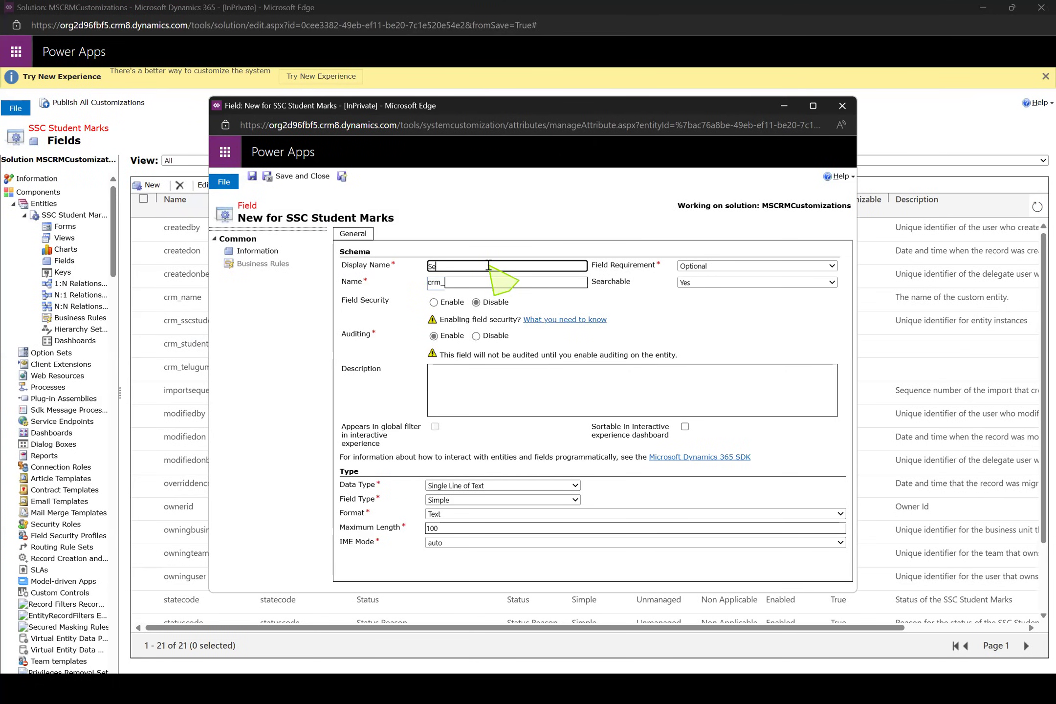
pyautogui.write('cond Language Marks')
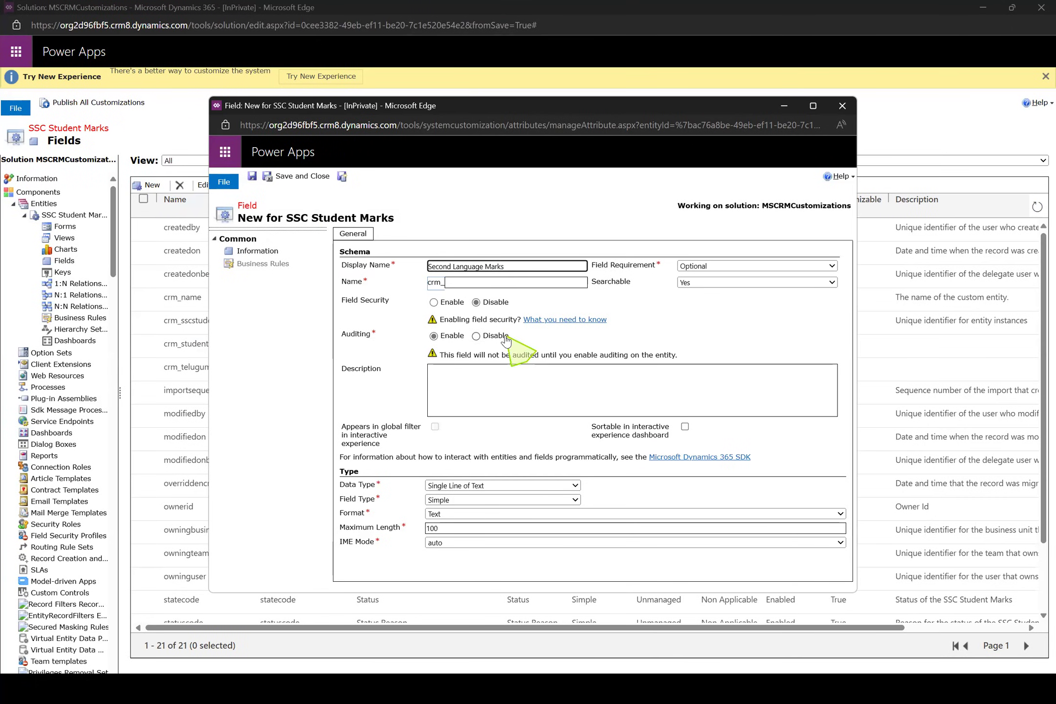
# Make Second Language Marks a Whole Number from 0 to 100, then save it and start another new field
pyautogui.click(491, 485)
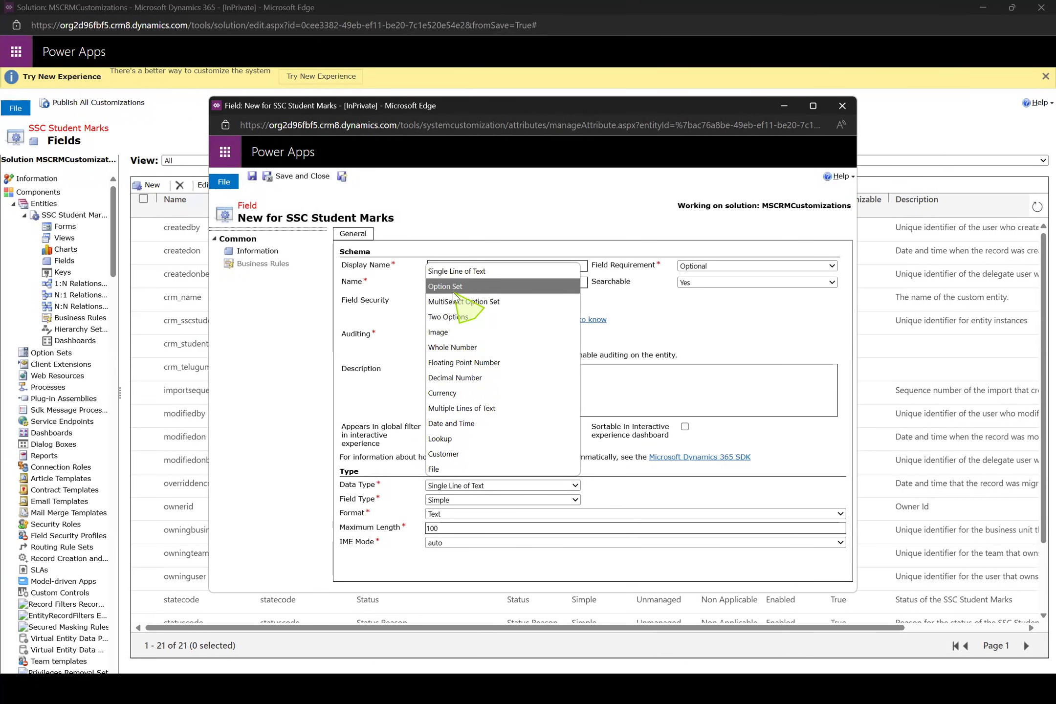
pyautogui.click(467, 347)
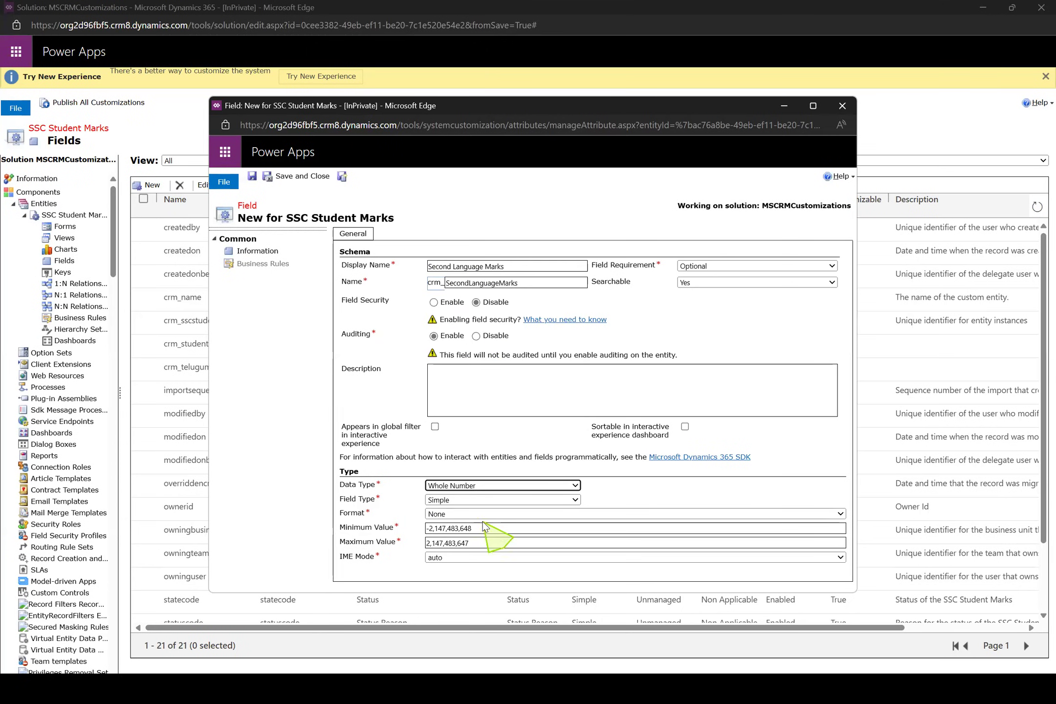
pyautogui.moveTo(484, 526); pyautogui.dragTo(359, 531)
pyautogui.write('0')
pyautogui.press('Tab')
pyautogui.write('100')
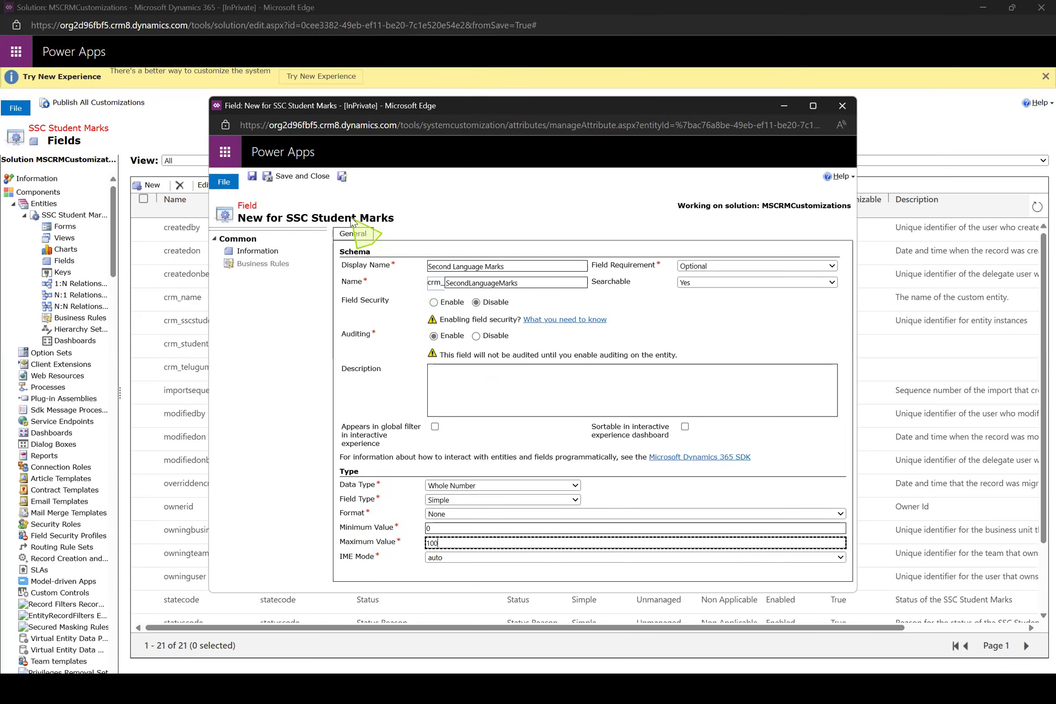
pyautogui.click(342, 176)
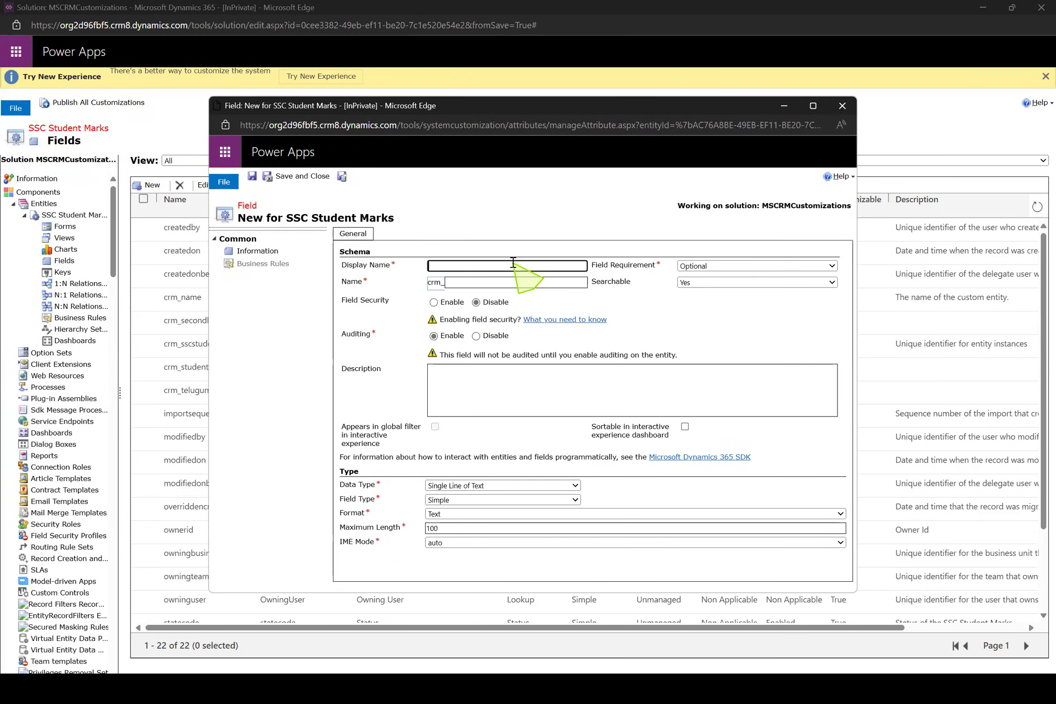
# Create the English Marks field as a Whole Number with minimum 0 and maximum 100, saving it and starting another new field
pyautogui.click(512, 263)
pyautogui.write('MEnglish Mark')
pyautogui.click(557, 485)
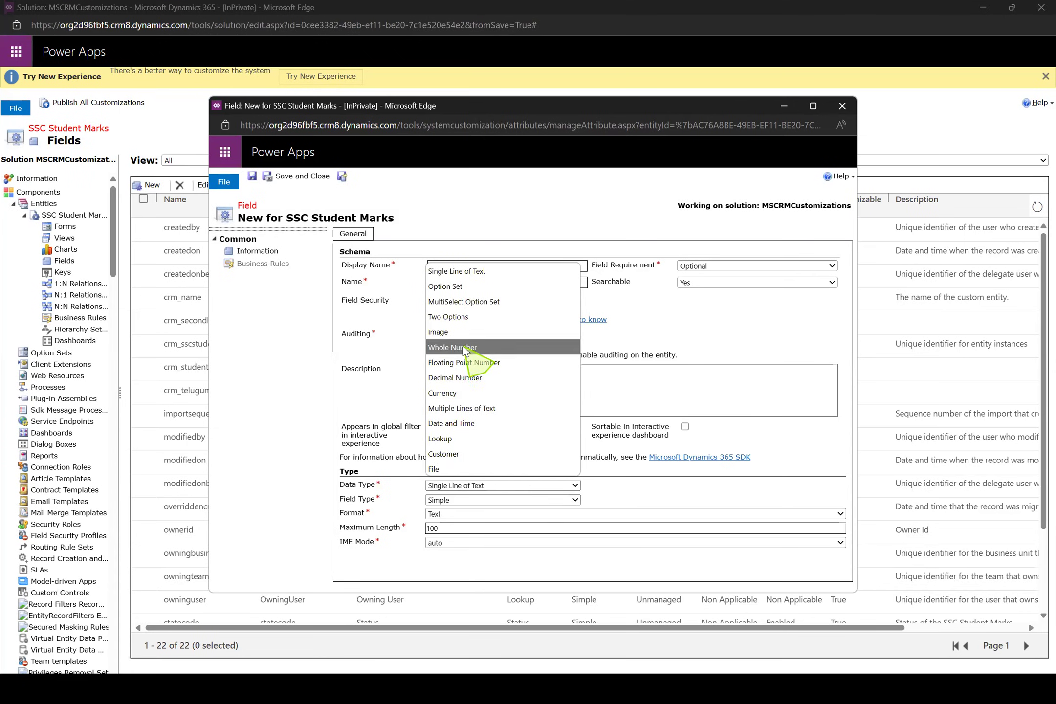
pyautogui.click(481, 348)
pyautogui.click(490, 529)
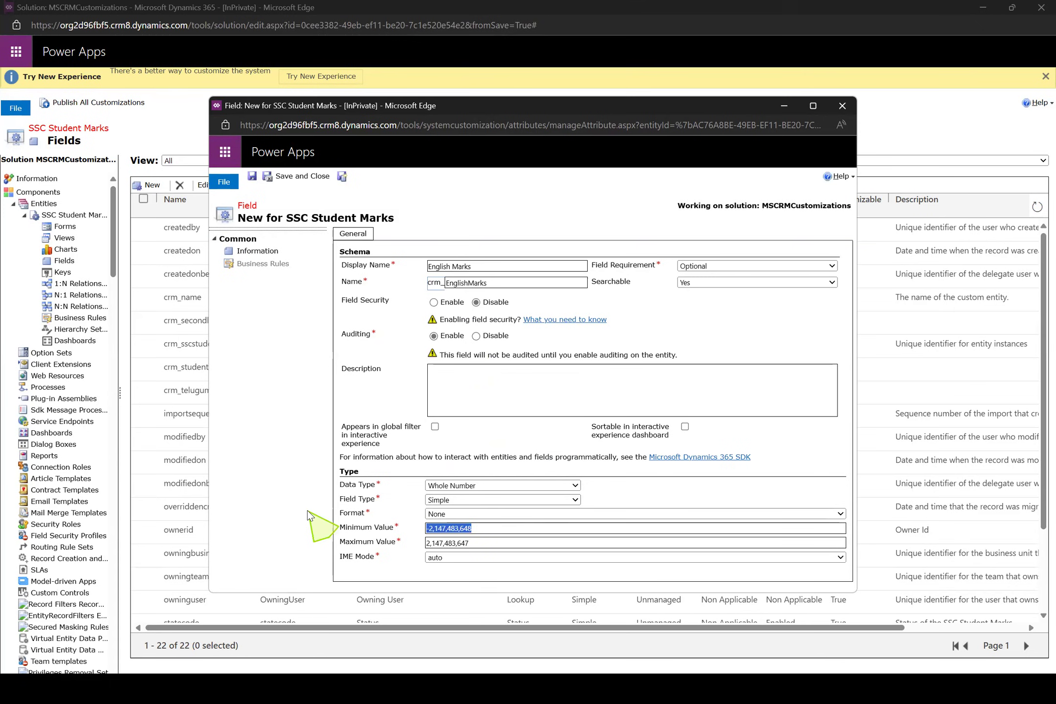
pyautogui.write('0')
pyautogui.press('Tab')
pyautogui.write('100')
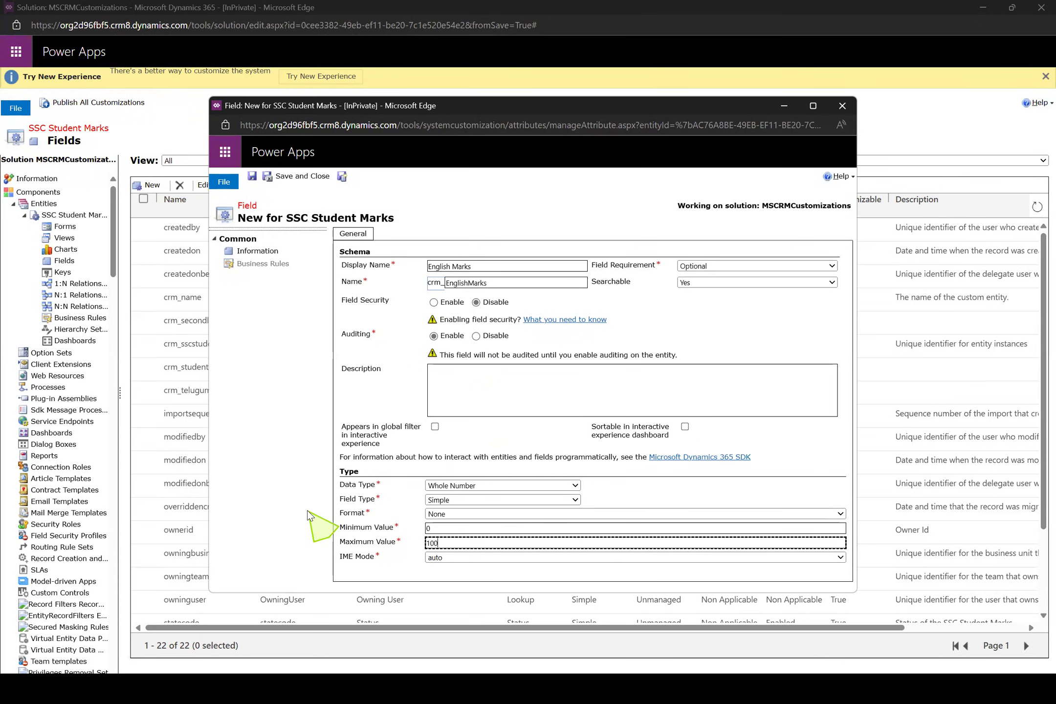
pyautogui.click(341, 176)
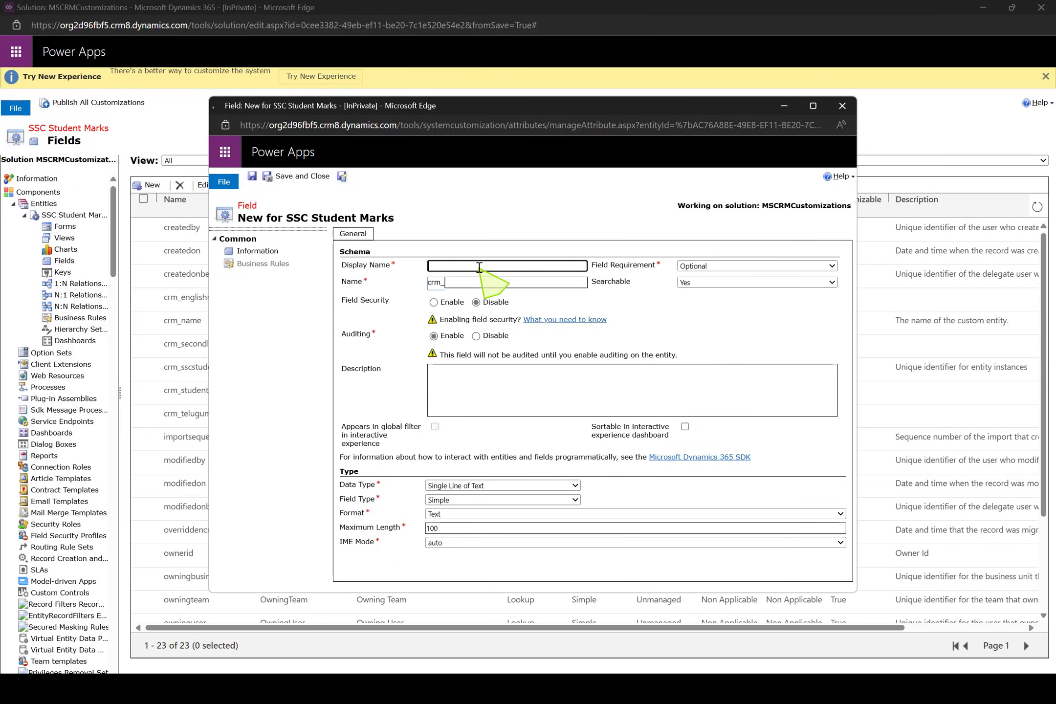
# Create the Maths Marks field as a Whole Number with minimum 0 and maximum 100, saving it and starting another new field
pyautogui.write('Maths Marks')
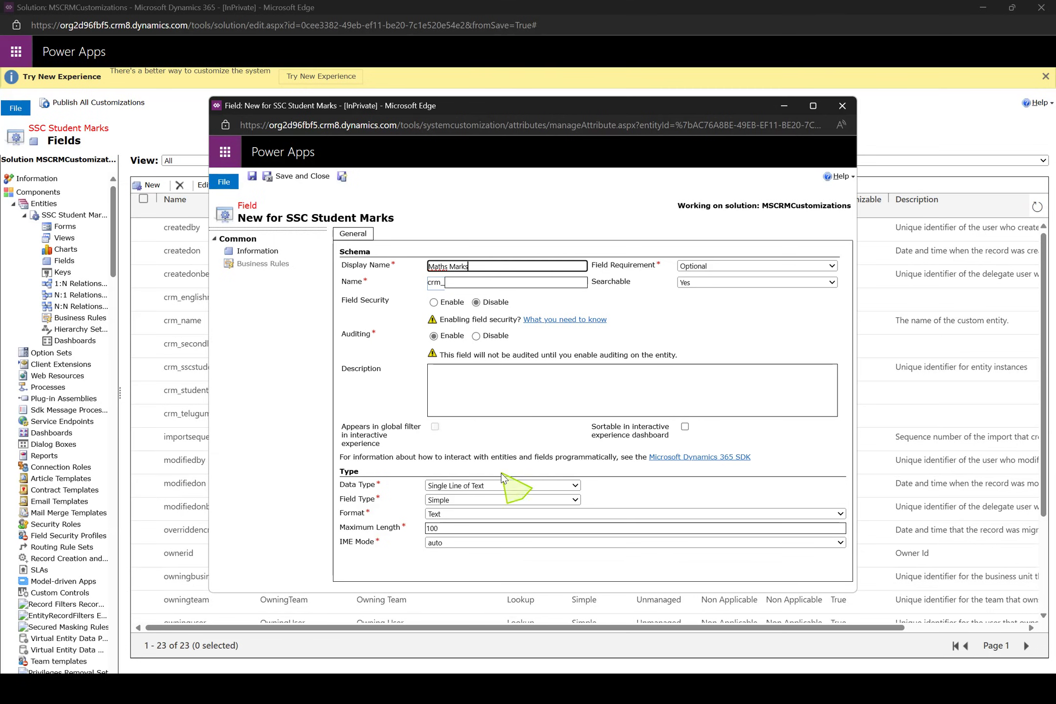
pyautogui.click(506, 486)
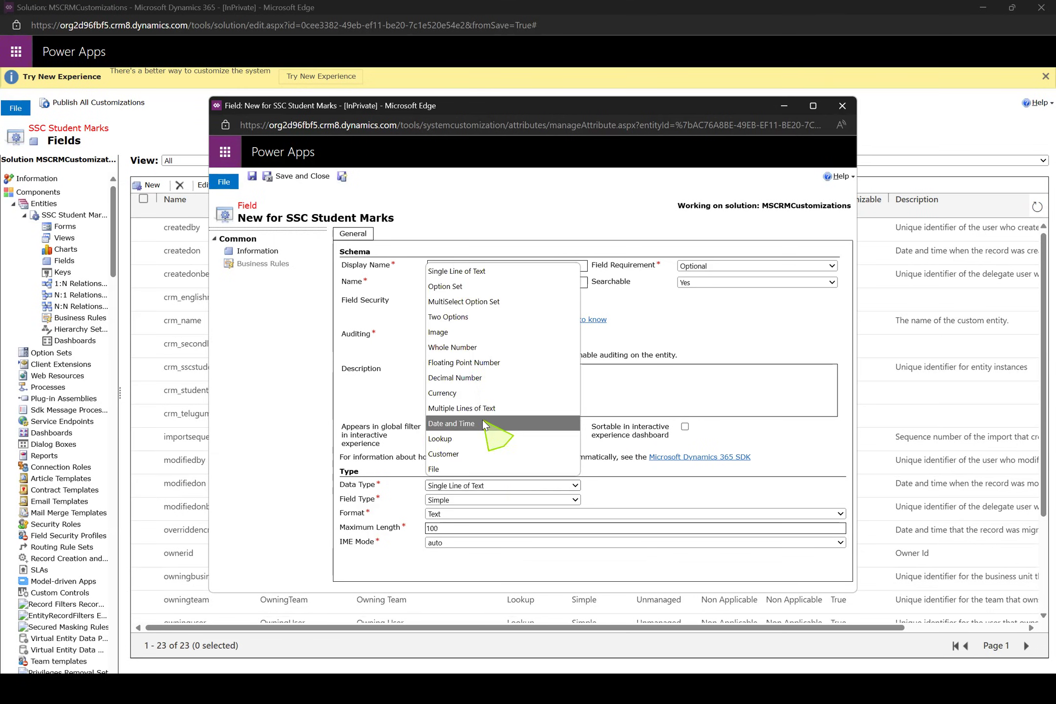
pyautogui.click(472, 348)
pyautogui.moveTo(479, 531); pyautogui.dragTo(412, 532)
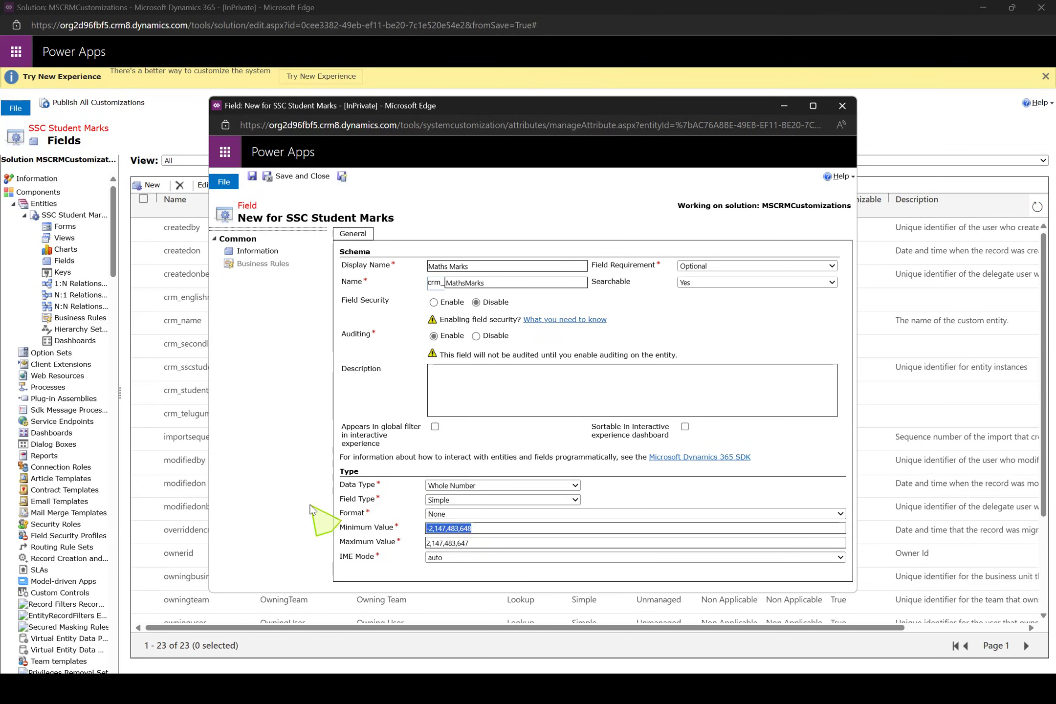
pyautogui.write('0')
pyautogui.press('Tab')
pyautogui.write('200')
pyautogui.press('BackSpace')
pyautogui.write('100')
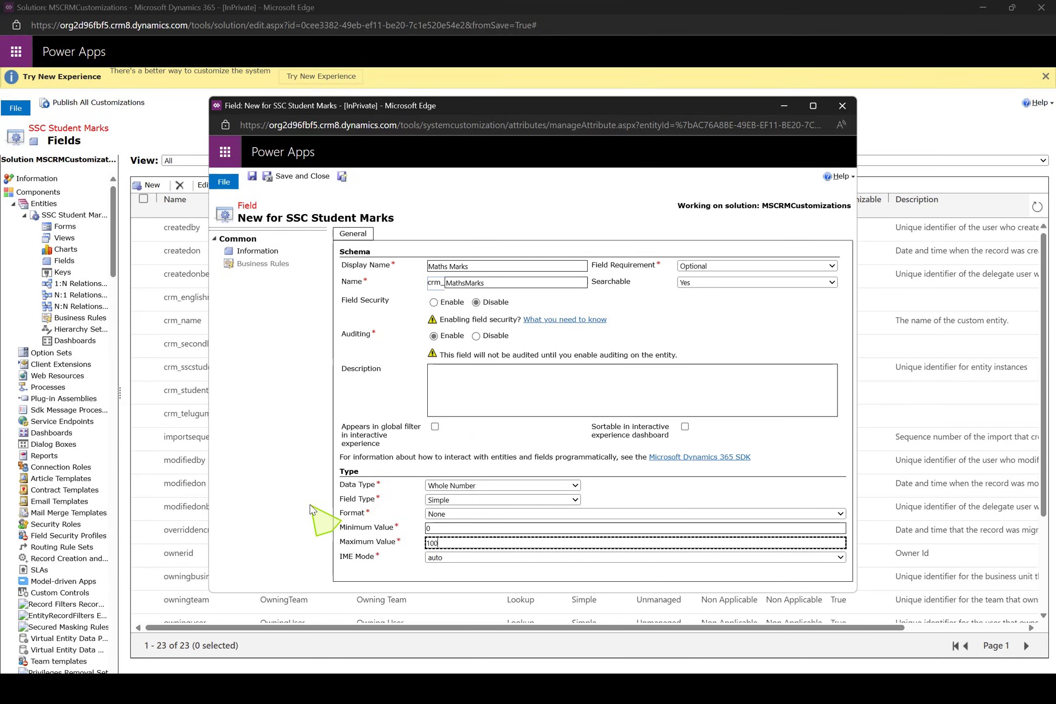
pyautogui.click(342, 177)
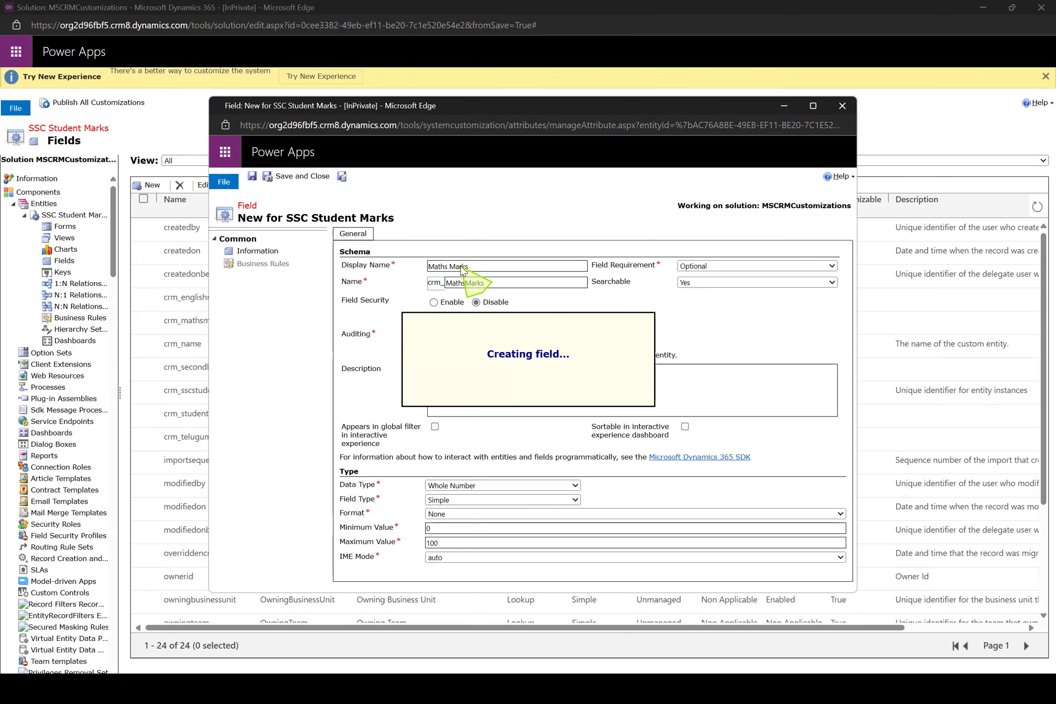
# Create the Science Marks field as a Whole Number with minimum 0 and maximum 100, saving it and starting another new field
pyautogui.write('Science Marks')
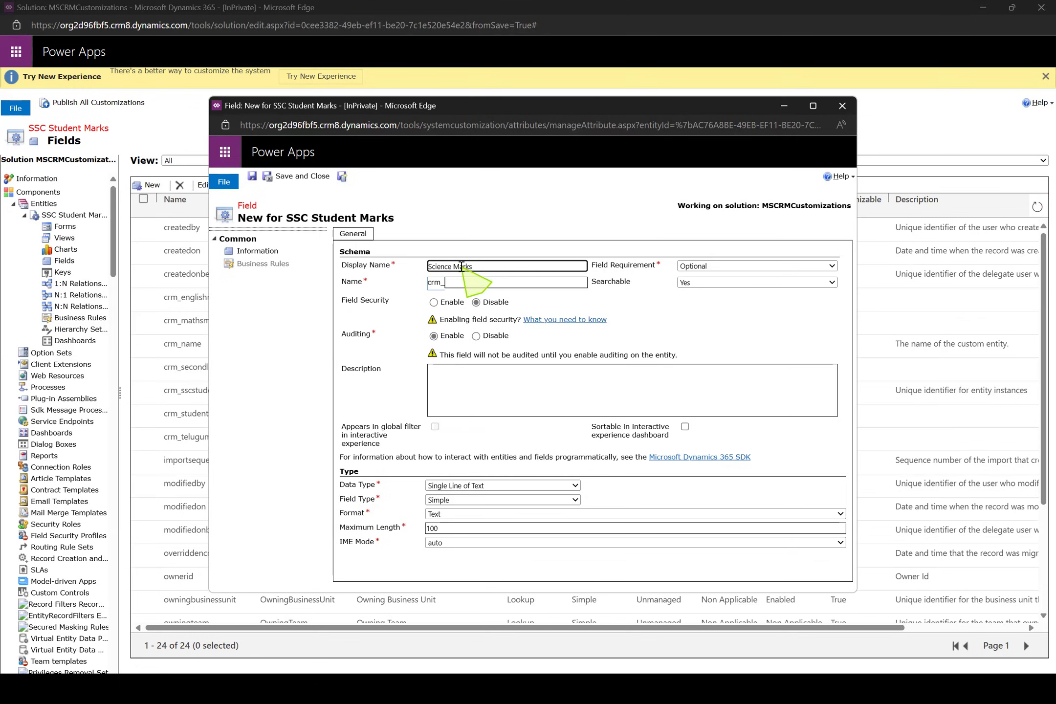
pyautogui.click(514, 486)
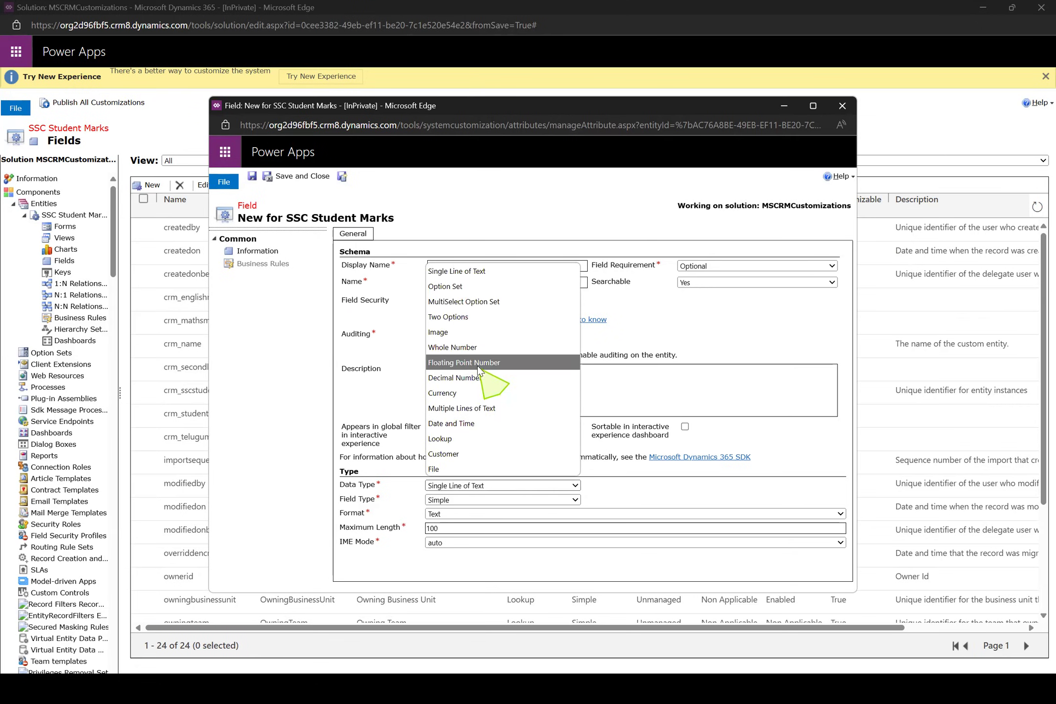
pyautogui.click(480, 347)
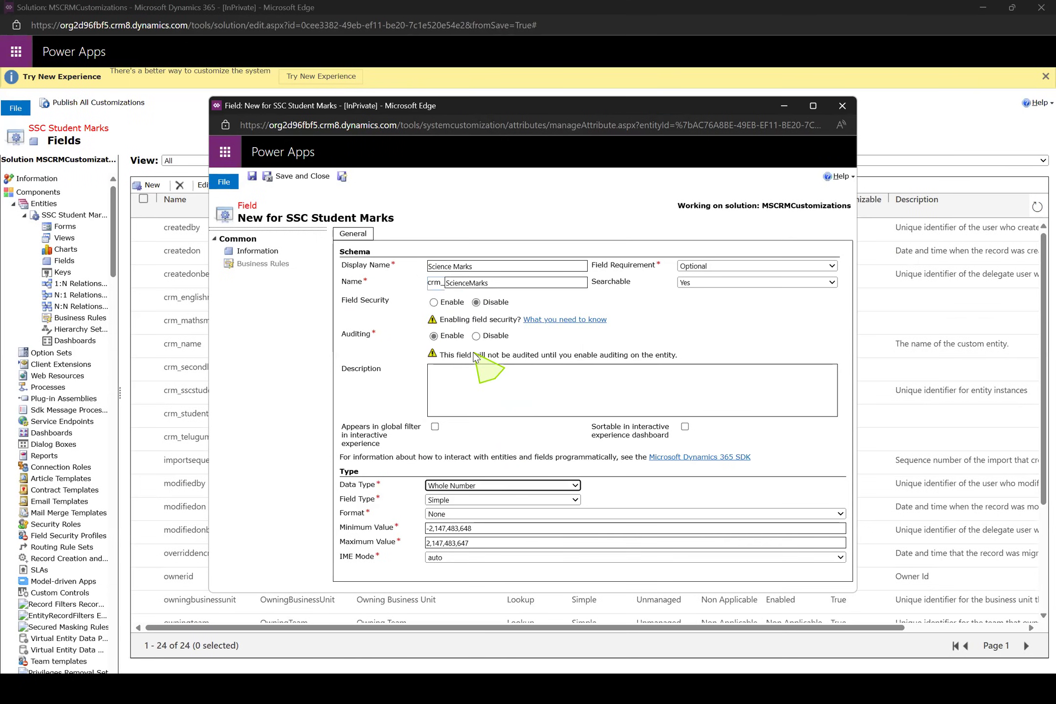
pyautogui.tripleClick(493, 529)
pyautogui.write('0')
pyautogui.press('Tab')
pyautogui.write('100')
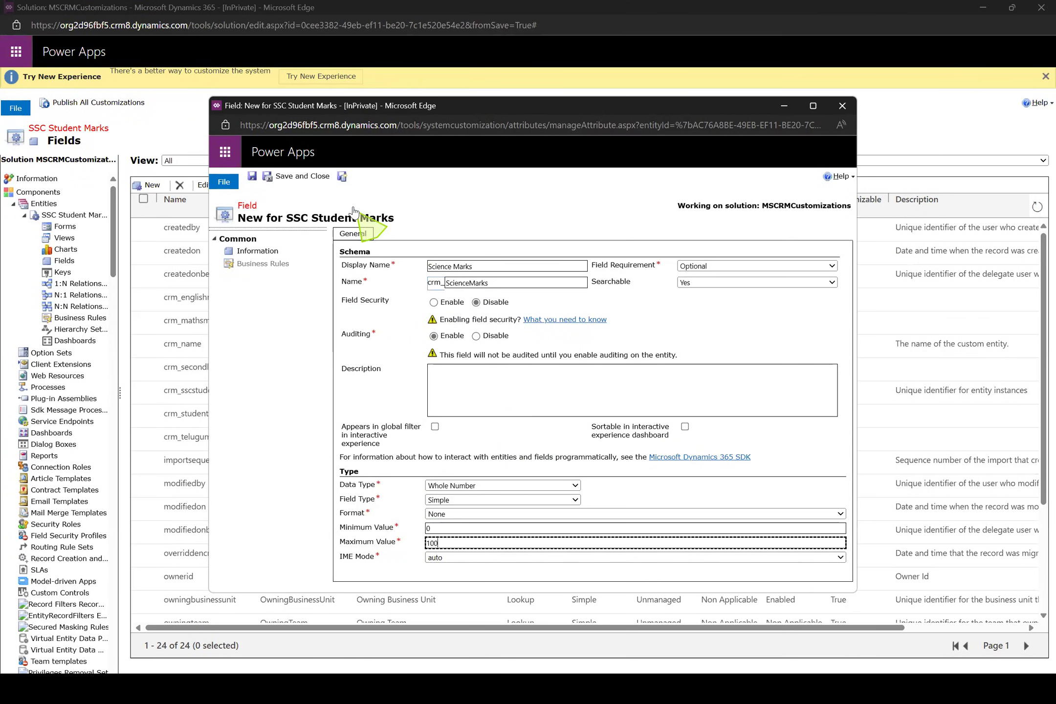
pyautogui.click(343, 176)
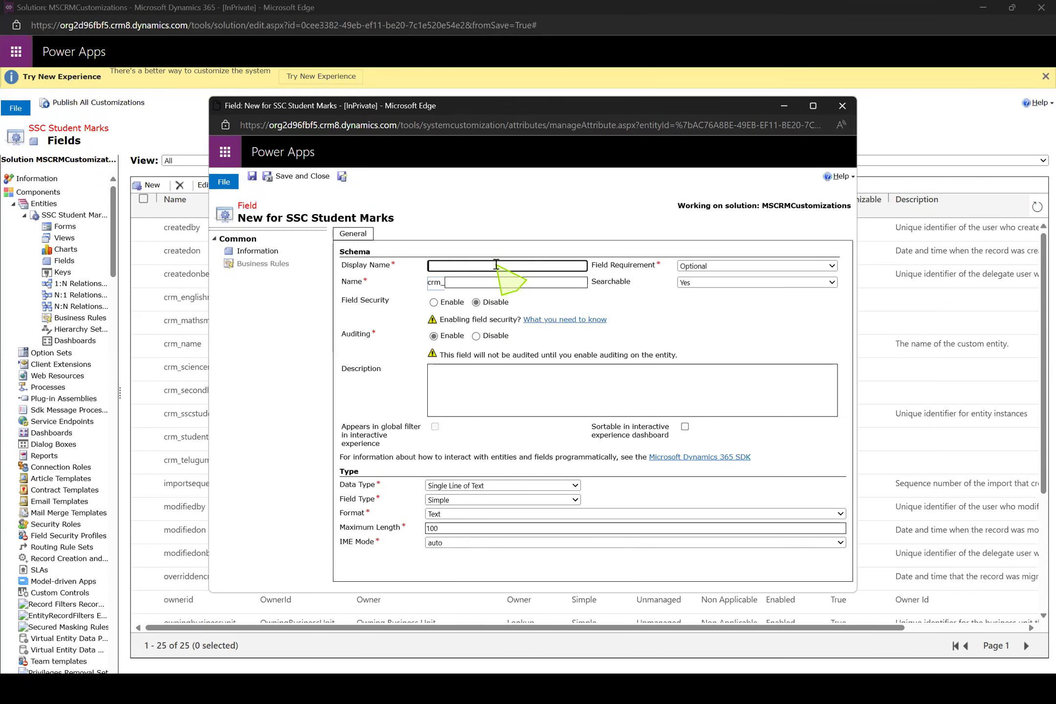
# Create the Social Marks field as a Whole Number with minimum 0 and maximum 100, saving it and starting another new field
pyautogui.write('Social Marks')
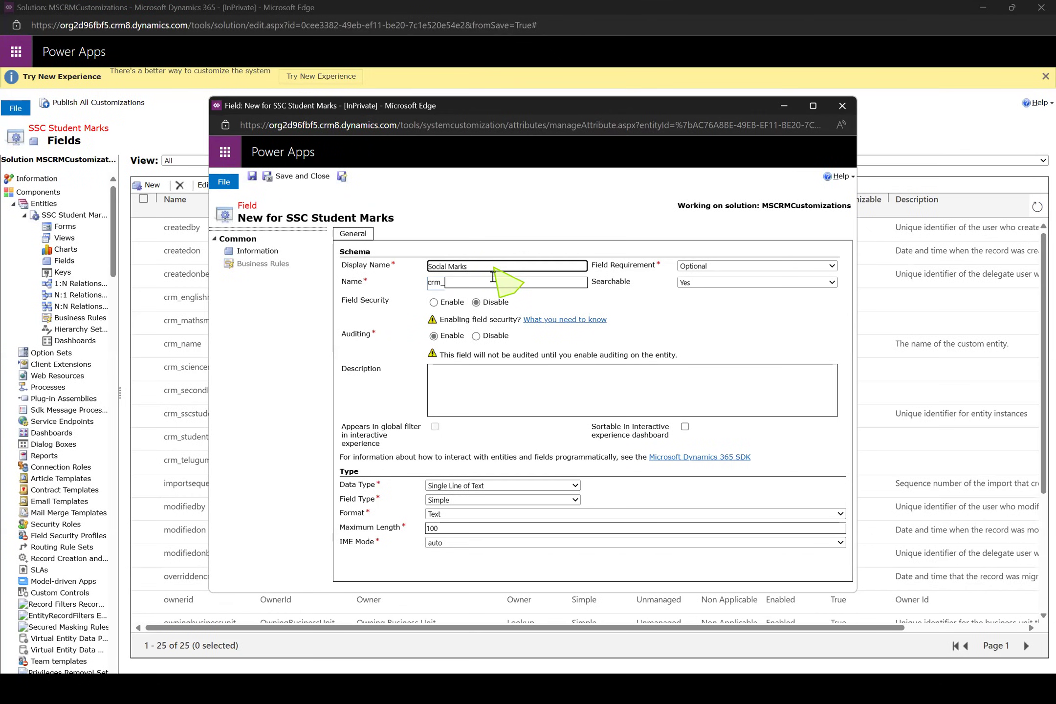
pyautogui.click(533, 487)
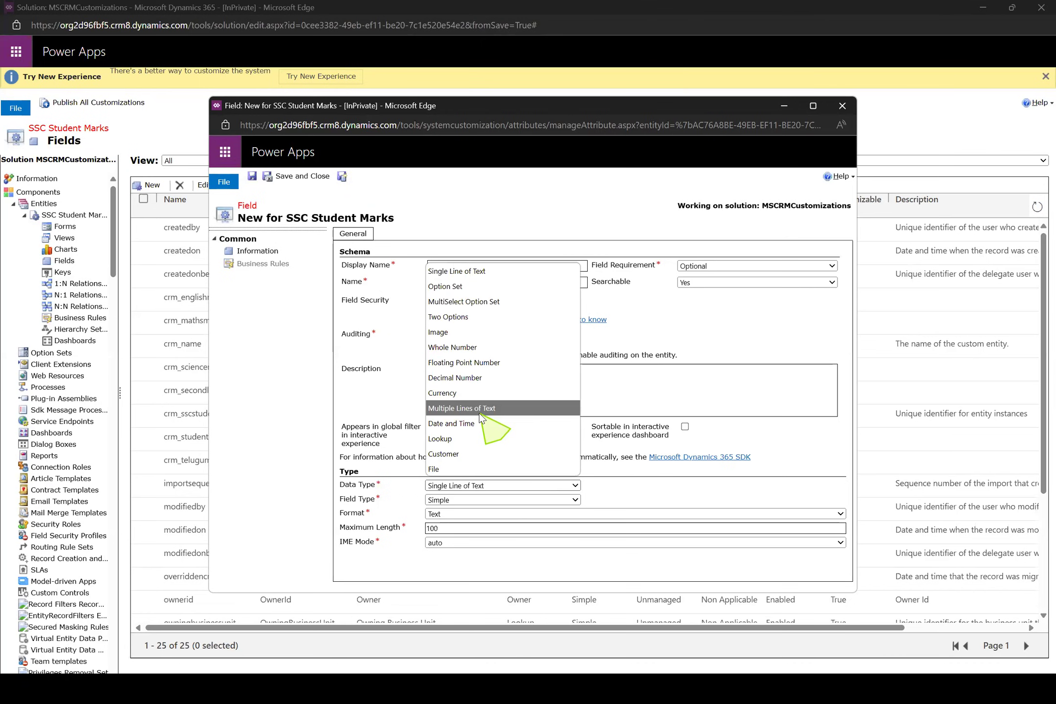
pyautogui.click(456, 347)
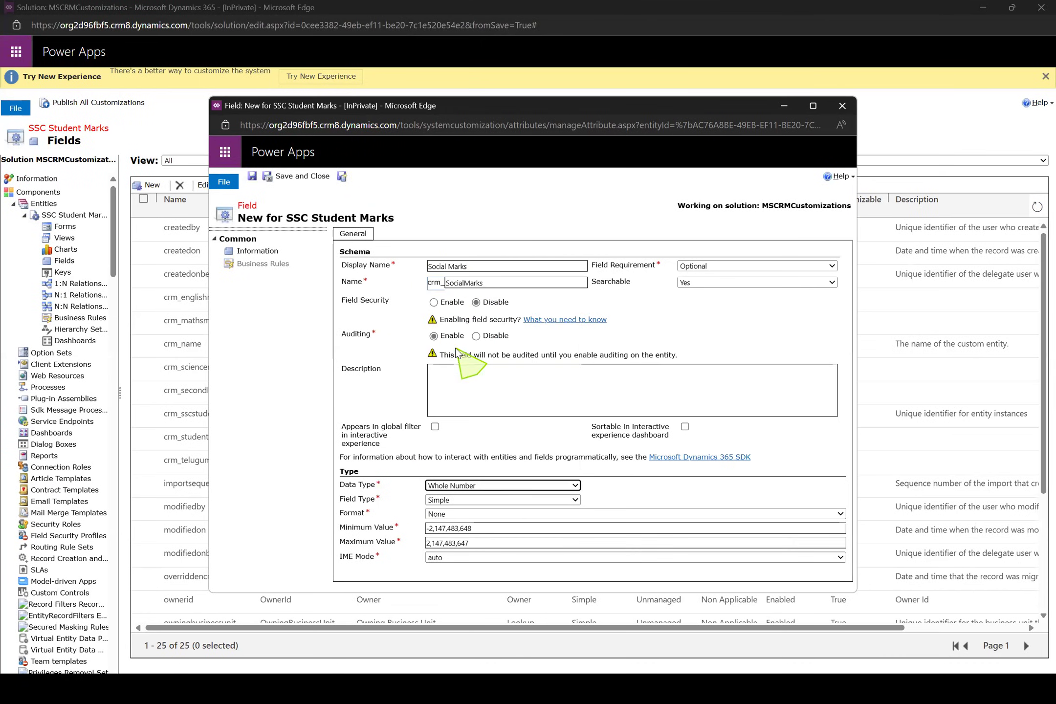
pyautogui.click(485, 527)
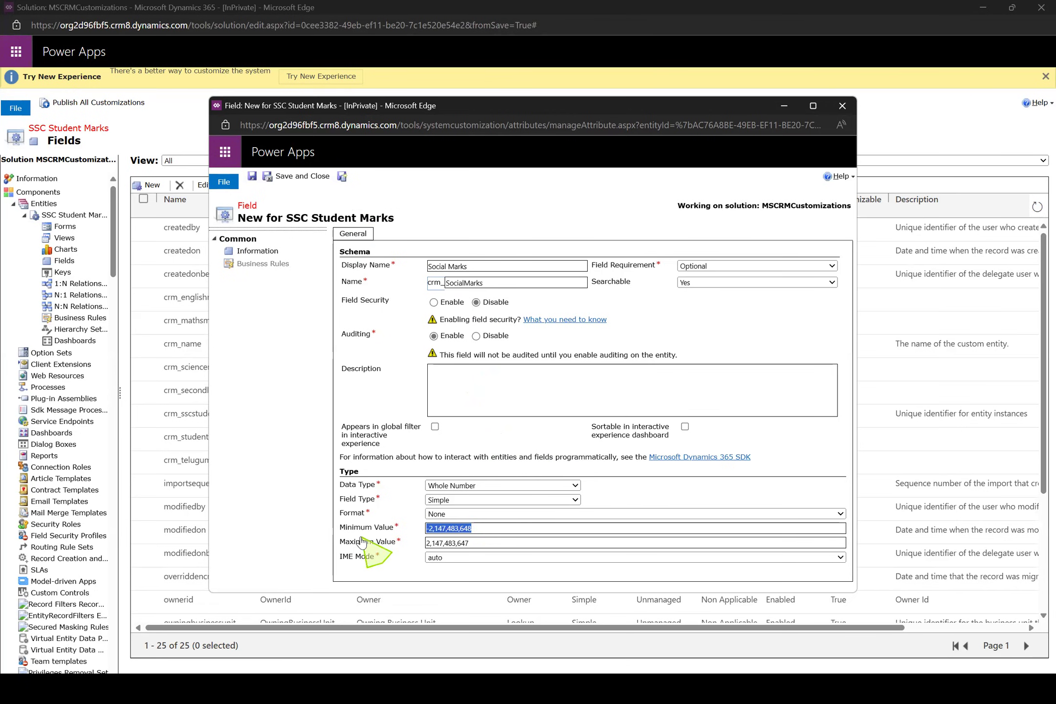
pyautogui.write('0')
pyautogui.press('Tab')
pyautogui.write('1')
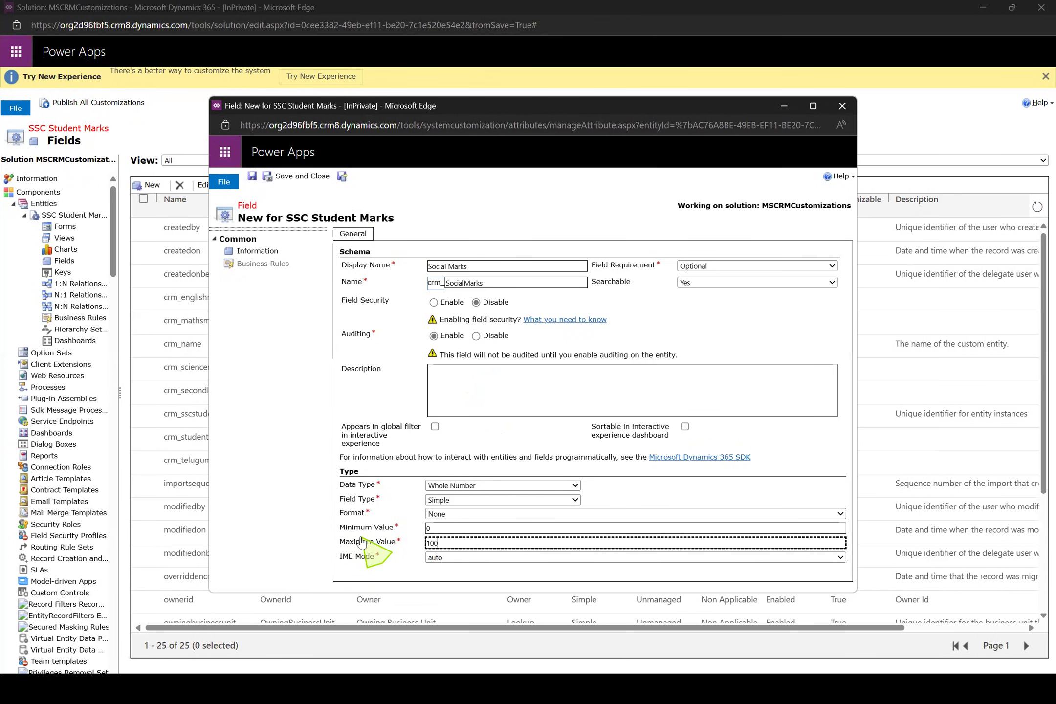
pyautogui.click(342, 177)
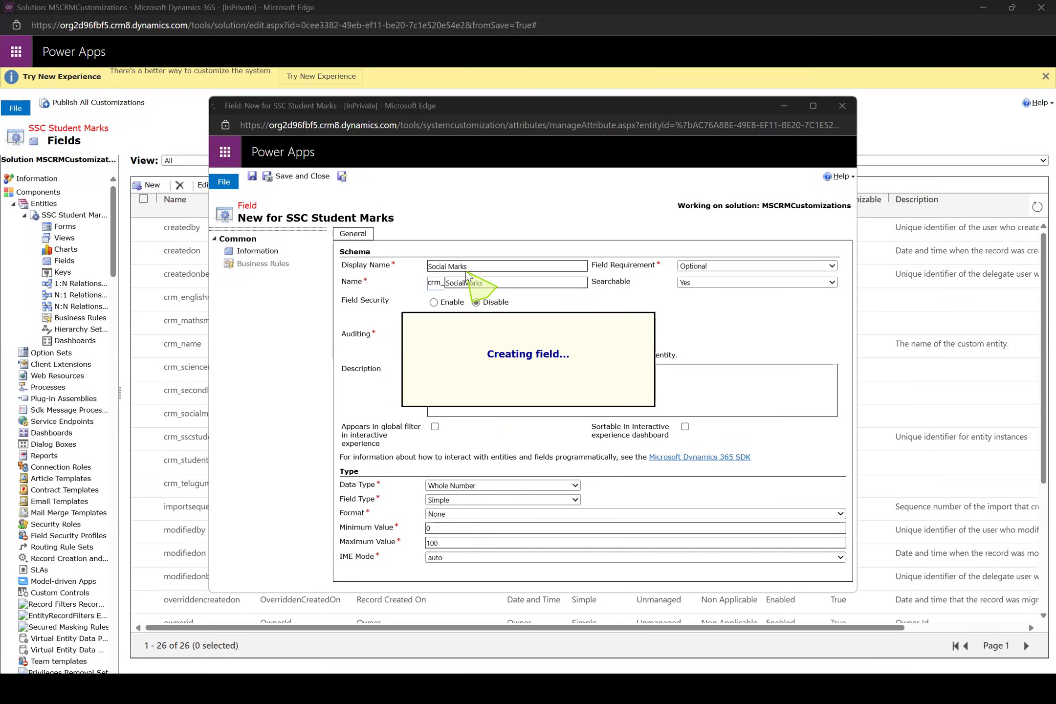
# Name the new field Result and set its data type to Option Set
pyautogui.click(482, 265)
pyautogui.write('resu')
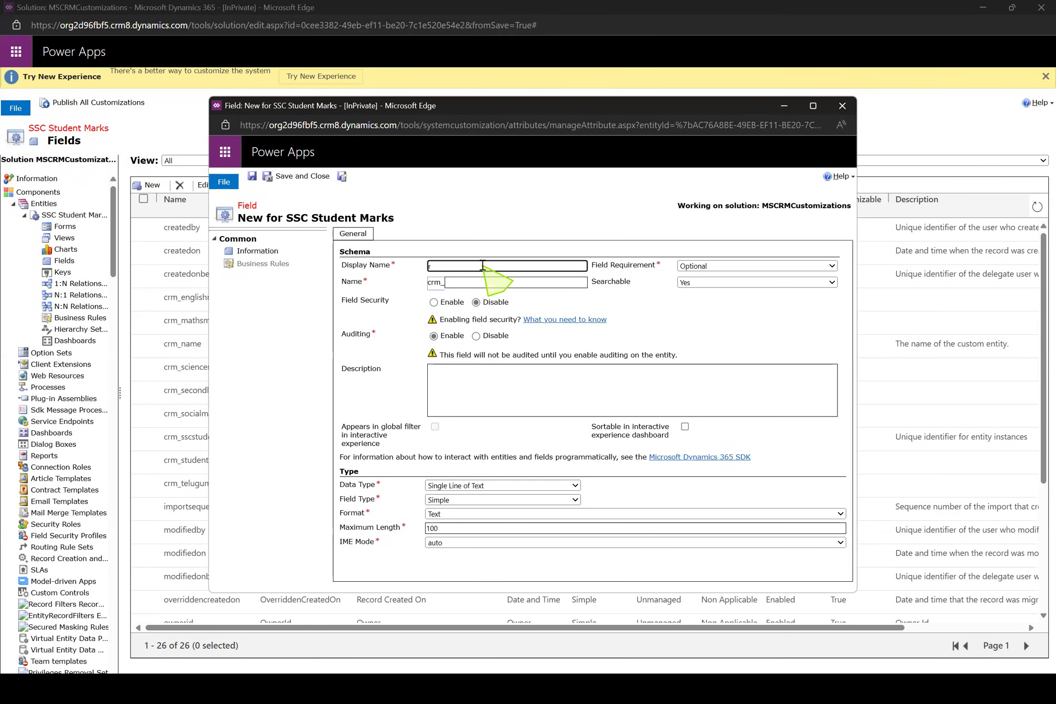
pyautogui.write('sule')
pyautogui.click(505, 485)
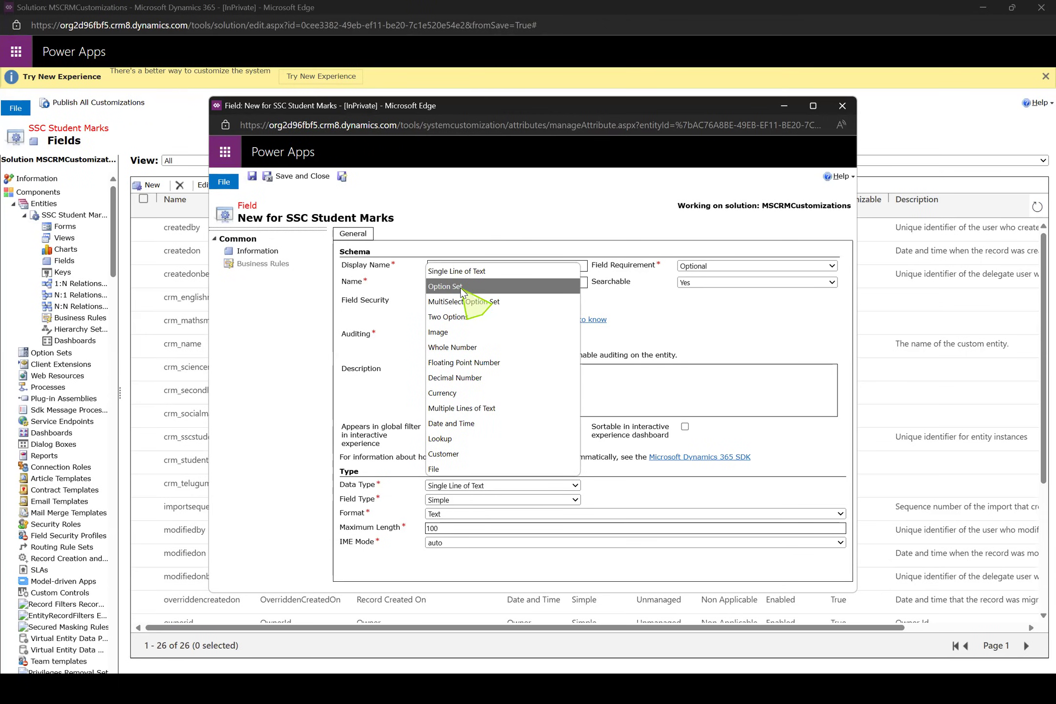
pyautogui.click(461, 287)
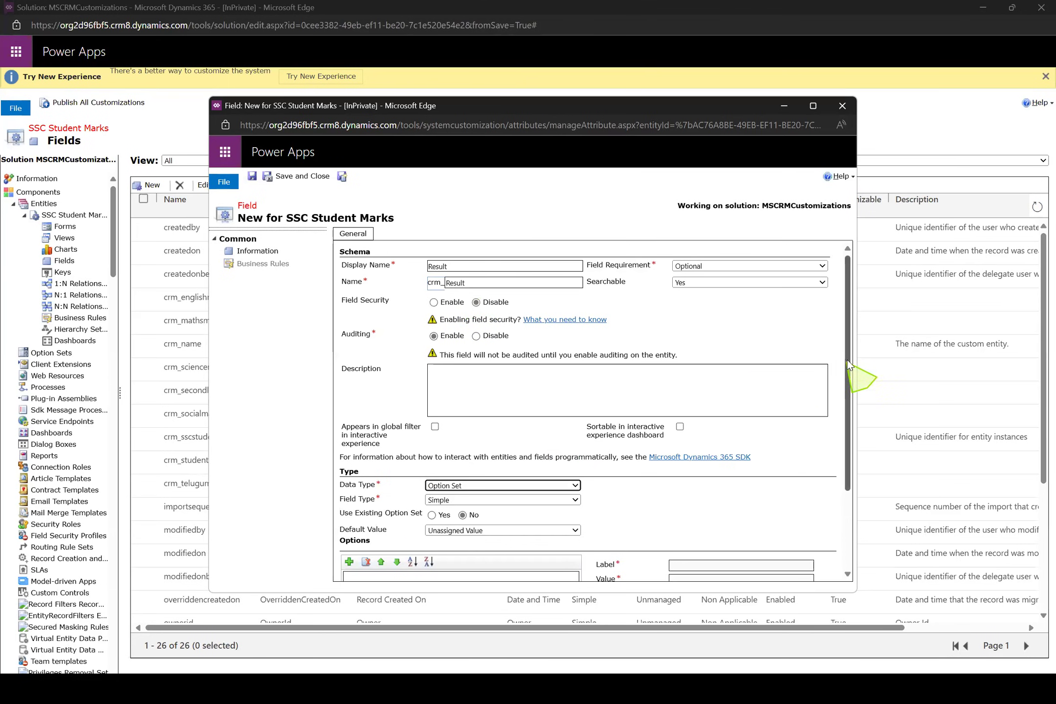
pyautogui.scroll(-2, 843, 439)
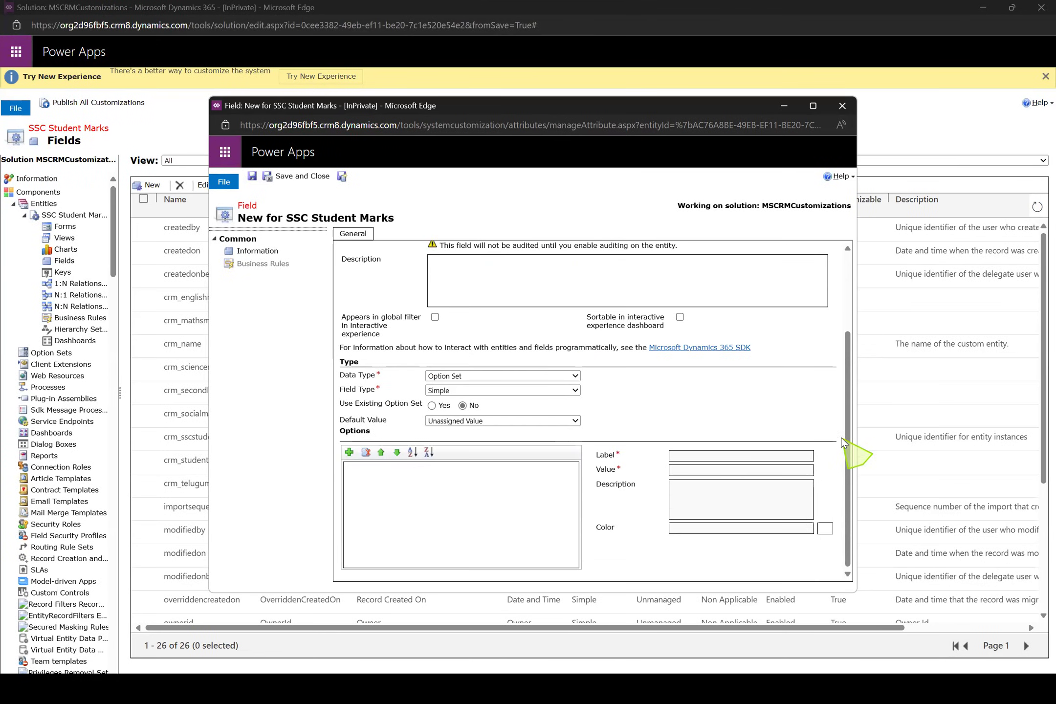
# Add the options Pass and Fail to the Result field, saving it and starting another new field
pyautogui.click(349, 453)
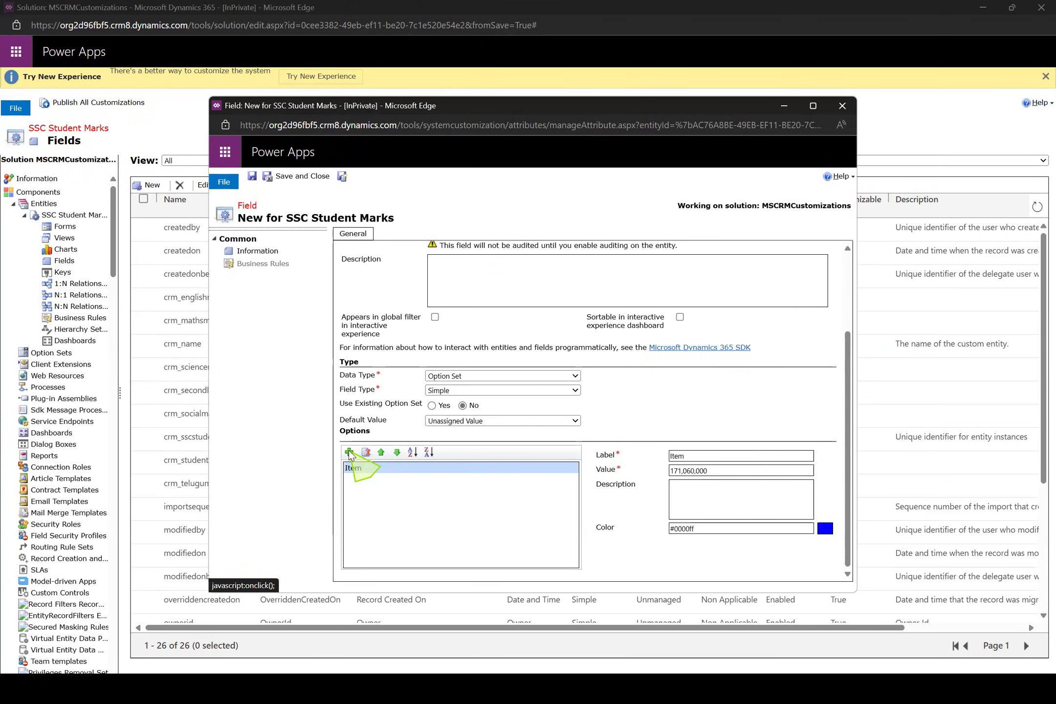
pyautogui.click(349, 453)
pyautogui.click(357, 469)
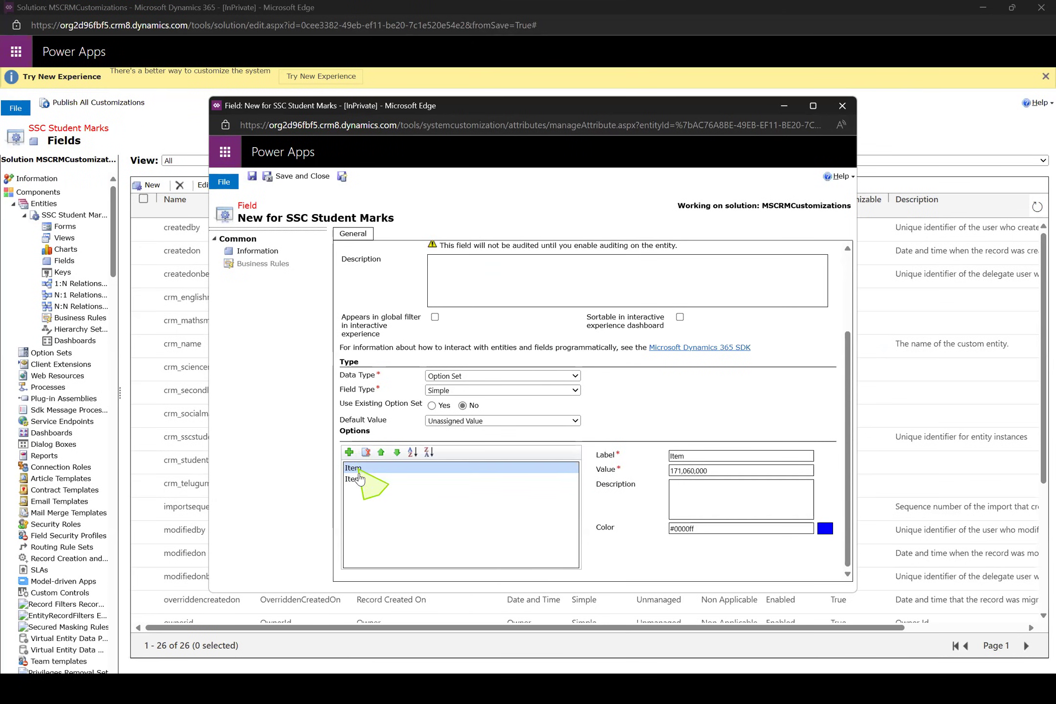
pyautogui.doubleClick(694, 457)
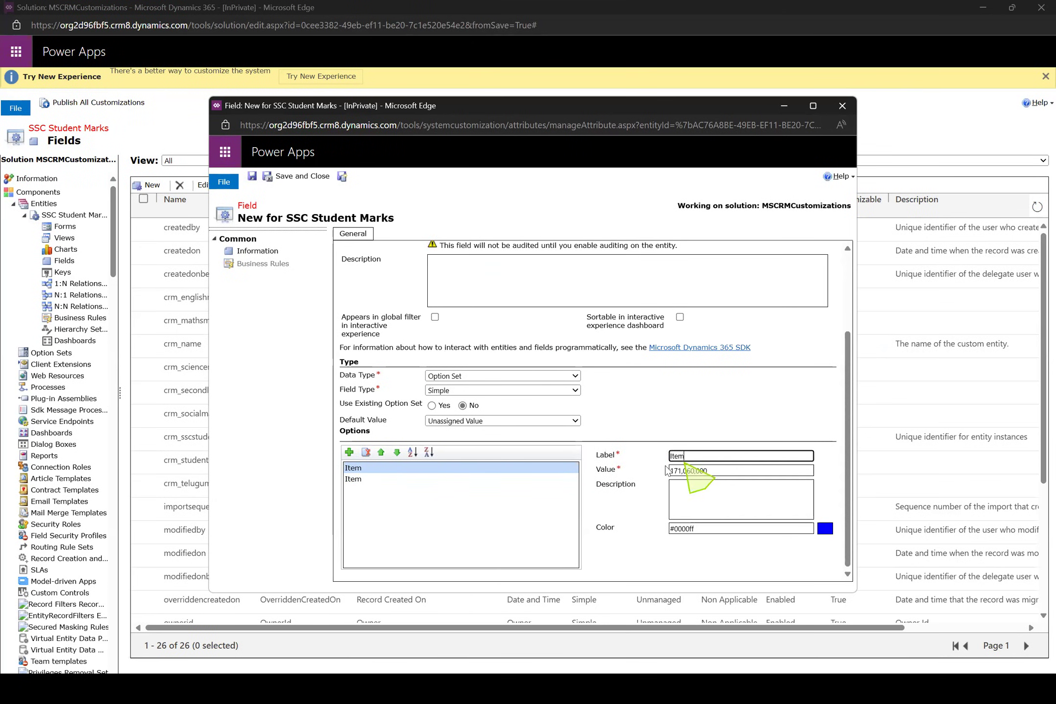
pyautogui.write('Pass')
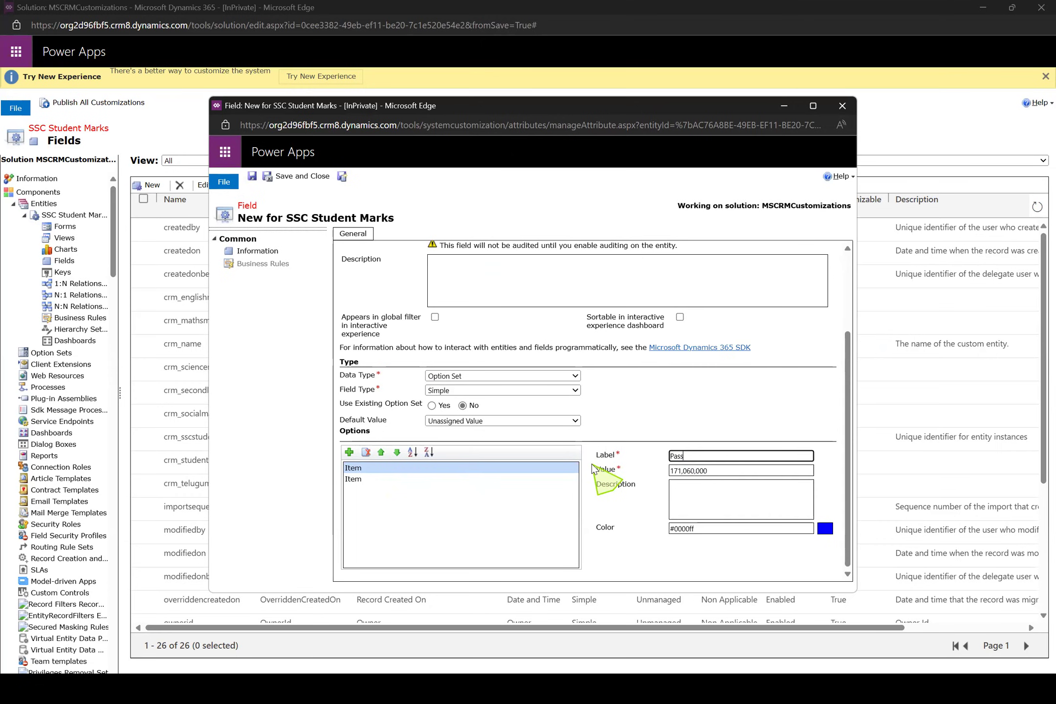
pyautogui.click(357, 481)
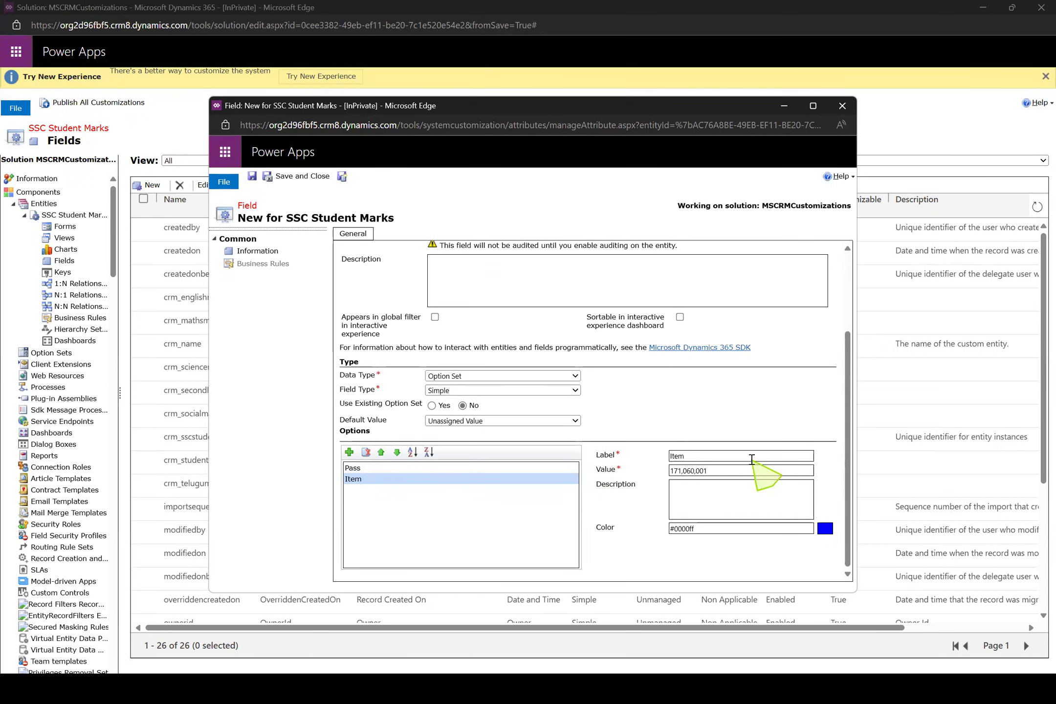
pyautogui.click(633, 457)
pyautogui.write('Fail')
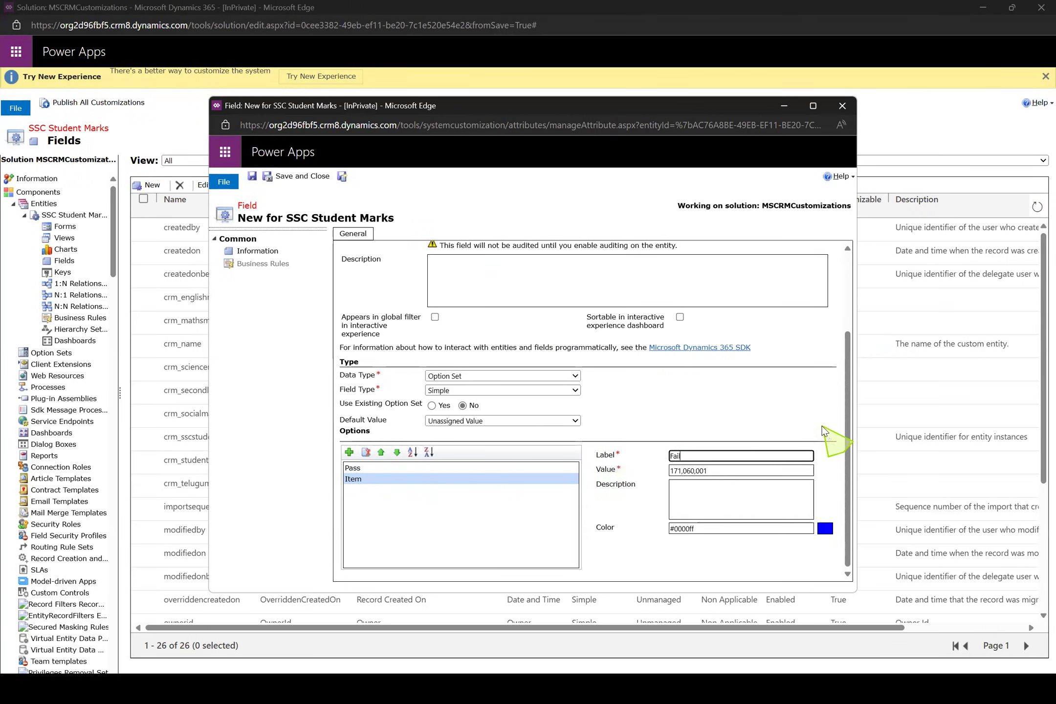
pyautogui.moveTo(847, 445); pyautogui.dragTo(844, 359)
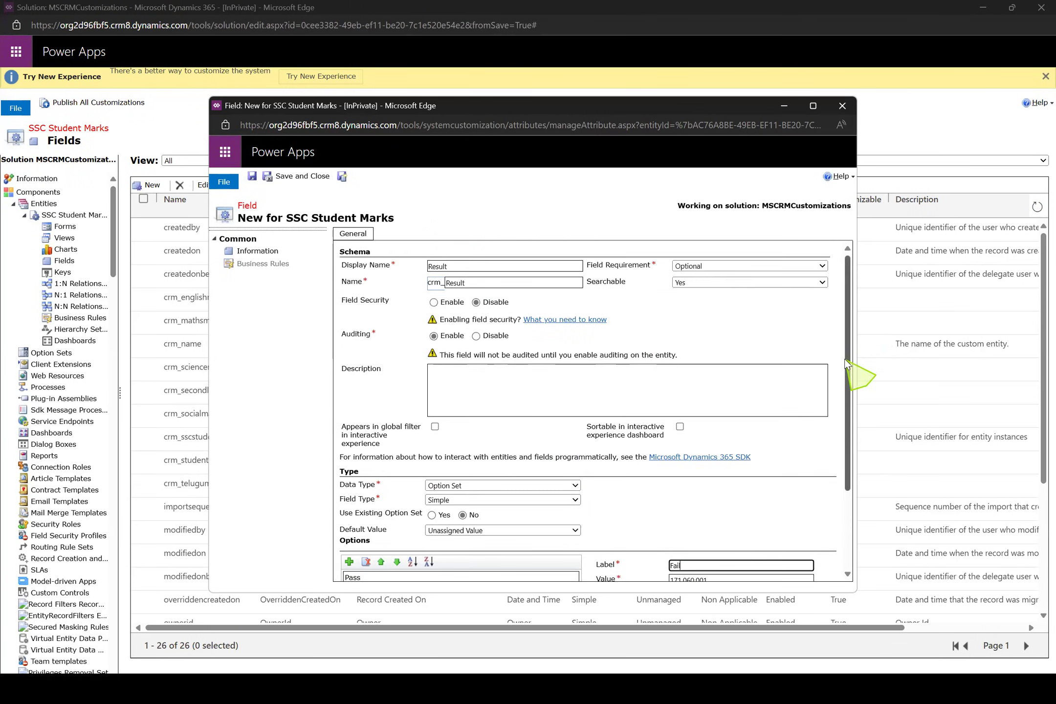
pyautogui.click(343, 178)
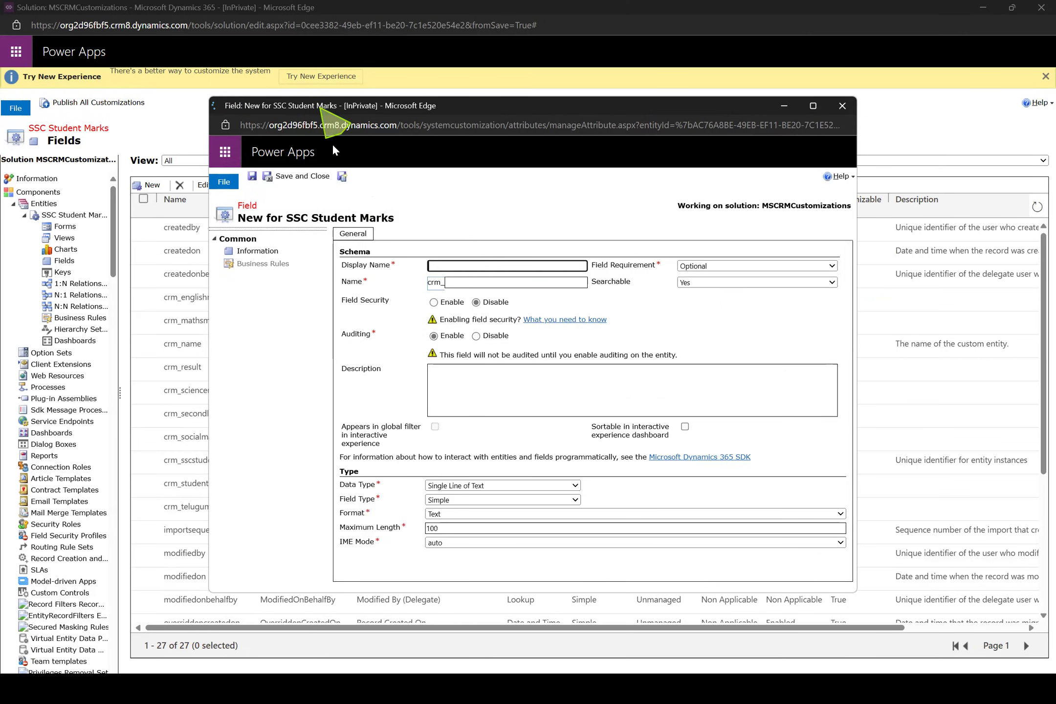
# Name the new field Grade and set its data type to Option Set
pyautogui.click(479, 266)
pyautogui.write('Grade')
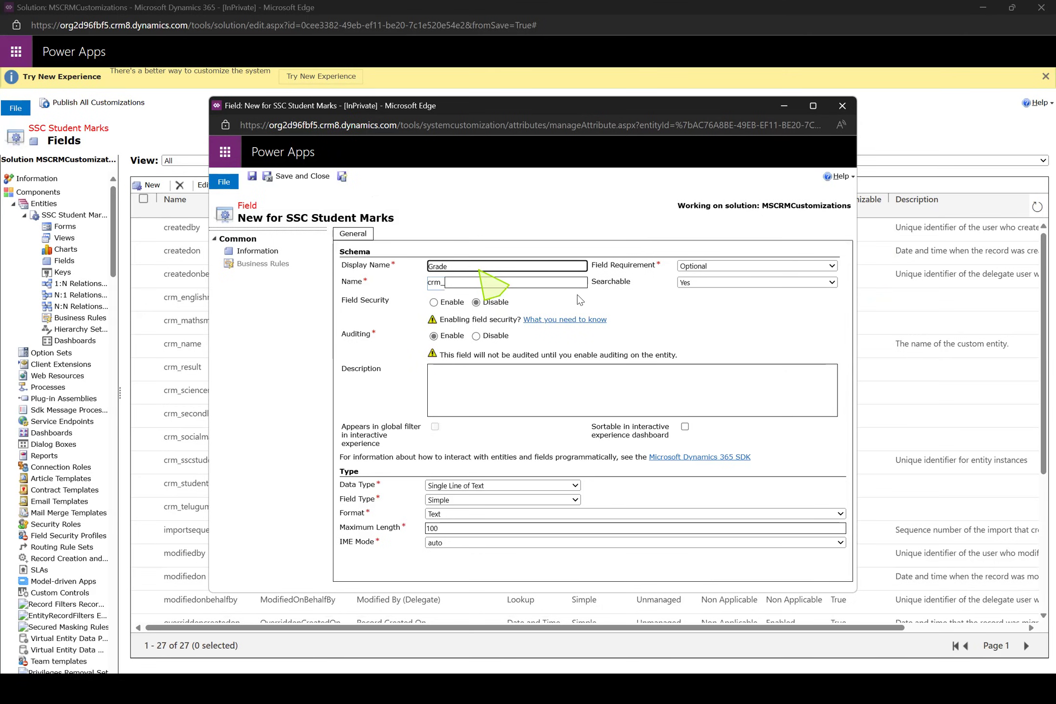
pyautogui.click(747, 337)
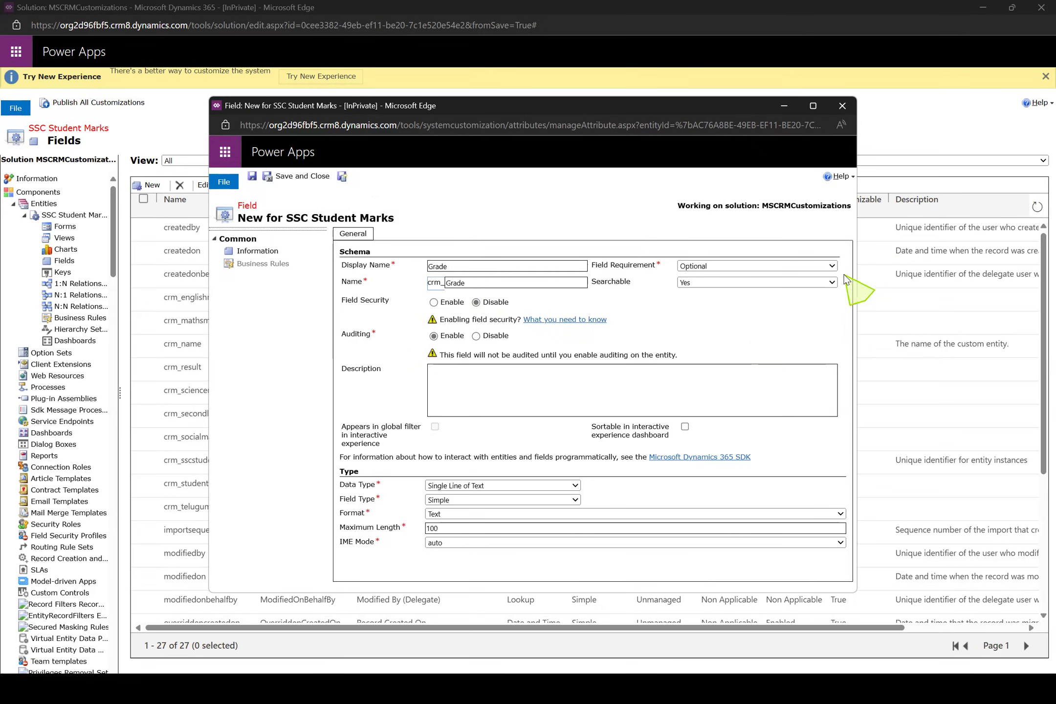
pyautogui.click(539, 488)
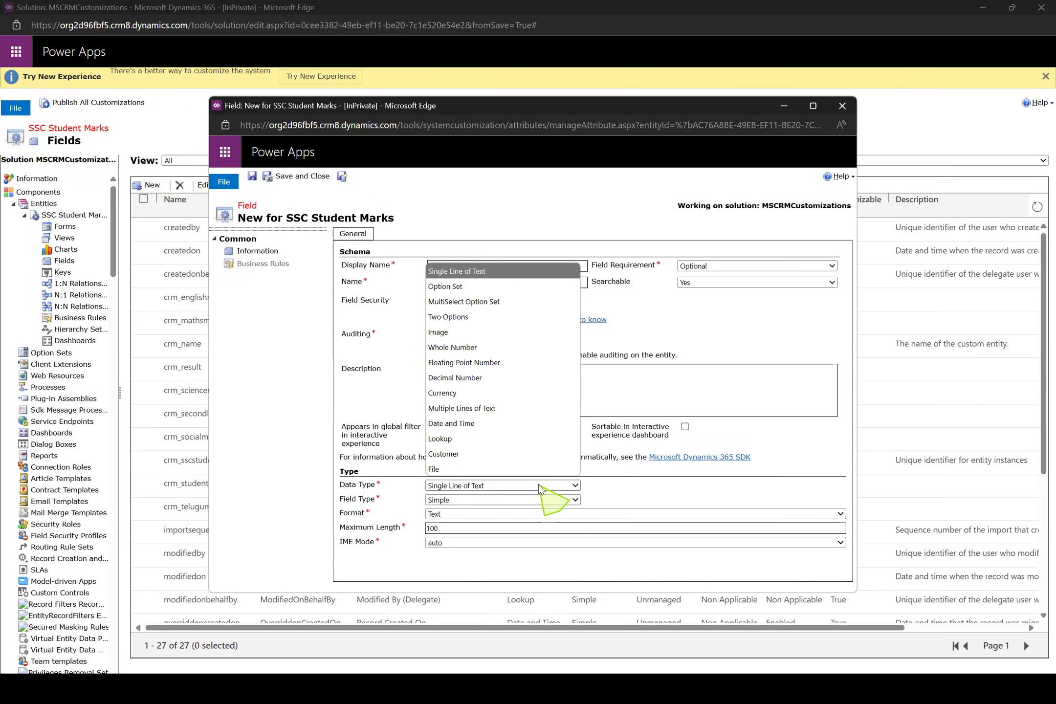
pyautogui.click(463, 286)
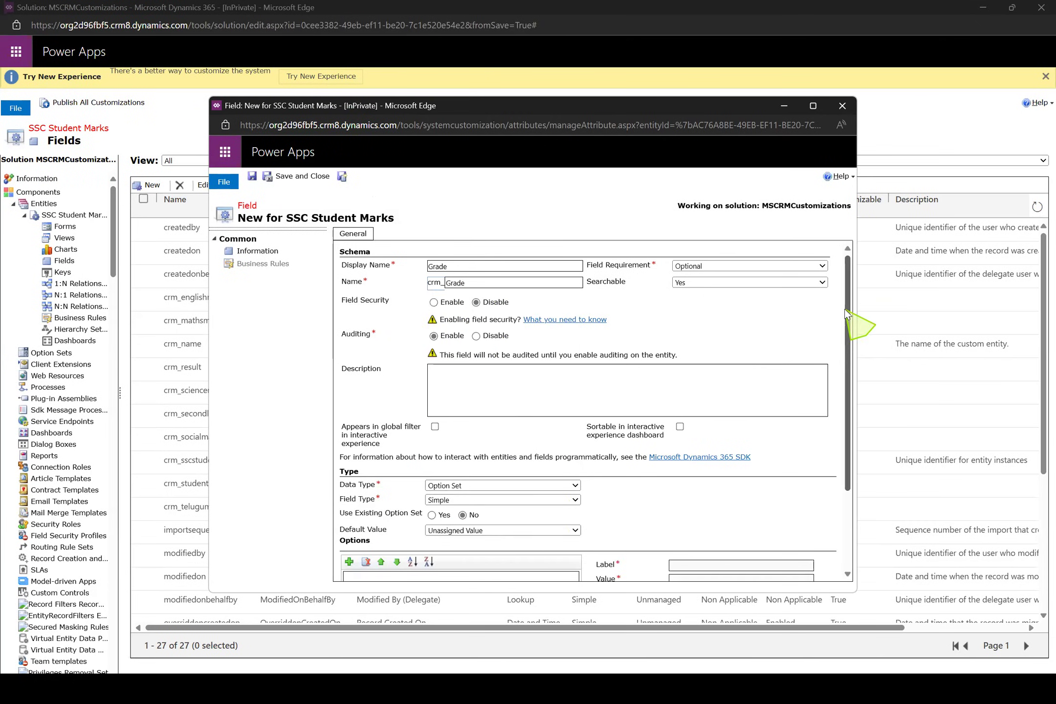
# Add three options to the Grade field and label the first one A
pyautogui.moveTo(847, 313); pyautogui.dragTo(849, 436)
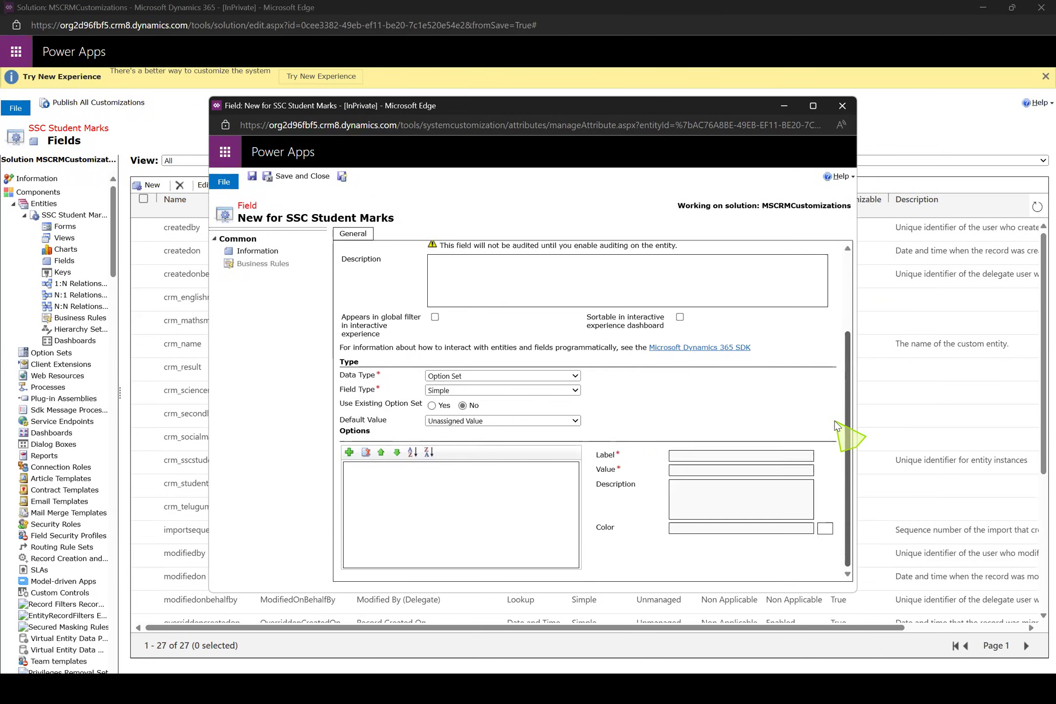
pyautogui.click(349, 452)
pyautogui.click(349, 452)
pyautogui.click(349, 453)
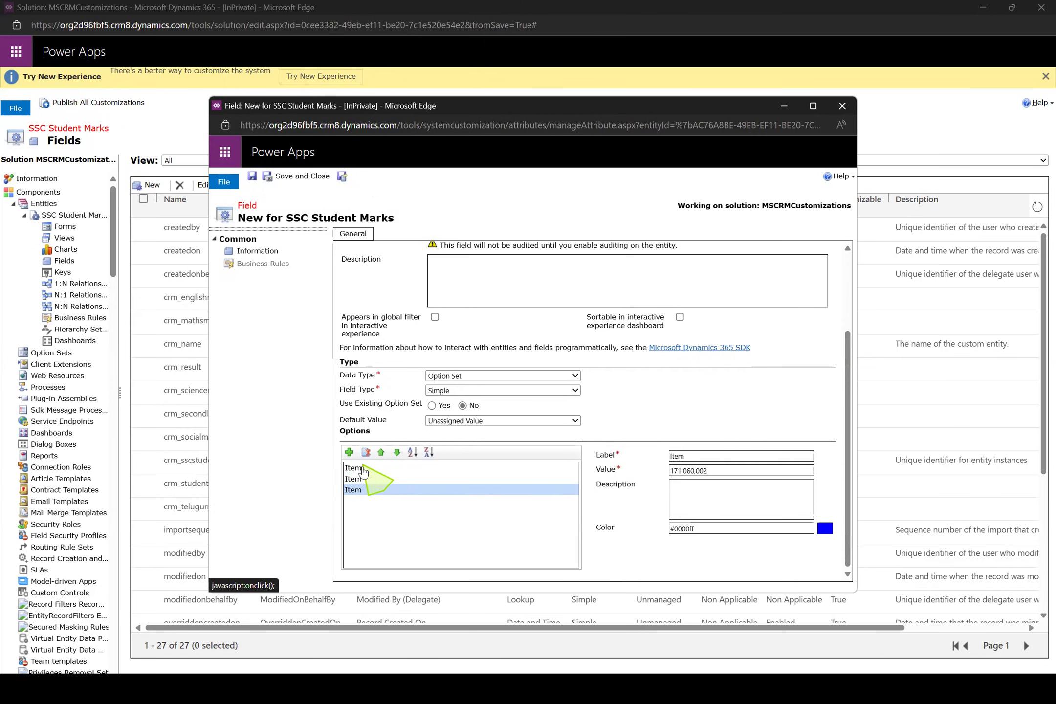
pyautogui.click(354, 468)
pyautogui.doubleClick(712, 460)
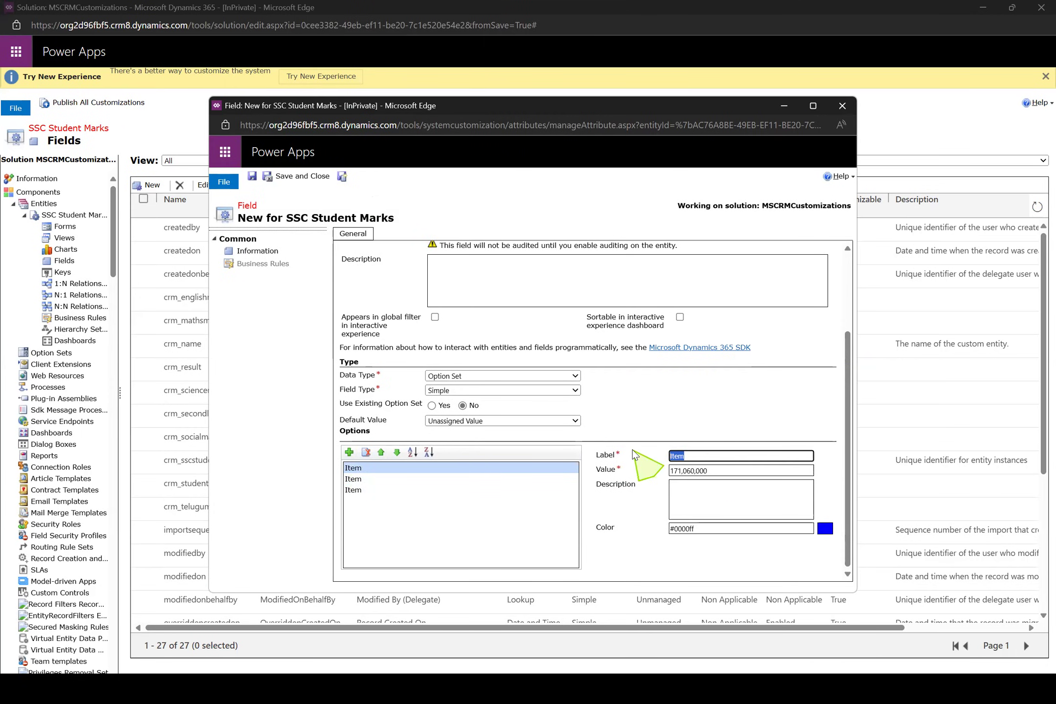
pyautogui.press('BackSpace')
pyautogui.write('A')
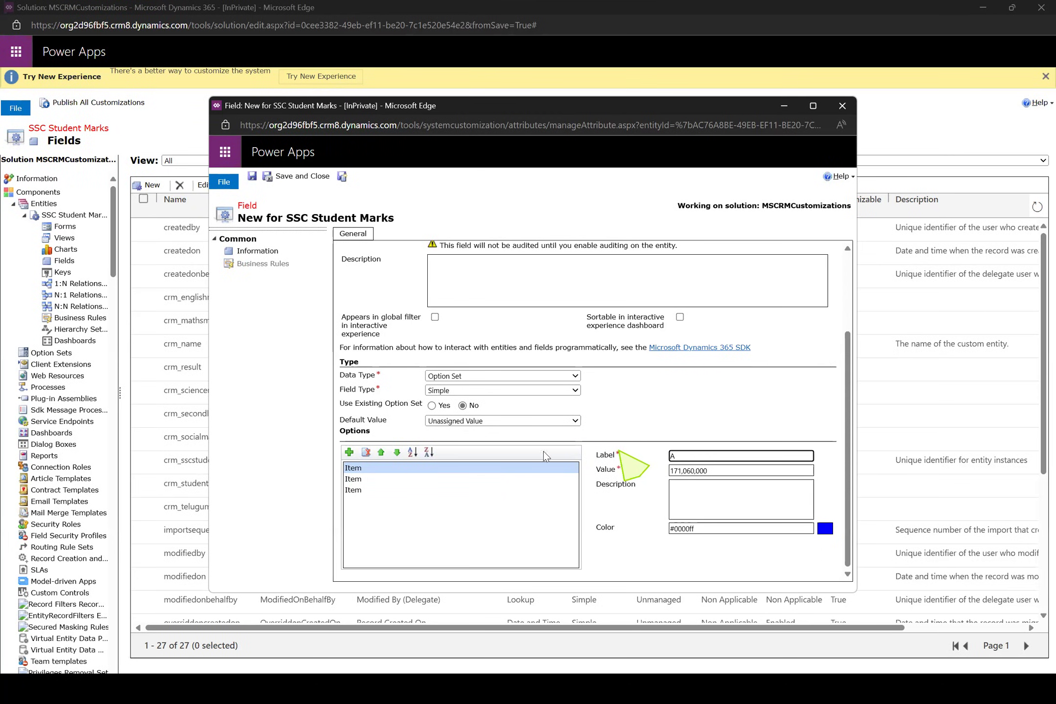
# Label the second and third Grade options B and C, and save and close the field
pyautogui.click(362, 479)
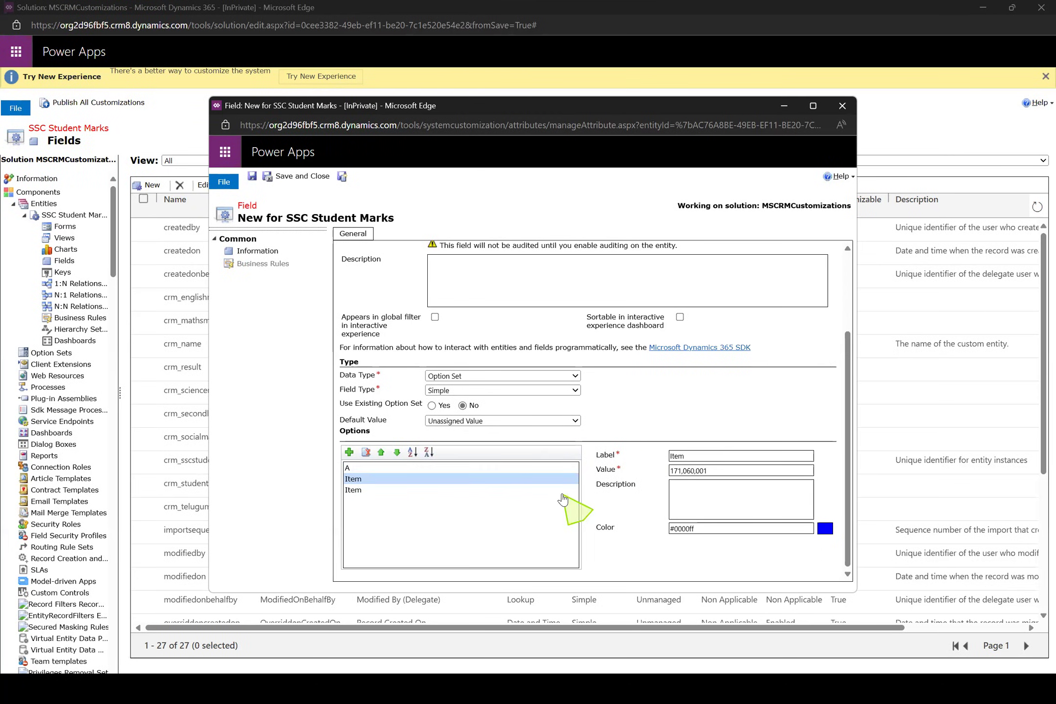
pyautogui.doubleClick(728, 455)
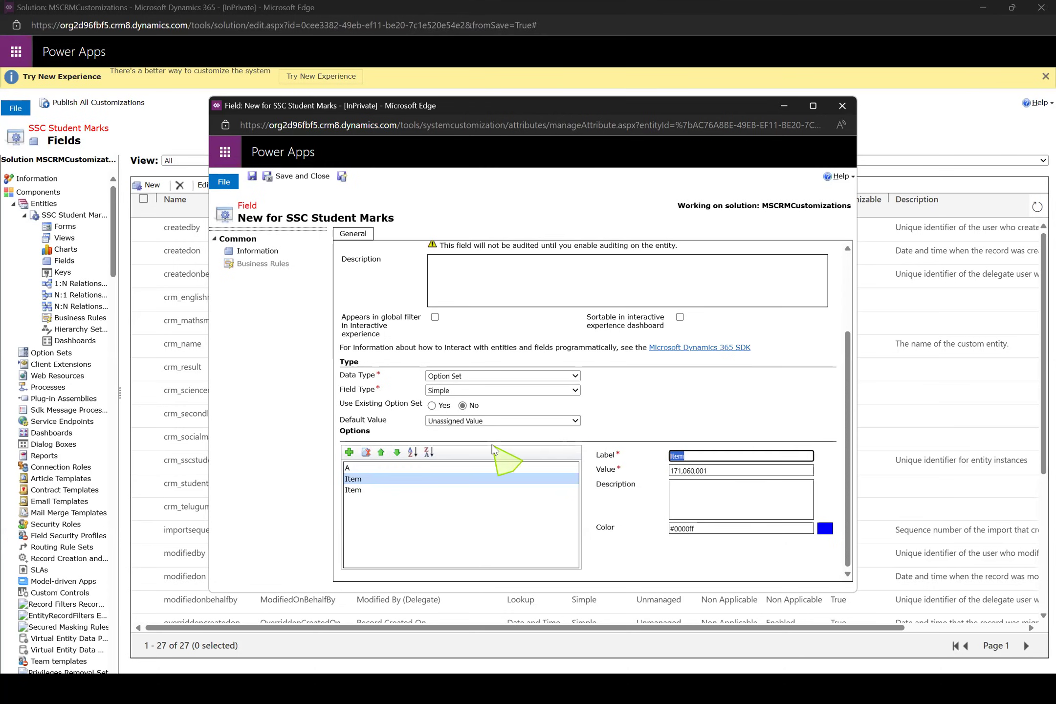
pyautogui.write('B')
pyautogui.click(361, 490)
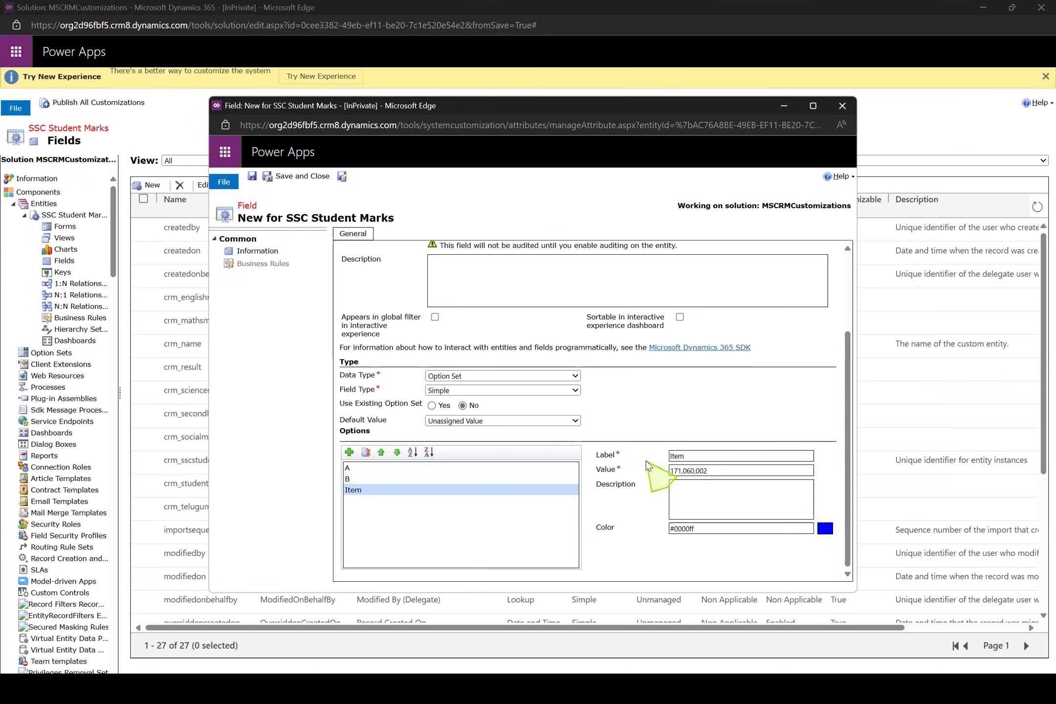
pyautogui.doubleClick(709, 456)
pyautogui.write('C')
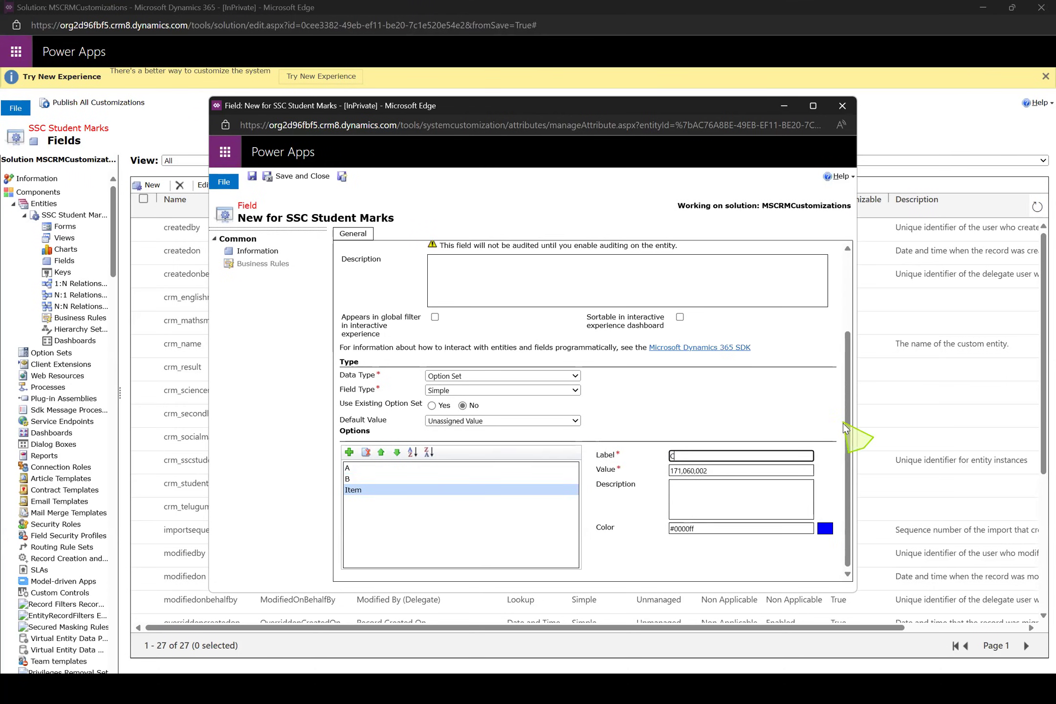
pyautogui.scroll(3, 835, 258)
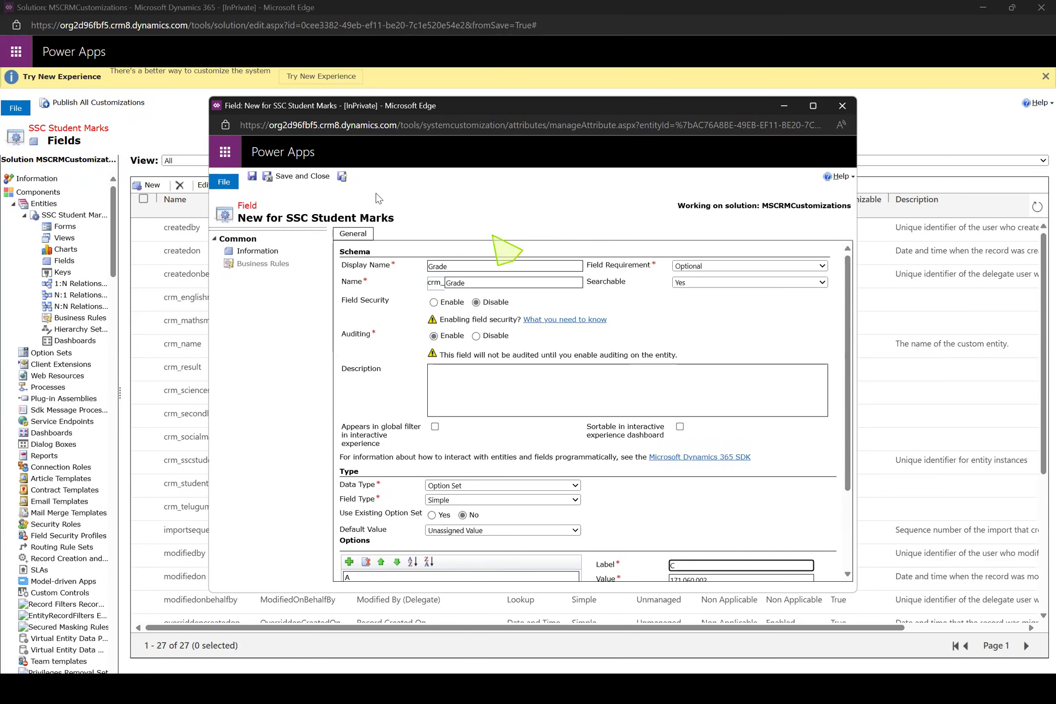
pyautogui.click(313, 177)
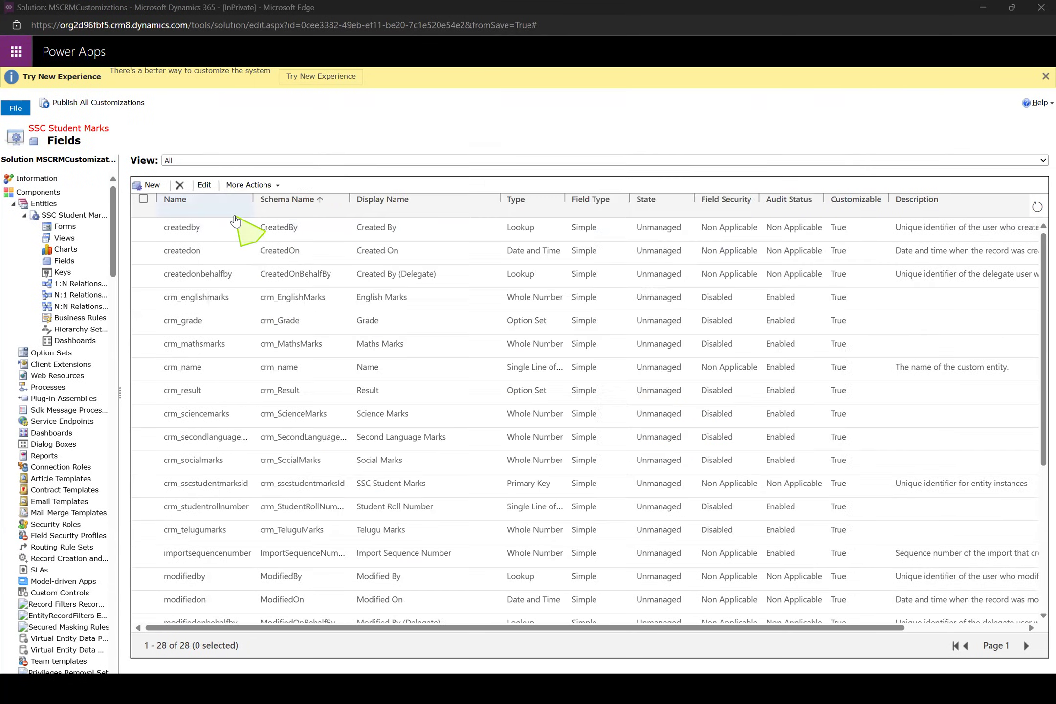
# Start another new field named Total Secured Percentage with the data type Decimal Number
pyautogui.click(152, 185)
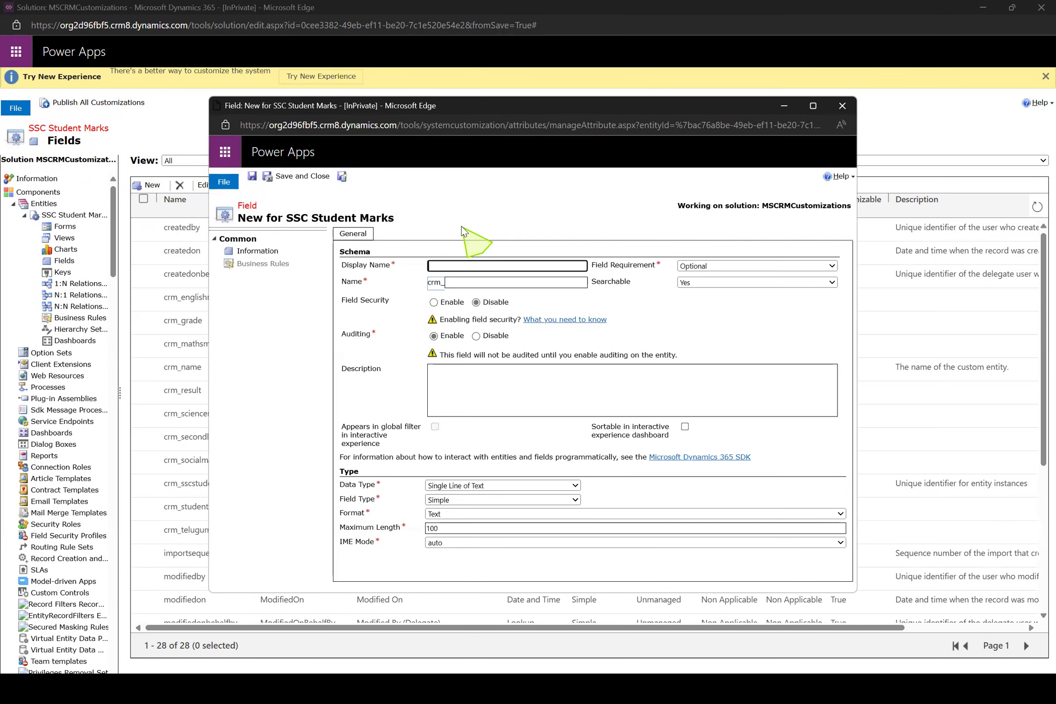
pyautogui.write('Total Secured Percentage')
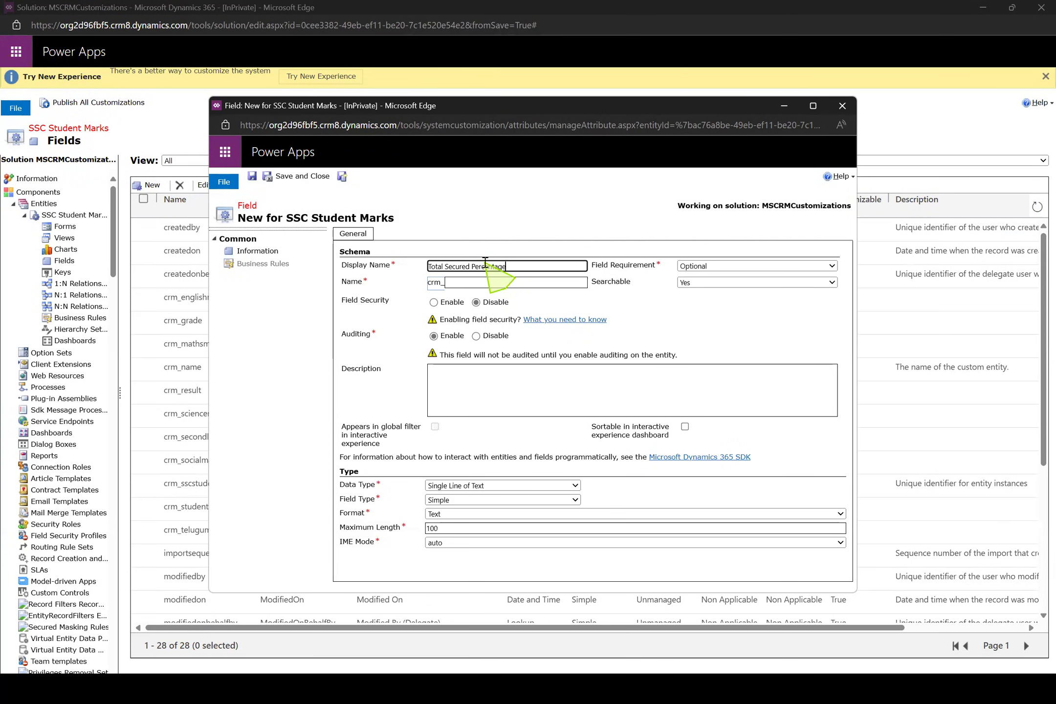
pyautogui.click(525, 485)
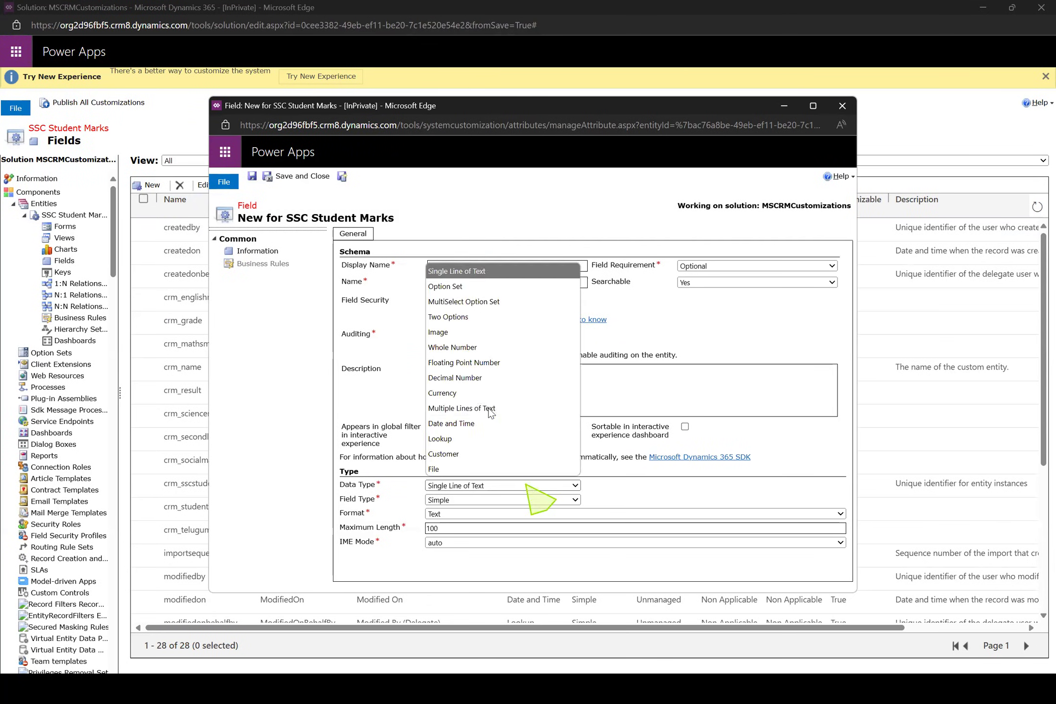
pyautogui.click(481, 378)
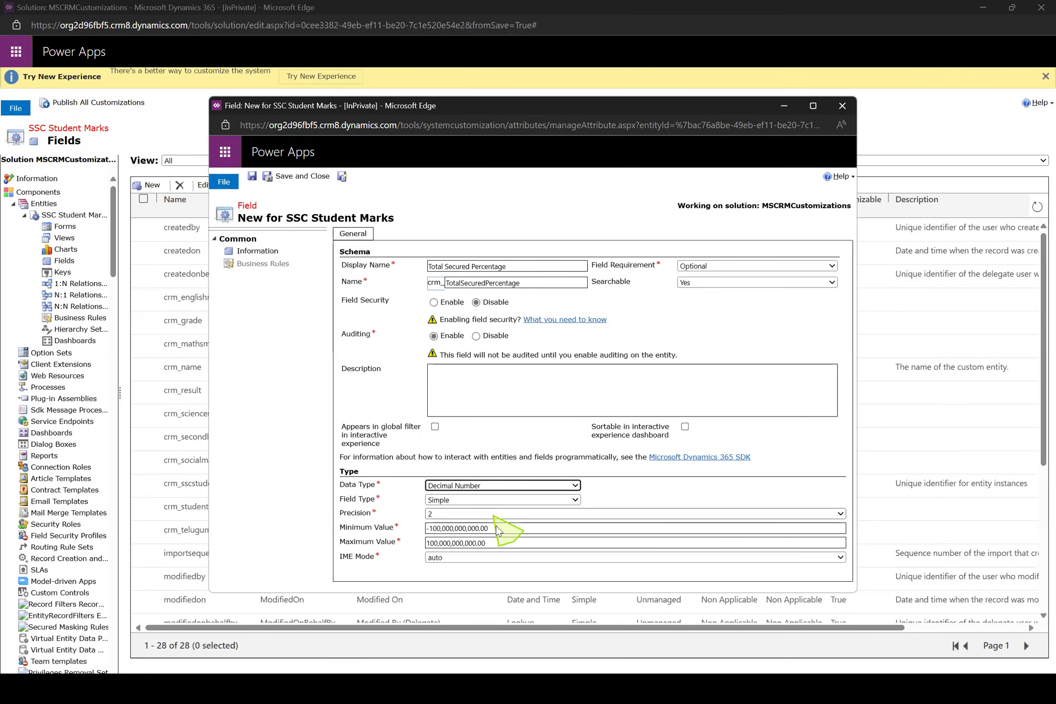
# Set the percentage field's minimum to 0, maximum to 100 and precision to 2, and save and close it
pyautogui.moveTo(498, 530); pyautogui.dragTo(362, 530)
pyautogui.write('0')
pyautogui.press('Tab')
pyautogui.write('100')
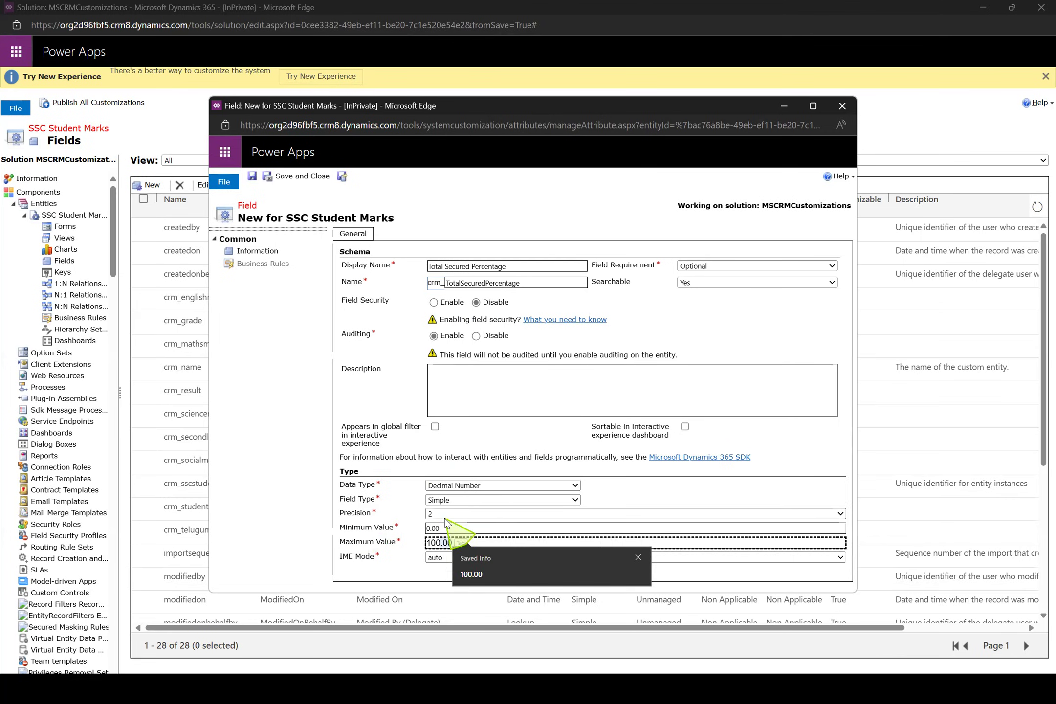
pyautogui.click(446, 513)
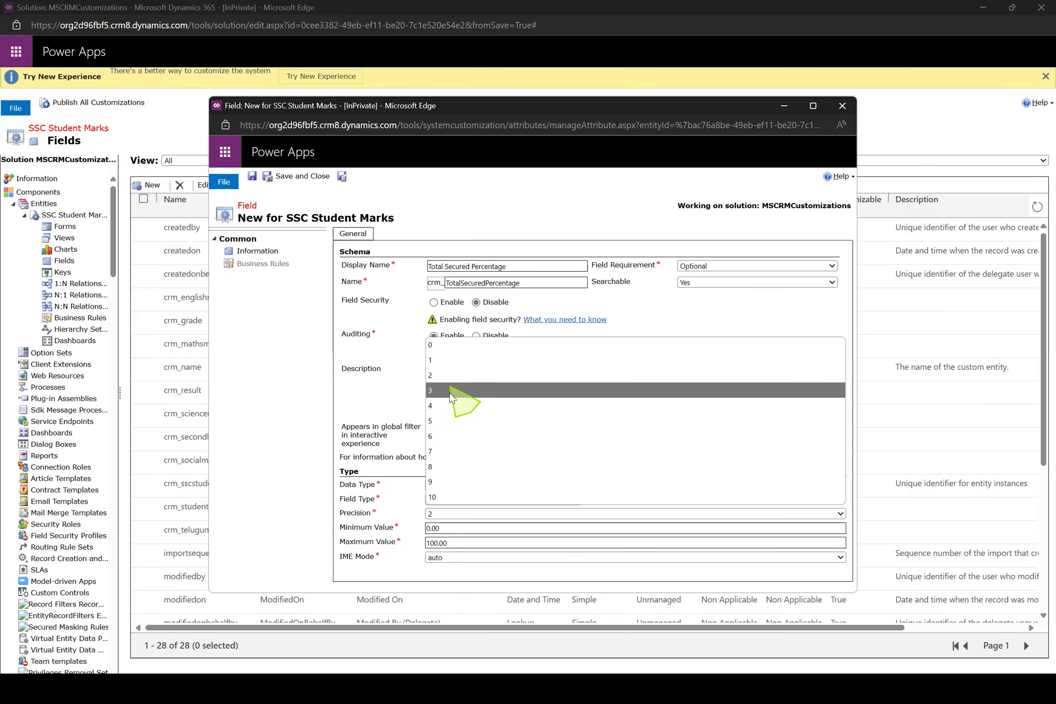
pyautogui.click(445, 375)
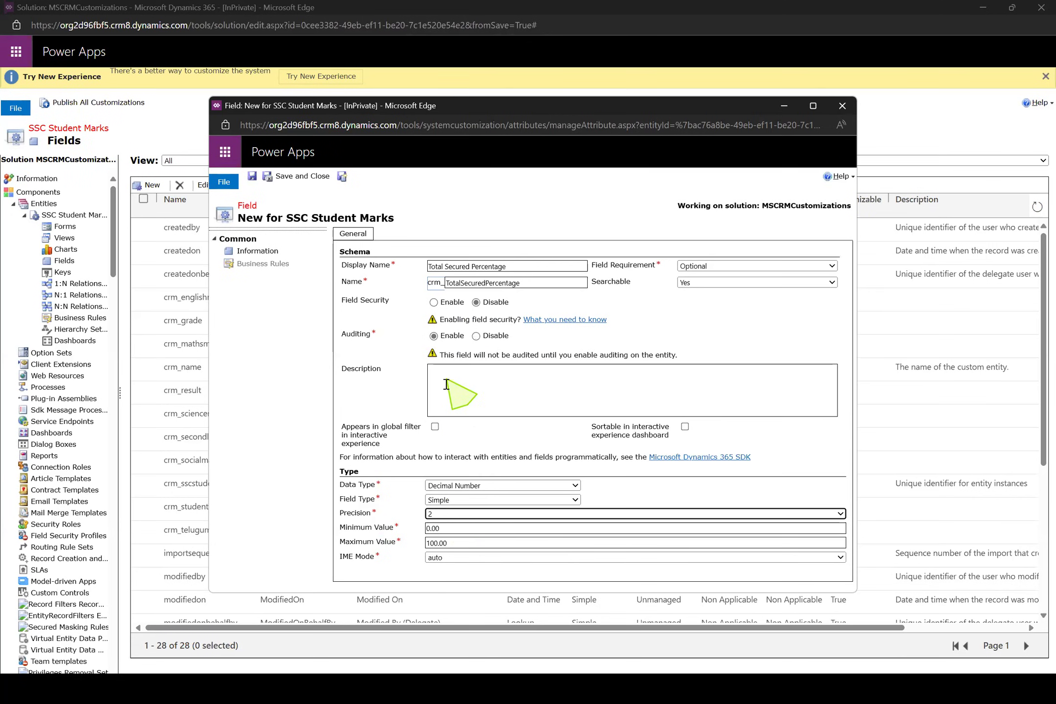
pyautogui.click(433, 526)
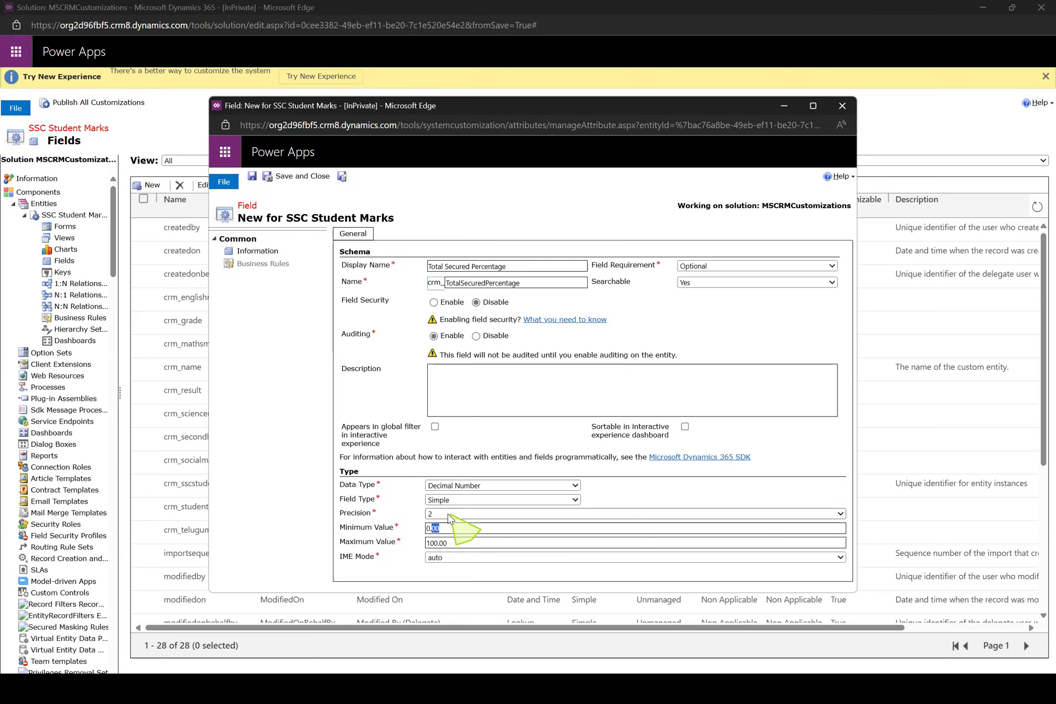
pyautogui.click(303, 178)
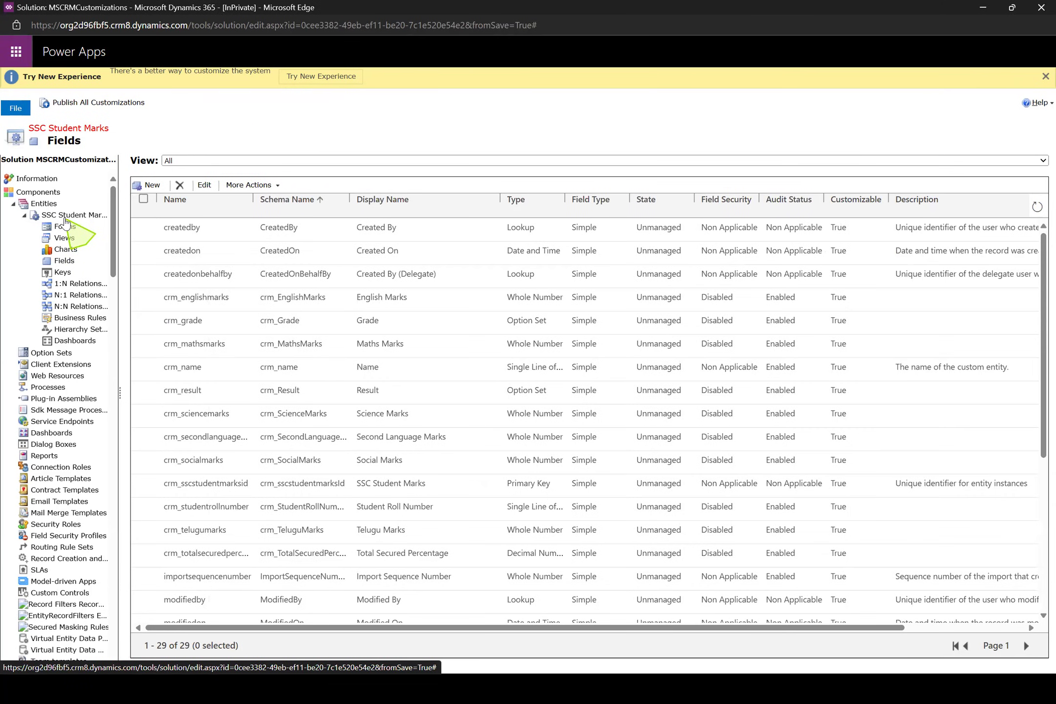
# View the SSC Student Marks entity definition, then switch to the Dynamics 365 Sales Activity Social Dashboard window and reload it
pyautogui.click(65, 220)
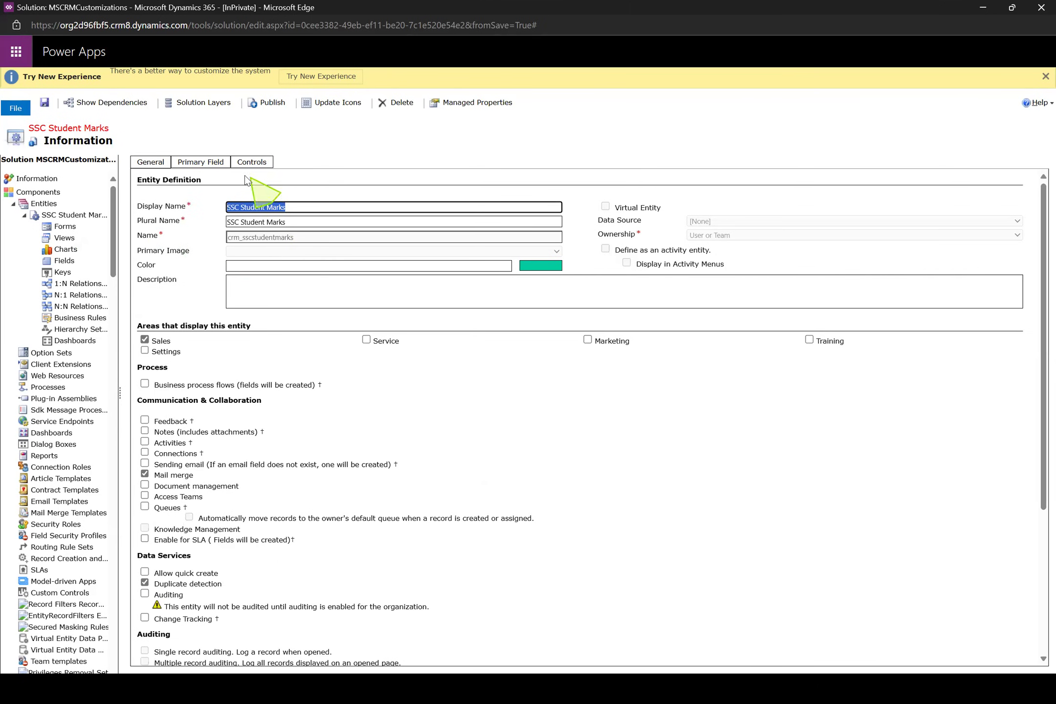
pyautogui.hotkey('alt', 'Tab')
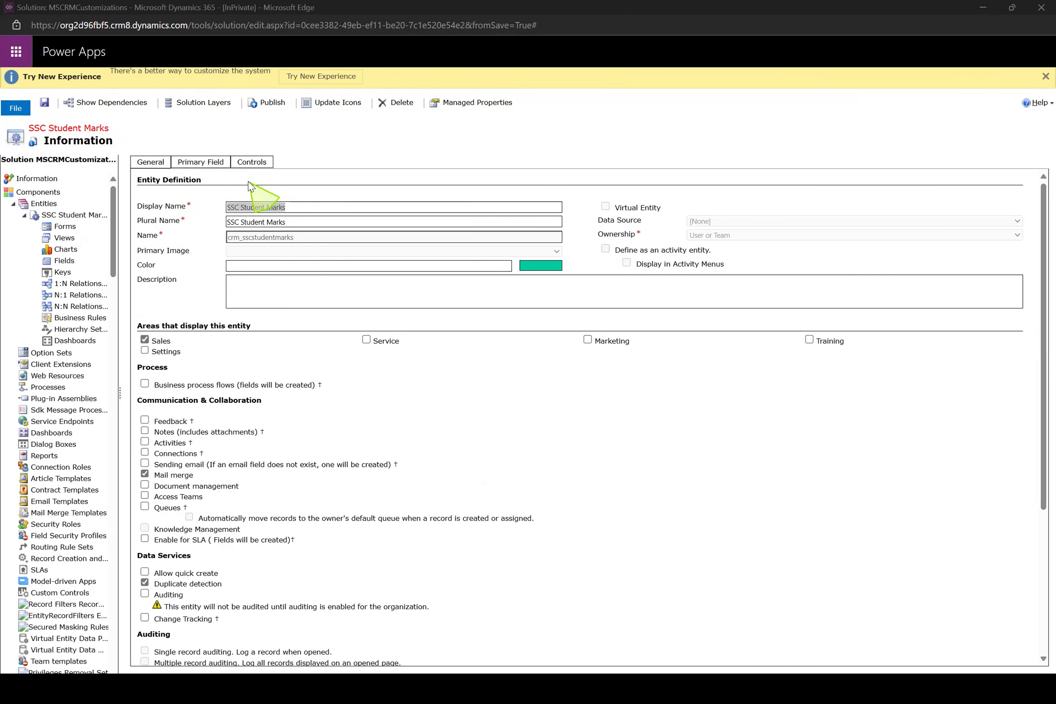
pyautogui.hotkey('alt', 'Tab')
pyautogui.hotkey('alt', 'Tab')
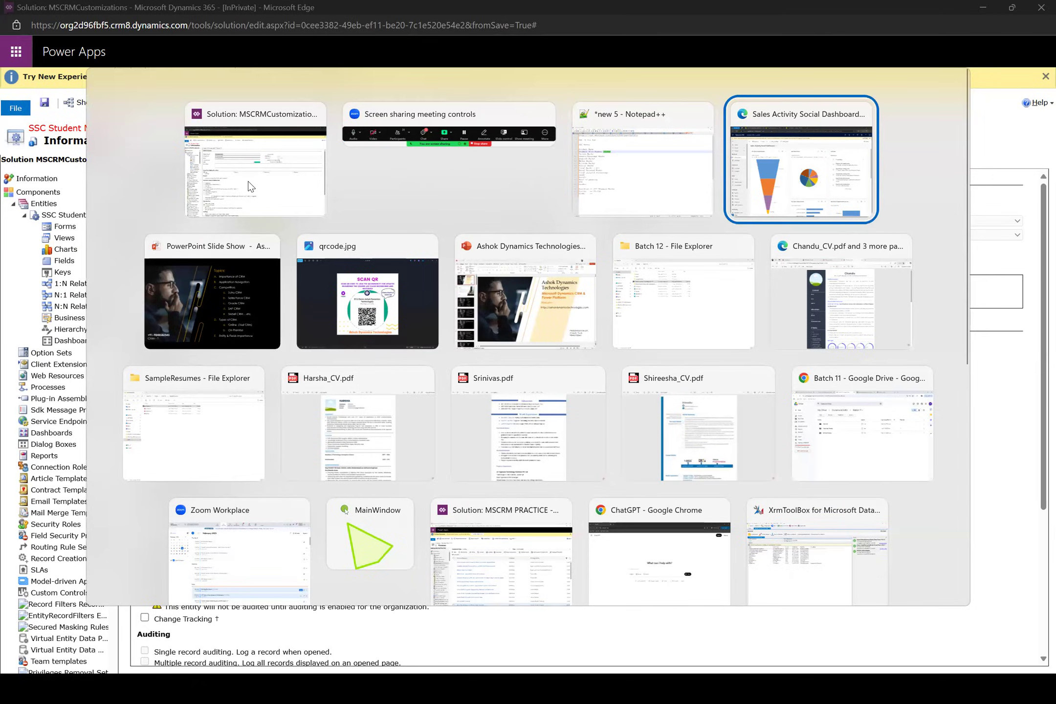
pyautogui.press('F5')
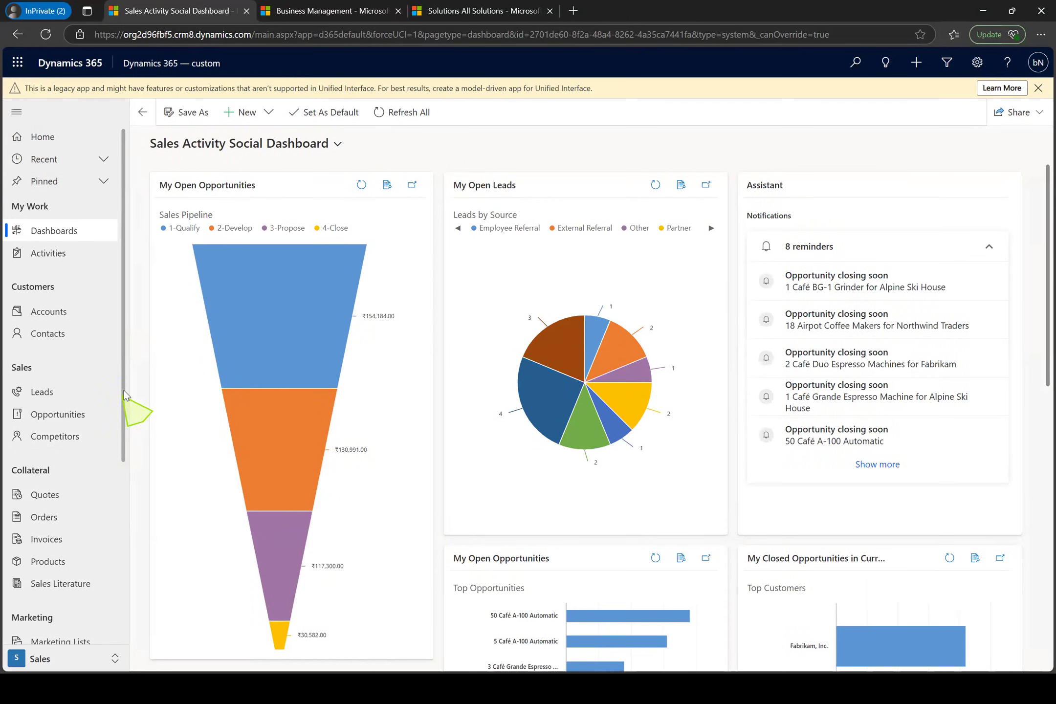
# Look through the Sales area's navigation, then switch to the solution window and publish the SSC Student Marks entity
pyautogui.moveTo(125, 394); pyautogui.dragTo(122, 625)
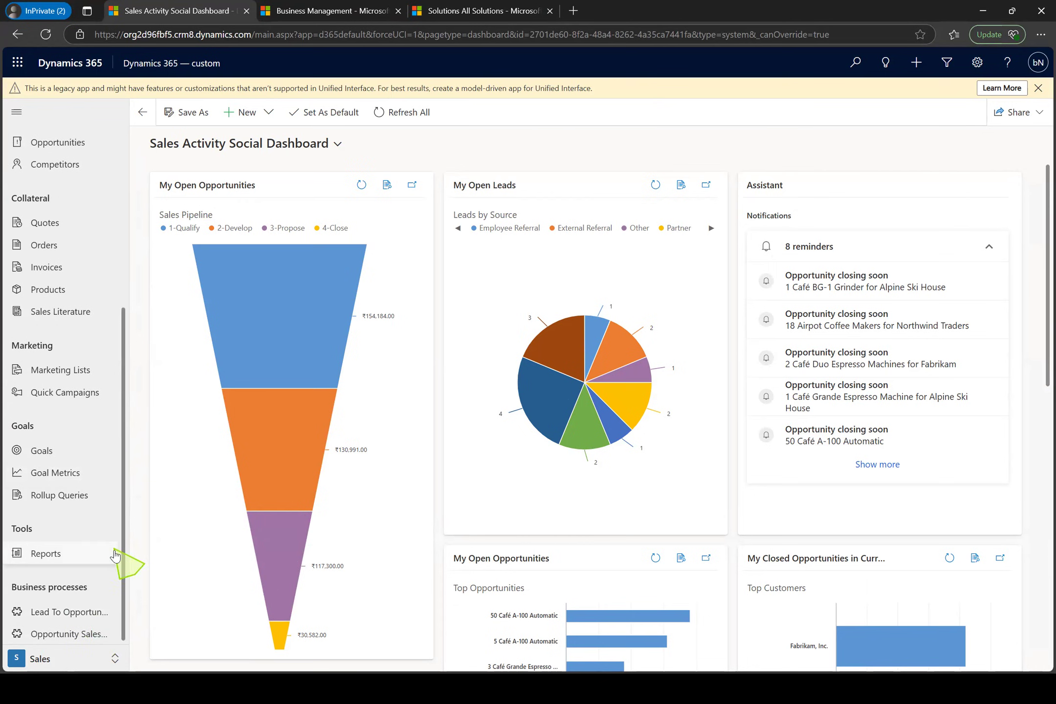
pyautogui.moveTo(122, 565); pyautogui.dragTo(129, 632)
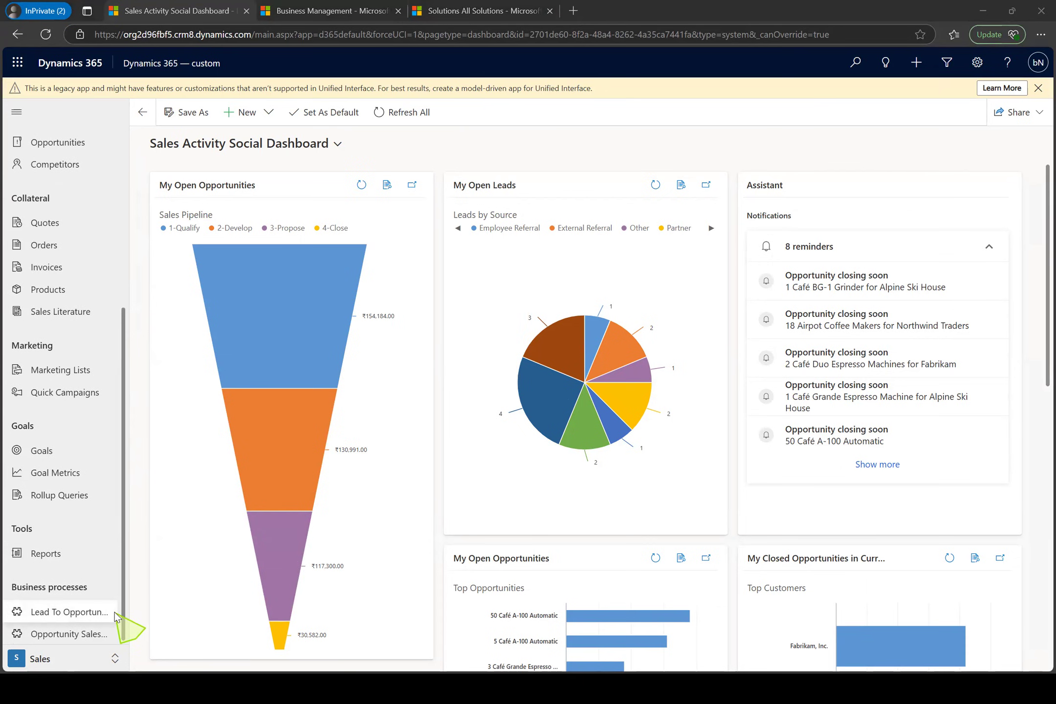
pyautogui.hotkey('alt', 'Tab')
pyautogui.click(257, 107)
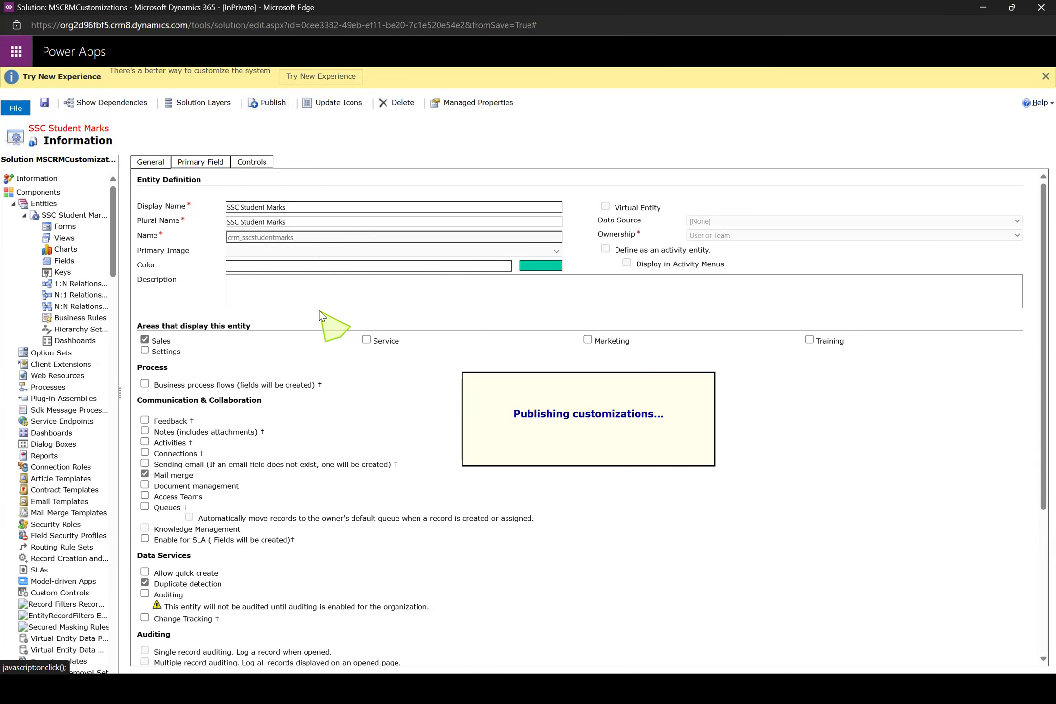
# Switch back to the Dynamics 365 window, reload it, and open SSC Student Marks under Extensions in the Sales area
pyautogui.hotkey('alt', 'Tab')
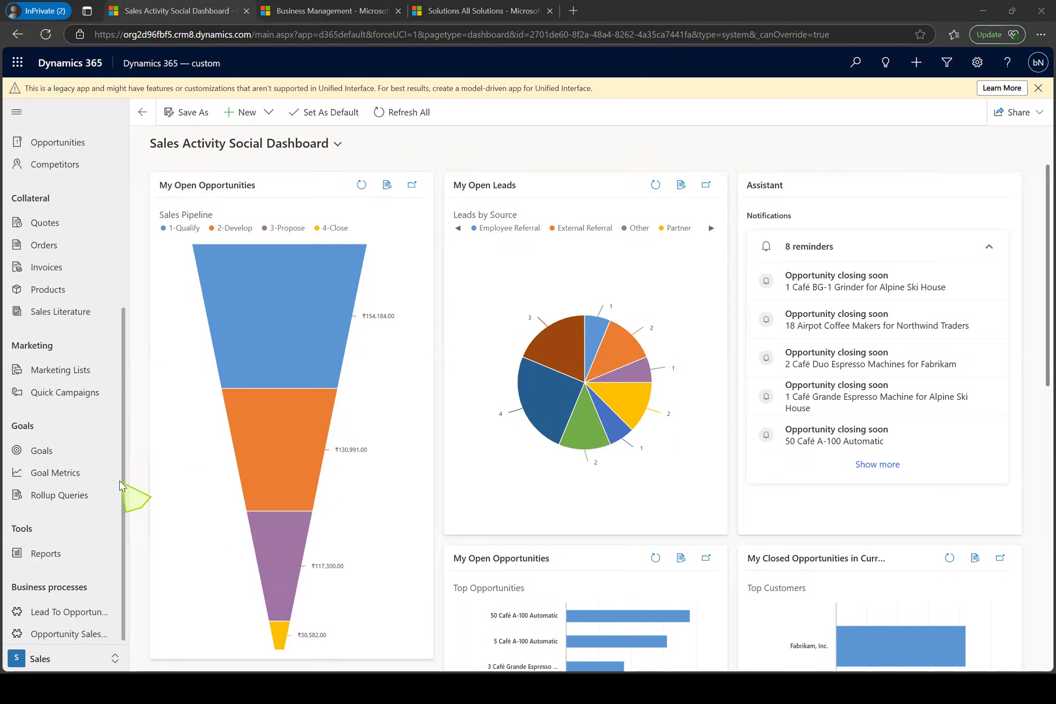
pyautogui.hotkey('alt', 'Tab')
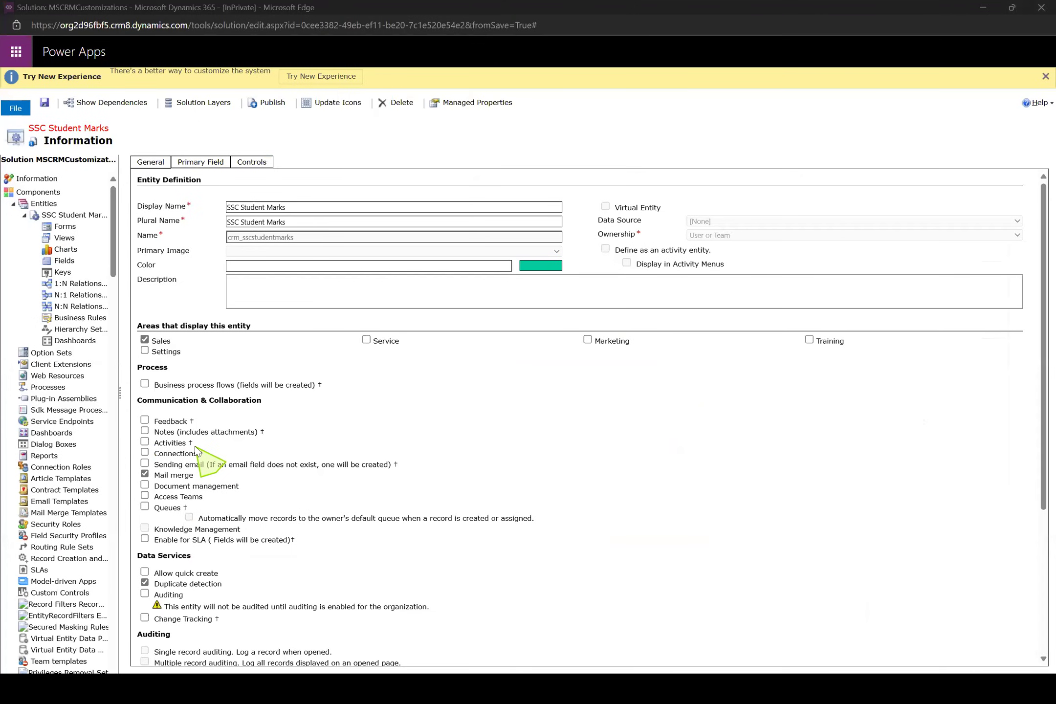
pyautogui.hotkey('alt', 'Tab')
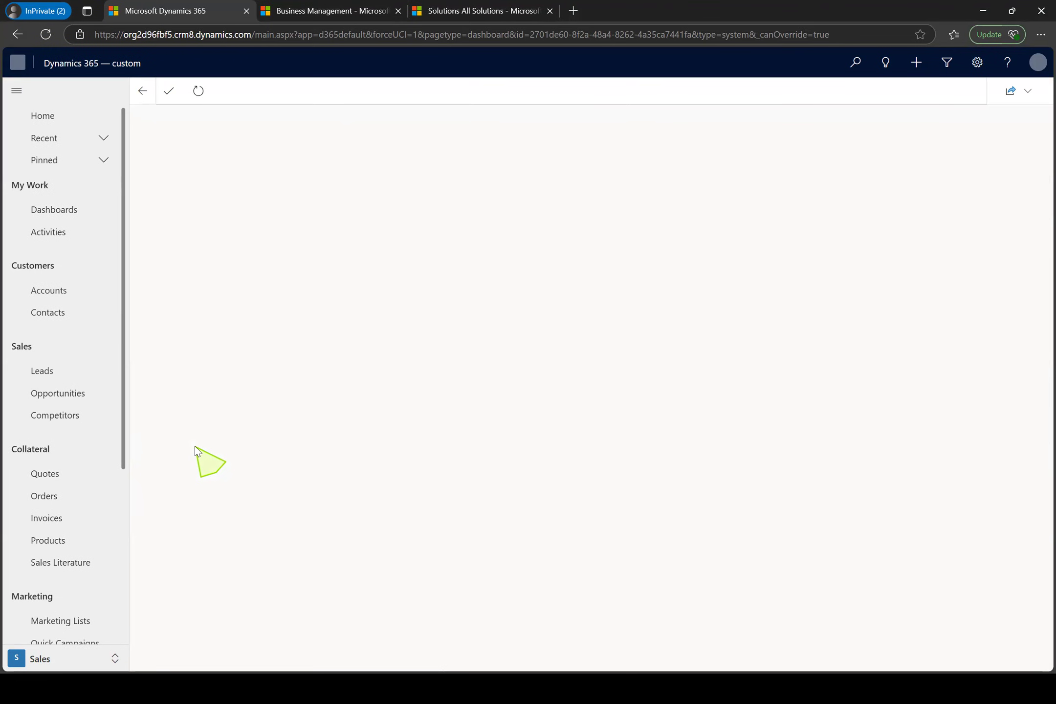
pyautogui.moveTo(124, 249); pyautogui.dragTo(128, 535)
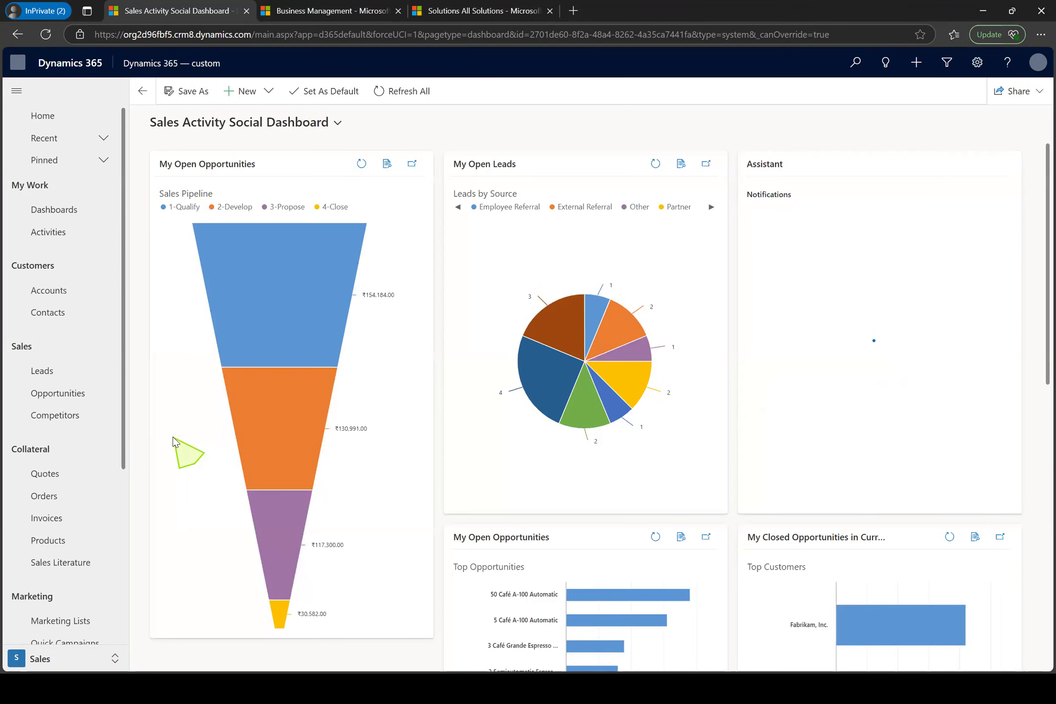
pyautogui.click(45, 34)
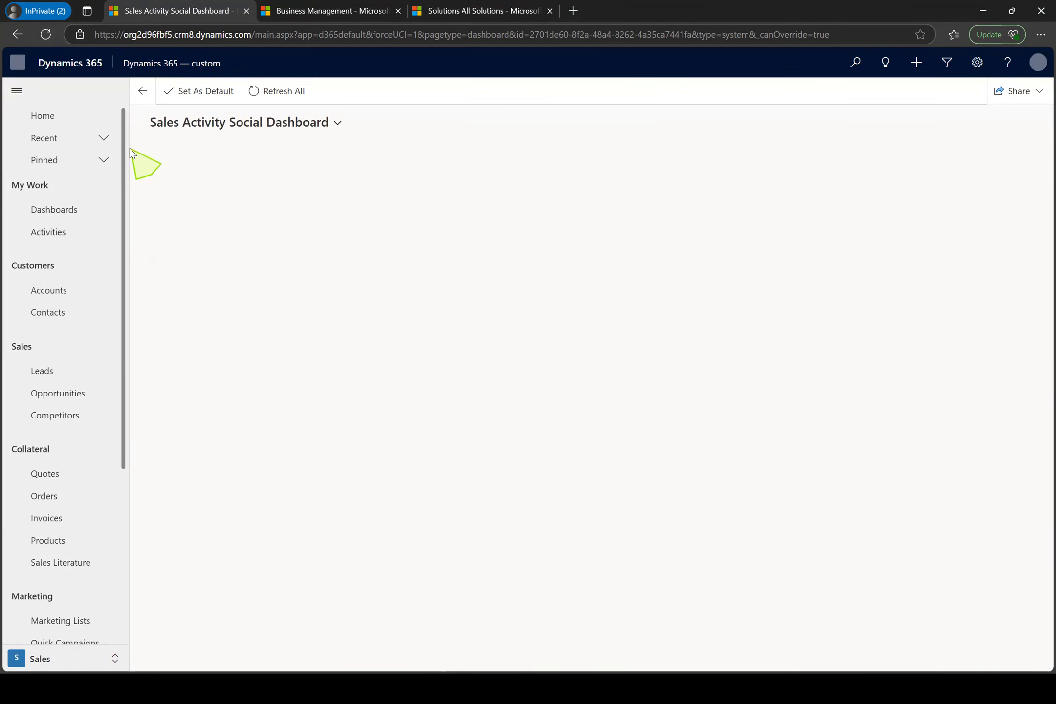
pyautogui.moveTo(126, 146); pyautogui.dragTo(126, 531)
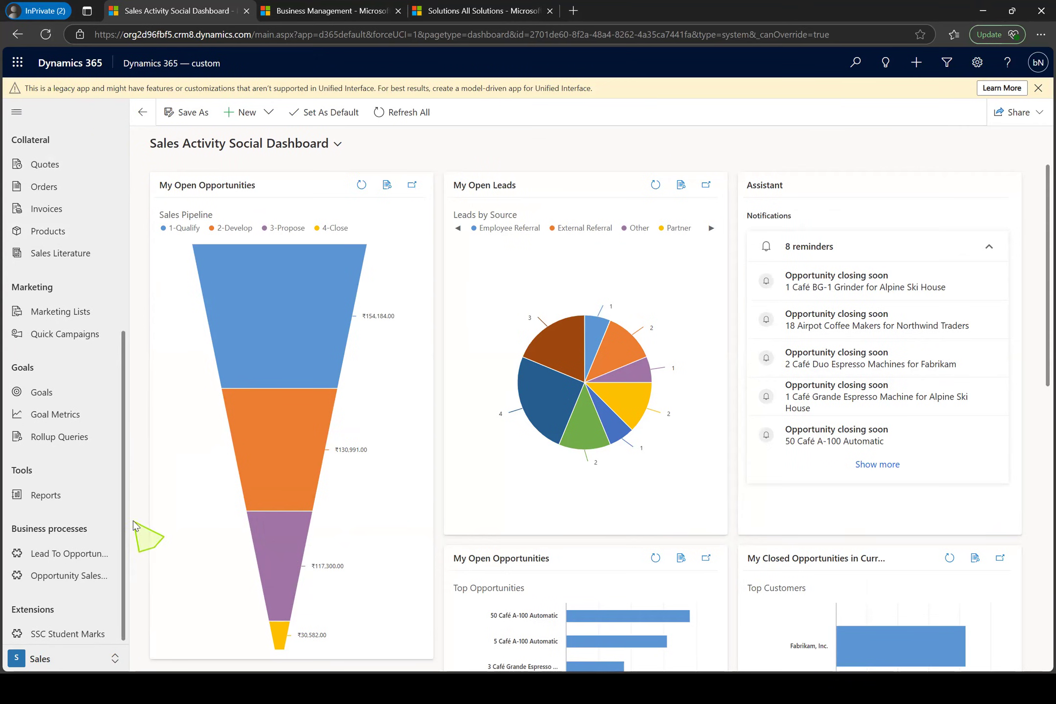
pyautogui.click(61, 636)
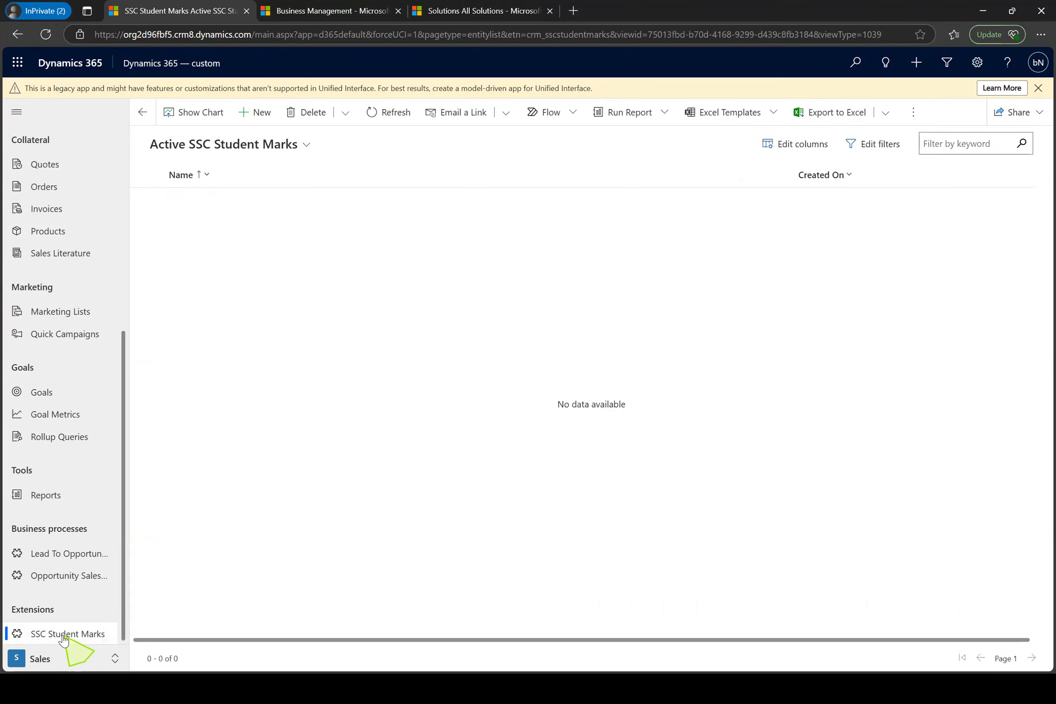
# Create a new SSC Student Marks record, fill in the student's name, and save it
pyautogui.click(245, 118)
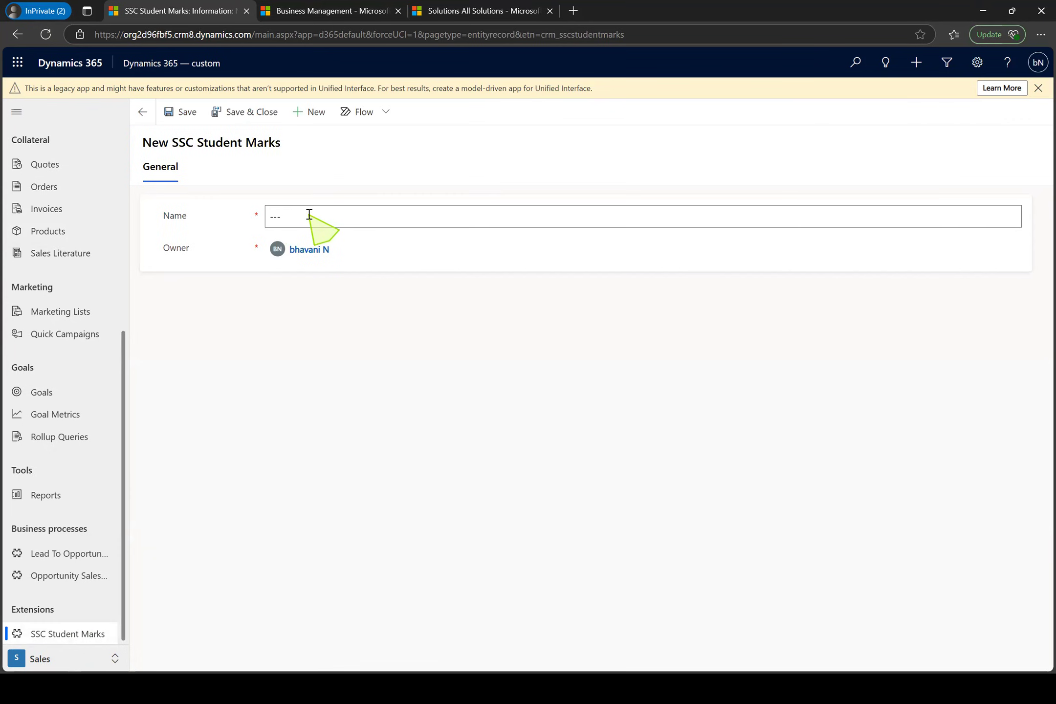
pyautogui.click(309, 215)
pyautogui.click(241, 312)
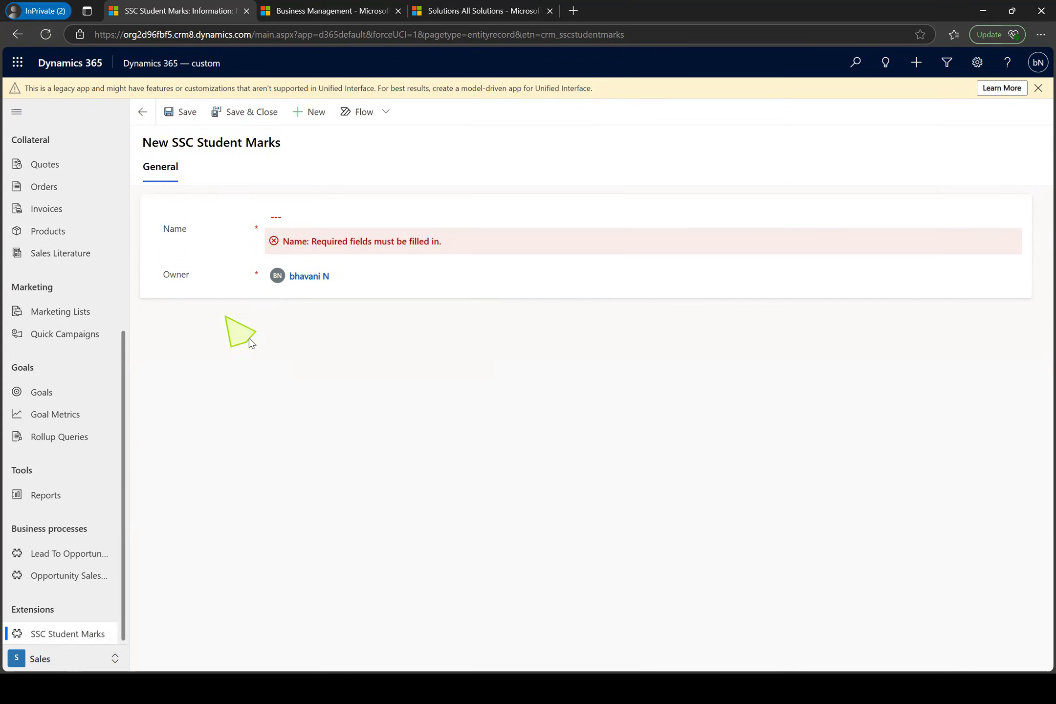
pyautogui.click(327, 213)
pyautogui.write('Te')
pyautogui.press('BackSpace')
pyautogui.press('BackSpace')
pyautogui.write('Ashok')
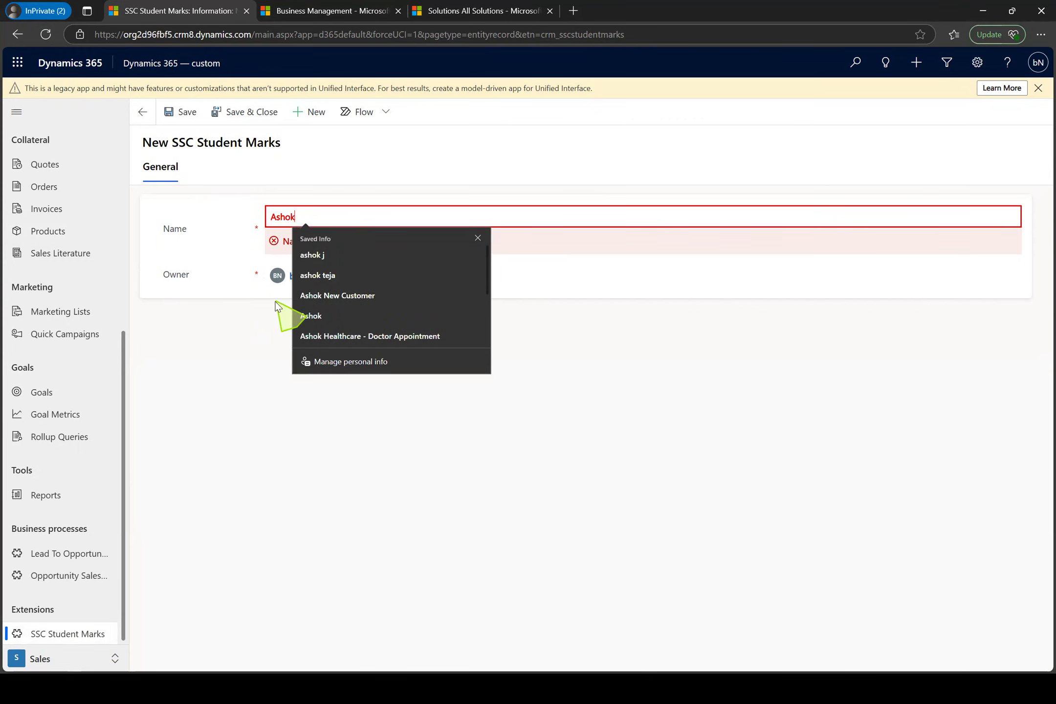
pyautogui.click(260, 311)
pyautogui.click(183, 113)
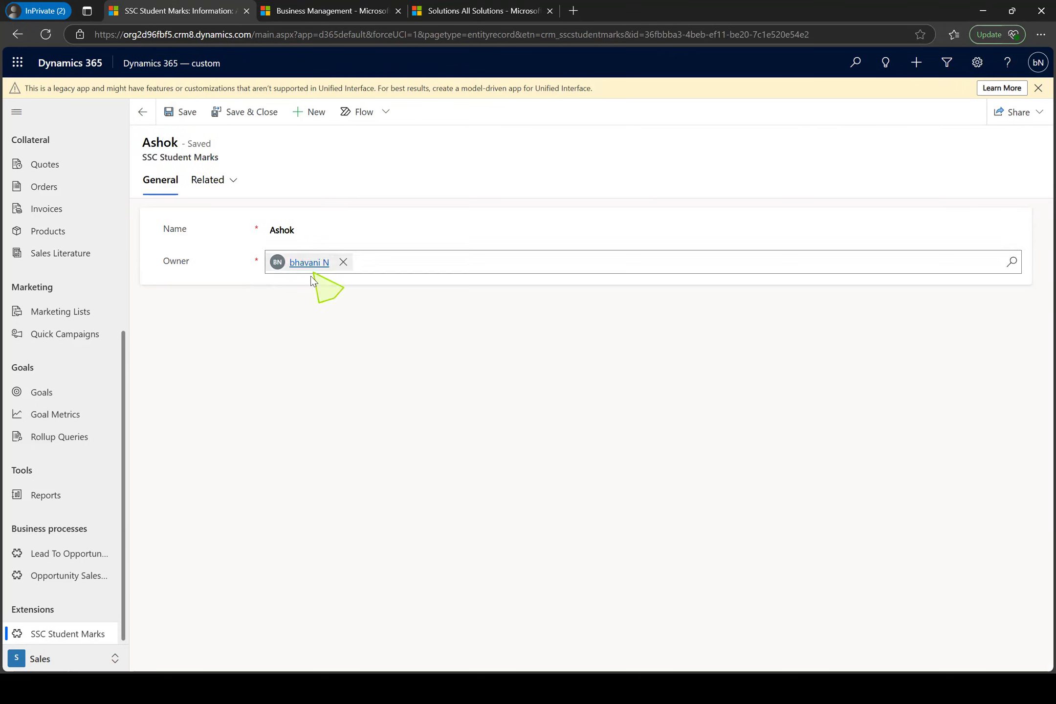
# Open the saved record from the Active SSC Student Marks list, go back, and open a blank new record to check its fields
pyautogui.click(81, 634)
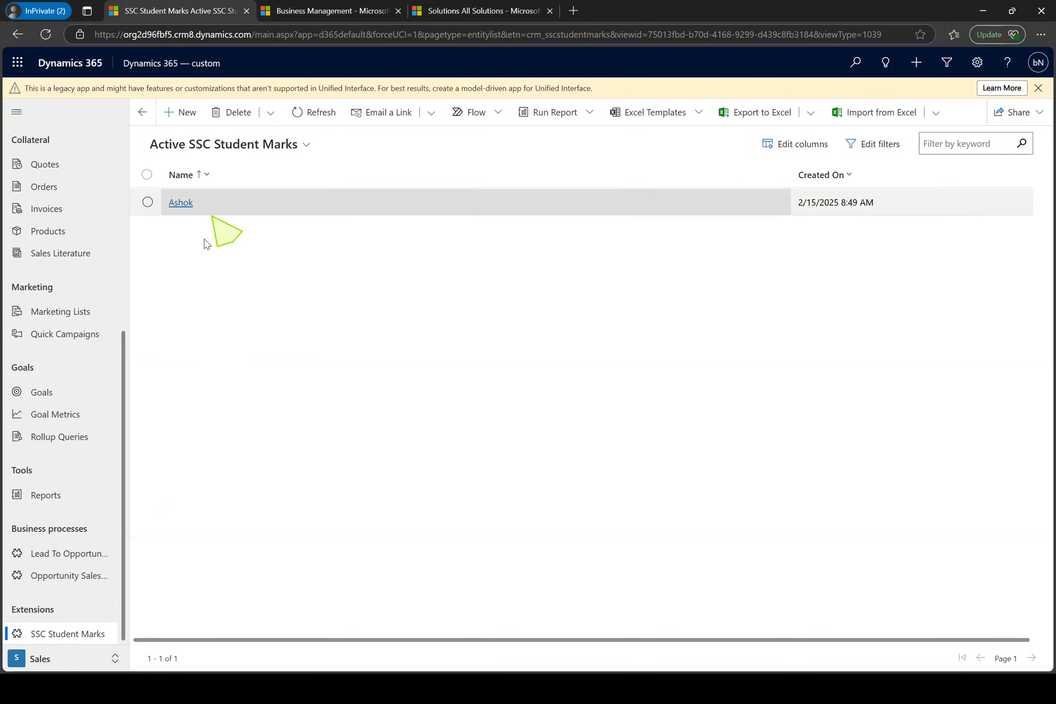
pyautogui.click(186, 209)
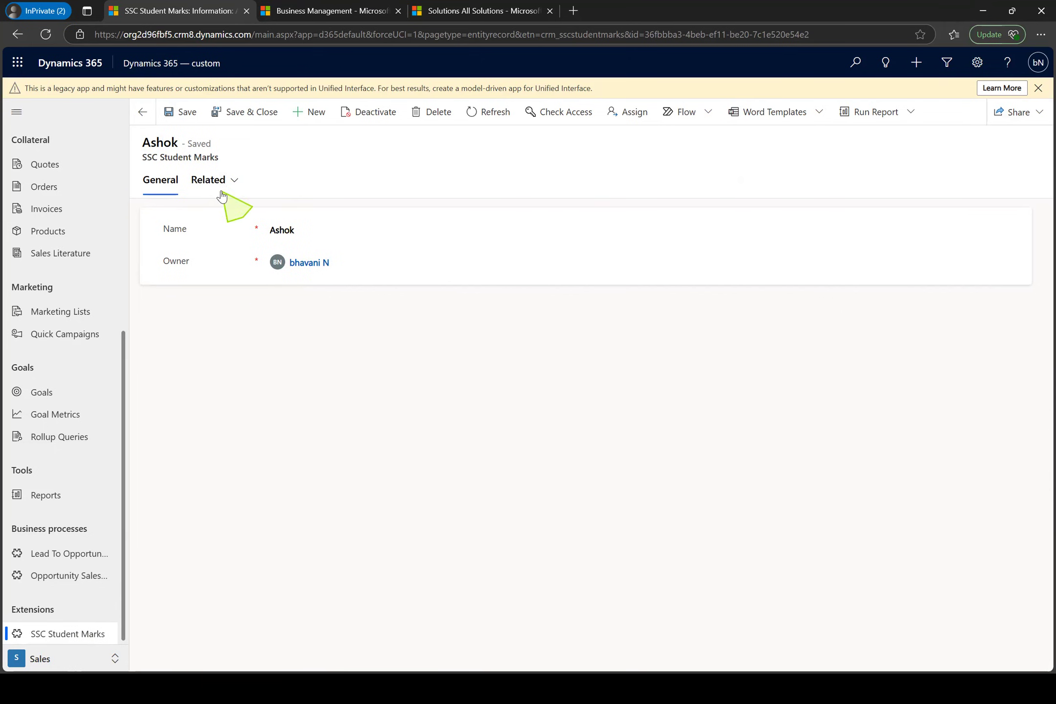
pyautogui.click(143, 112)
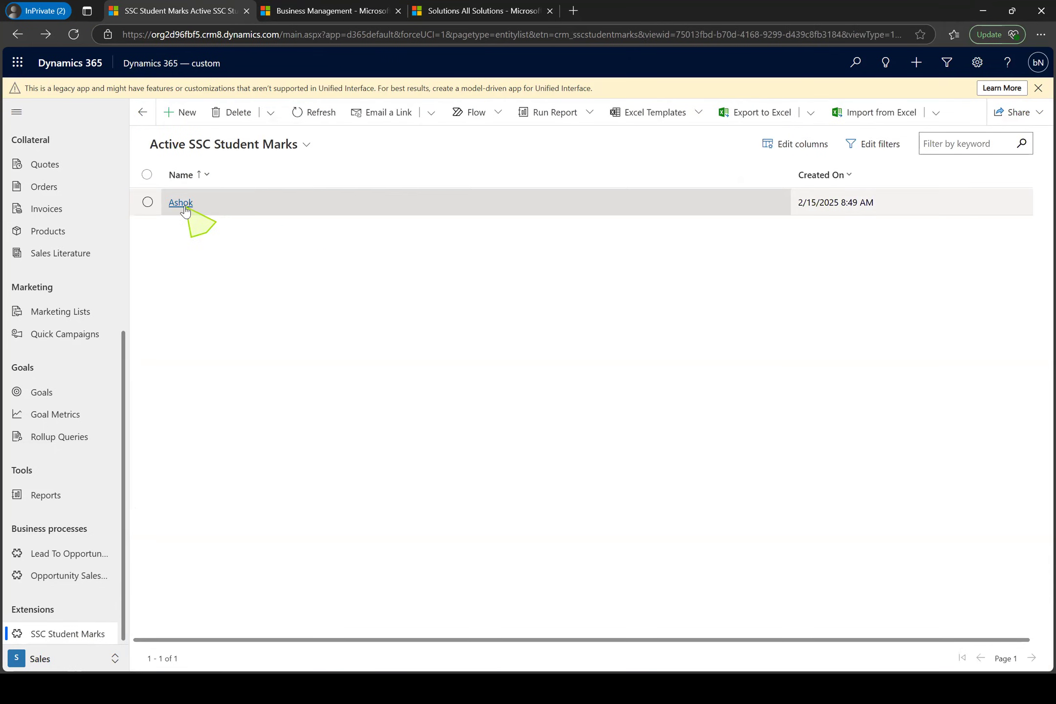
pyautogui.click(194, 116)
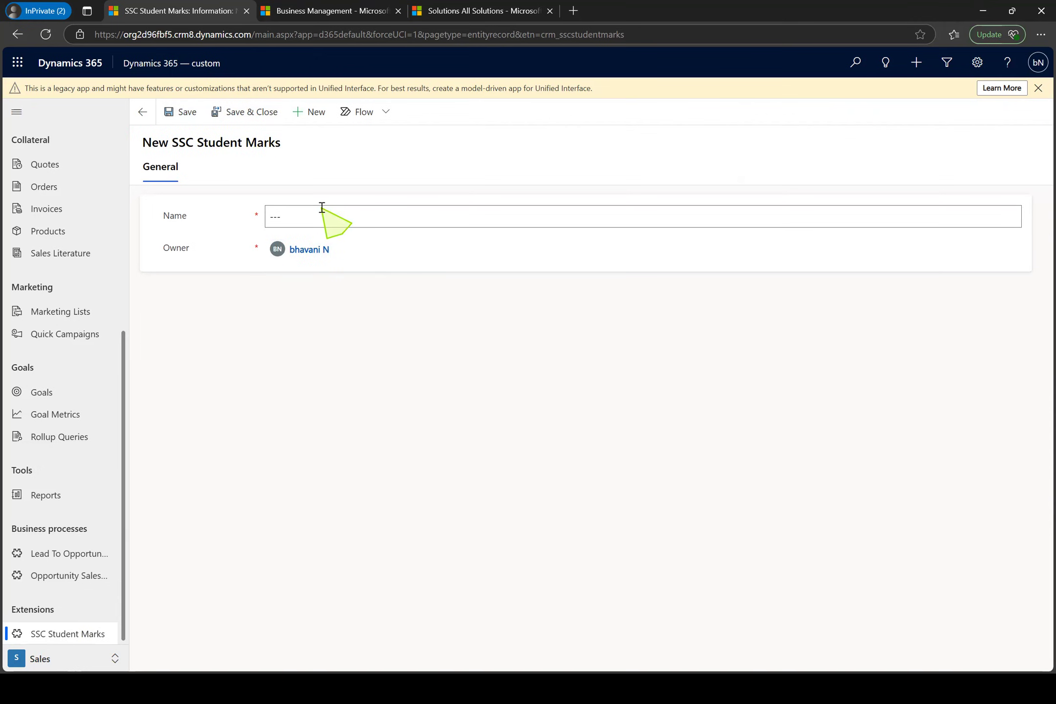
# Switch to the solution window and open the SSC Student Marks entity's Main form in a maximized form editor
pyautogui.hotkey('alt', 'Tab')
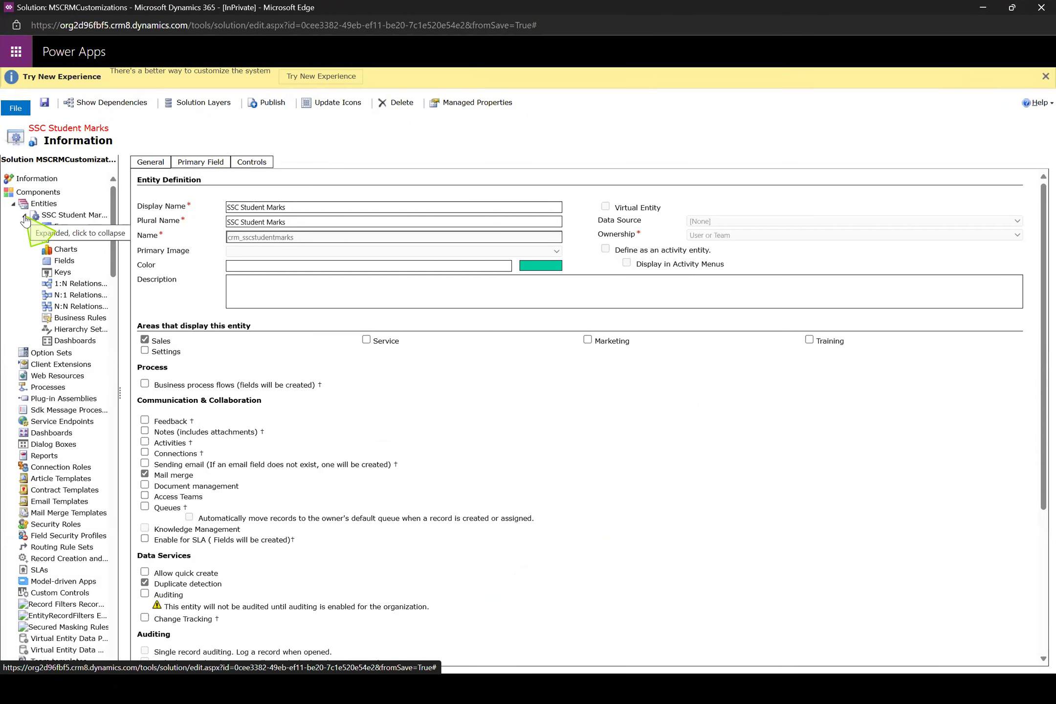
pyautogui.click(24, 216)
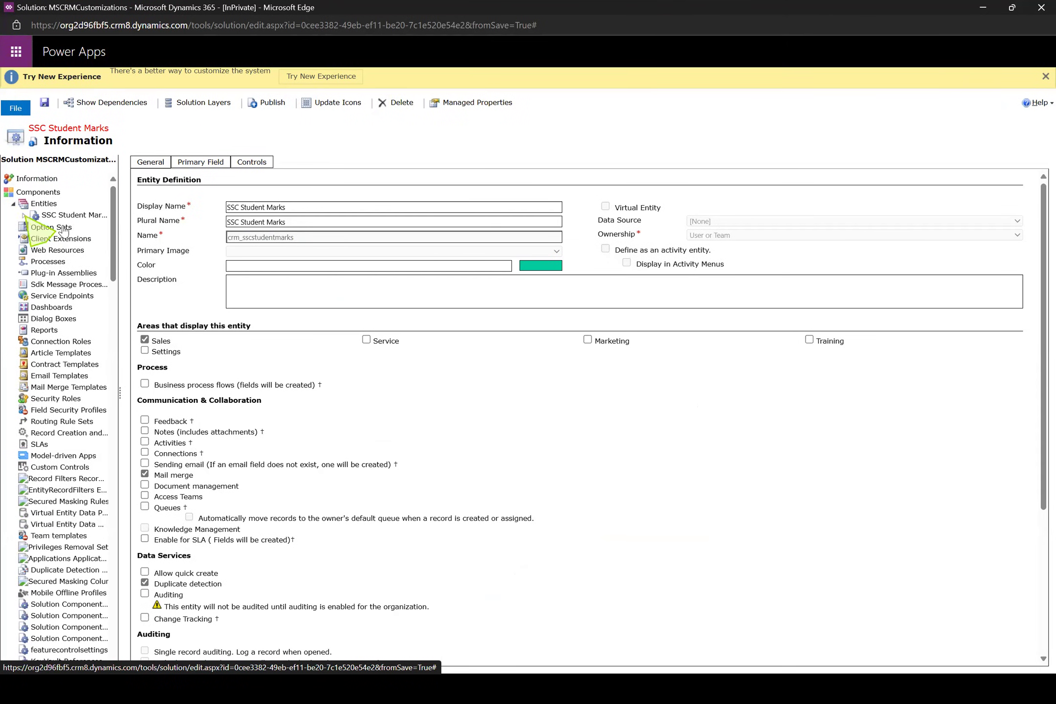
pyautogui.click(24, 216)
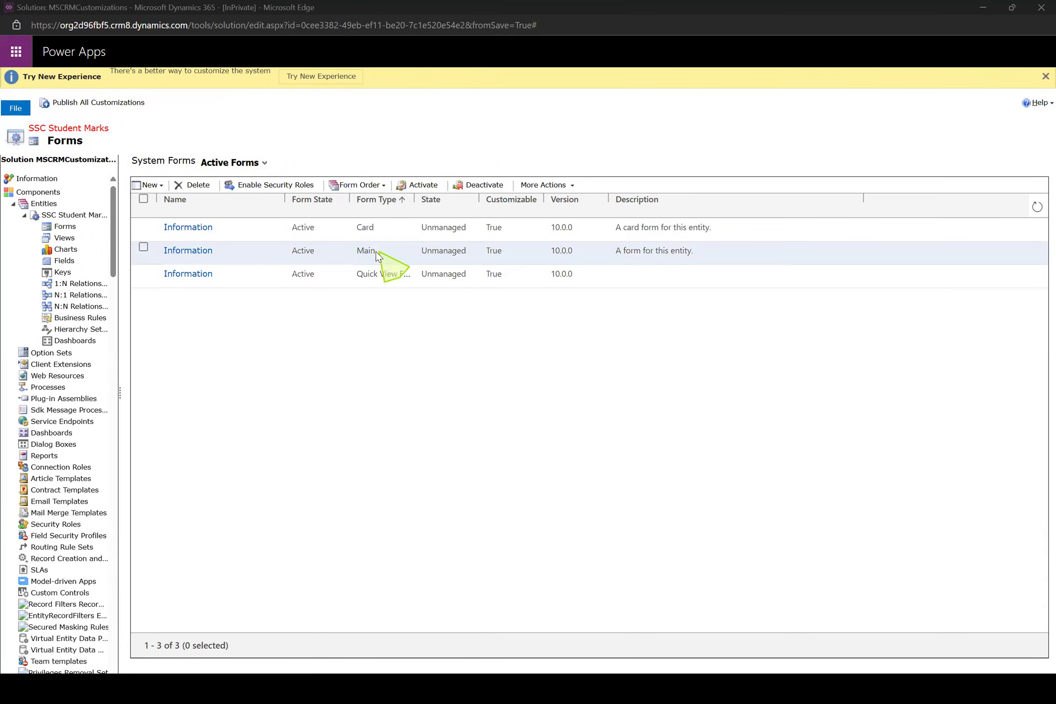
pyautogui.doubleClick(367, 252)
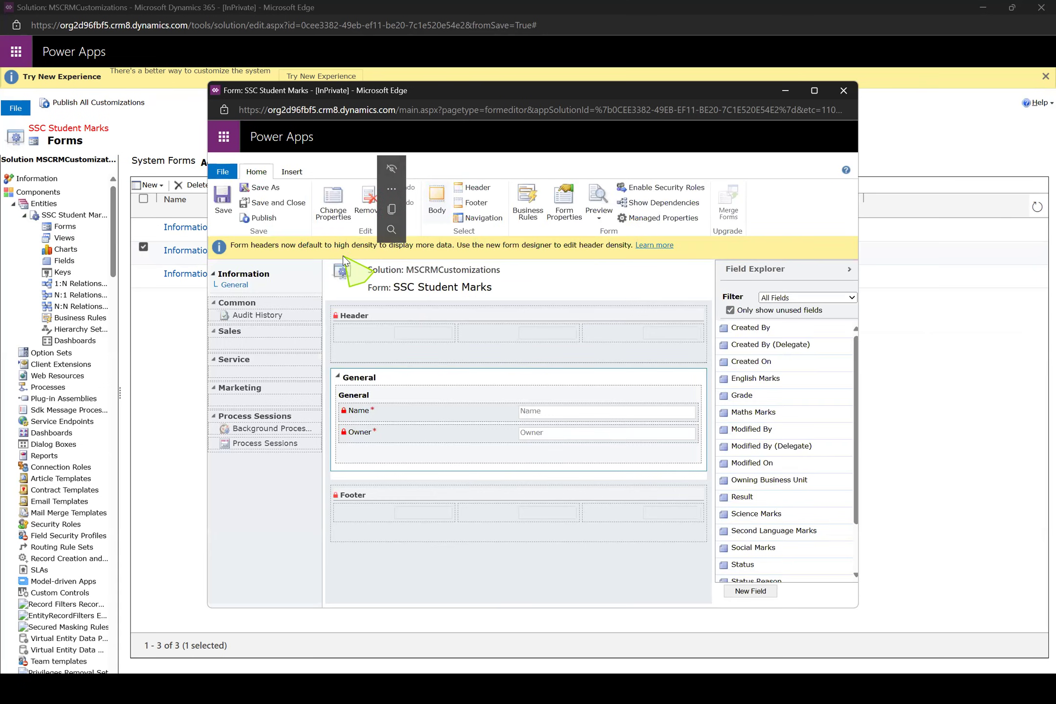
pyautogui.click(813, 92)
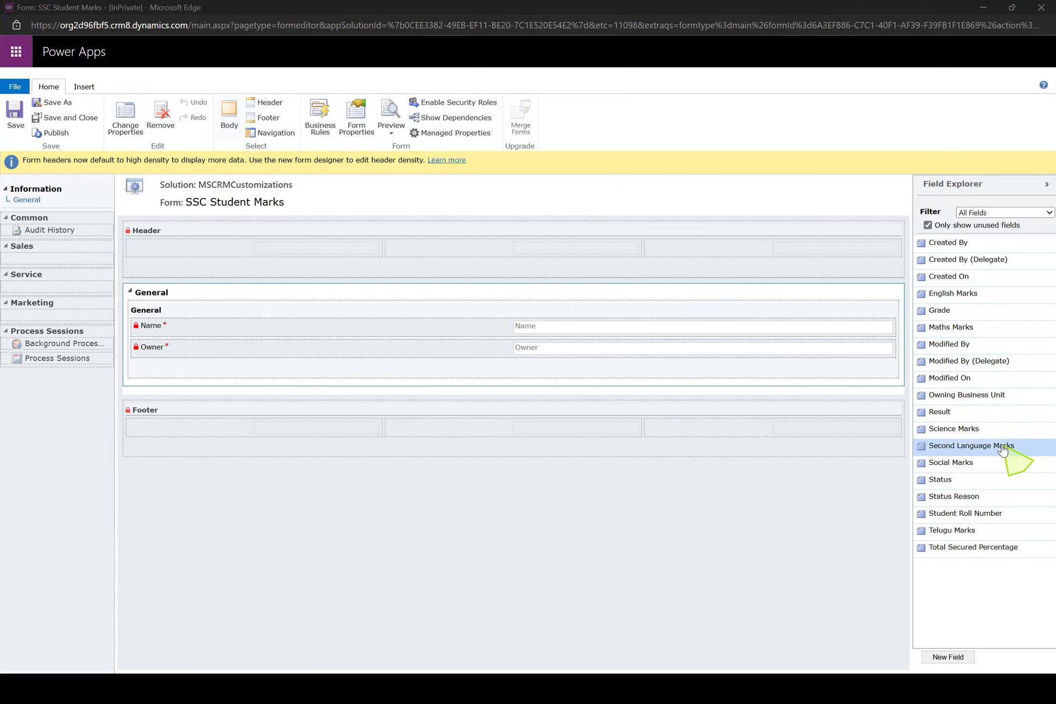
# Add Student Roll Number, Maths Marks, English Marks and Science Marks below Owner in the form's General section
pyautogui.click(998, 517)
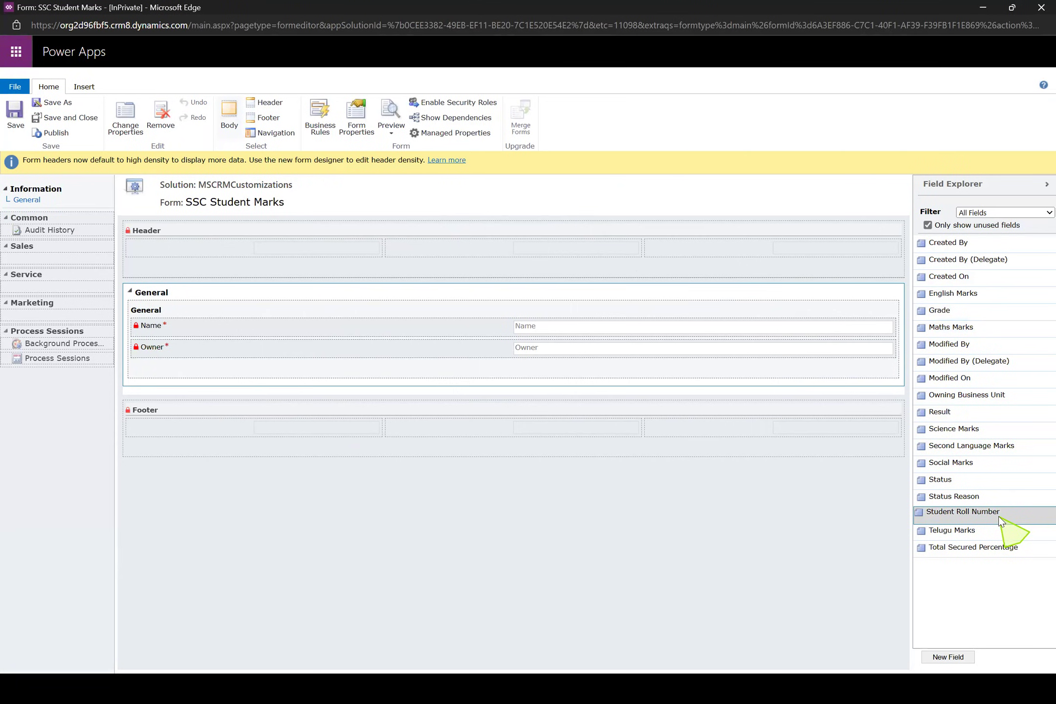
pyautogui.moveTo(998, 516); pyautogui.dragTo(464, 360)
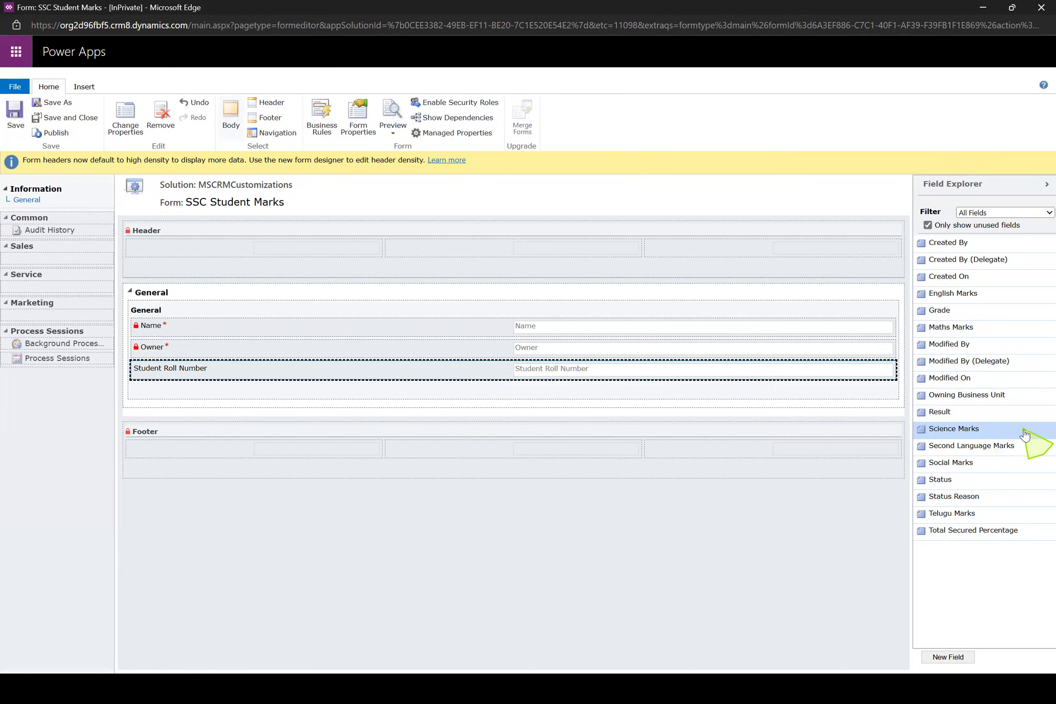
pyautogui.moveTo(1023, 430); pyautogui.dragTo(652, 403)
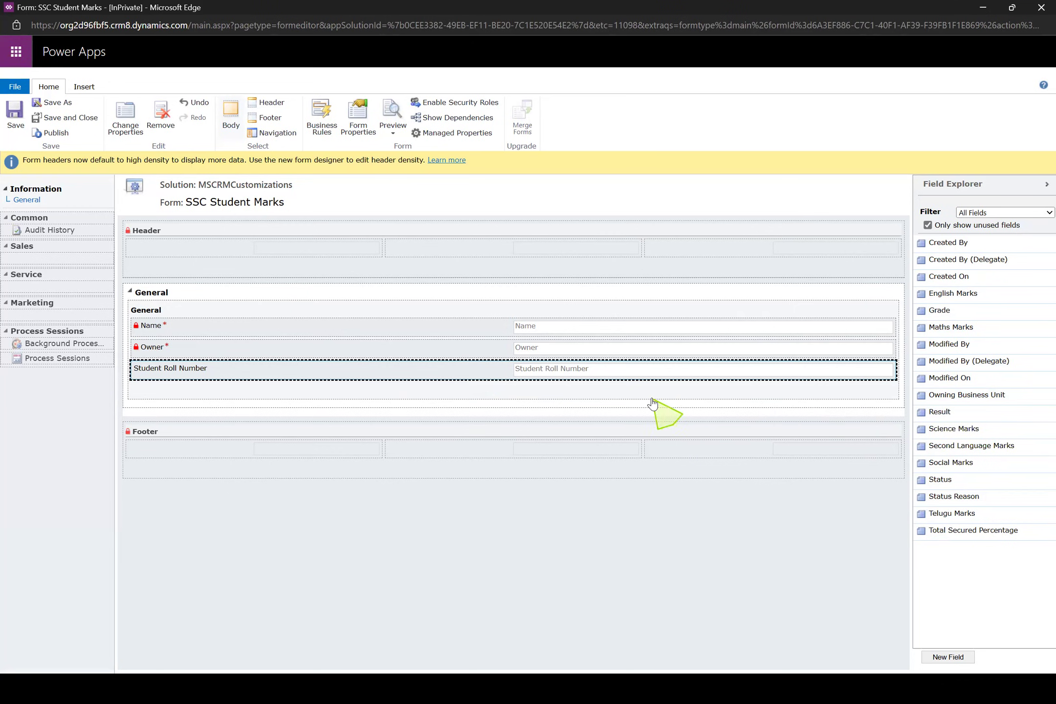
pyautogui.click(1001, 330)
pyautogui.moveTo(1000, 330); pyautogui.dragTo(656, 388)
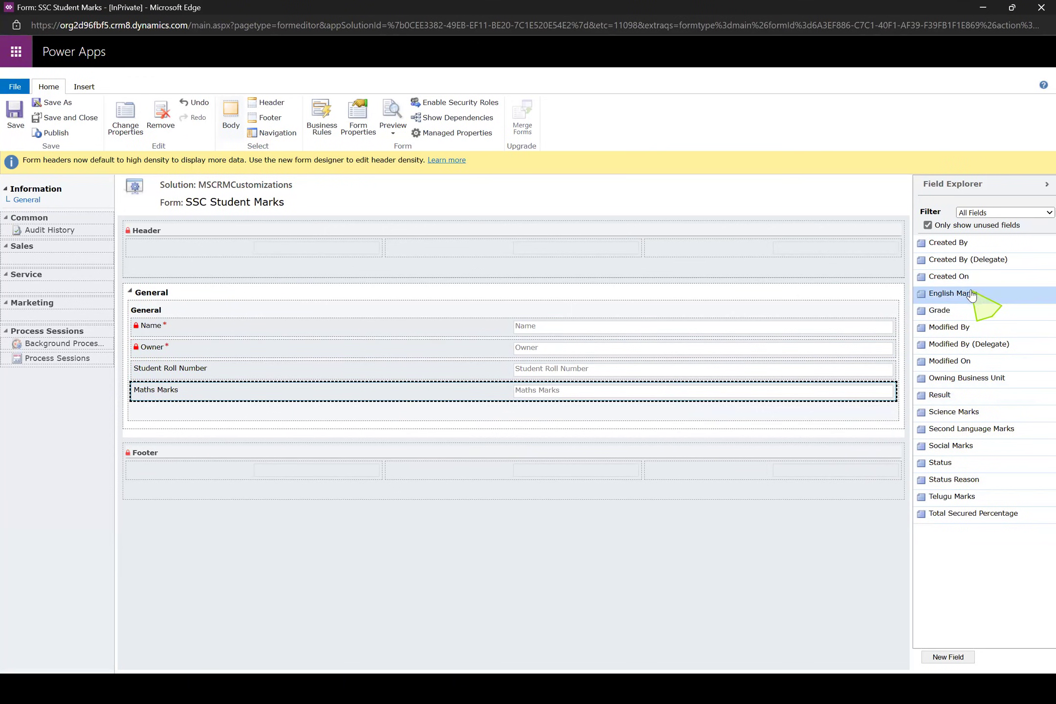
pyautogui.moveTo(978, 295); pyautogui.dragTo(747, 406)
pyautogui.moveTo(1011, 393); pyautogui.dragTo(784, 430)
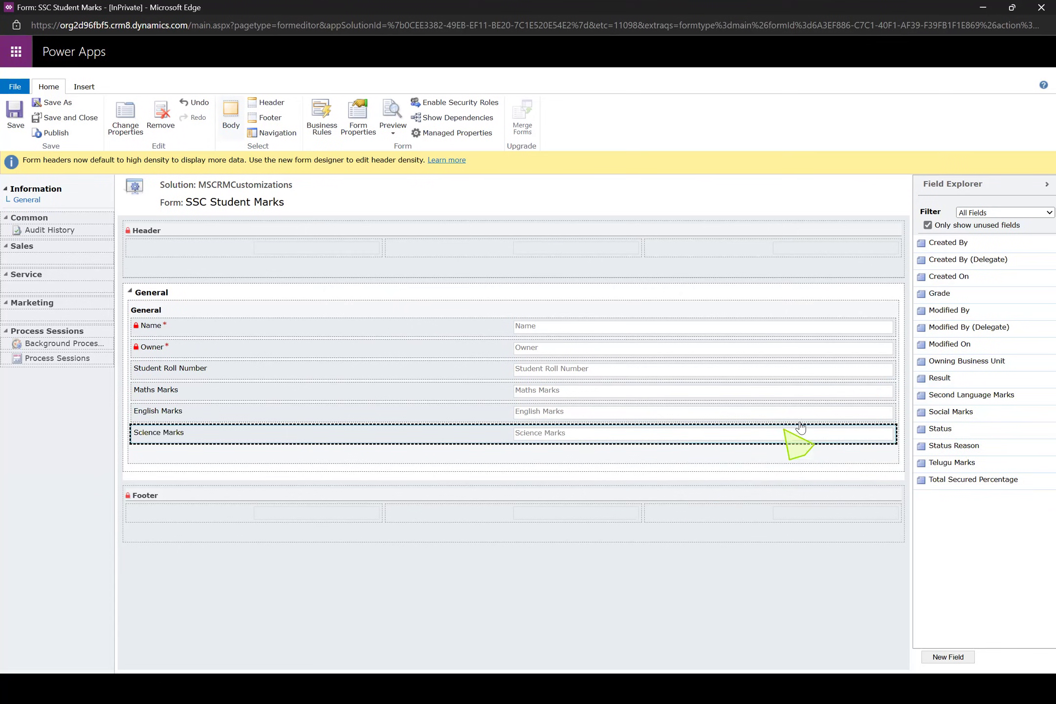
# Add Telugu Marks directly below Owner, and Result and Grade below Science Marks in the General section
pyautogui.moveTo(946, 465); pyautogui.dragTo(655, 401)
pyautogui.moveTo(625, 386); pyautogui.dragTo(626, 387)
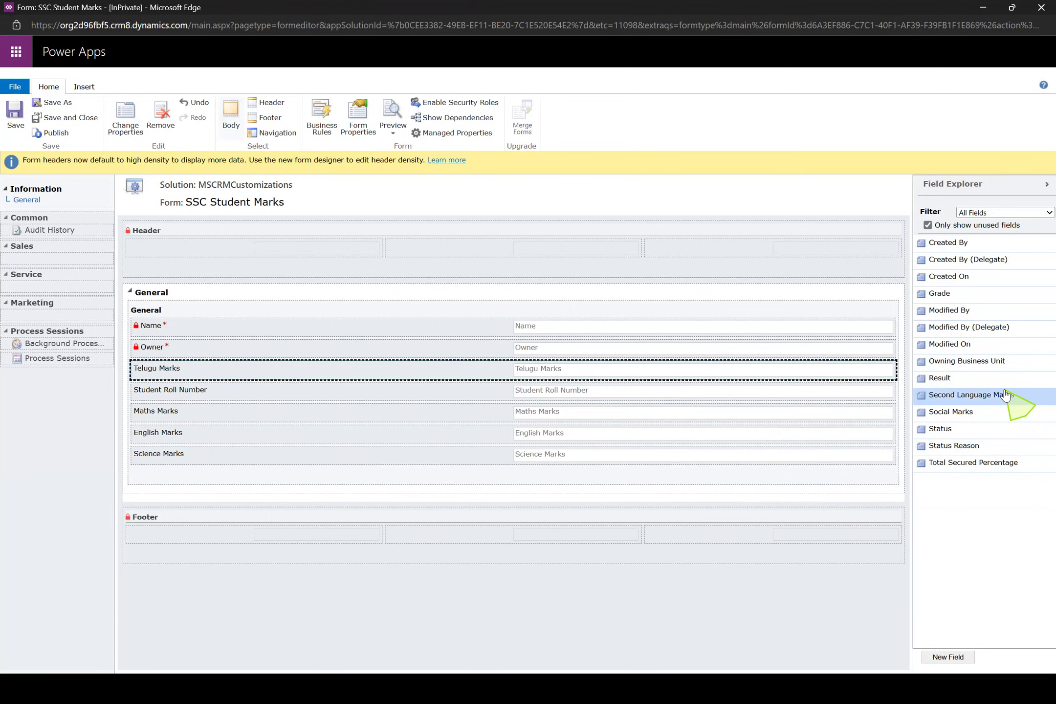
pyautogui.moveTo(938, 378); pyautogui.dragTo(720, 462)
pyautogui.moveTo(997, 295); pyautogui.dragTo(729, 494)
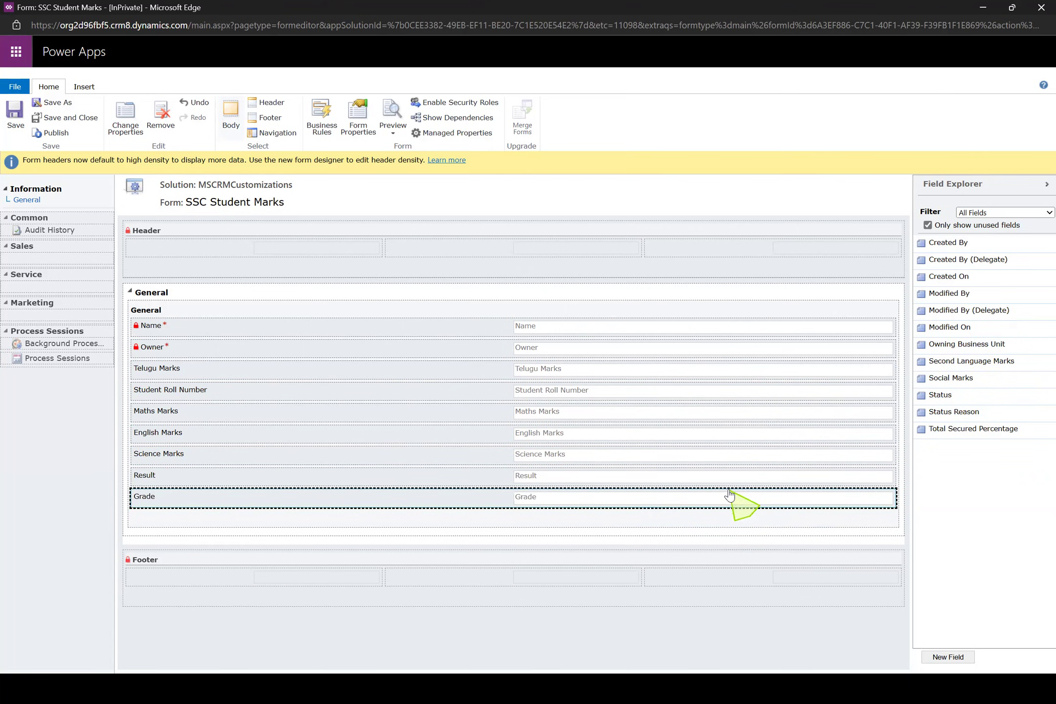
# Add Second Language Marks above English Marks, and Social Marks and Total Secured Percentage between Science Marks and Result, then save and publish the form
pyautogui.moveTo(1022, 364); pyautogui.dragTo(685, 439)
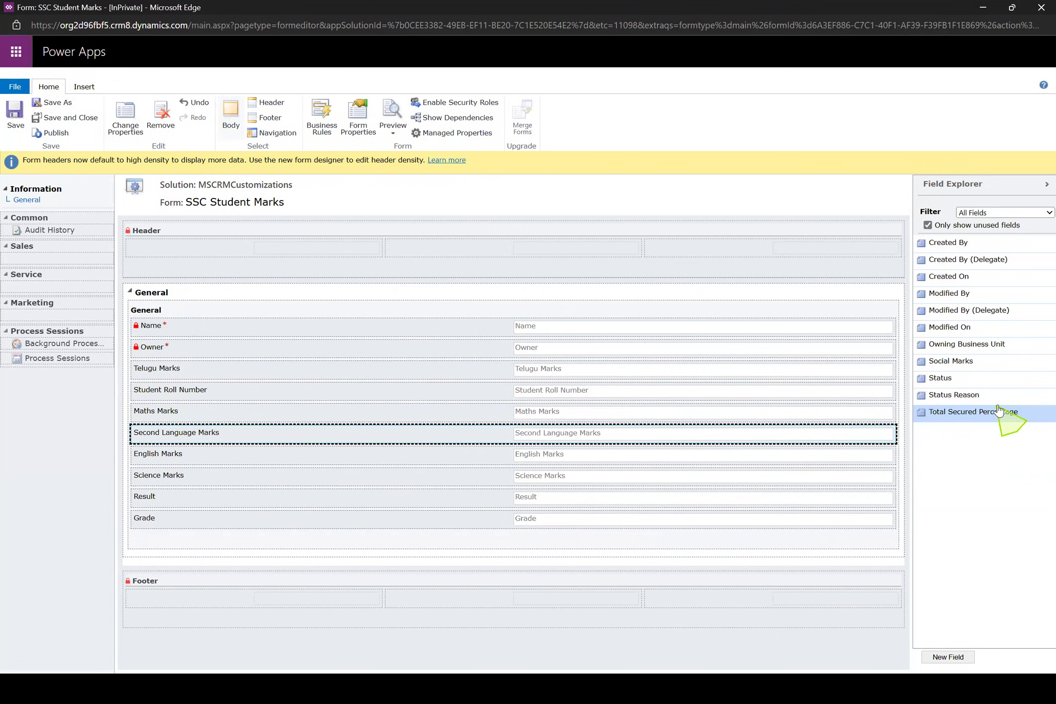
pyautogui.moveTo(1002, 410); pyautogui.dragTo(697, 503)
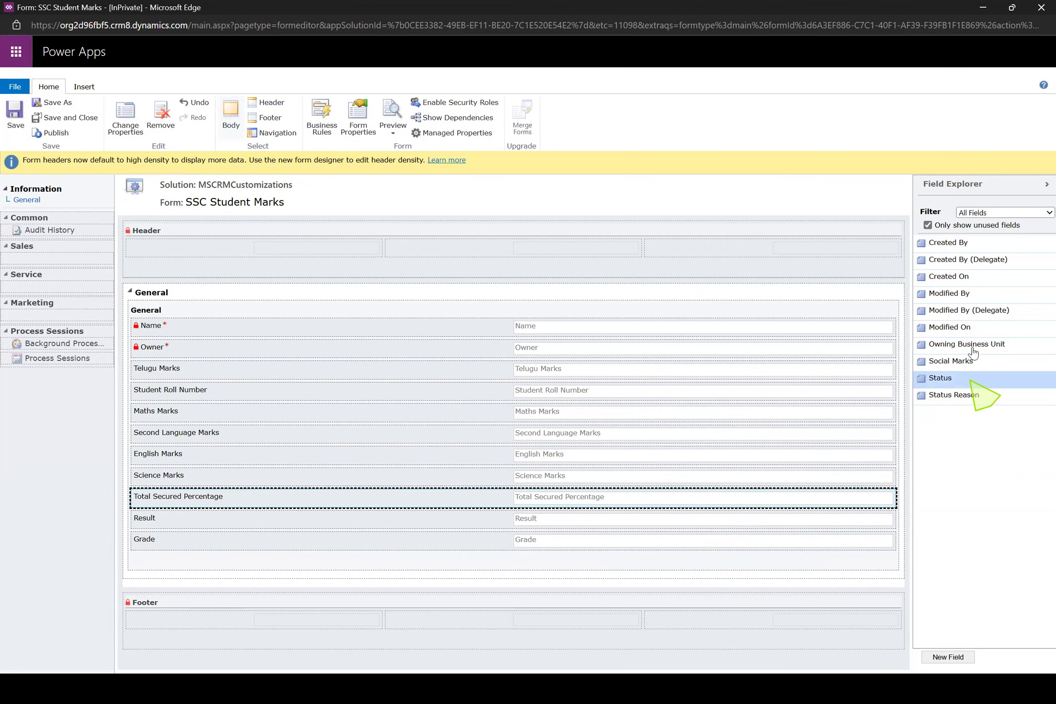
pyautogui.moveTo(965, 364); pyautogui.dragTo(631, 493)
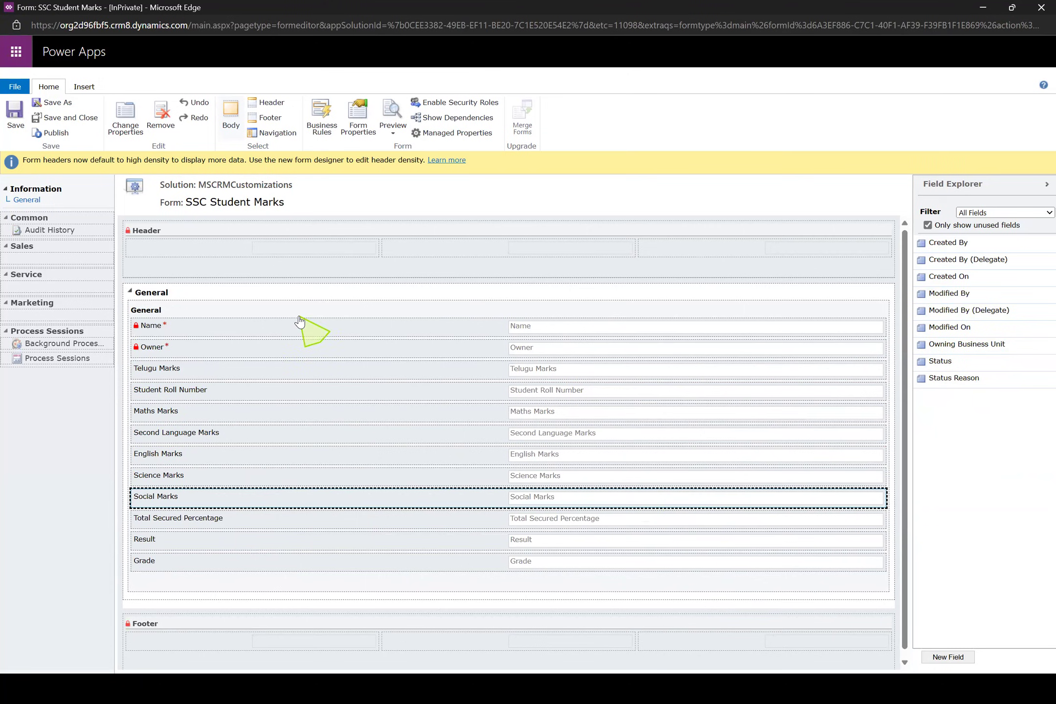
pyautogui.click(15, 128)
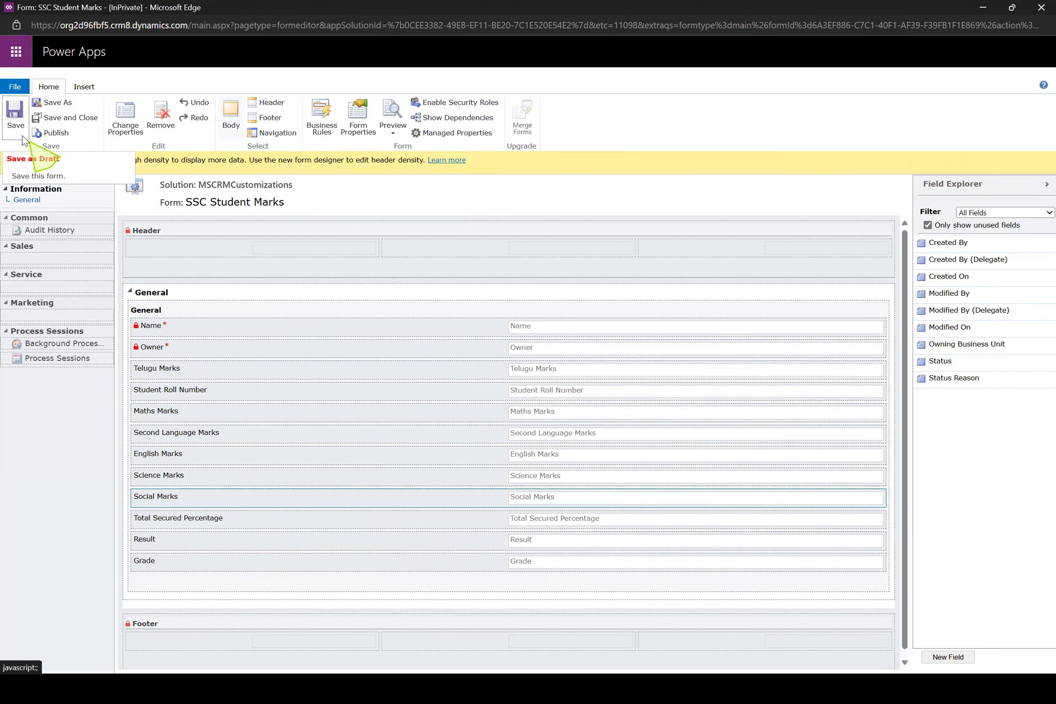
pyautogui.click(55, 134)
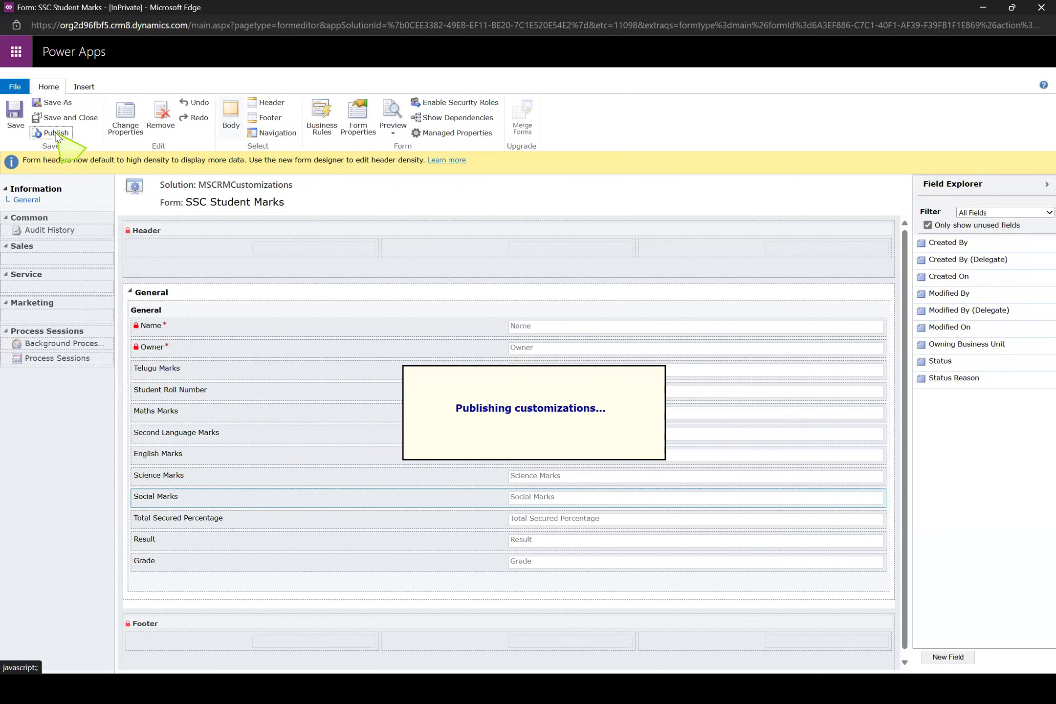
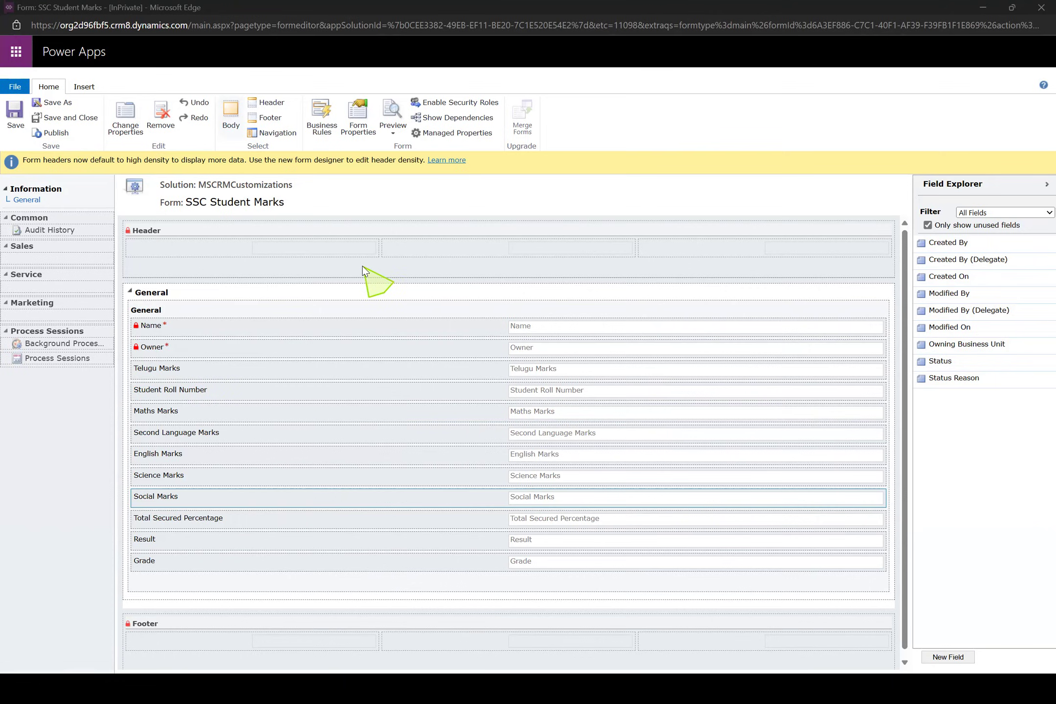
# Switch to the Sales app, reload it, and start a new SSC Student Marks record from the Extensions area
pyautogui.hotkey('alt', 'Tab')
pyautogui.hotkey('alt', 'Tab')
pyautogui.hotkey('alt', 'Tab')
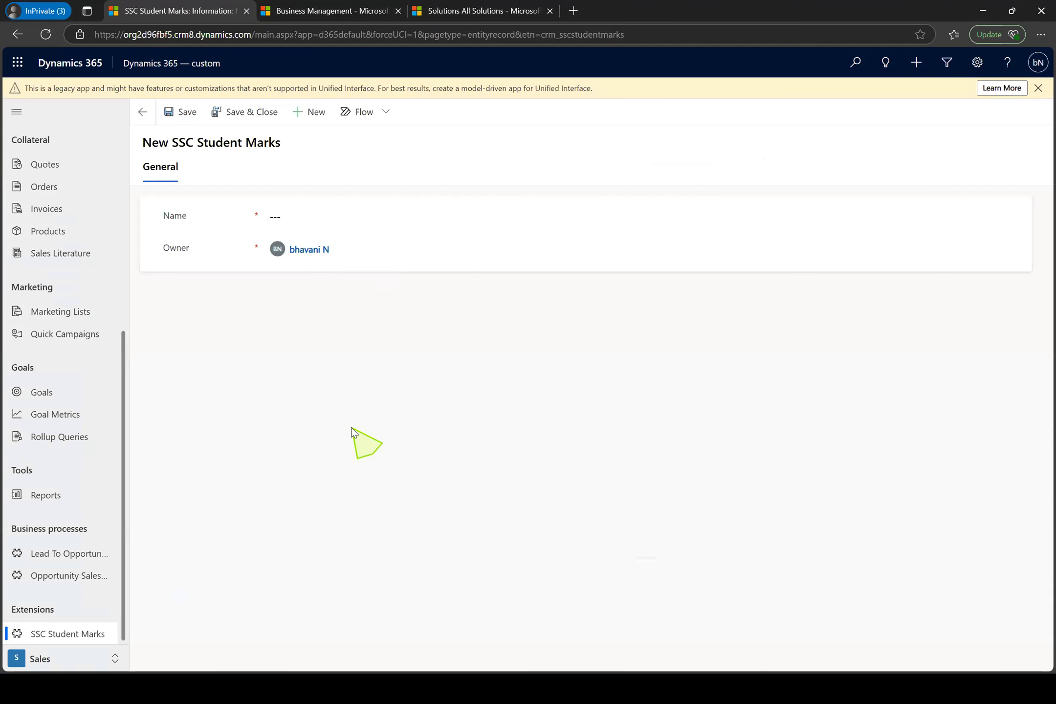
pyautogui.press('F5')
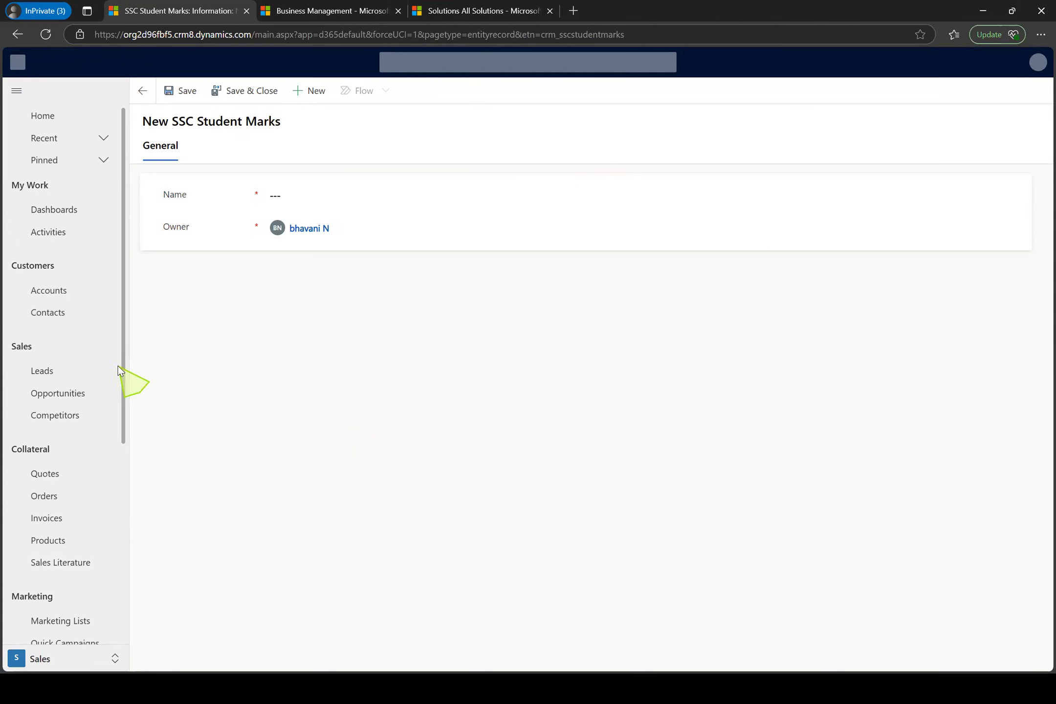
pyautogui.scroll(-6, 112, 488)
pyautogui.click(93, 644)
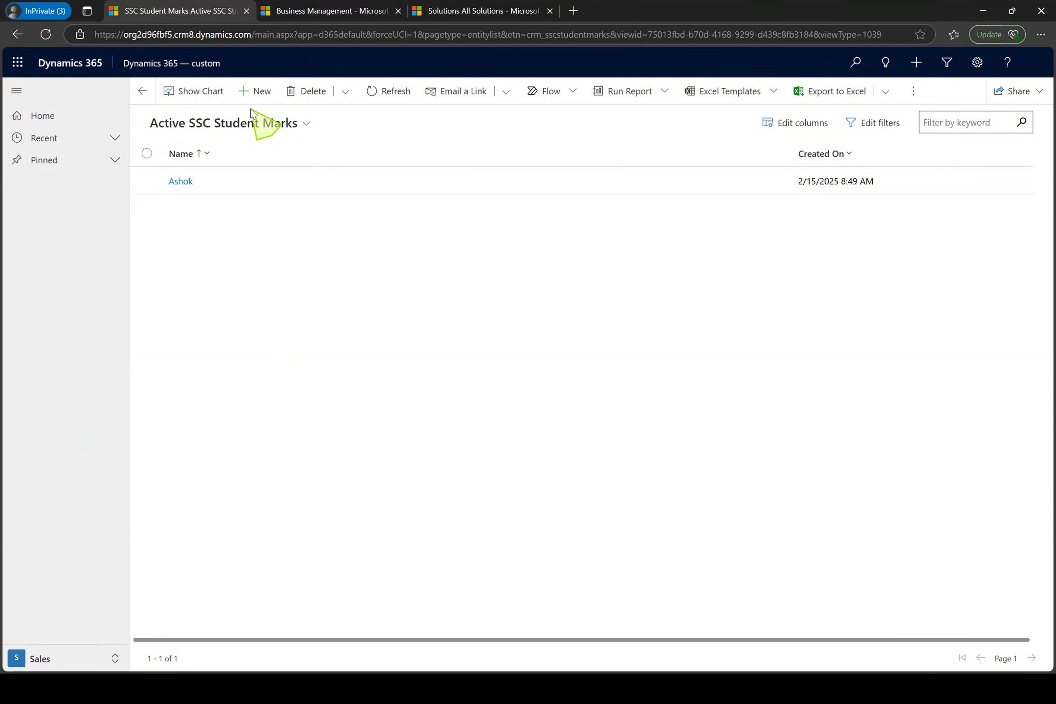
pyautogui.click(254, 119)
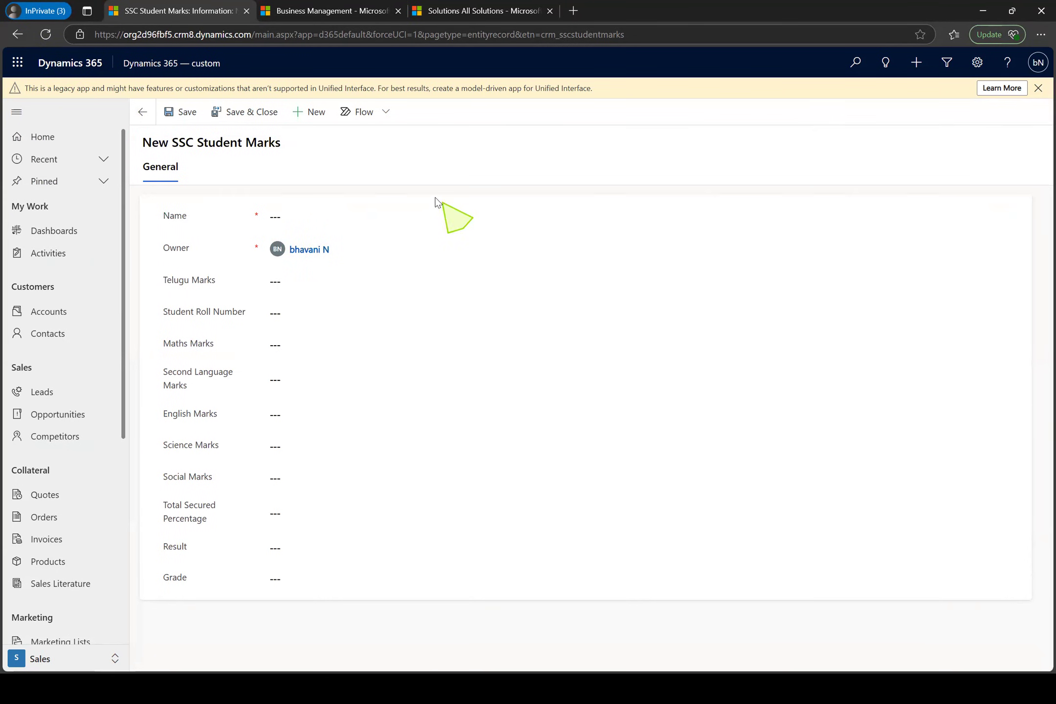
# Enter the student's first name in the Name field, removing the rest of the autofilled name
pyautogui.click(409, 222)
pyautogui.write('tej')
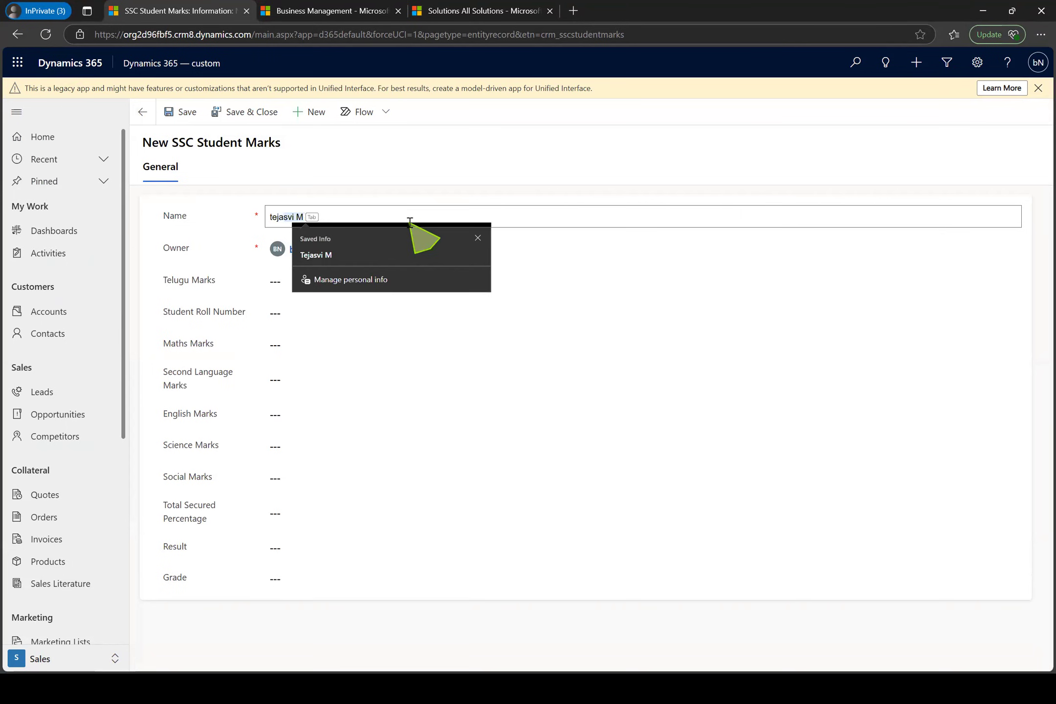
pyautogui.press('Tab')
pyautogui.click(410, 222)
pyautogui.press('BackSpace')
pyautogui.press('BackSpace')
pyautogui.press('BackSpace')
pyautogui.press('BackSpace')
pyautogui.press('BackSpace')
pyautogui.press('Tab')
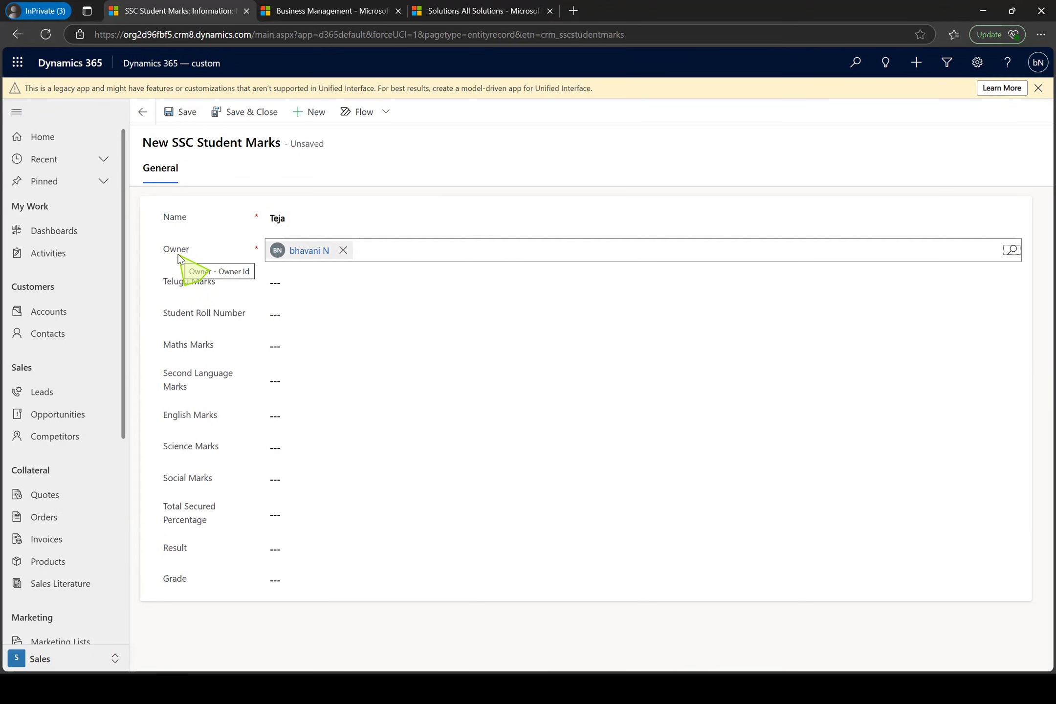
# Clear the Name field and try to save the record without it
pyautogui.click(307, 282)
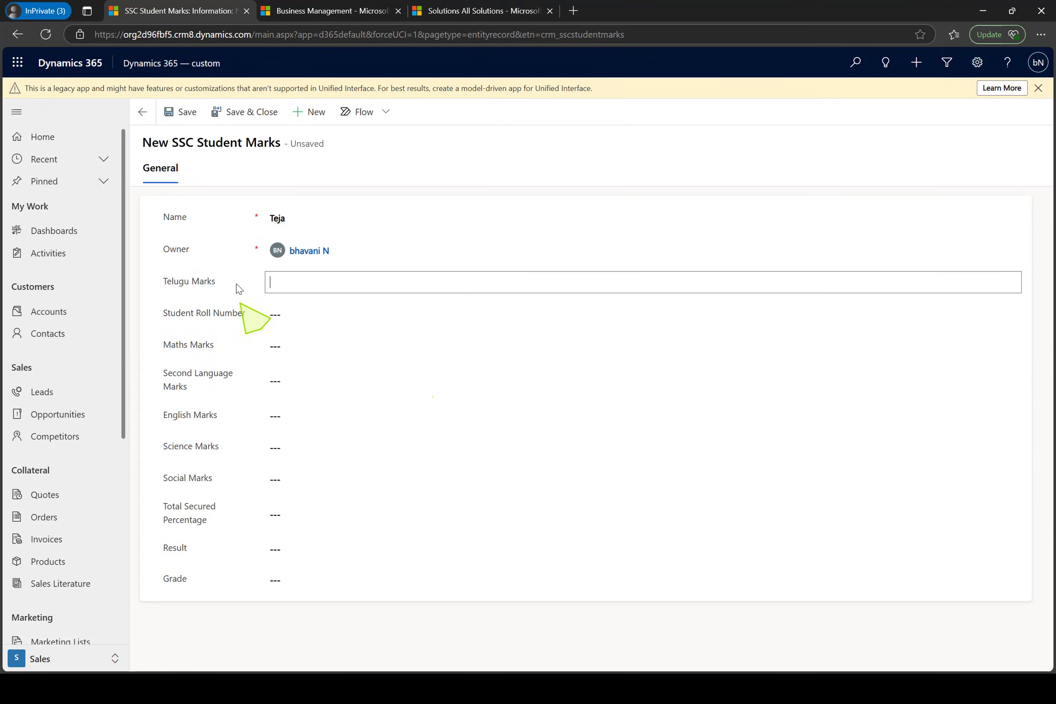
pyautogui.click(302, 228)
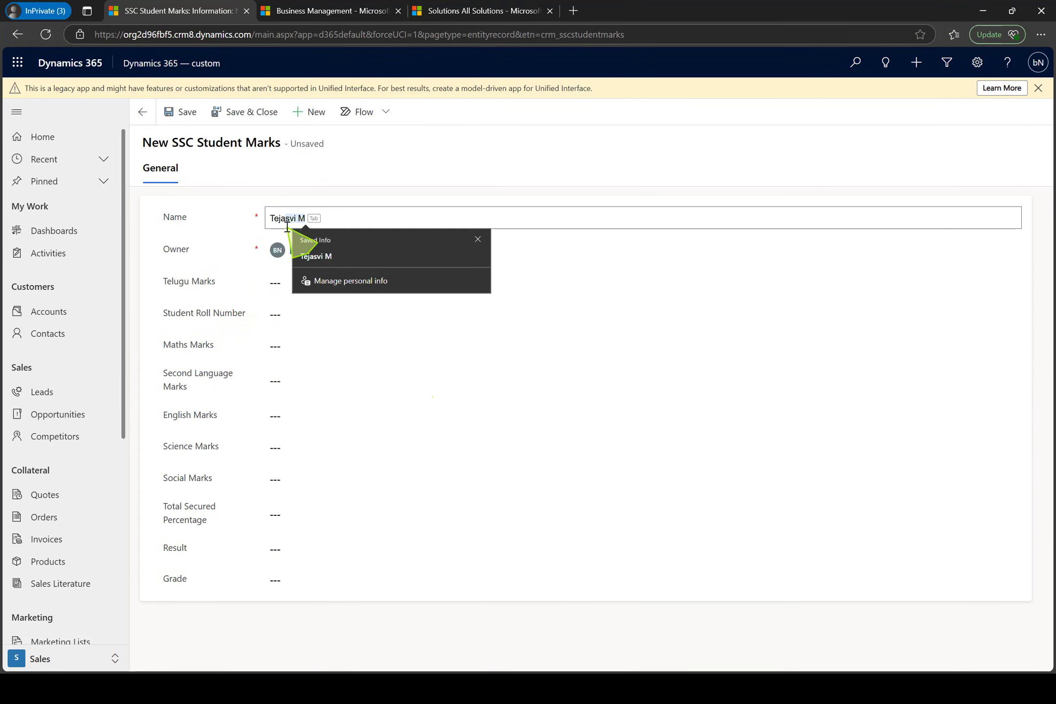
pyautogui.click(301, 198)
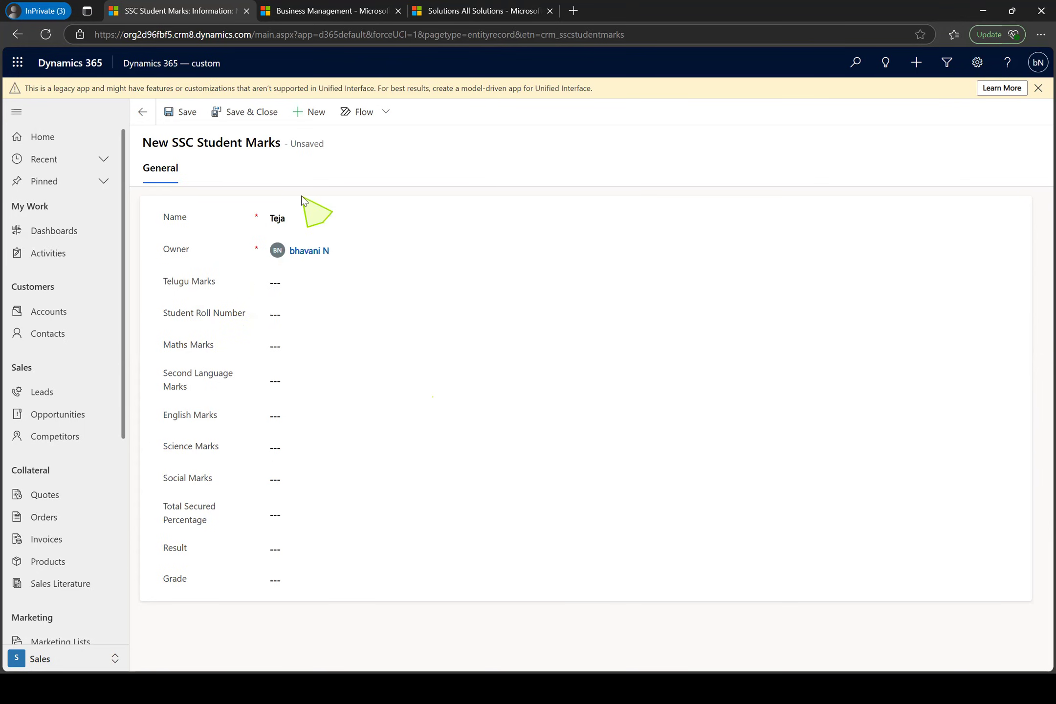
pyautogui.click(303, 226)
pyautogui.press('BackSpace')
pyautogui.press('BackSpace')
pyautogui.press('BackSpace')
pyautogui.press('BackSpace')
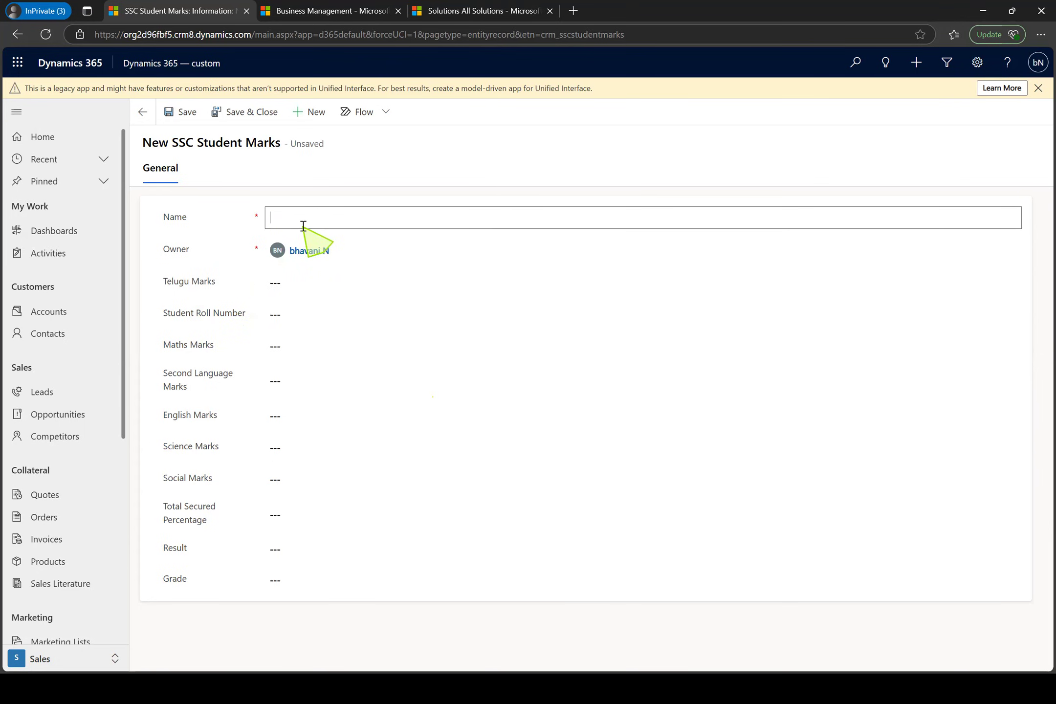
pyautogui.click(187, 114)
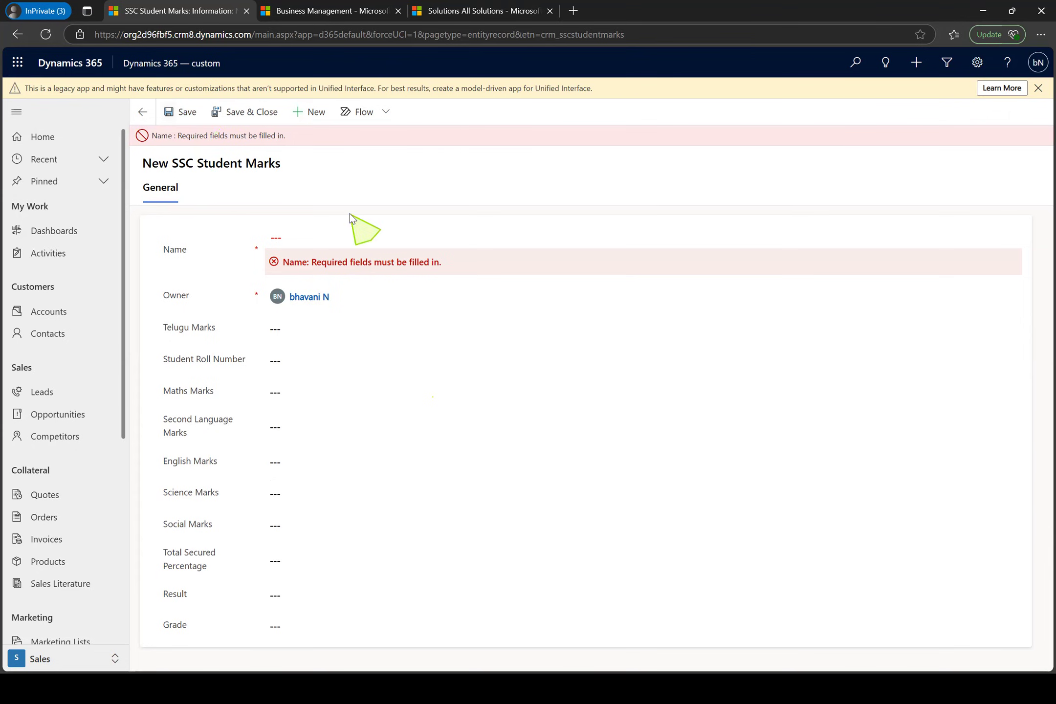
# Enter the student's name, set Telugu Marks to 88, and save the record
pyautogui.click(317, 234)
pyautogui.write('Teja')
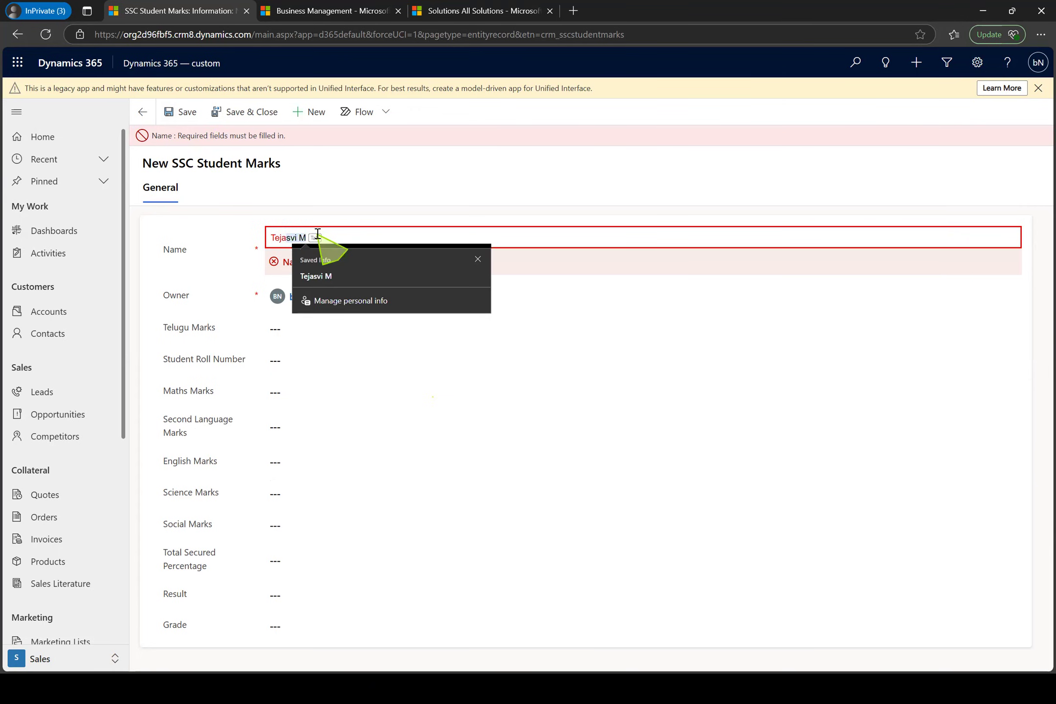
pyautogui.click(303, 331)
pyautogui.write('88')
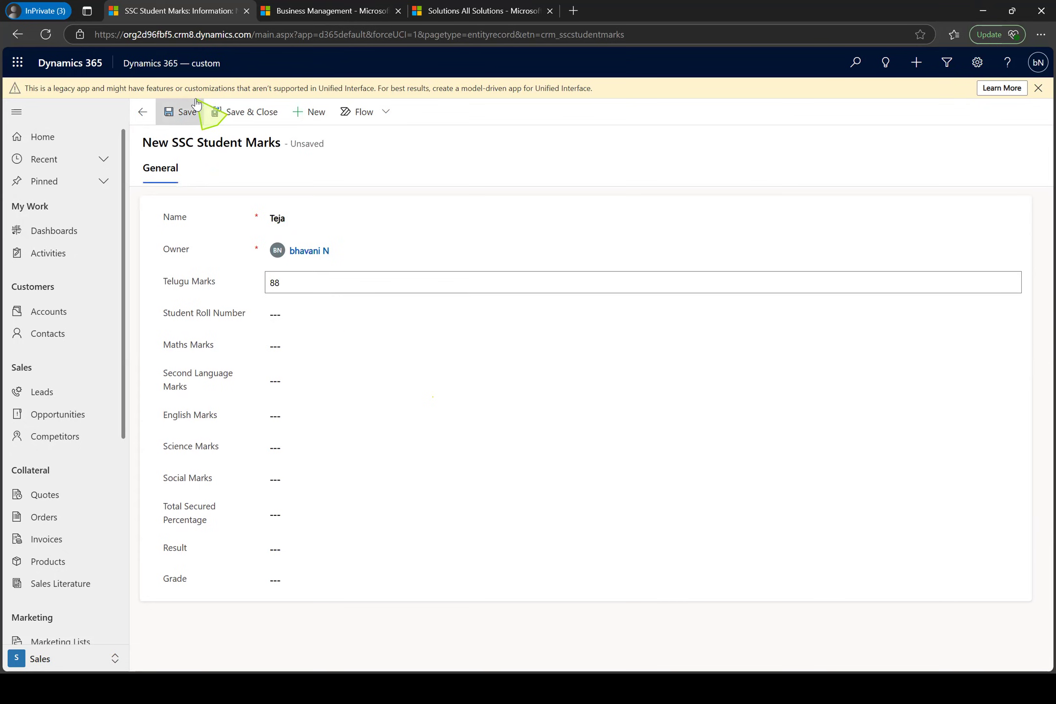
pyautogui.click(188, 123)
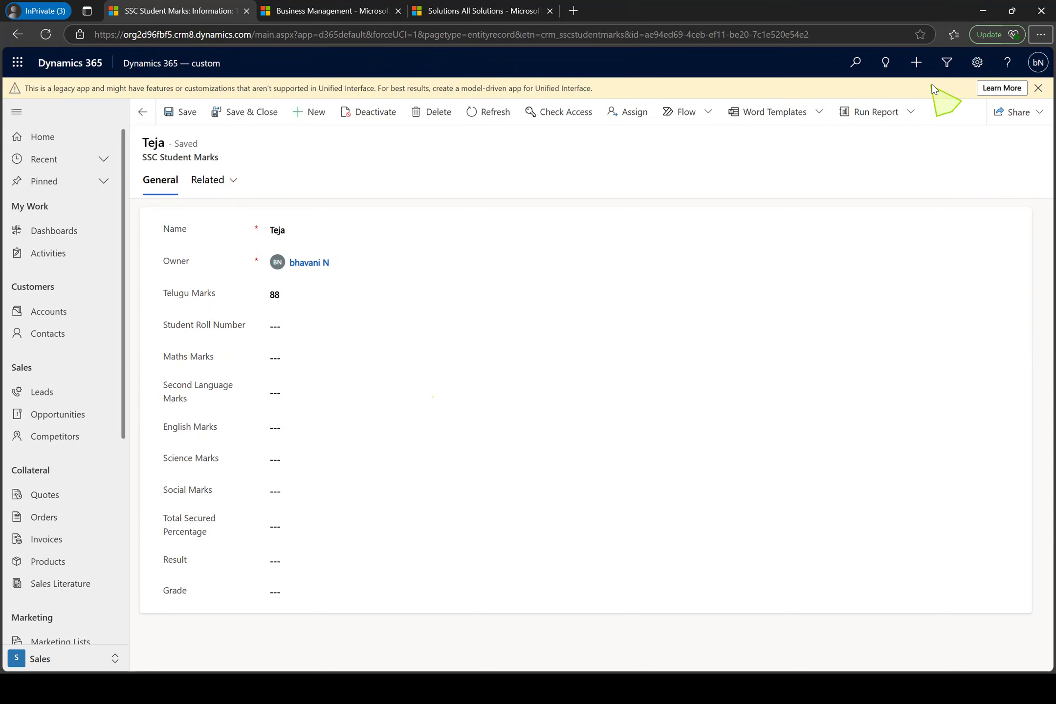
# Go to the Solutions list in the advanced settings and open the MSCRMCustomizations solution
pyautogui.click(977, 63)
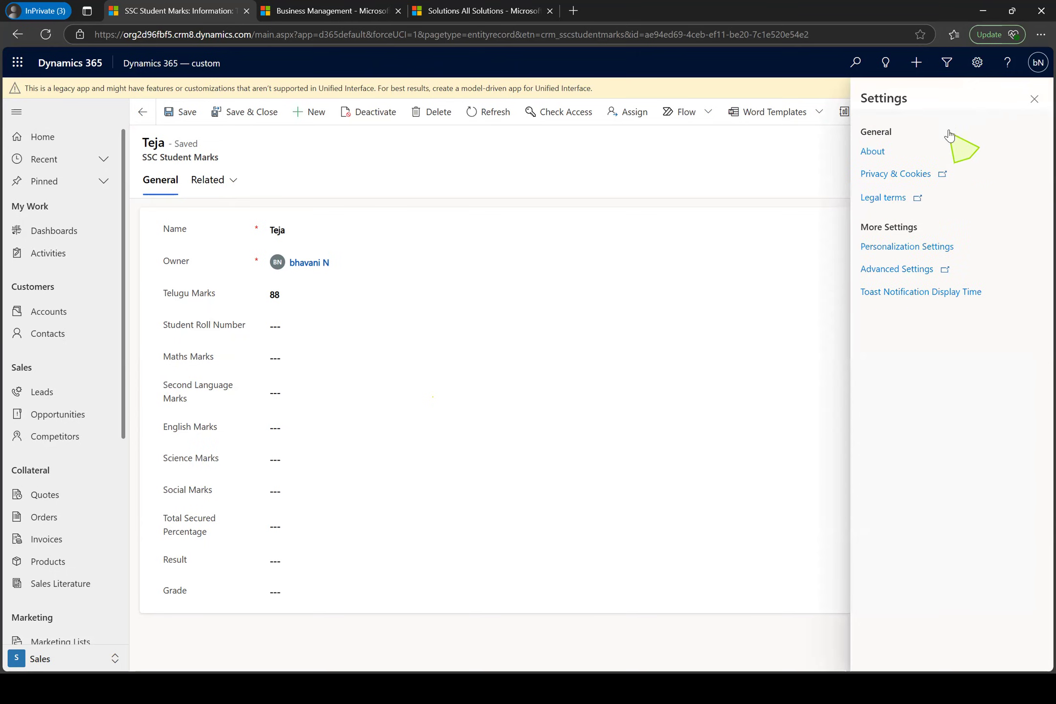
pyautogui.click(912, 270)
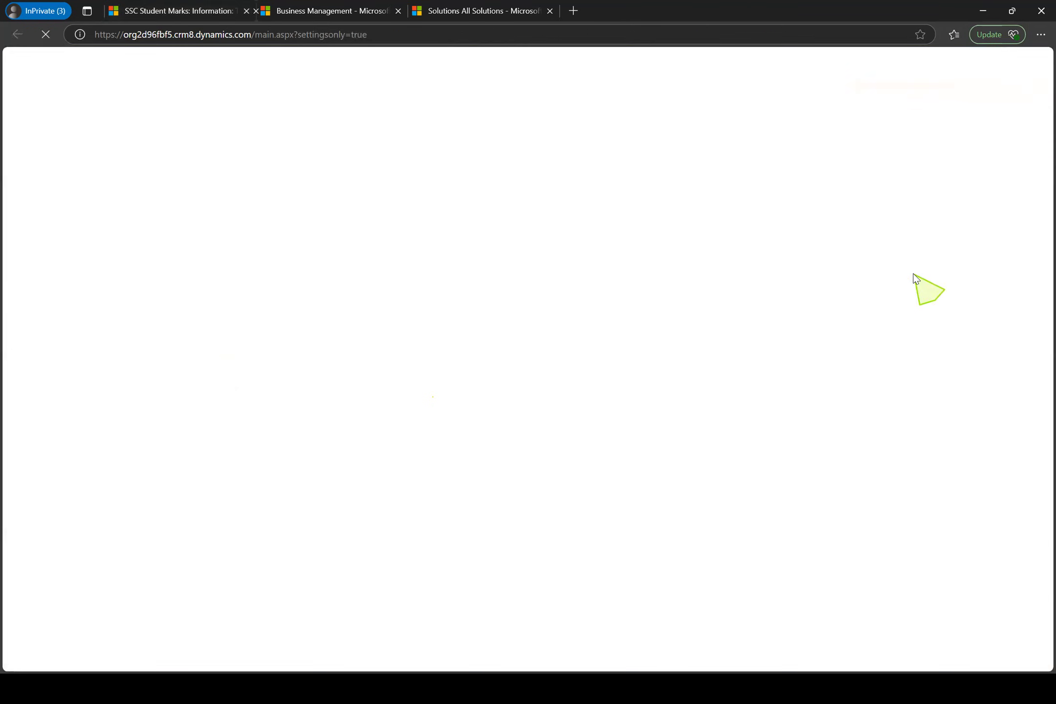
pyautogui.click(467, 7)
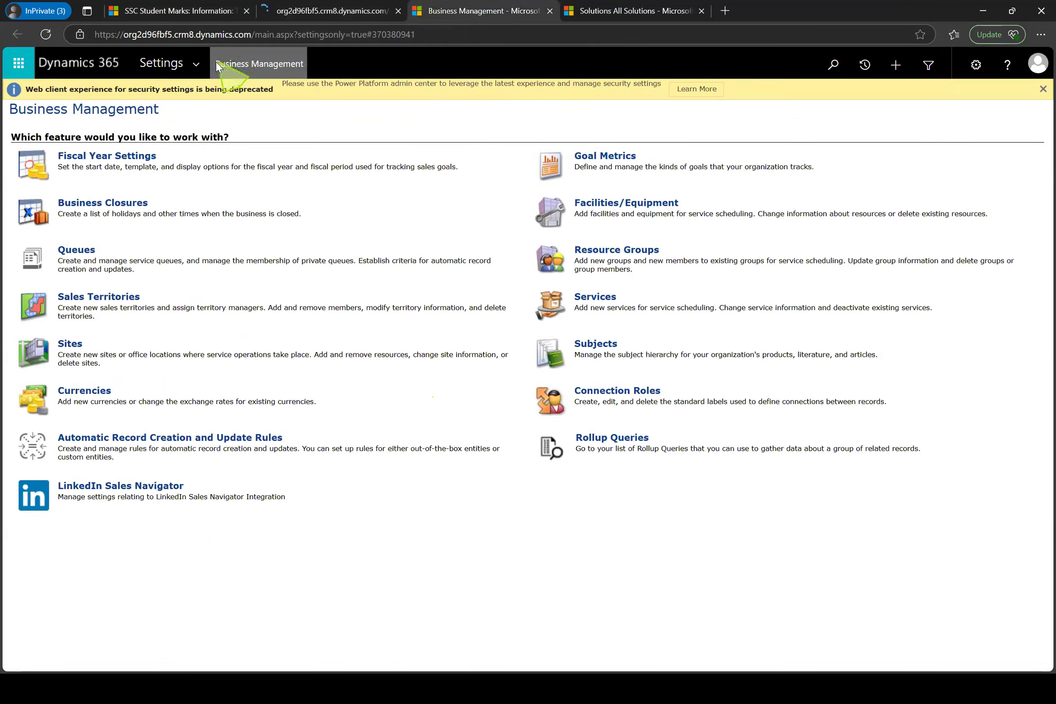
pyautogui.click(201, 59)
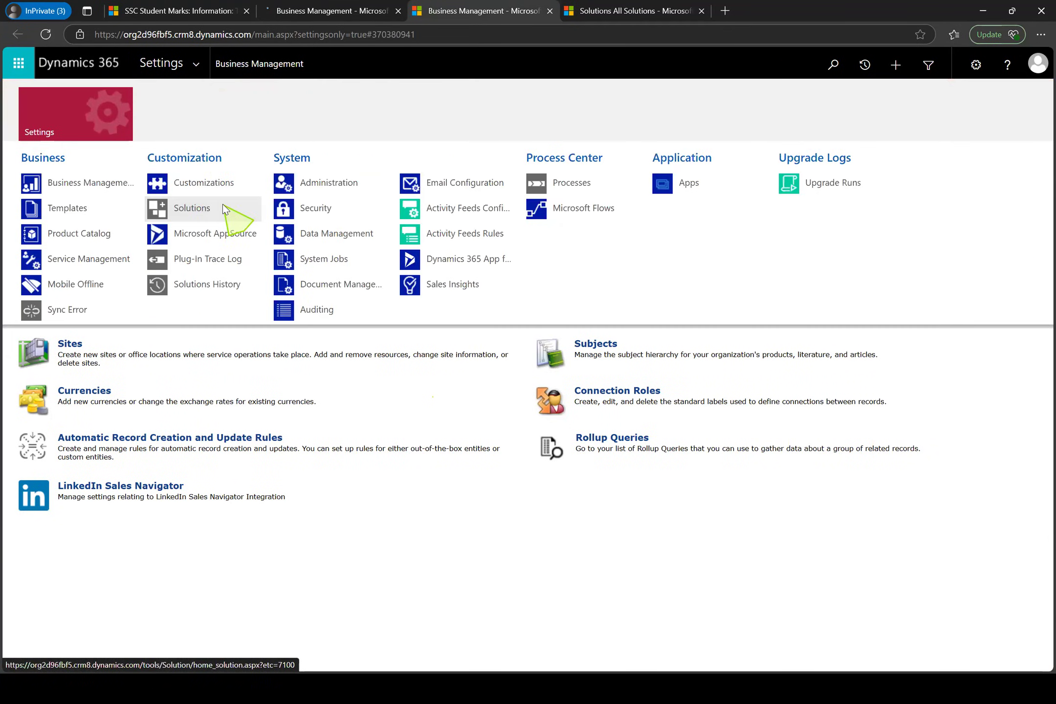
pyautogui.click(223, 209)
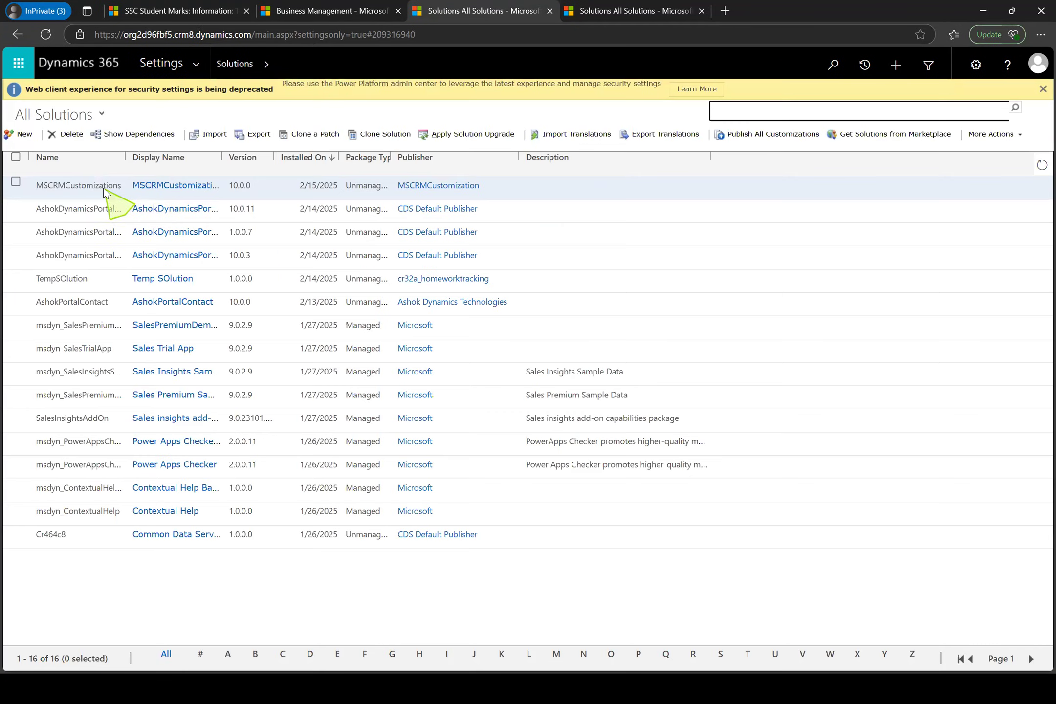
pyautogui.doubleClick(104, 188)
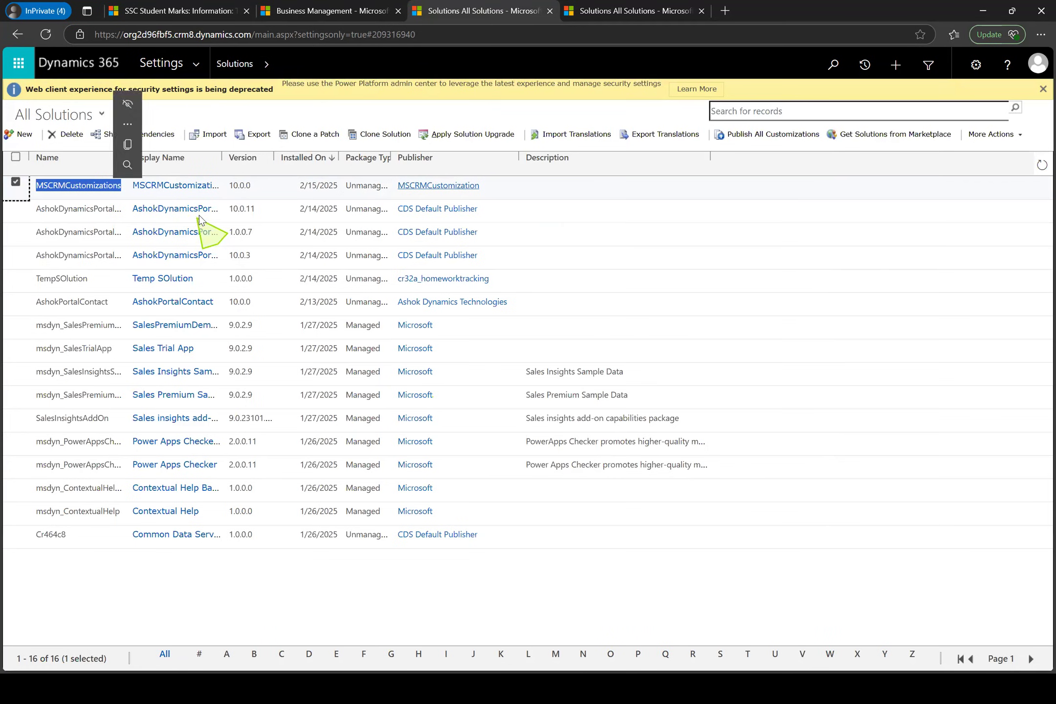
pyautogui.doubleClick(209, 190)
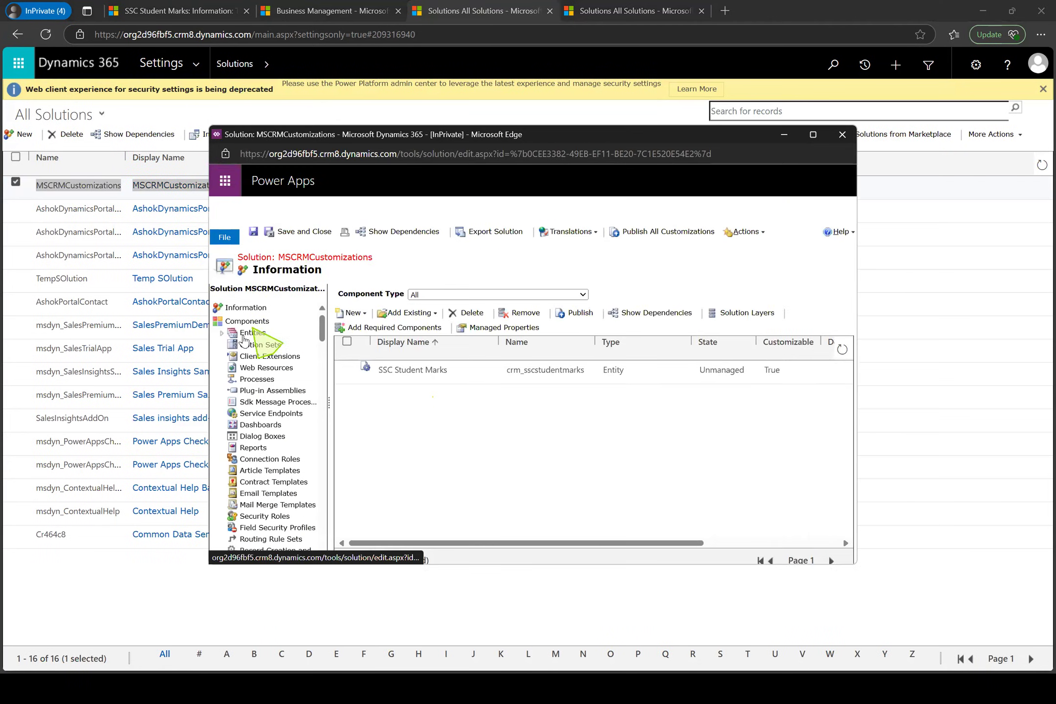
# Open the English Marks field of the SSC Student Marks entity, set its Field Requirement to Business Required, and save and close it
pyautogui.click(246, 333)
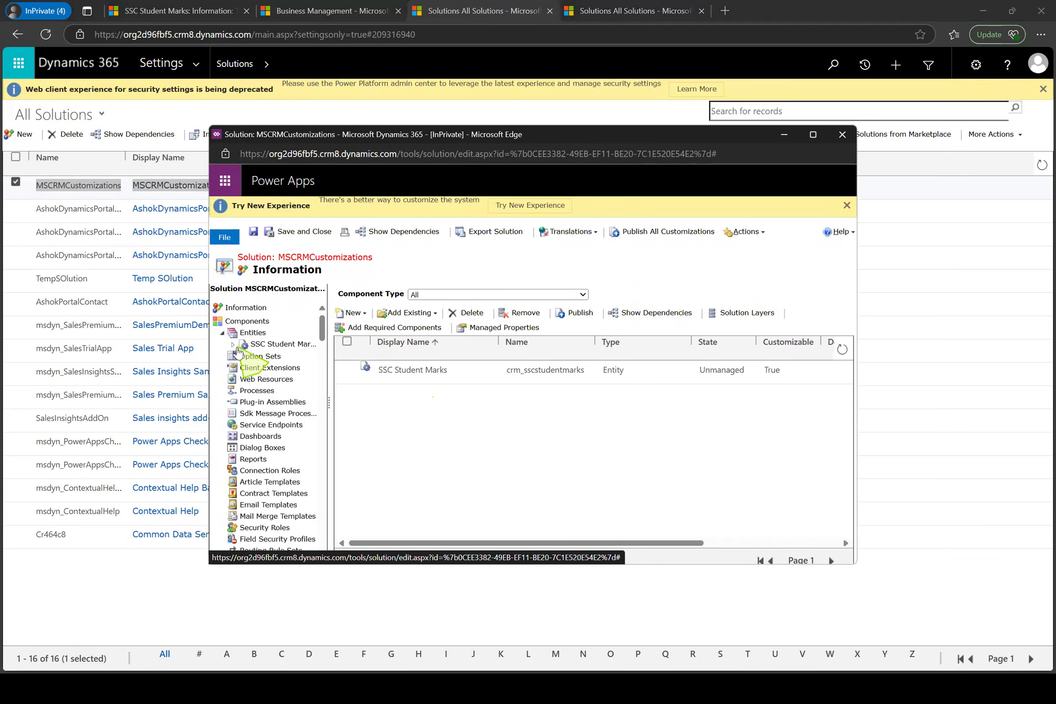
pyautogui.click(233, 344)
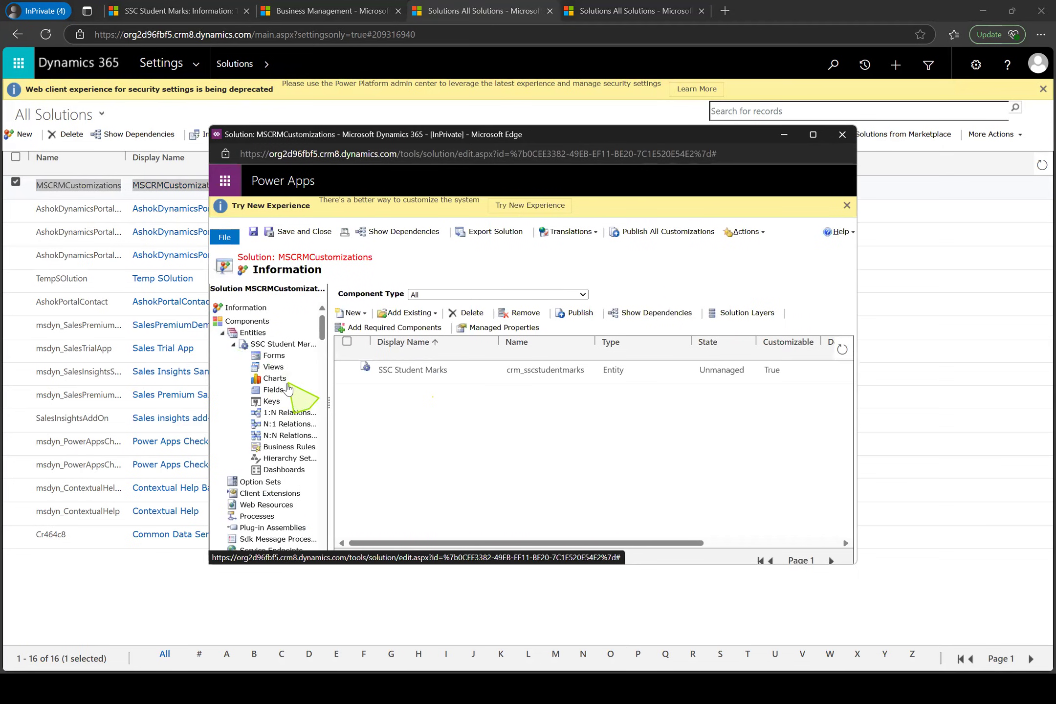
pyautogui.click(284, 391)
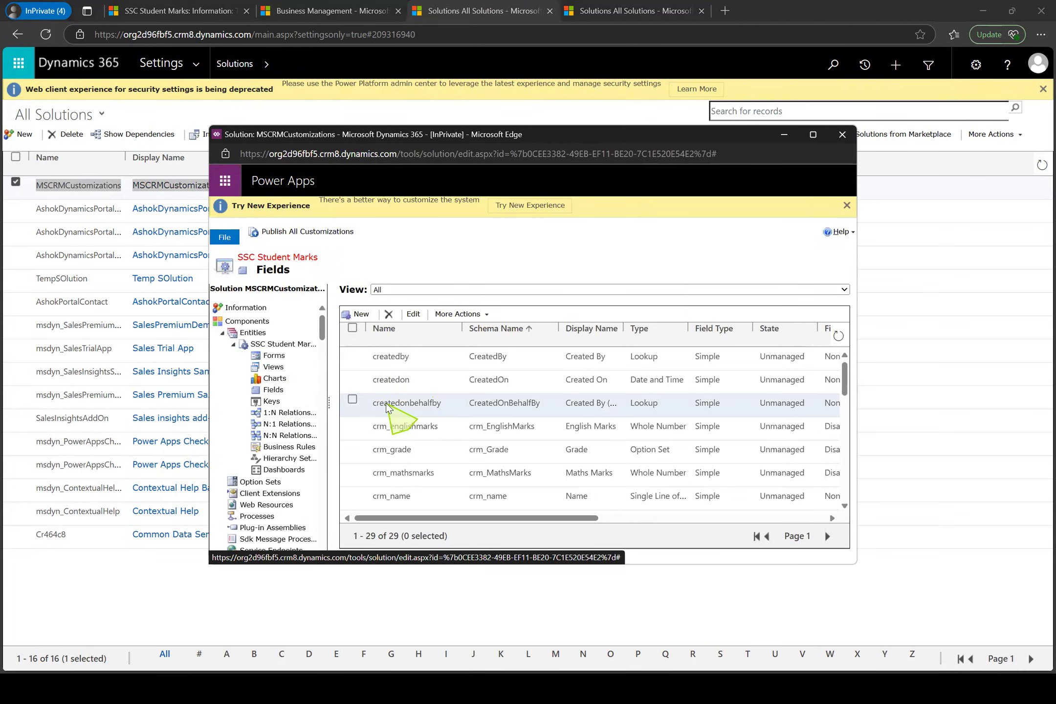
pyautogui.click(440, 426)
pyautogui.doubleClick(442, 426)
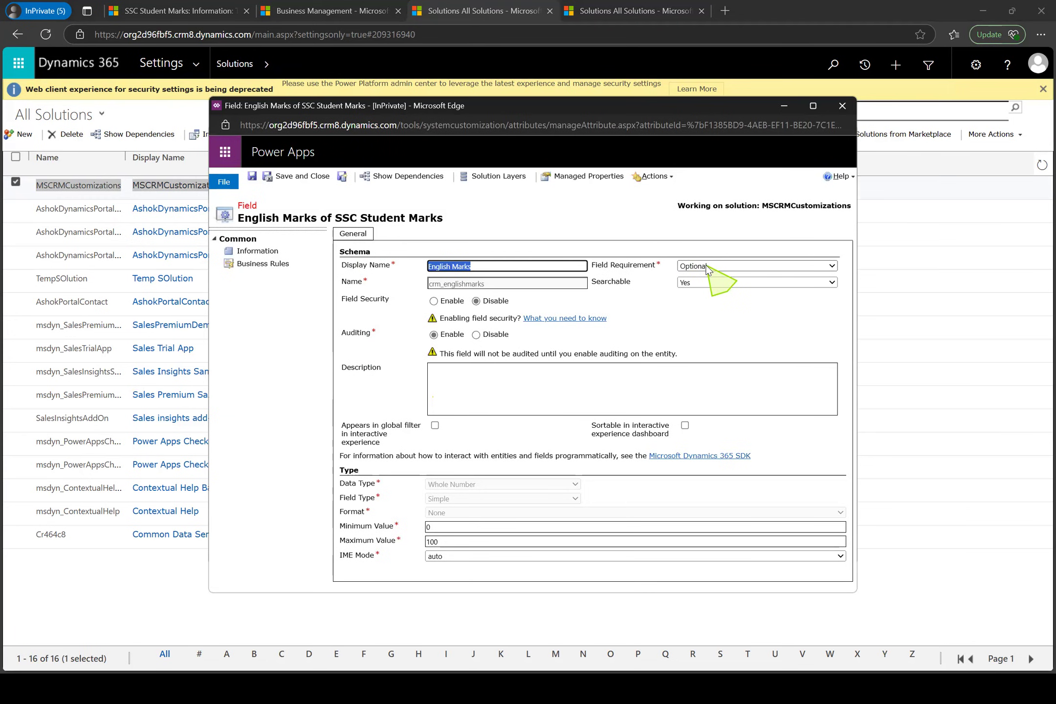
pyautogui.click(707, 267)
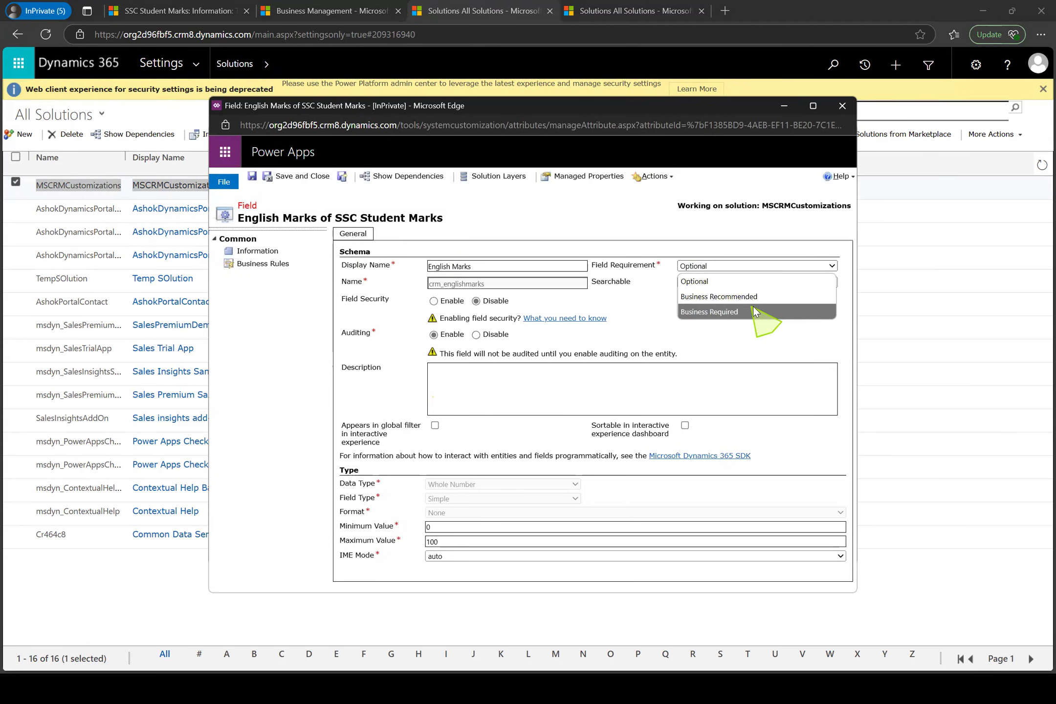
pyautogui.click(733, 312)
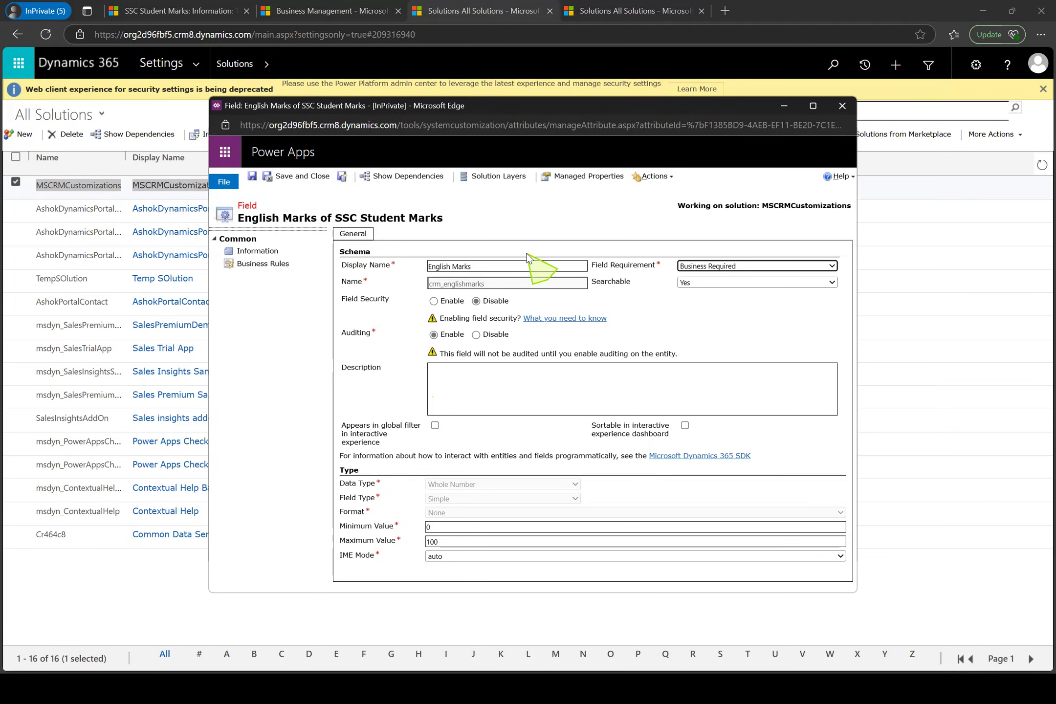
pyautogui.click(306, 178)
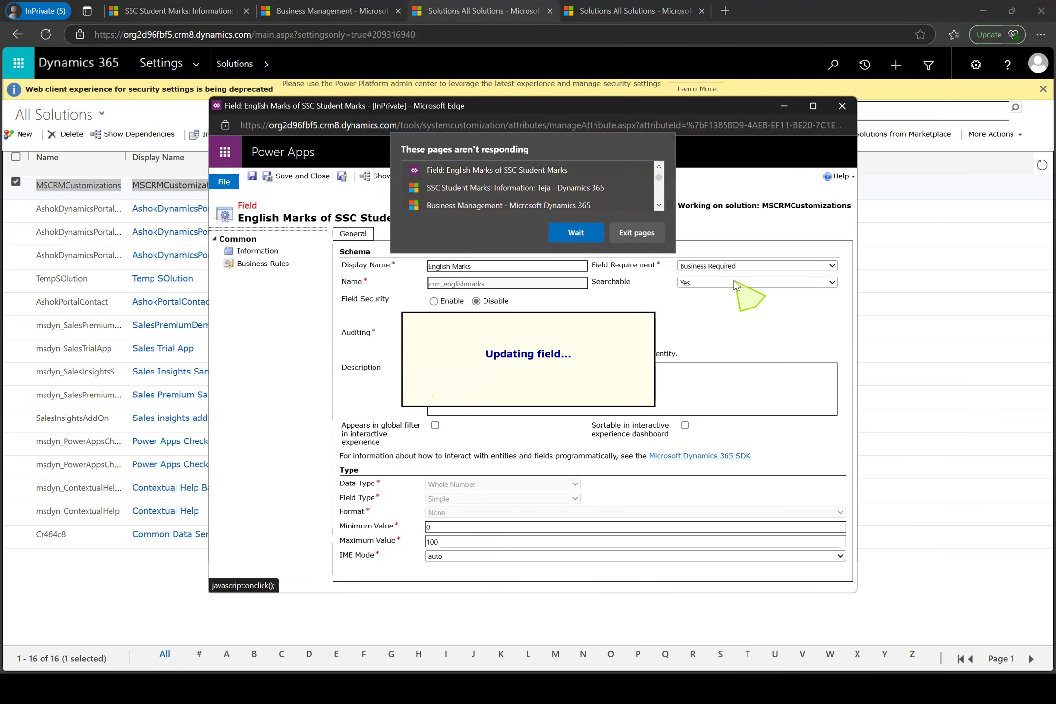
pyautogui.click(576, 231)
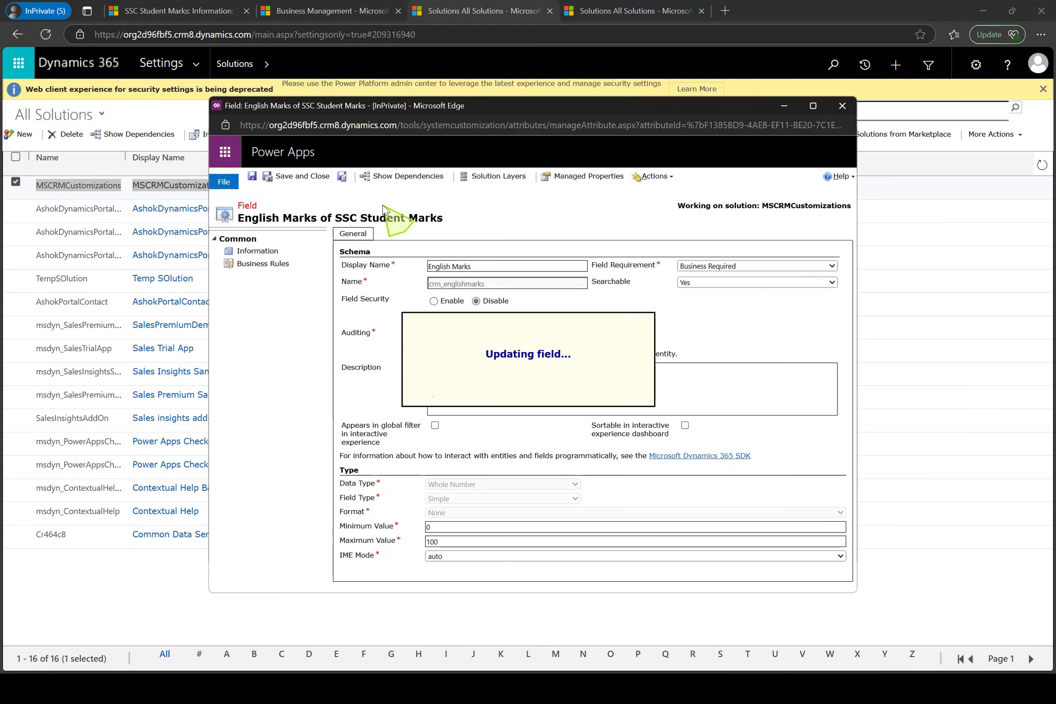
pyautogui.click(360, 313)
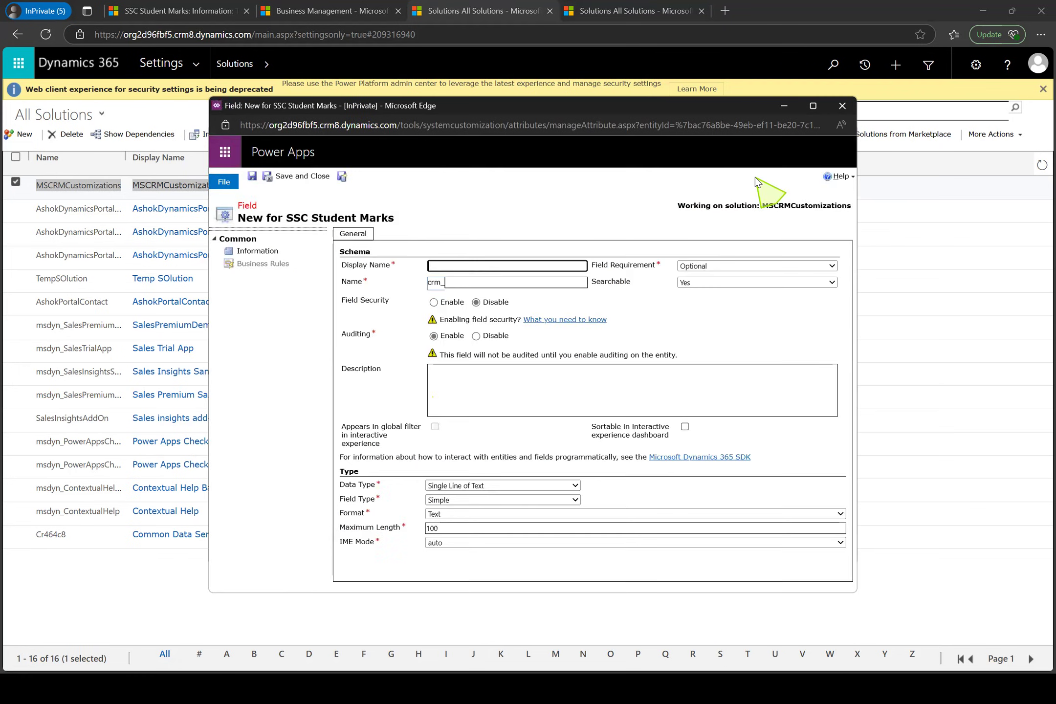
pyautogui.click(766, 266)
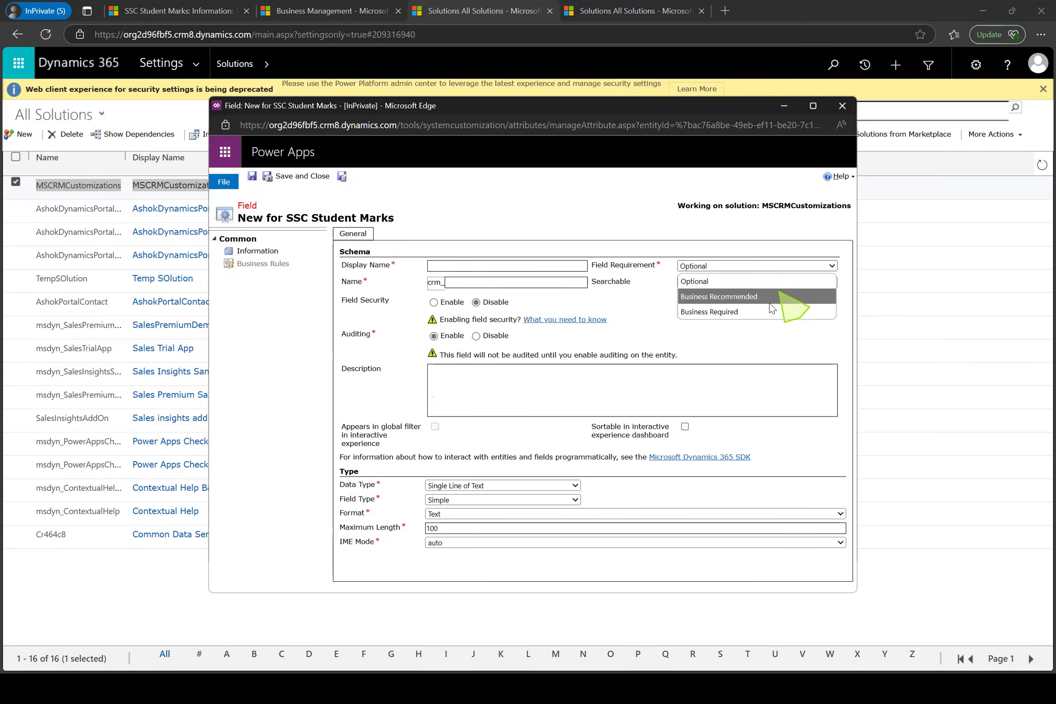
pyautogui.click(276, 108)
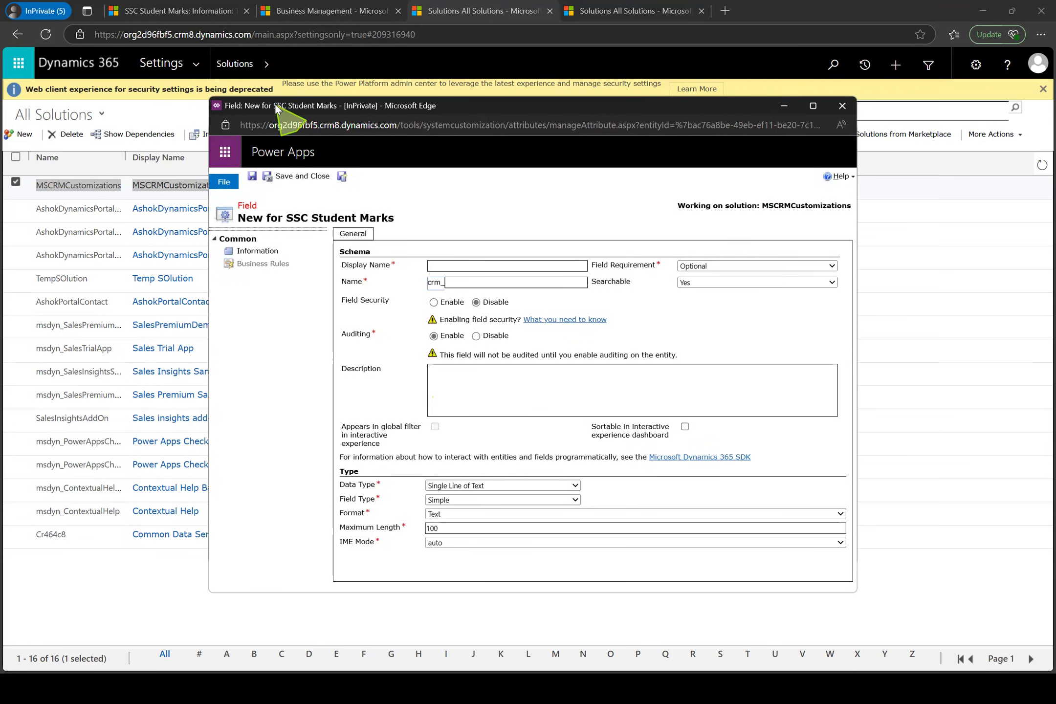
pyautogui.moveTo(276, 107); pyautogui.dragTo(298, 189)
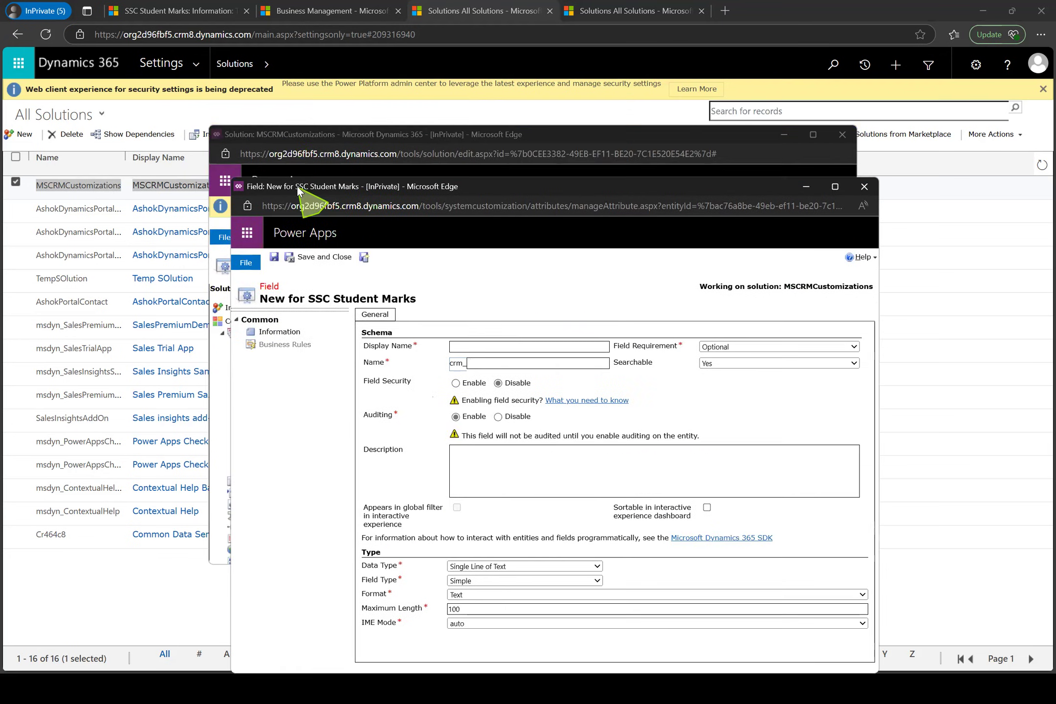
pyautogui.click(863, 189)
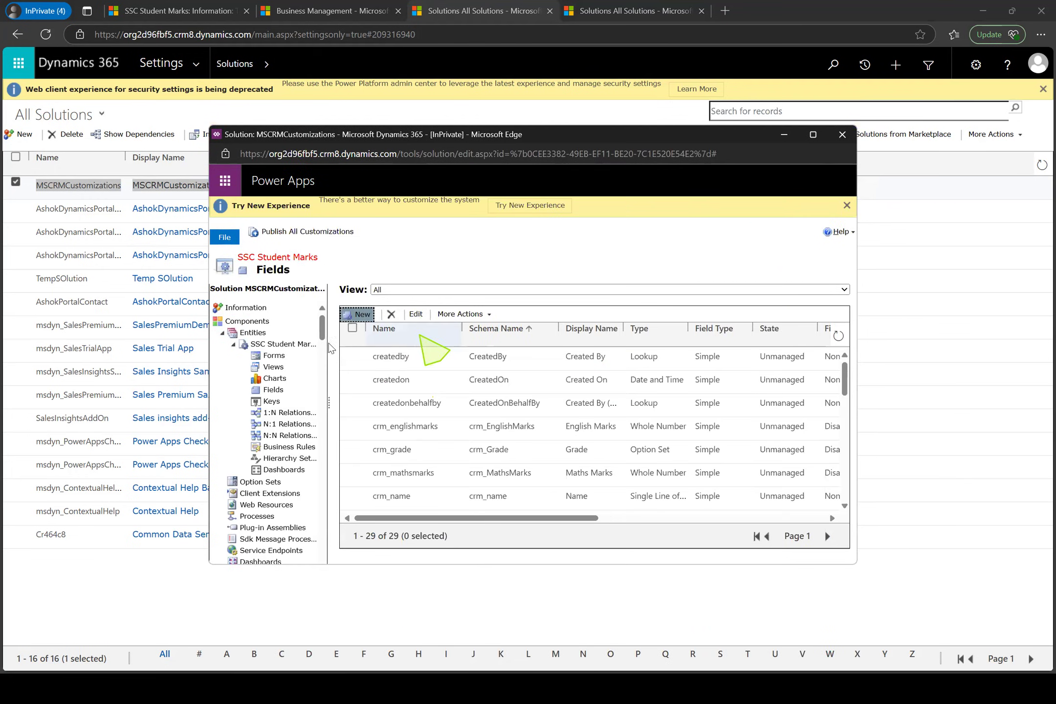
# In the SSC Student Marks main form, move Student Roll Number above Telugu Marks, and Second Language Marks and English Marks above Maths Marks
pyautogui.click(273, 355)
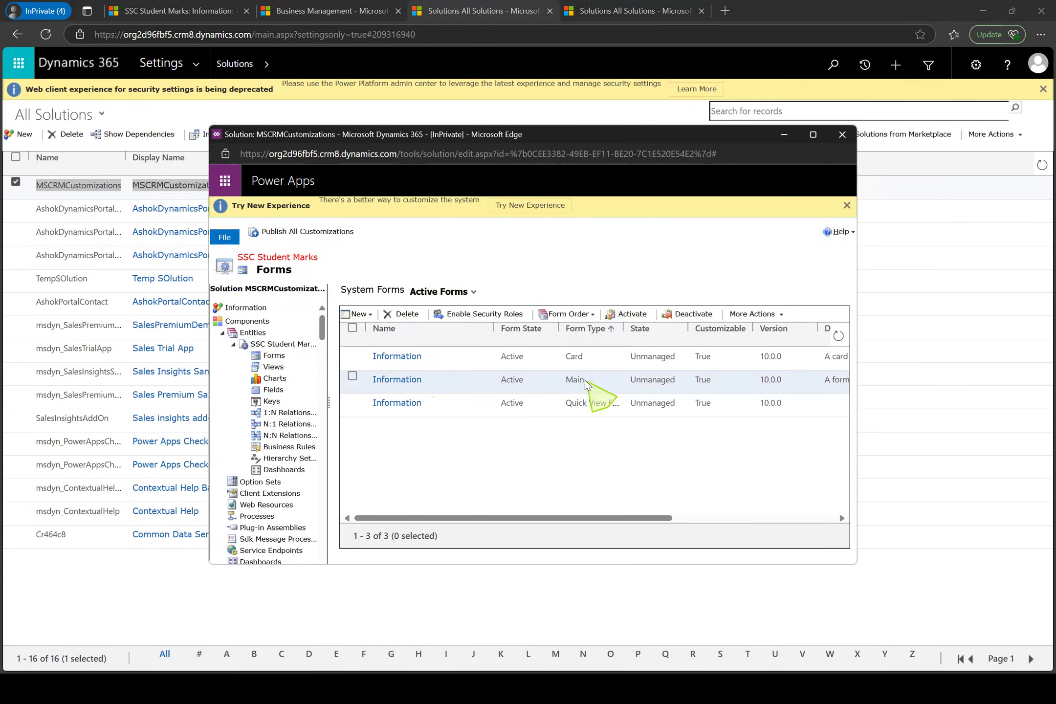
pyautogui.doubleClick(586, 382)
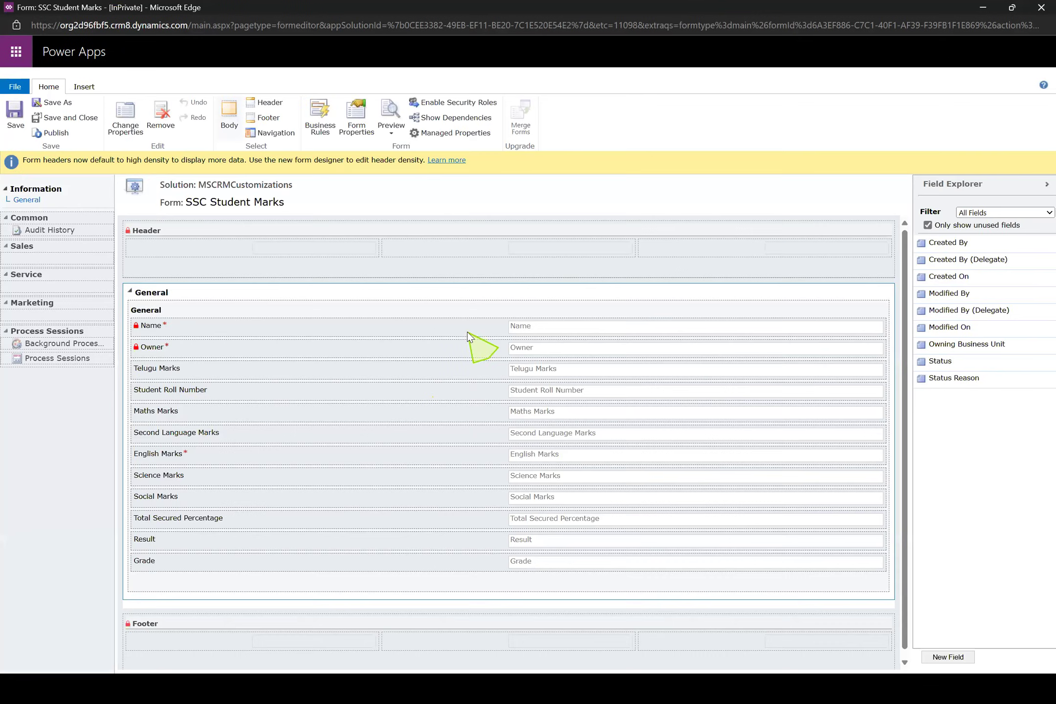
pyautogui.moveTo(354, 388); pyautogui.dragTo(352, 367)
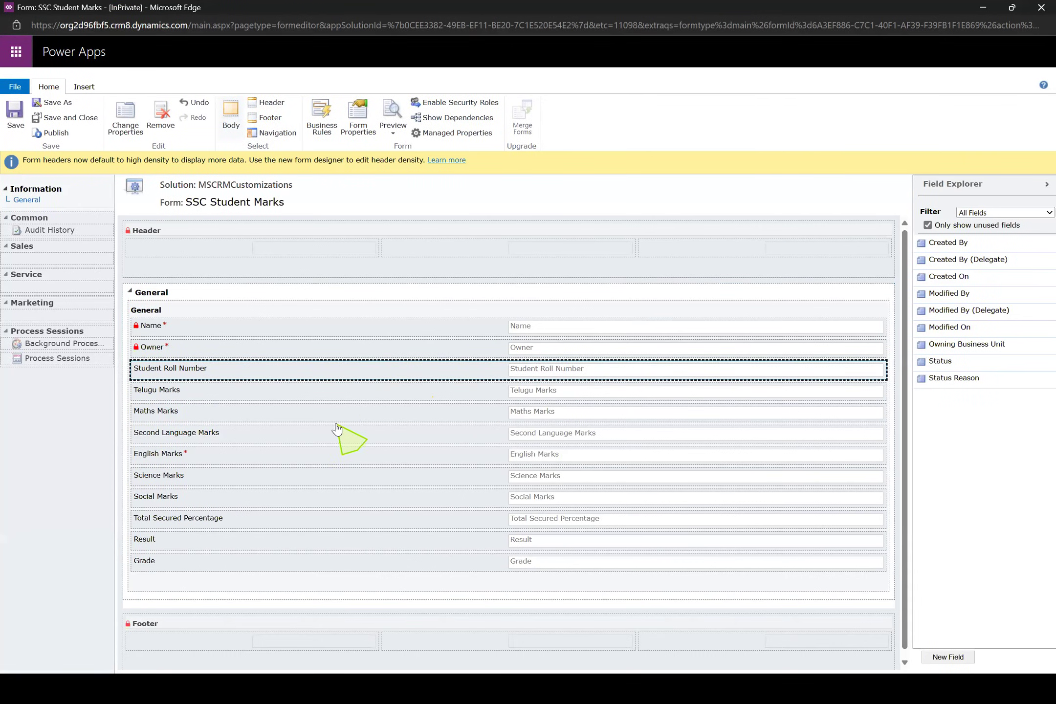
pyautogui.moveTo(323, 438); pyautogui.dragTo(310, 414)
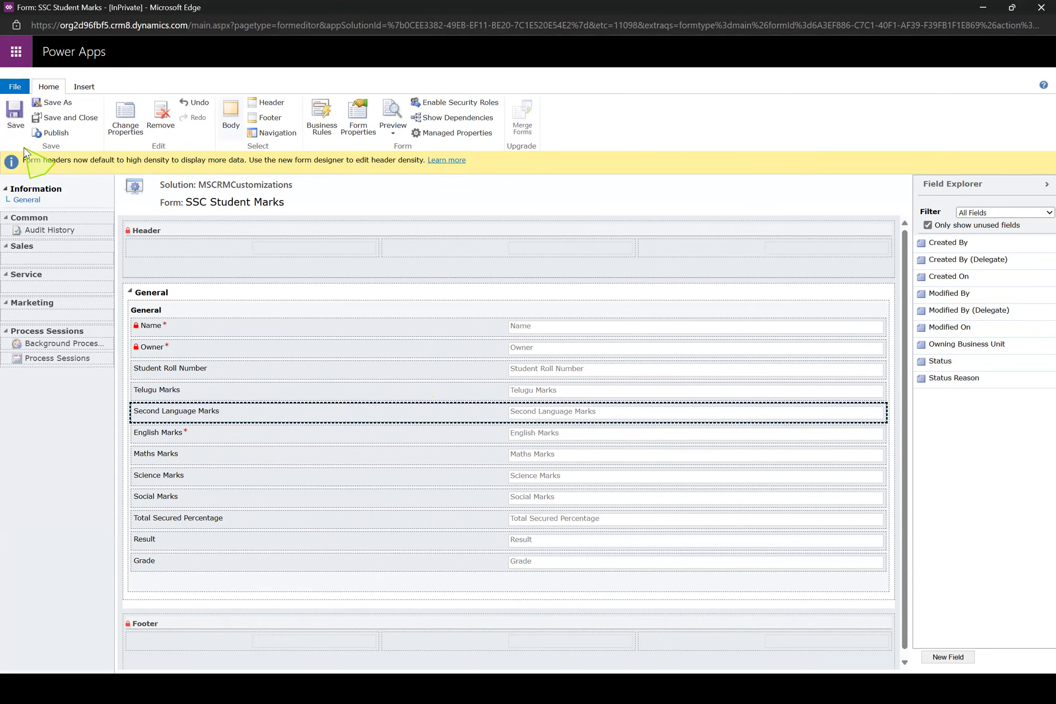
# Save and publish the rearranged SSC Student Marks main form
pyautogui.click(13, 128)
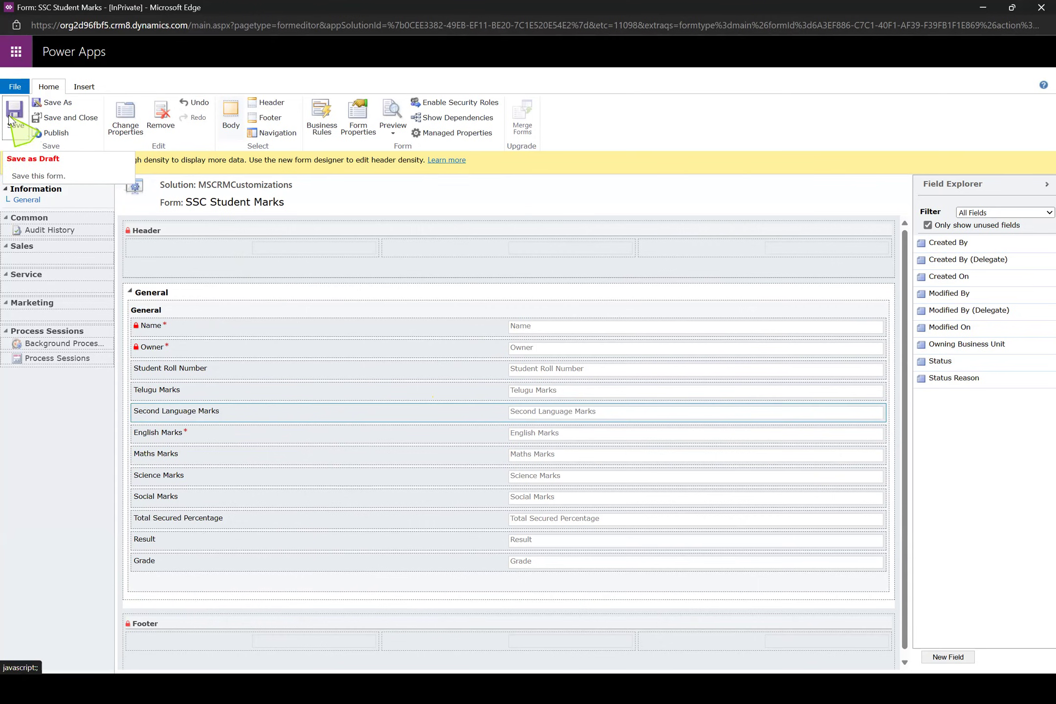
pyautogui.click(55, 133)
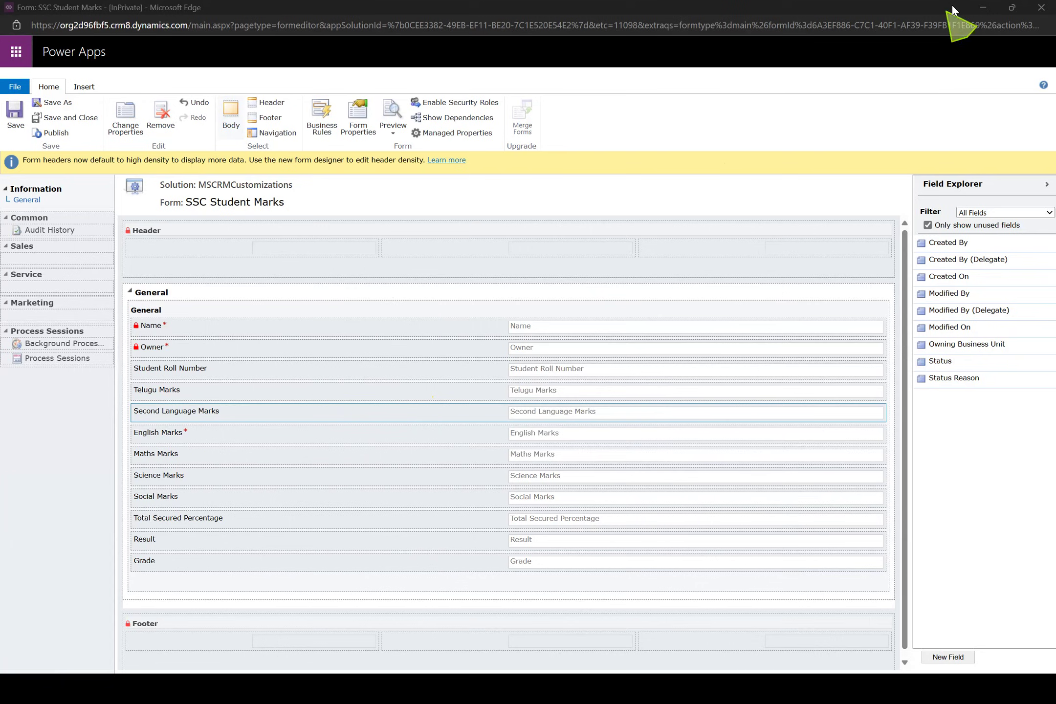
pyautogui.click(980, 10)
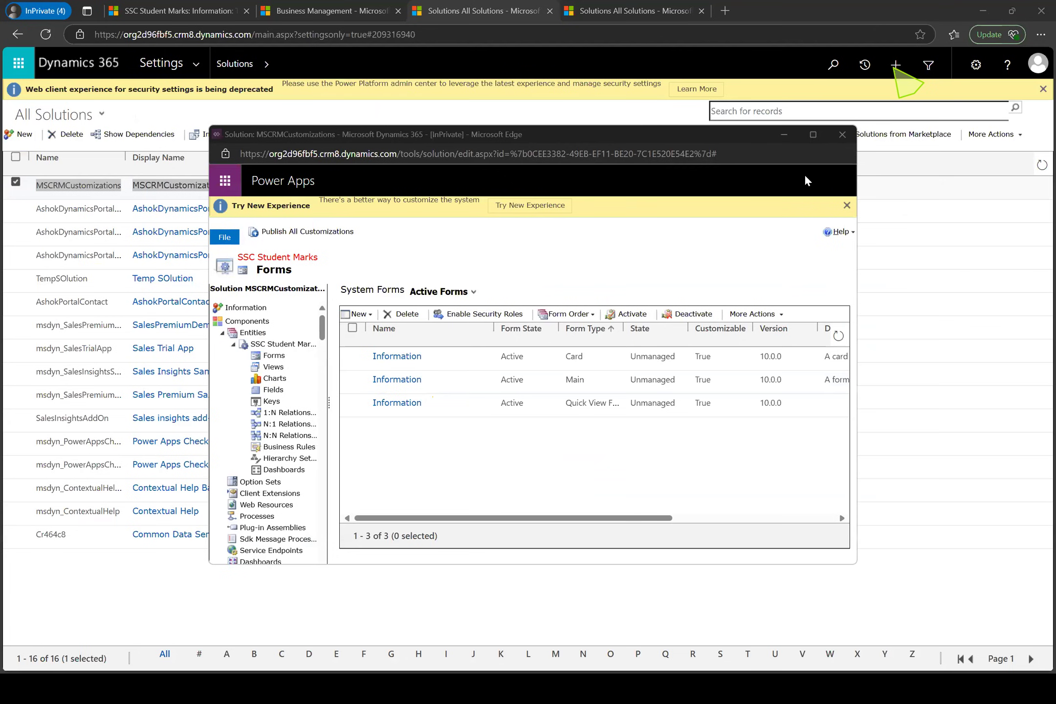
# Open a blank SSC Student Marks record in Sales to check the field order and required fields, and return to the active records list
pyautogui.click(163, 12)
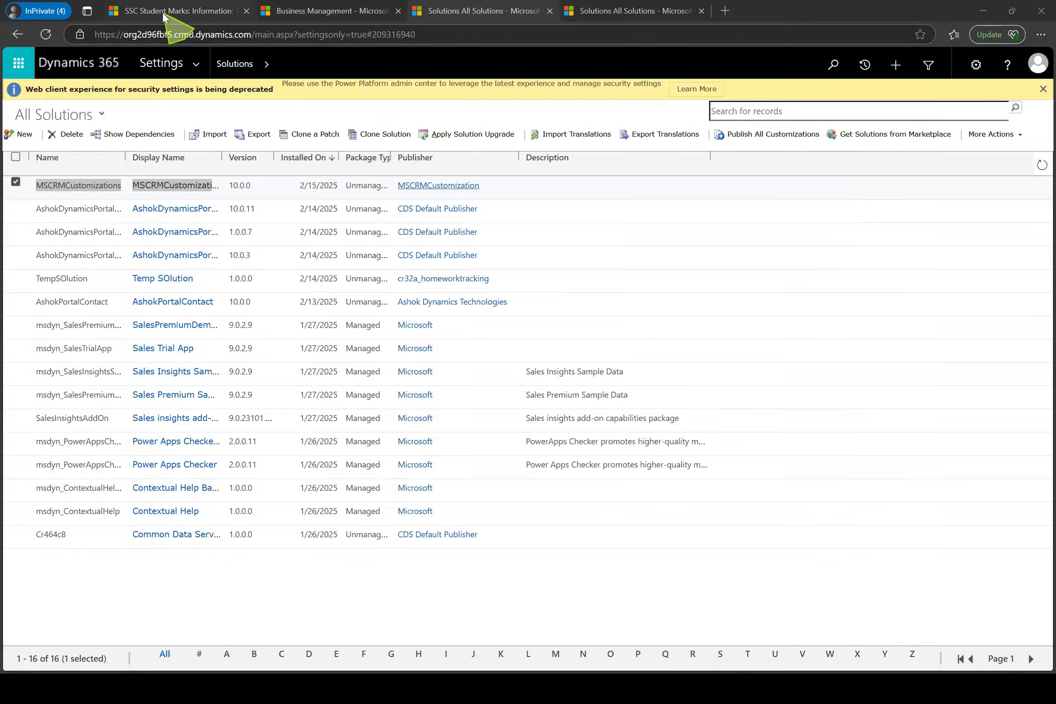
pyautogui.click(162, 12)
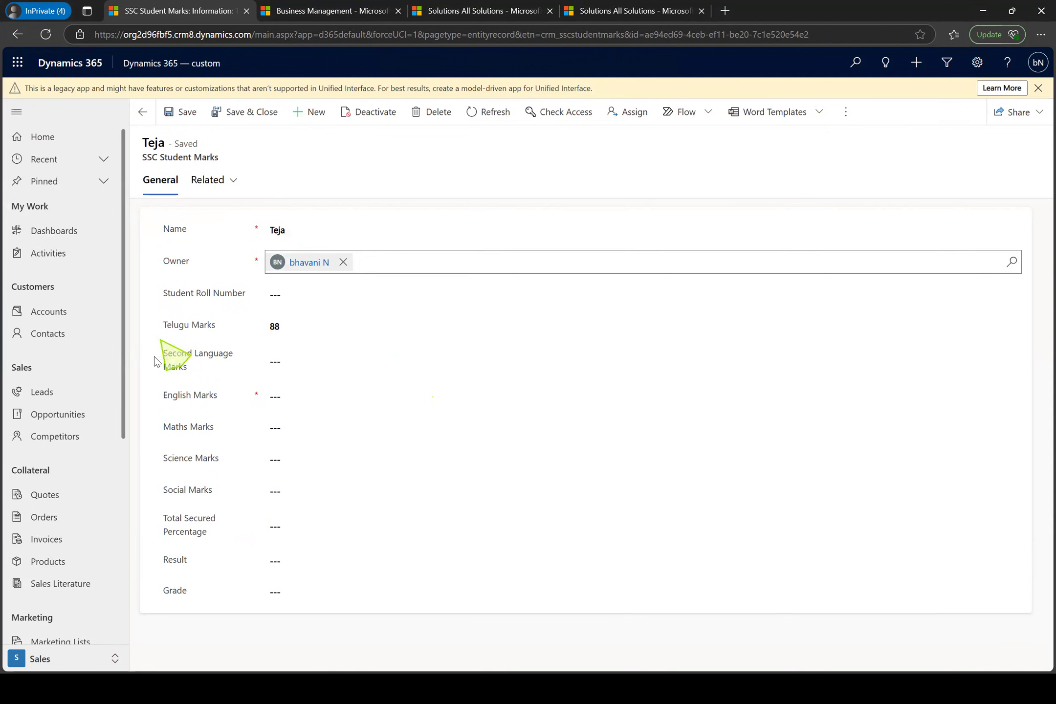
pyautogui.moveTo(123, 402); pyautogui.dragTo(138, 656)
pyautogui.click(81, 635)
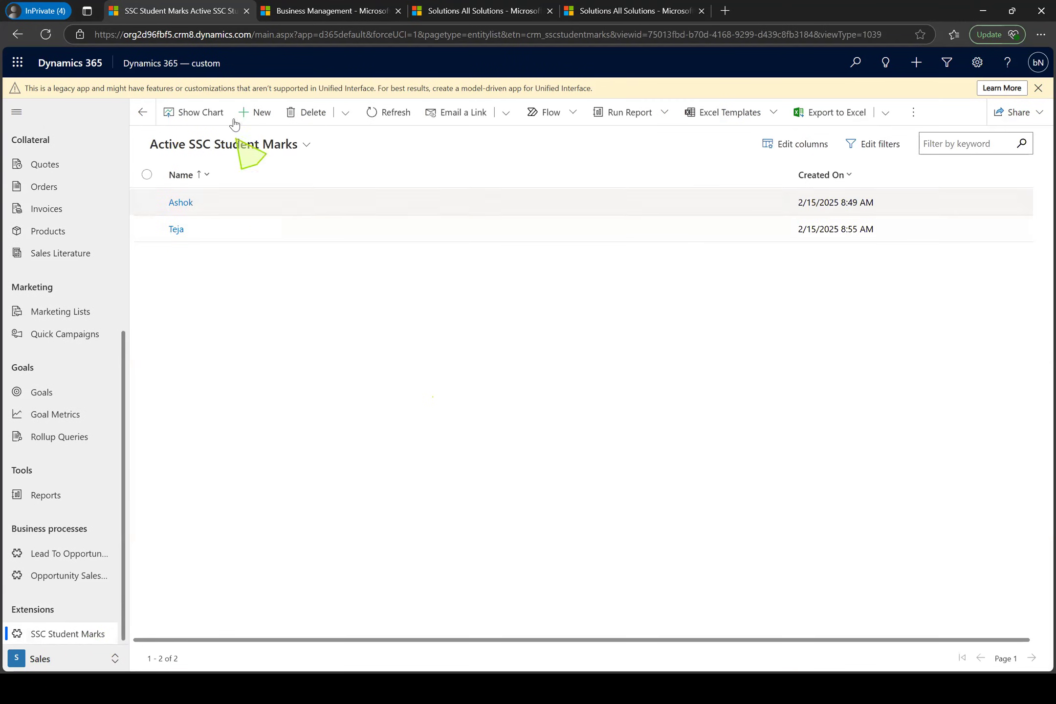
pyautogui.click(258, 114)
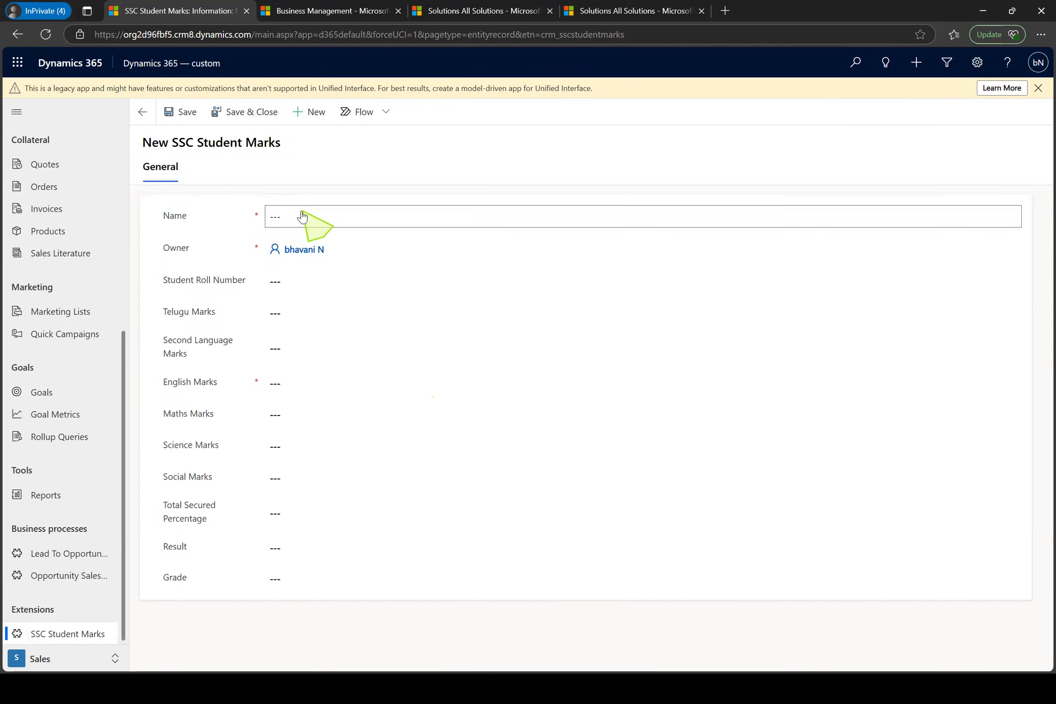
pyautogui.click(143, 111)
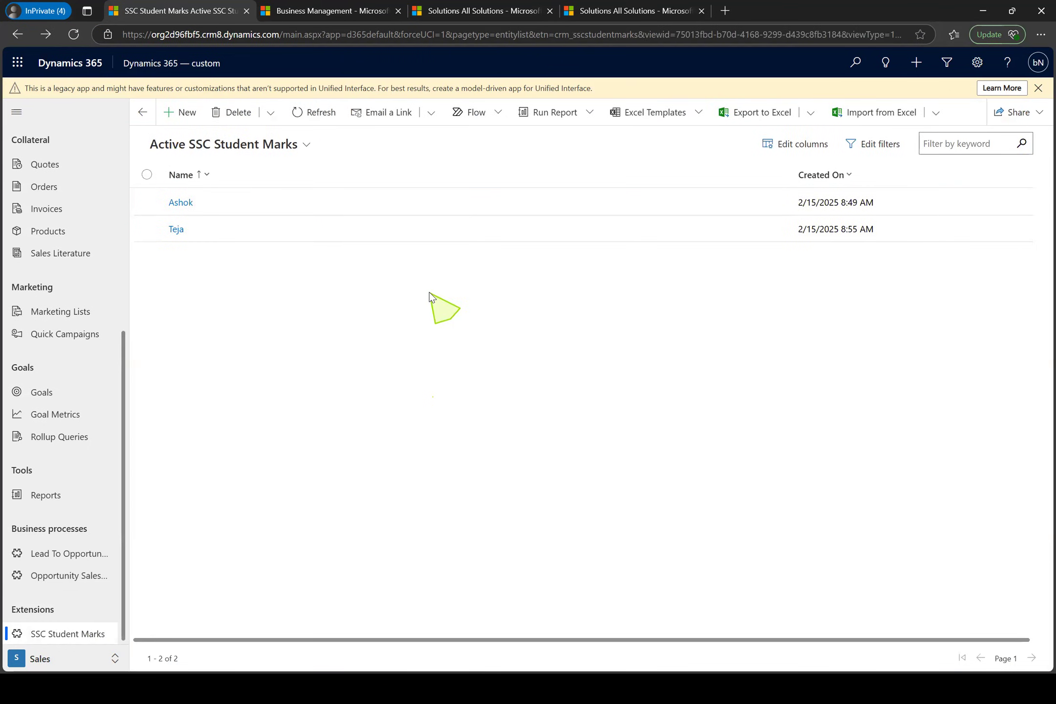
pyautogui.click(609, 155)
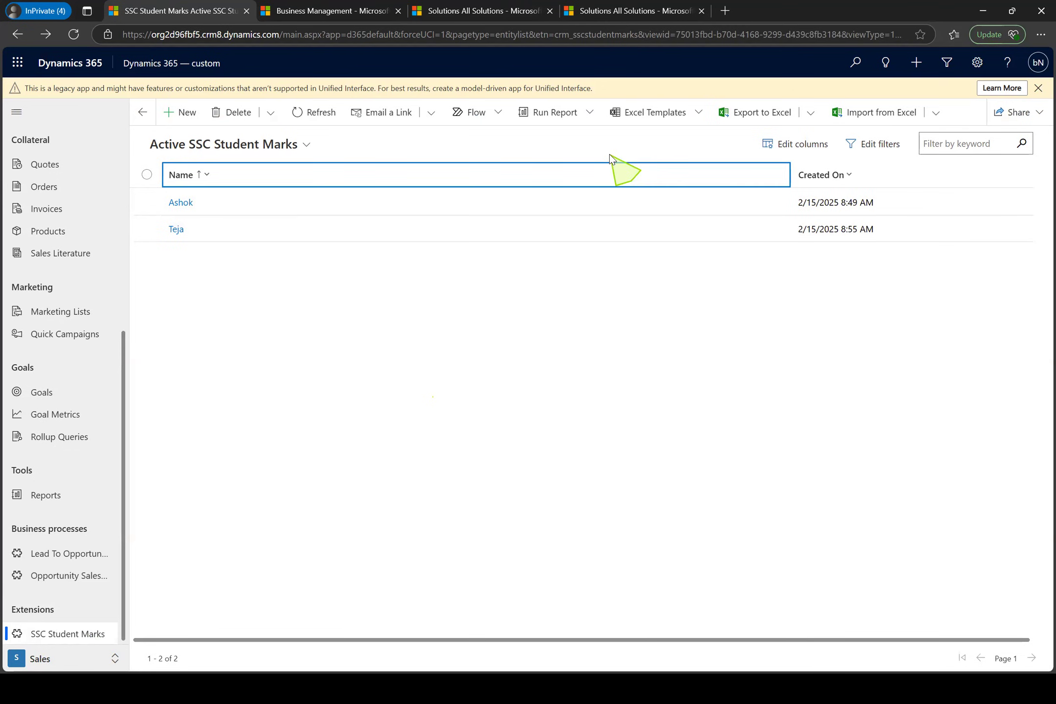